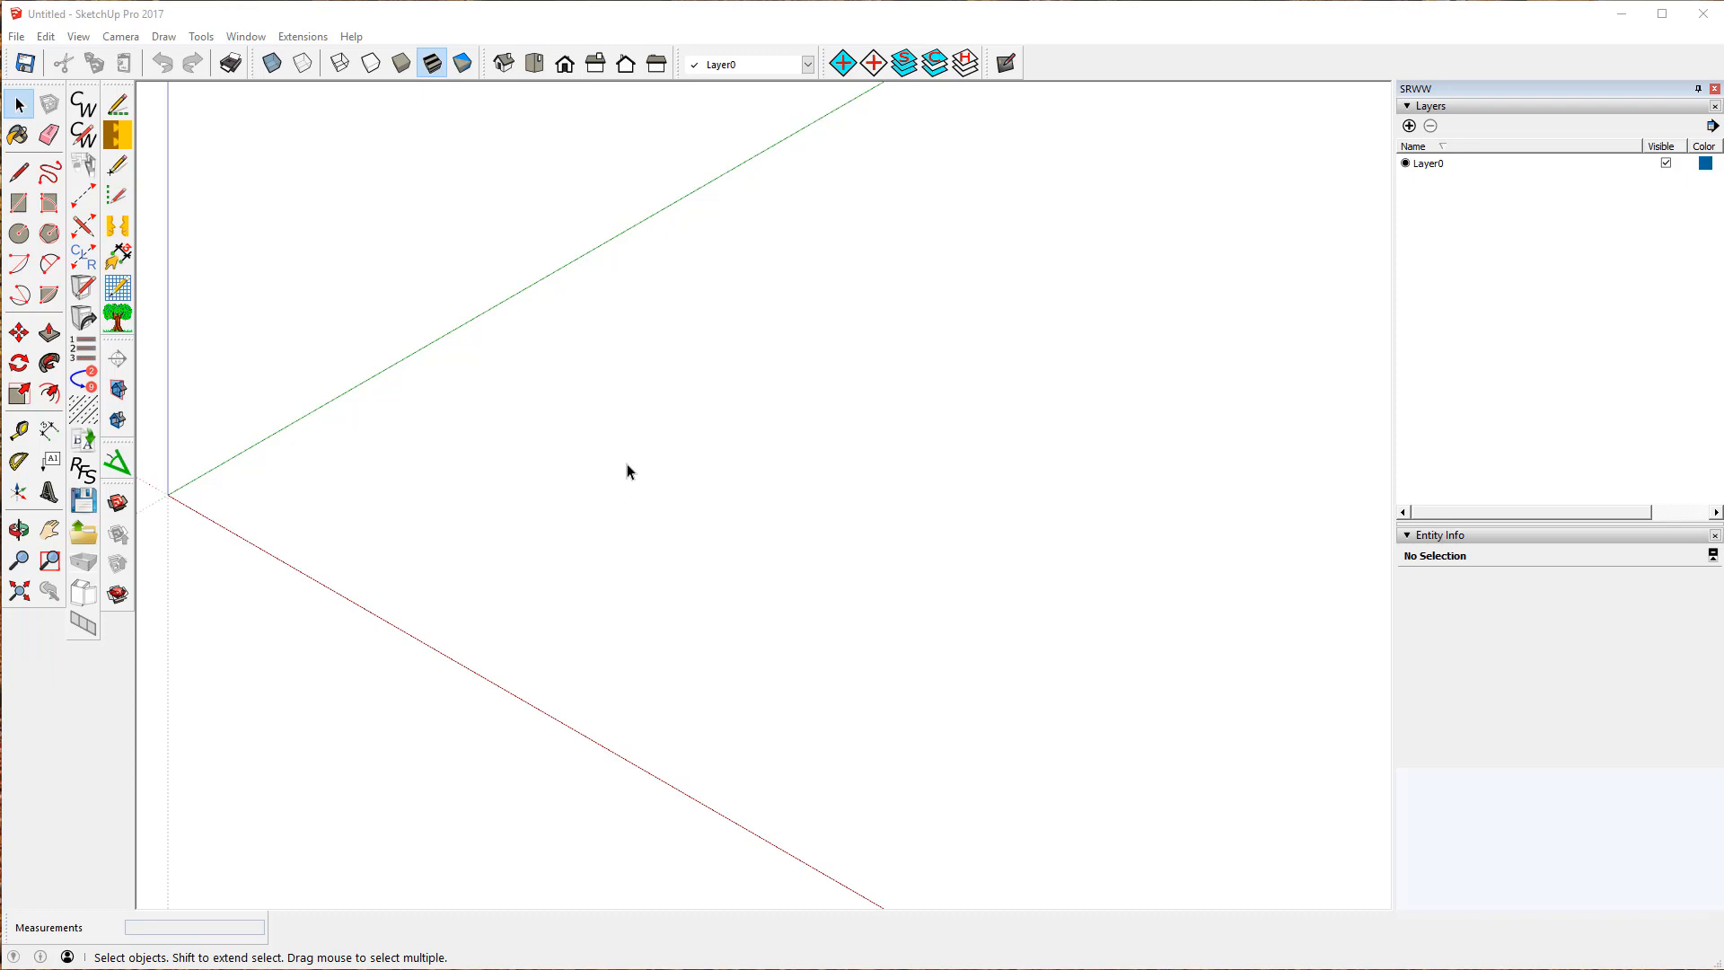
- Save the model to the Desktop as SketchUp Comprehensive Course Model.skp
{"action": "left_click", "coordinate": [16, 36]}
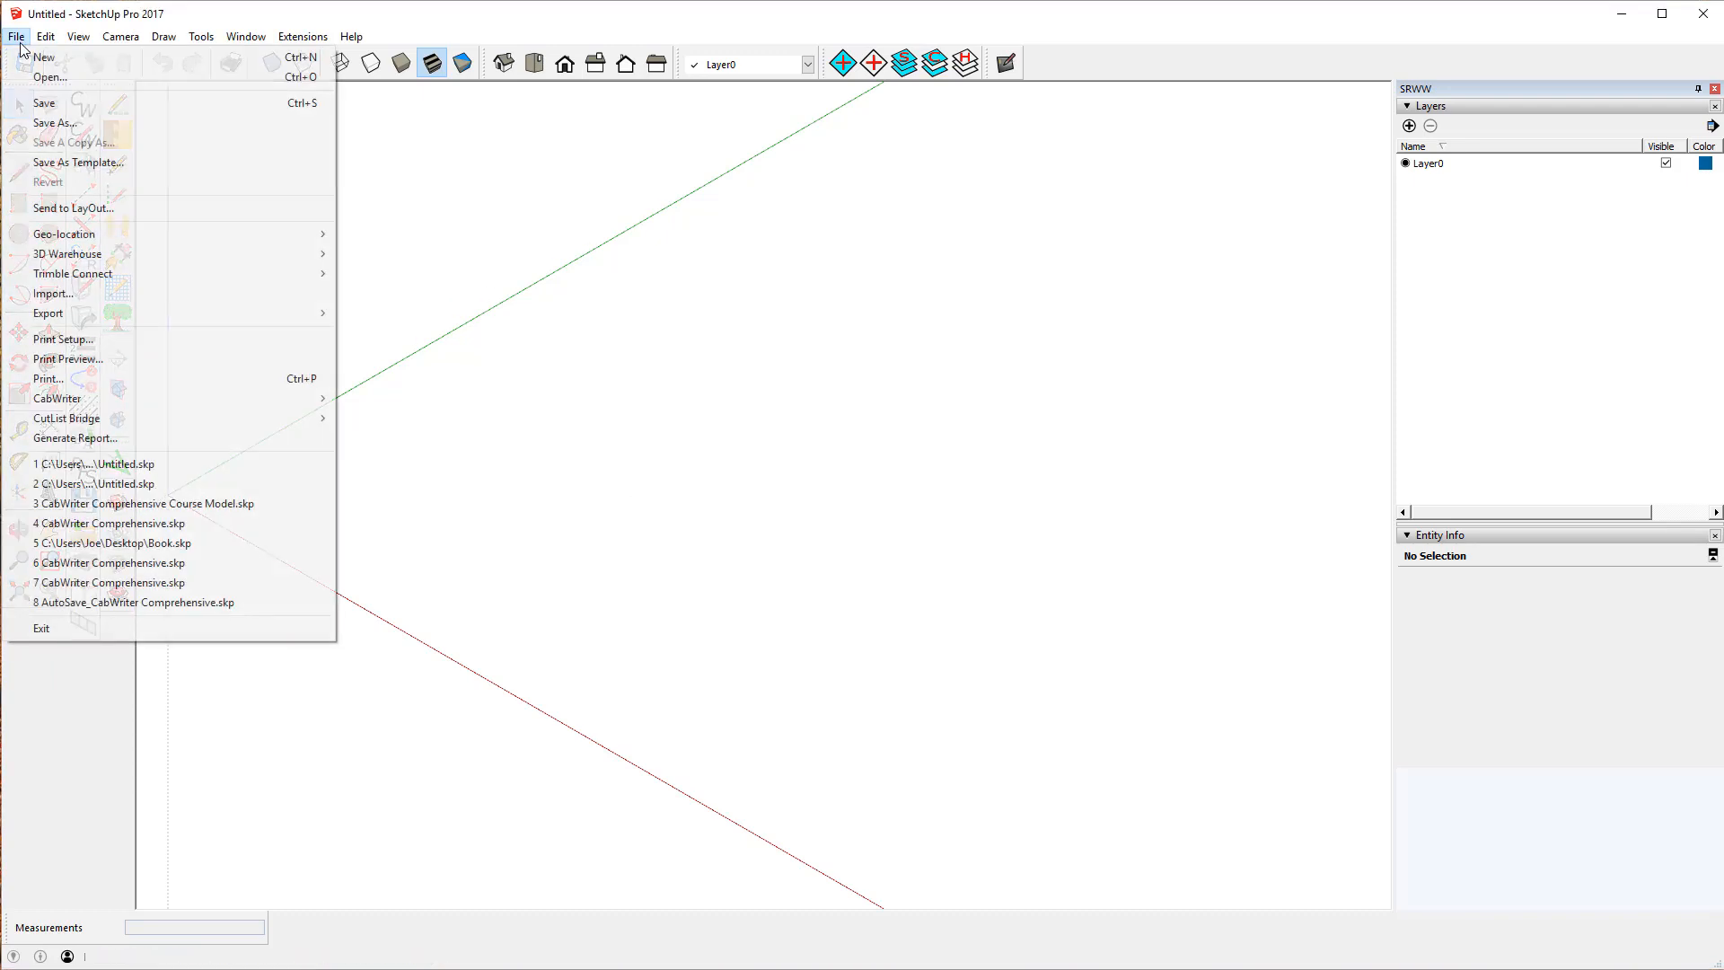
{"action": "left_click", "coordinate": [46, 123]}
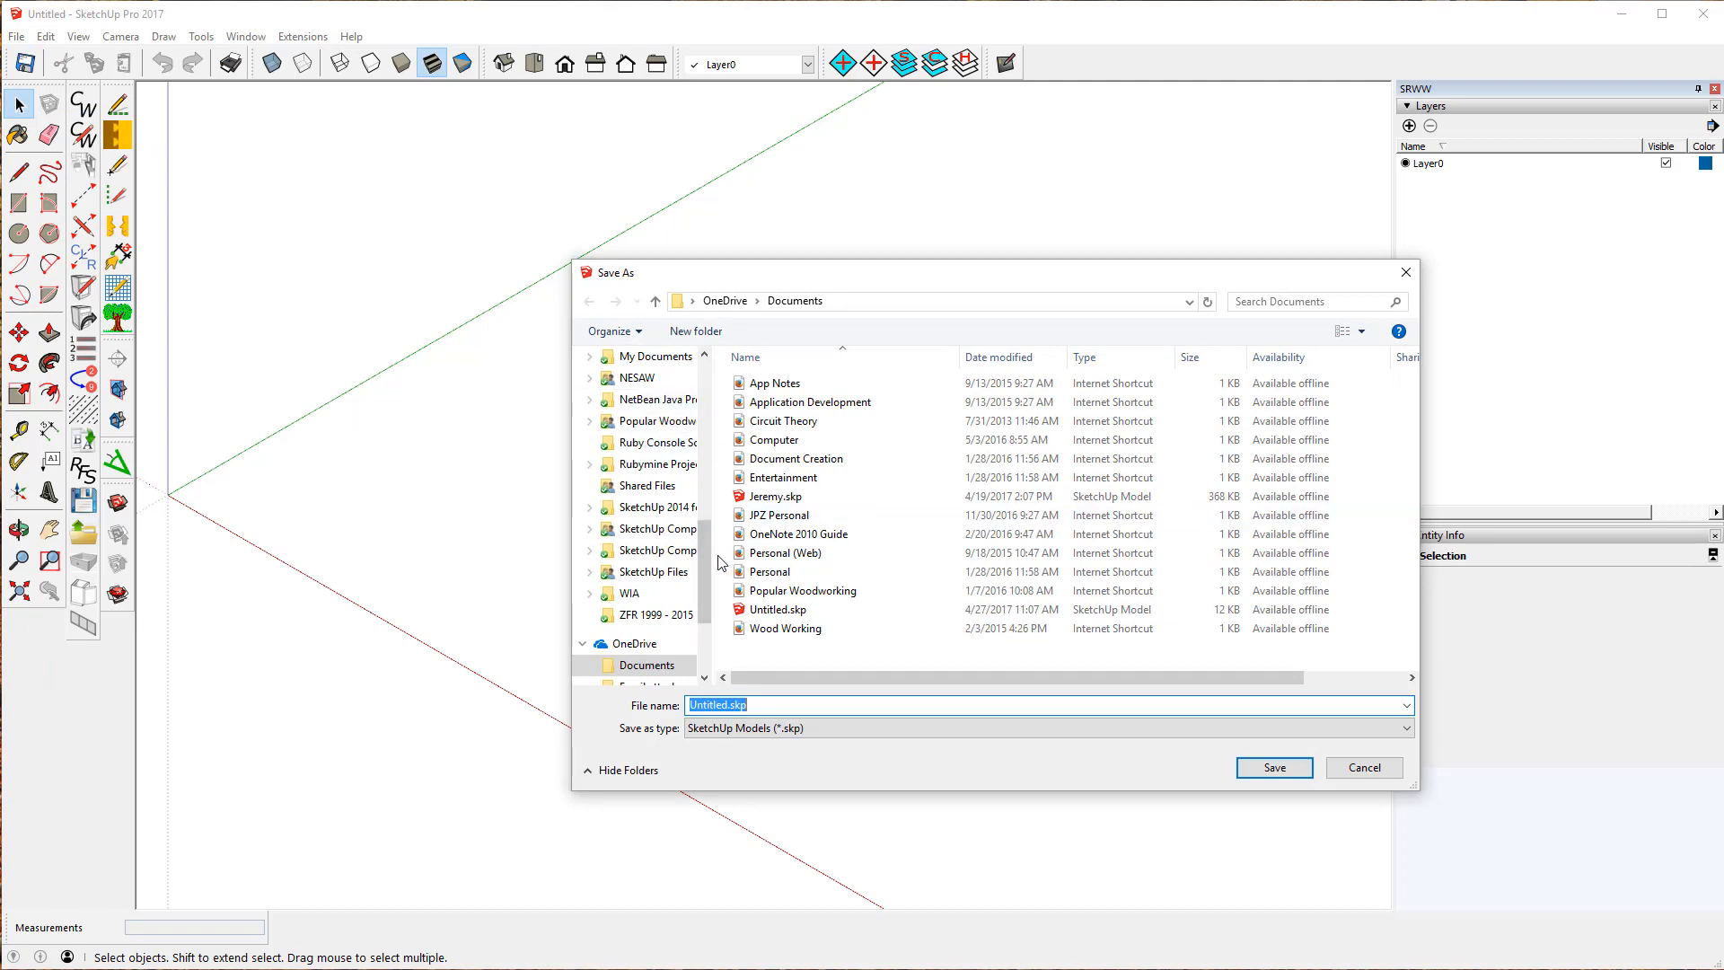
{"action": "left_click_drag", "start_coordinate": [705, 561], "coordinate": [723, 386]}
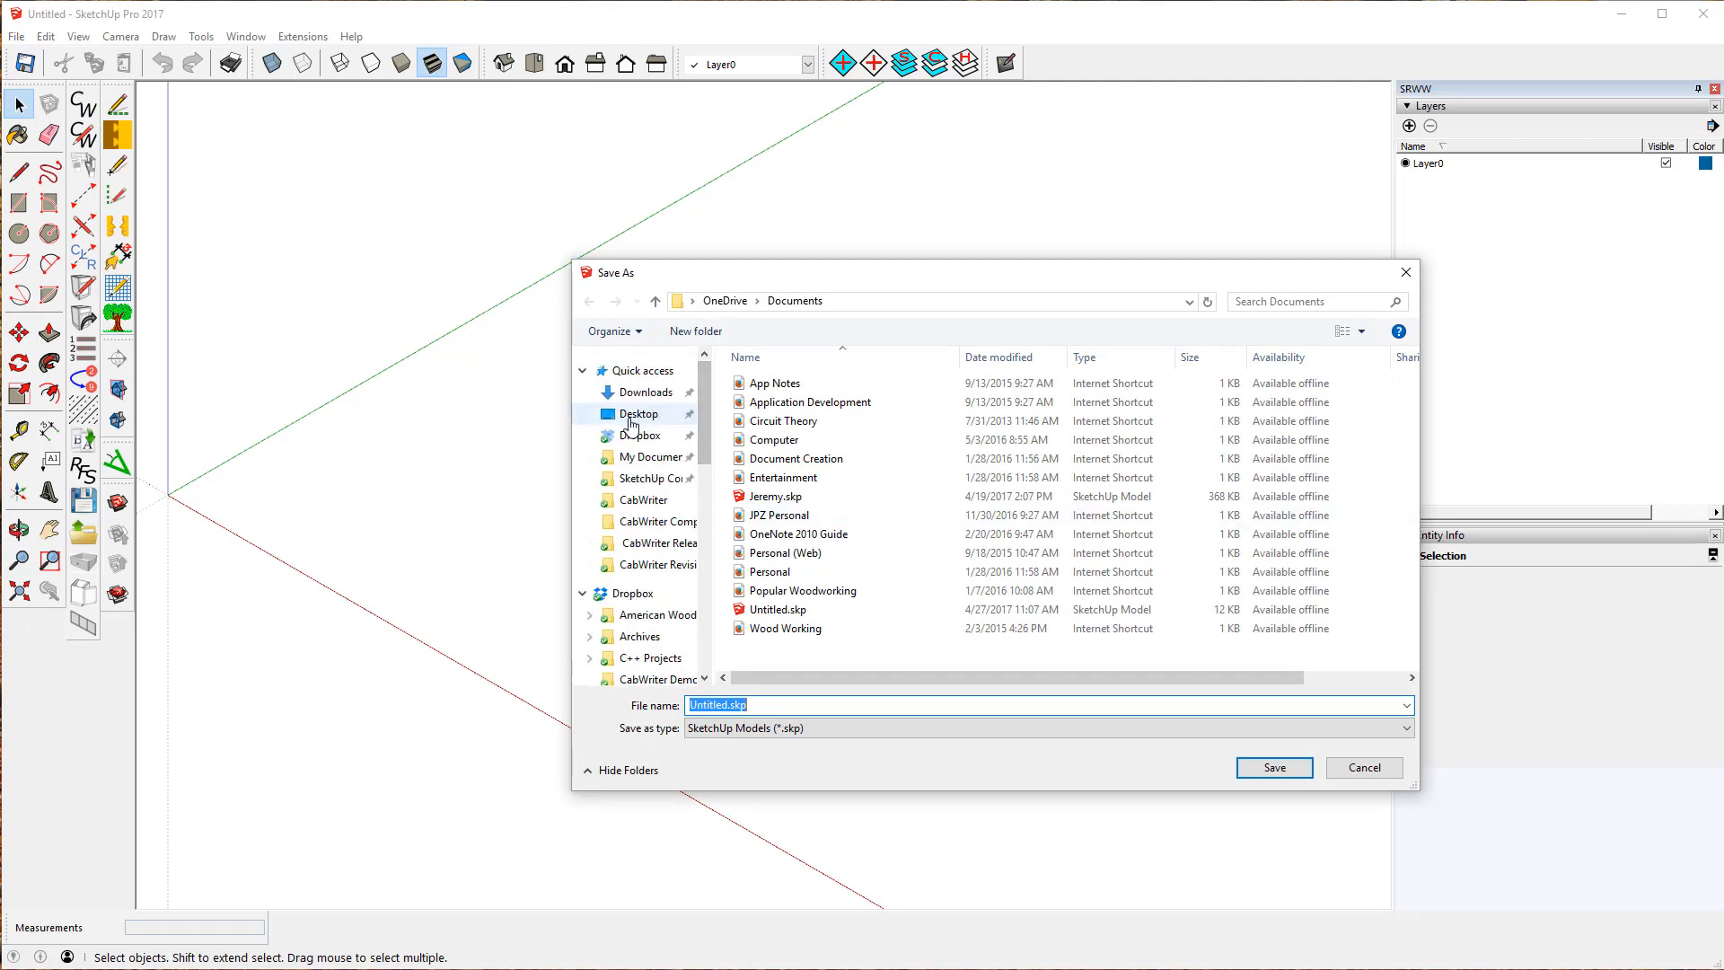
{"action": "left_click", "coordinate": [635, 414]}
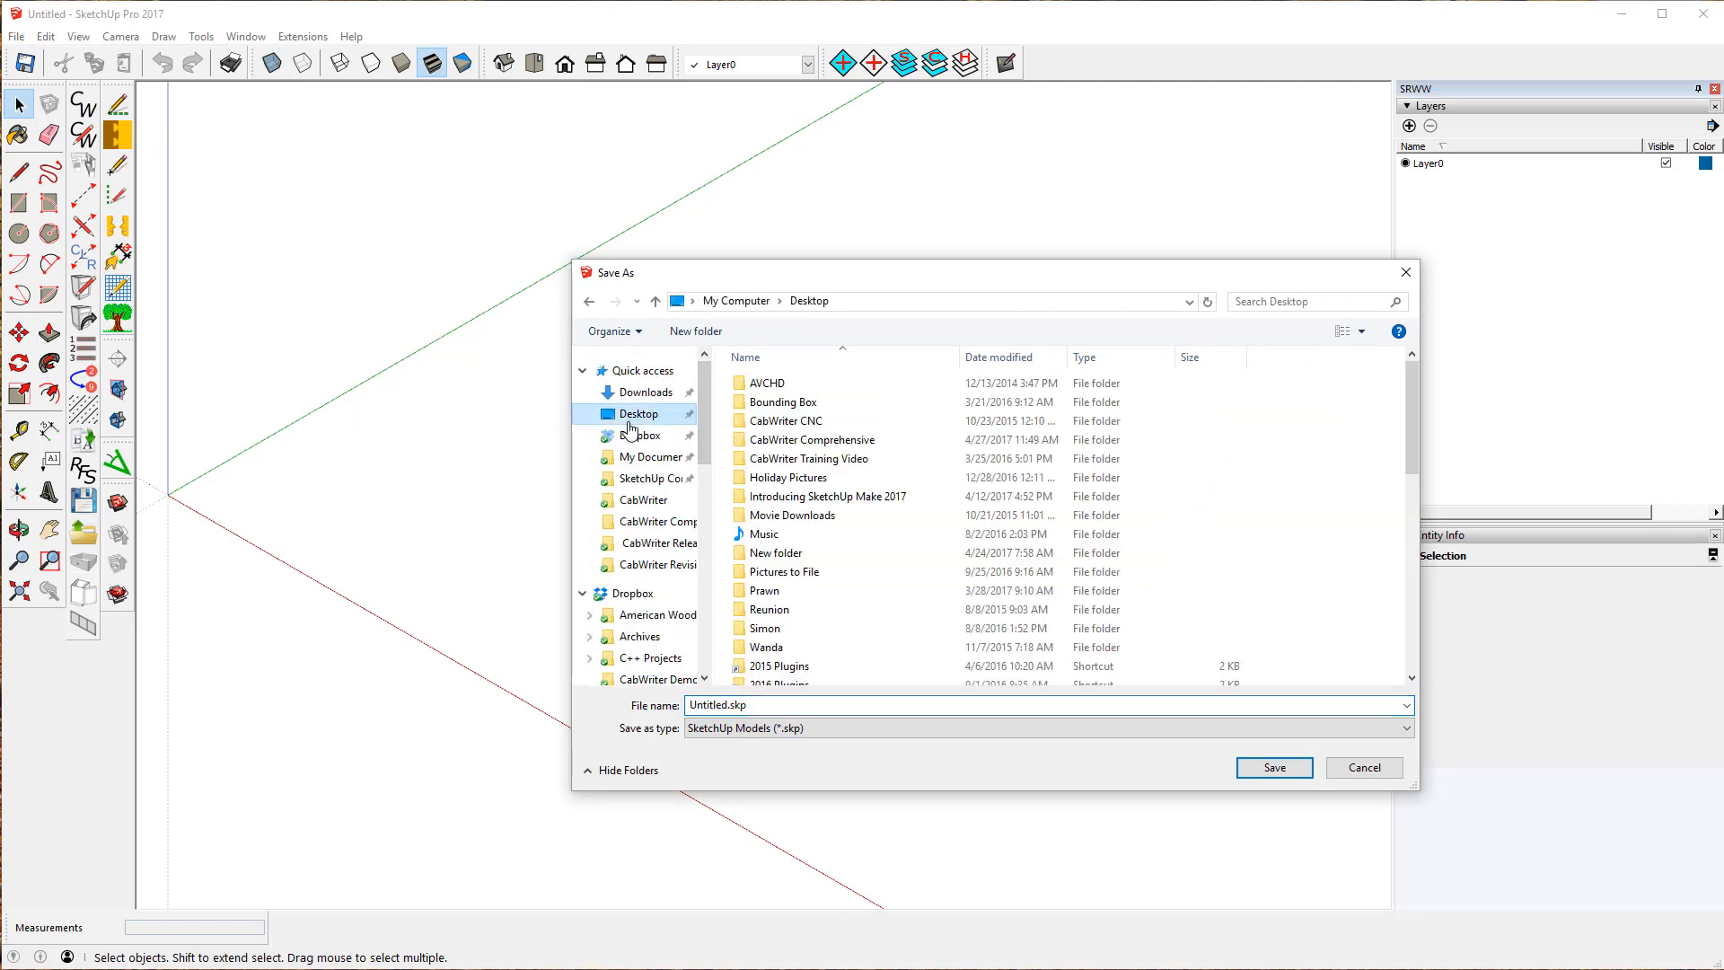
{"action": "left_click", "coordinate": [727, 704]}
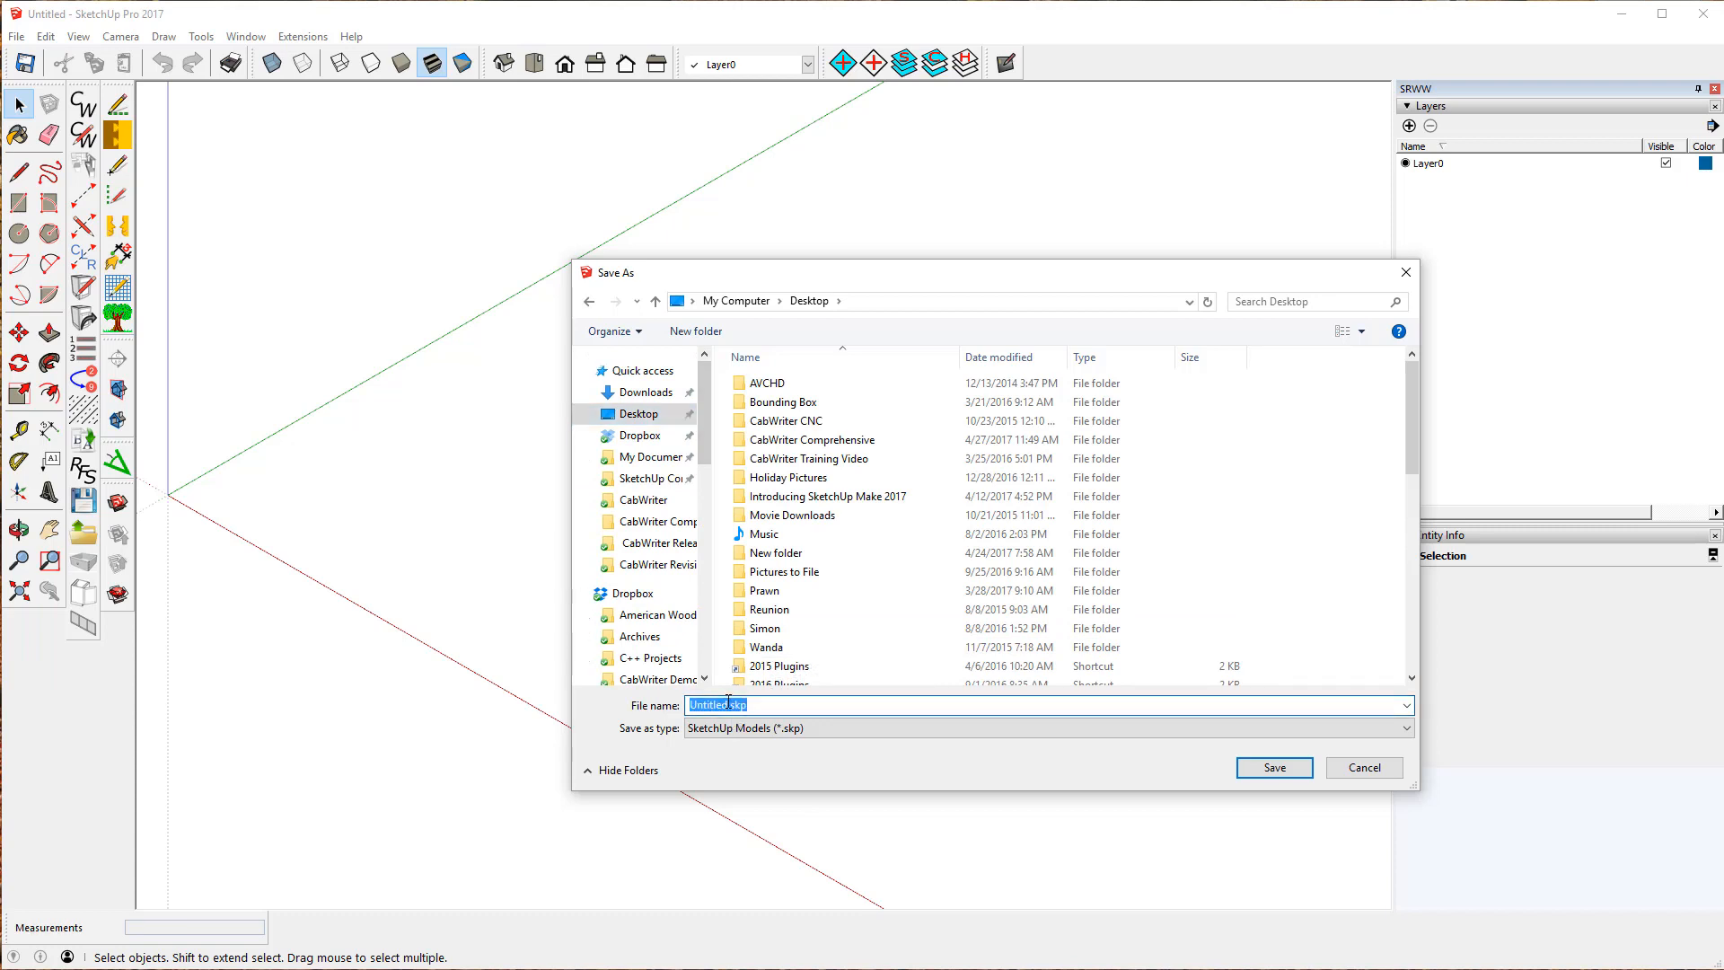
{"action": "left_click", "coordinate": [727, 704]}
{"action": "left_click_drag", "start_coordinate": [700, 711], "coordinate": [603, 736]}
{"action": "type", "text": "S"}
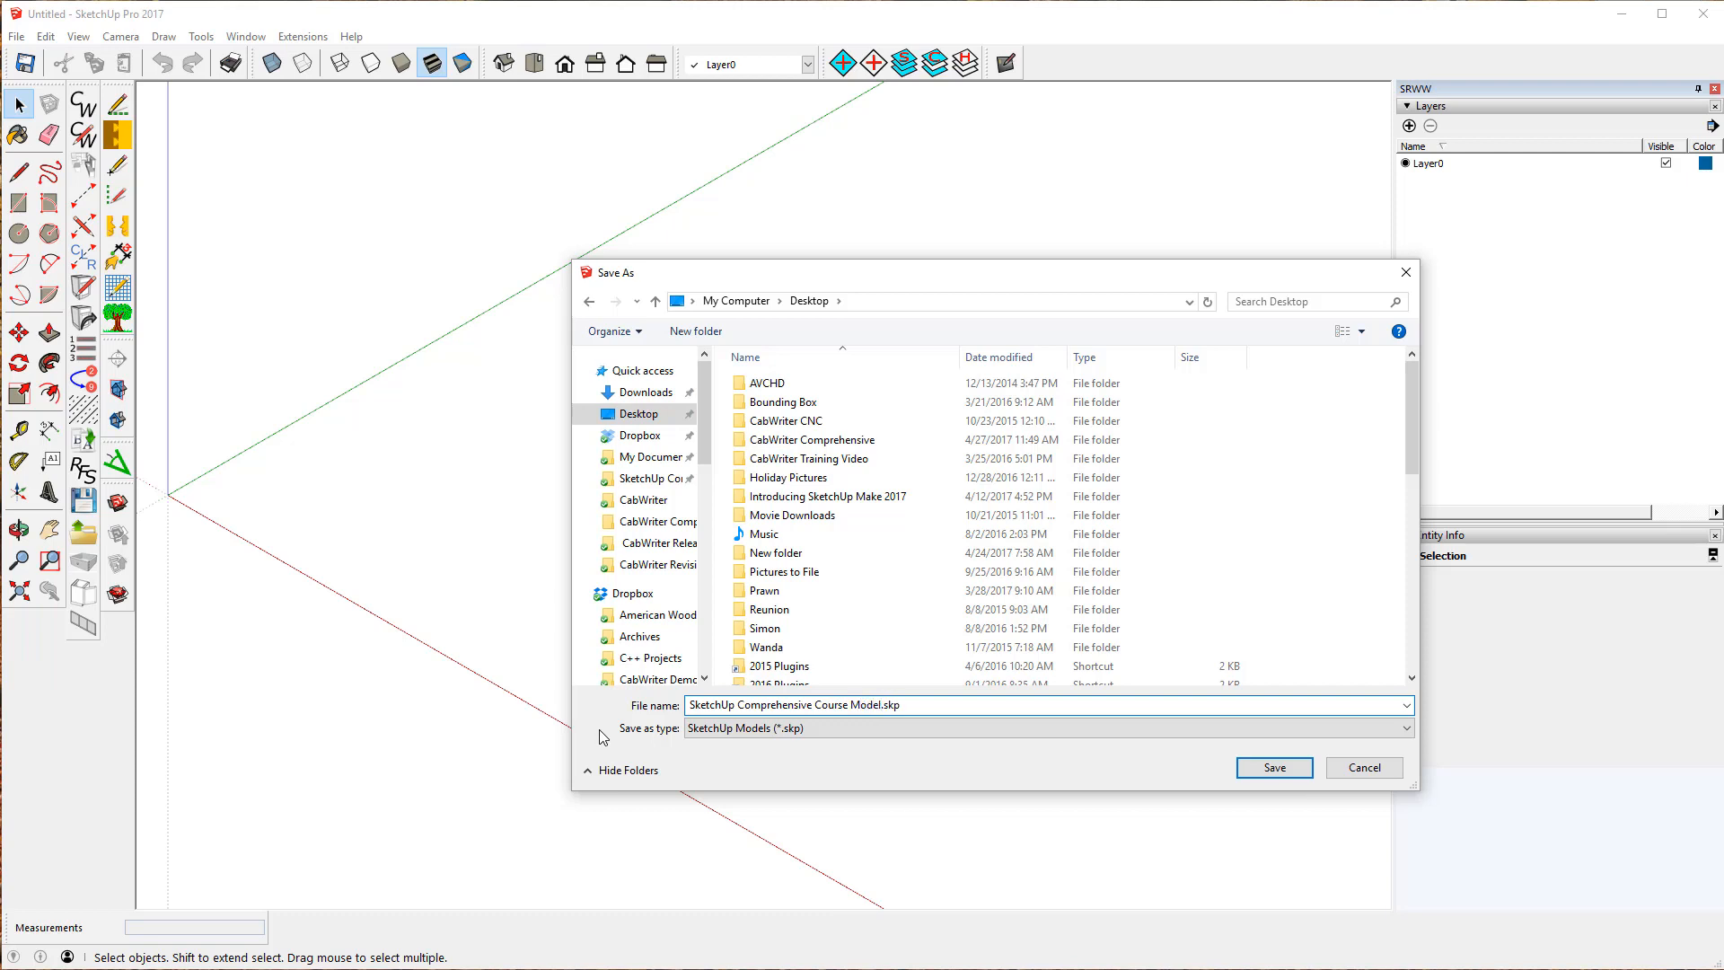
{"action": "left_click", "coordinate": [1275, 769]}
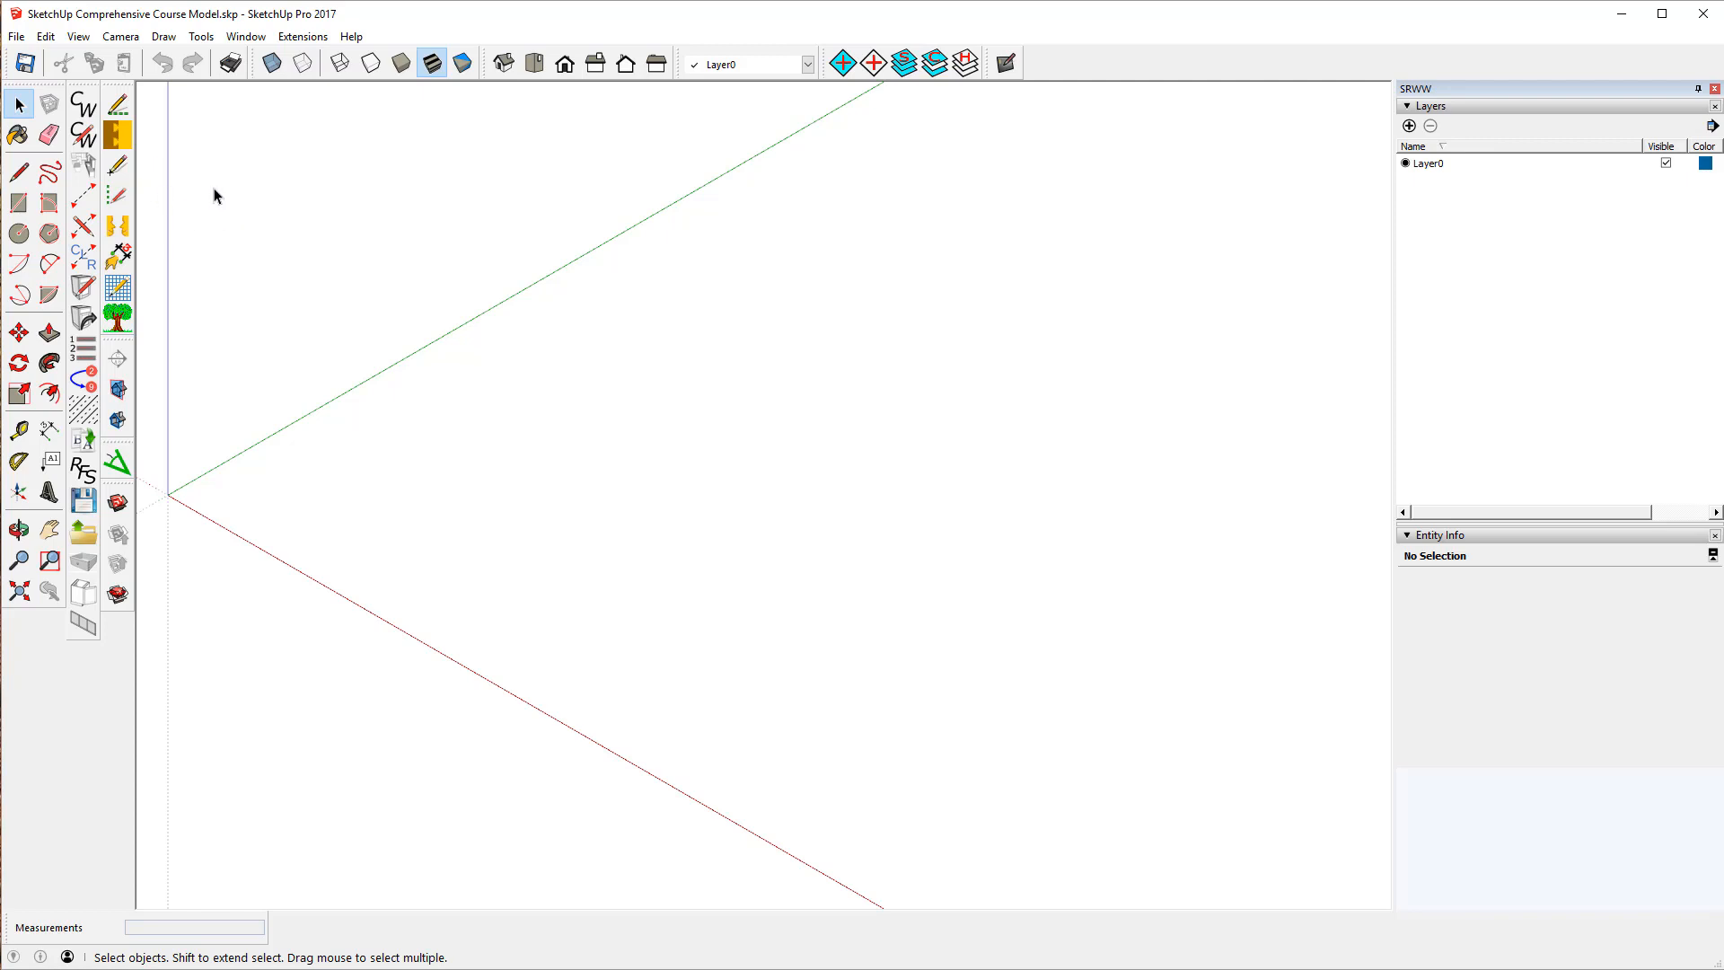
- Create a CabWriter project named Course Model and close its settings
{"action": "left_click", "coordinate": [84, 135]}
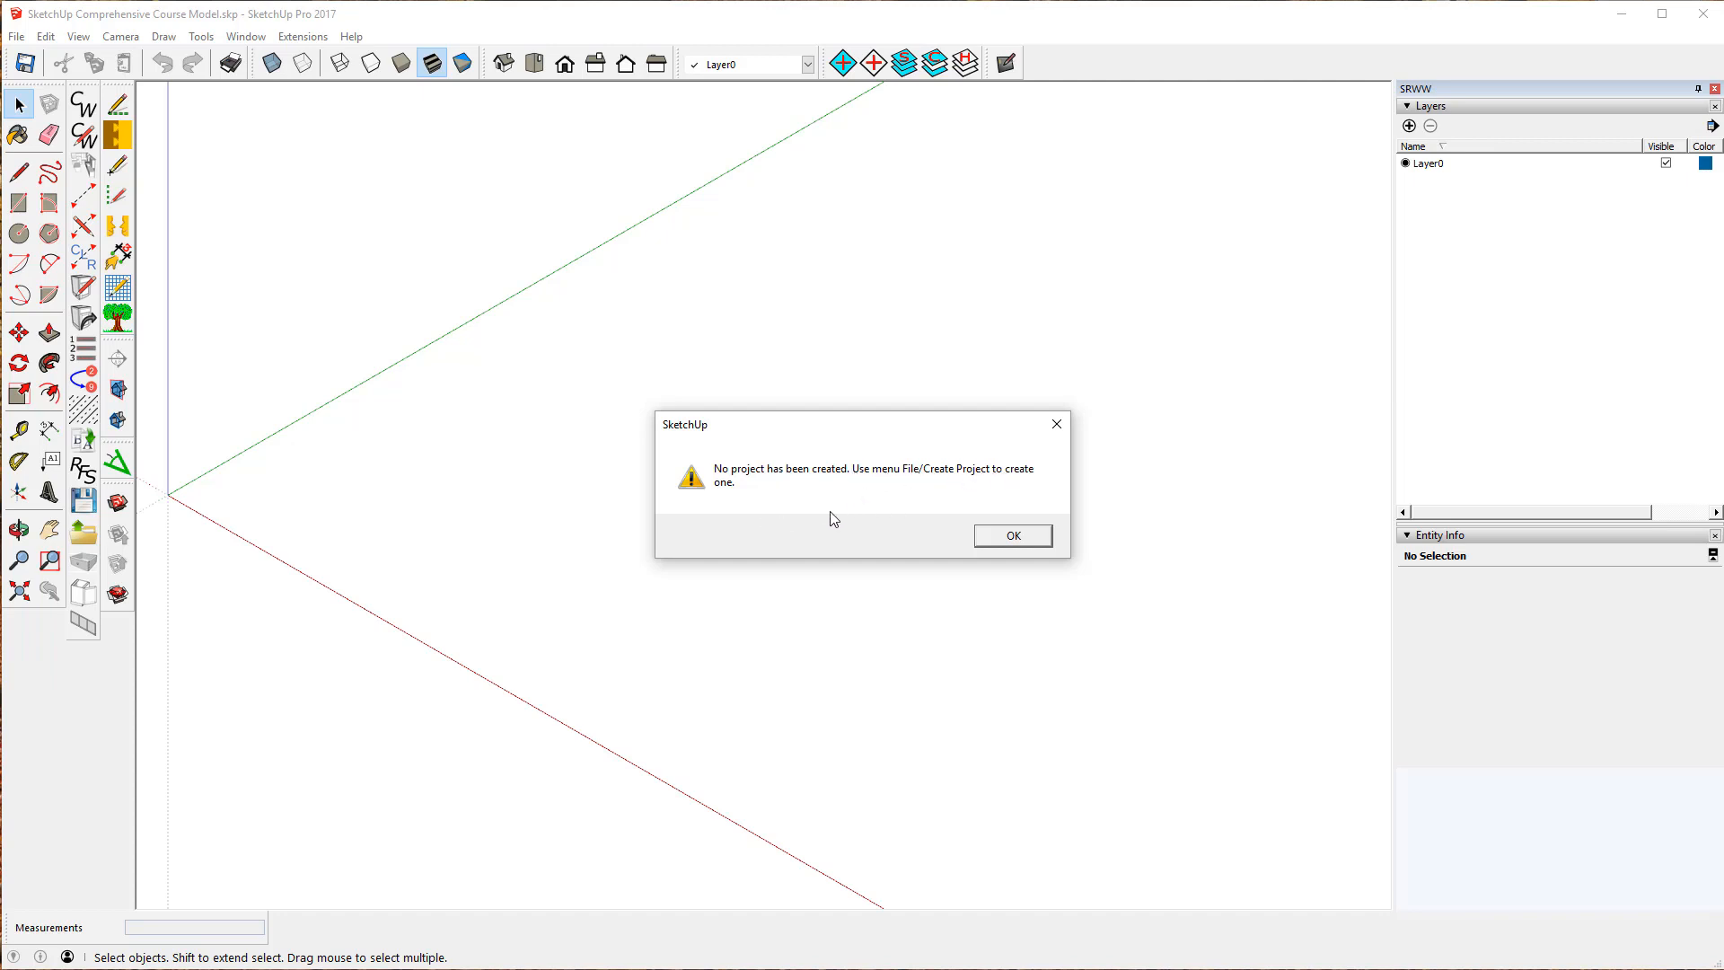
{"action": "left_click", "coordinate": [1014, 537]}
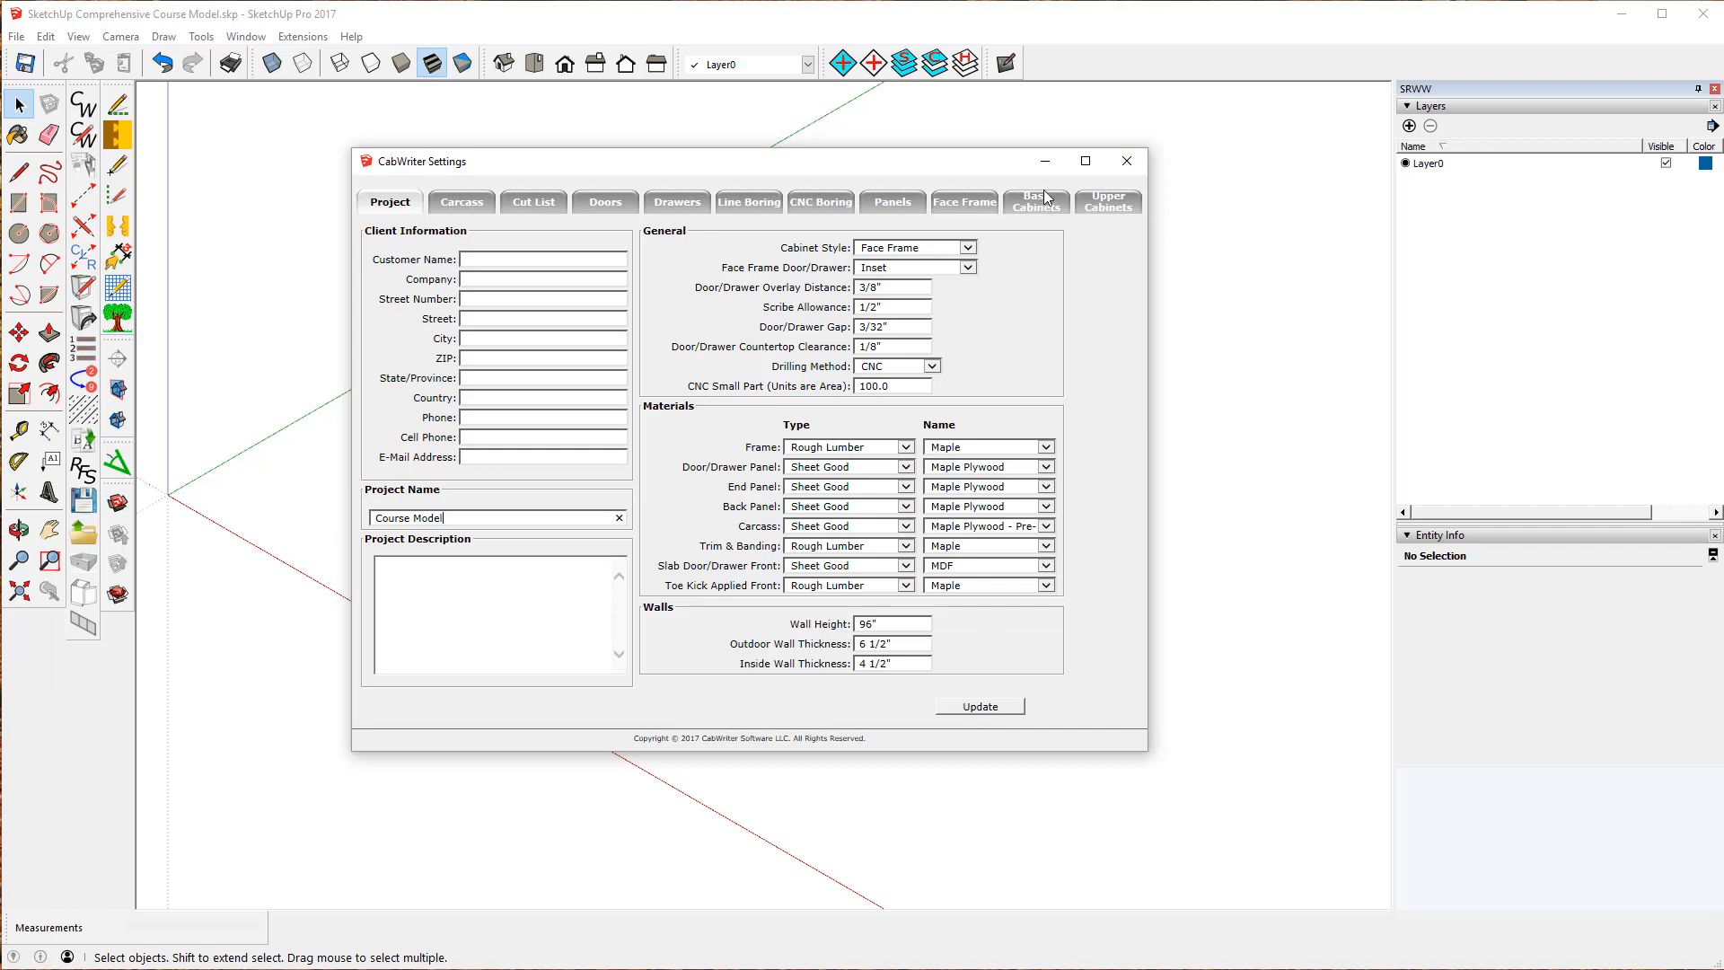
{"action": "left_click", "coordinate": [1127, 167]}
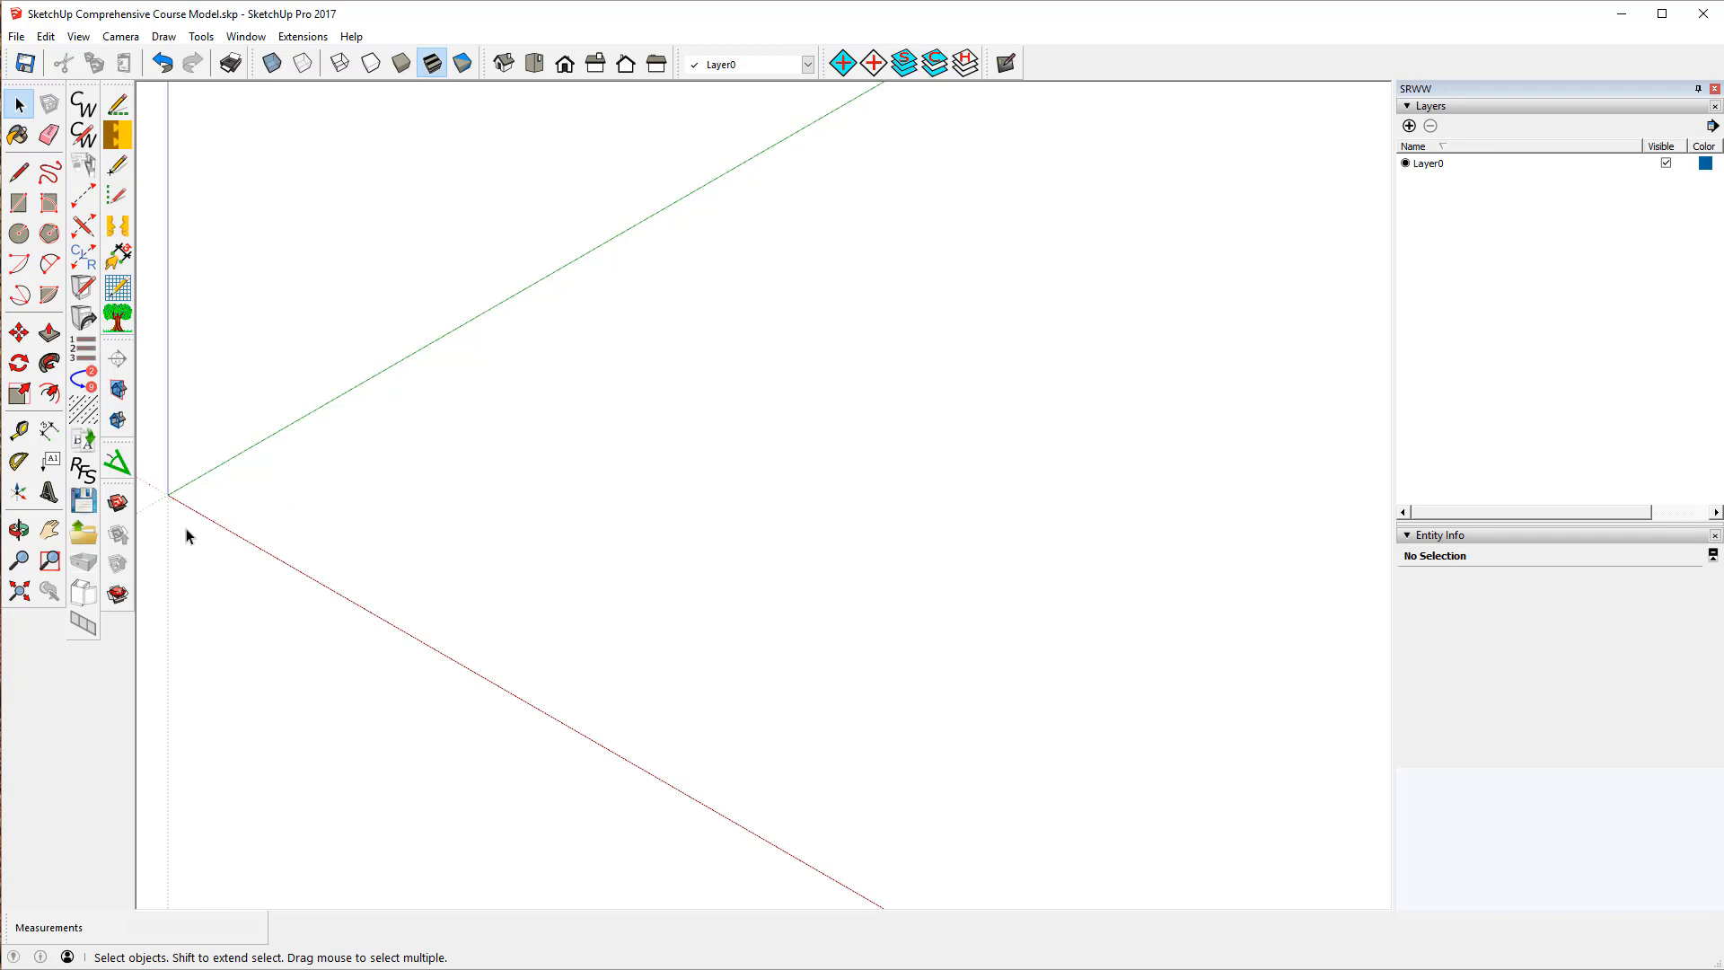
- Place a guide parallel to the red axis, offset 14' along the green direction
{"action": "left_click", "coordinate": [20, 432]}
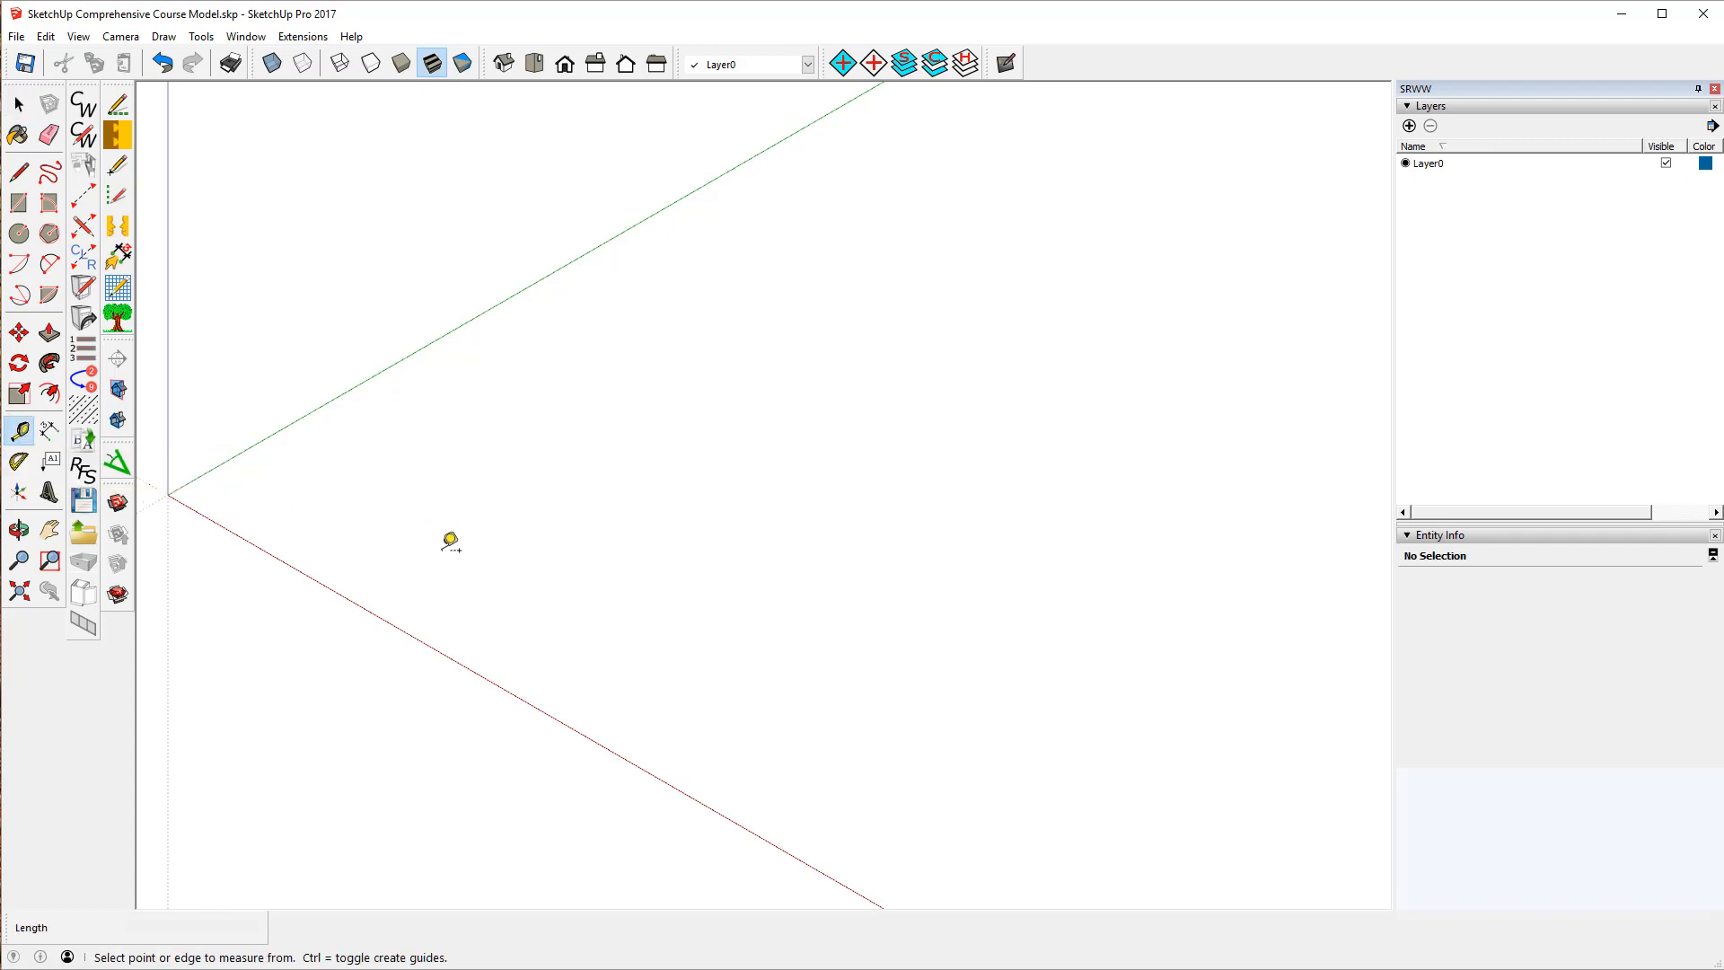
{"action": "left_click", "coordinate": [387, 620]}
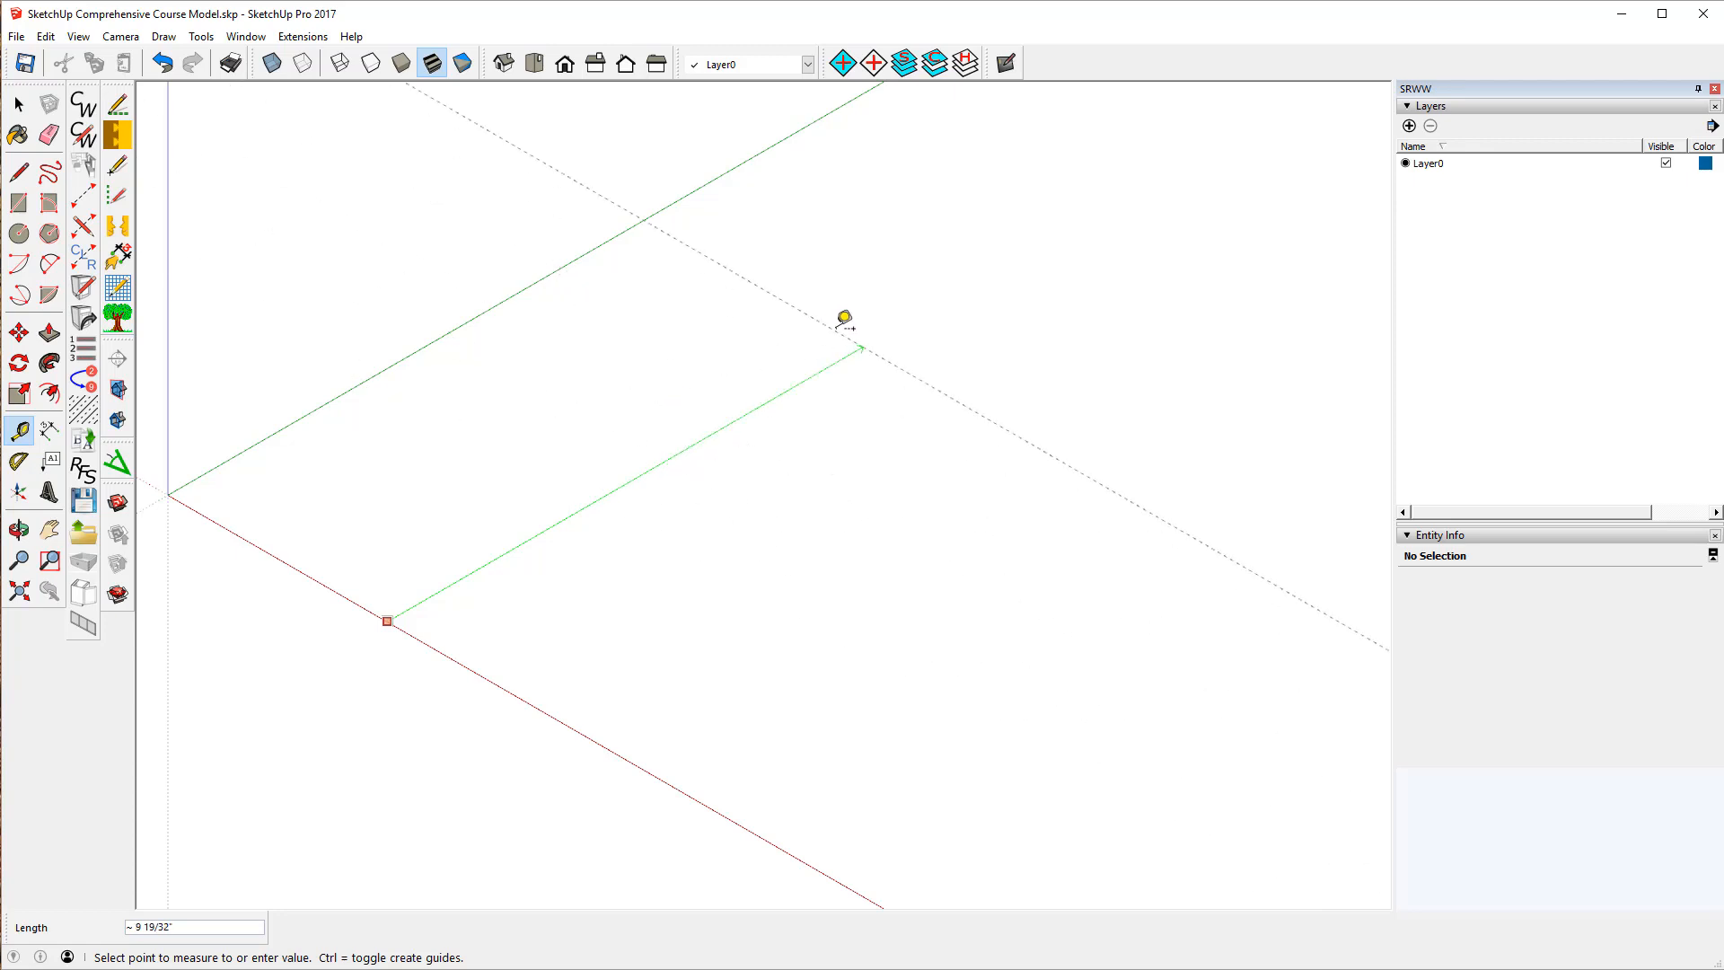
{"action": "type", "text": "14"}
{"action": "key", "text": "Return"}
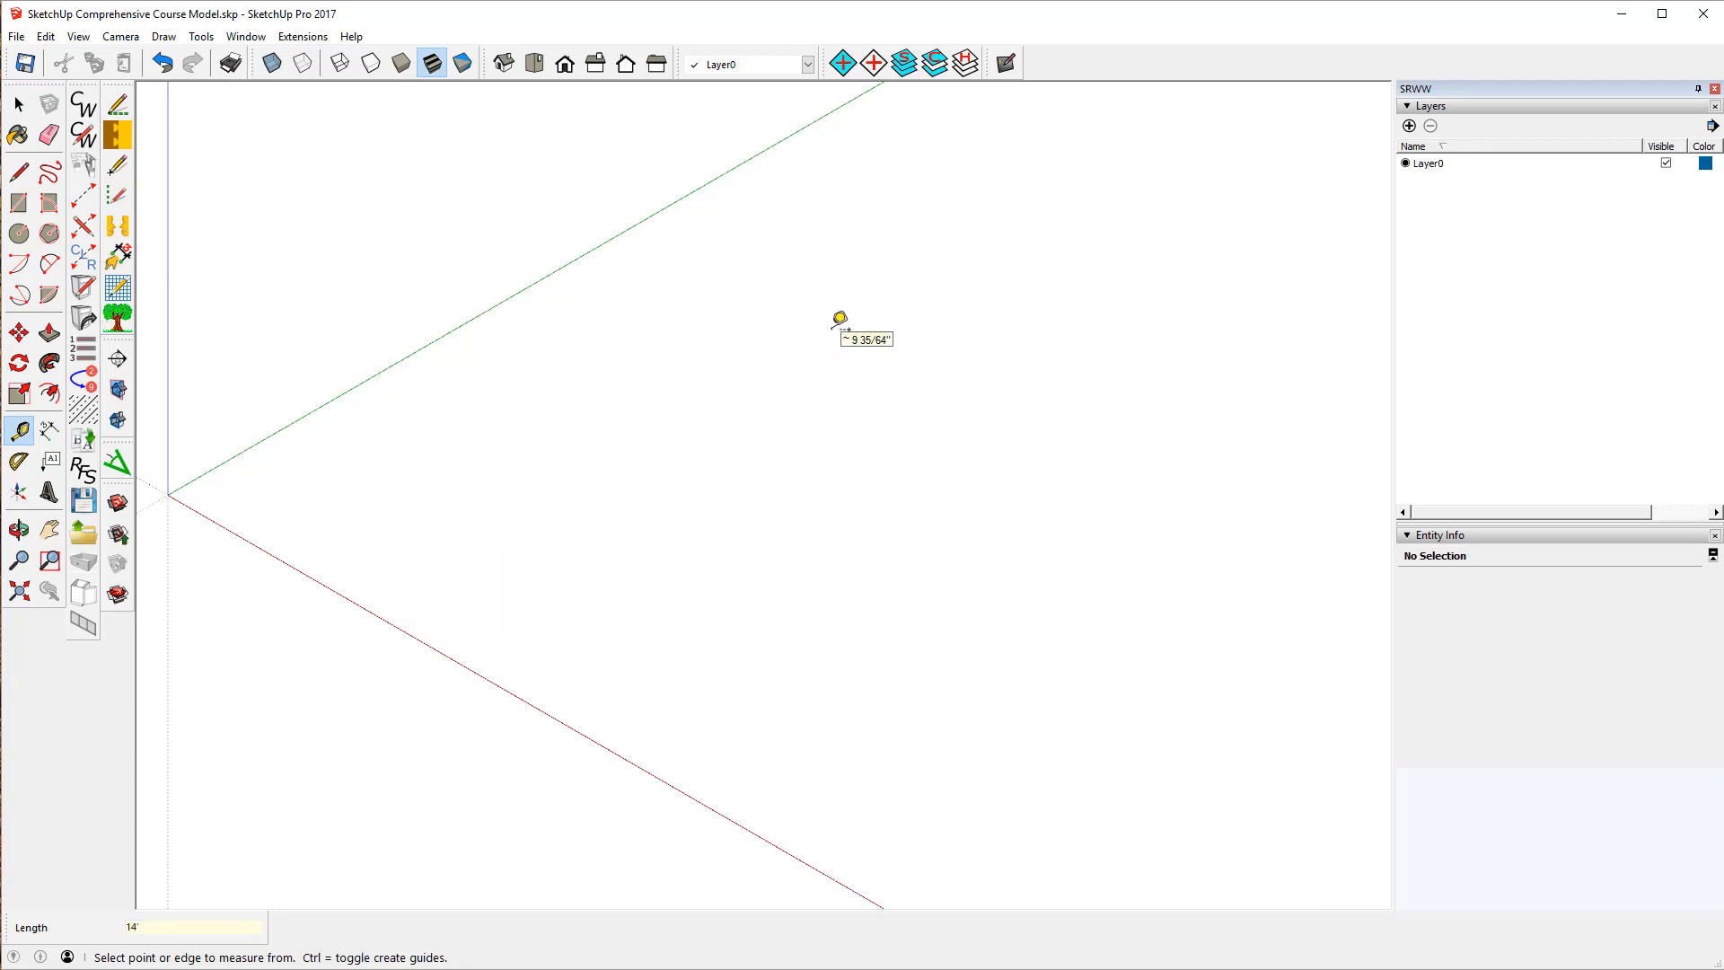
- Place a guide directly along the green axis, passing through the origin
{"action": "scroll", "coordinate": [607, 616], "scroll_direction": "down", "scroll_amount": 5}
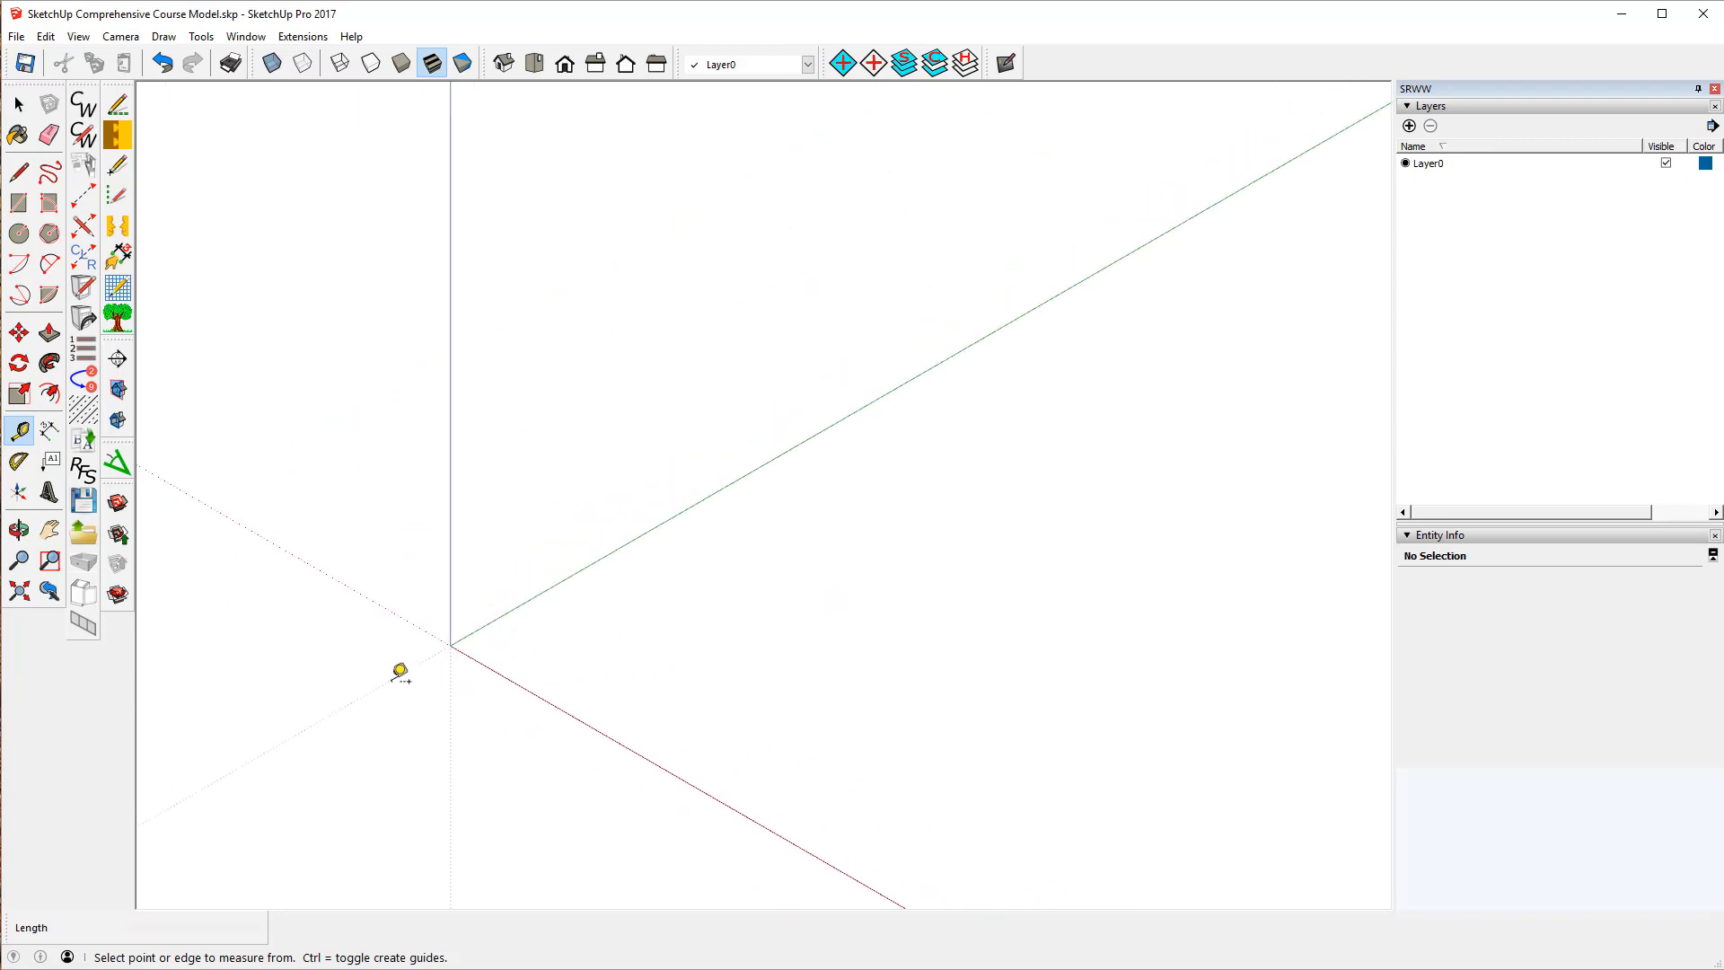
{"action": "scroll", "coordinate": [399, 671], "scroll_direction": "down", "scroll_amount": 2}
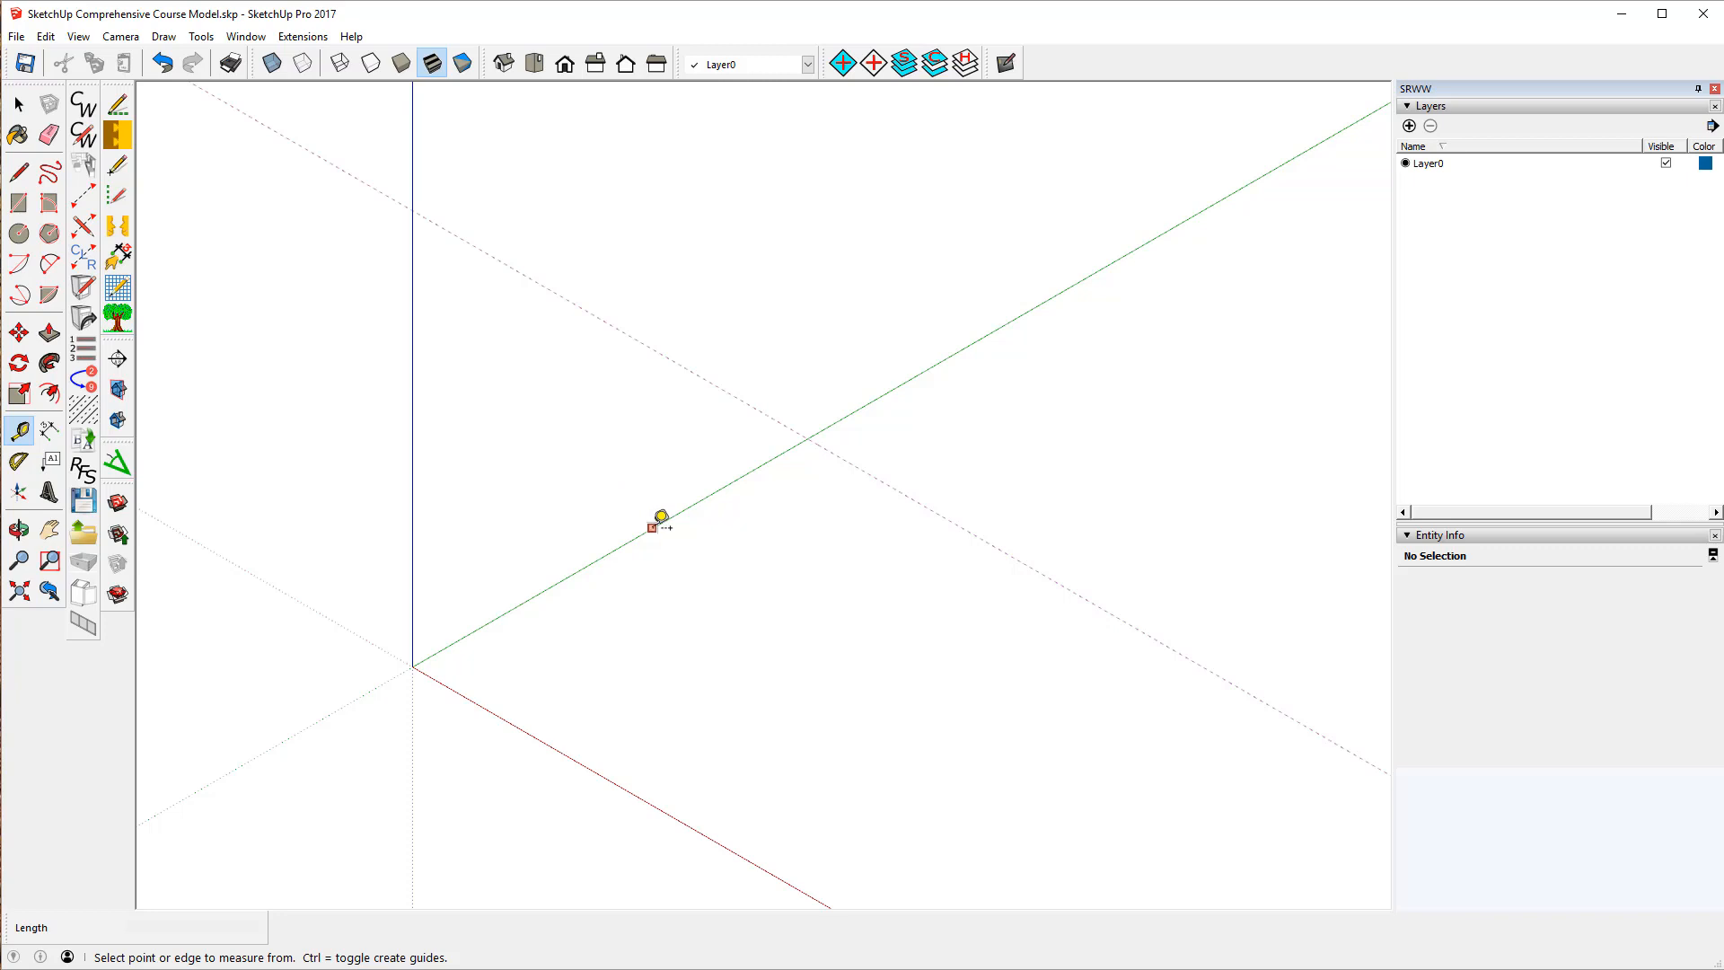
{"action": "left_click", "coordinate": [653, 526]}
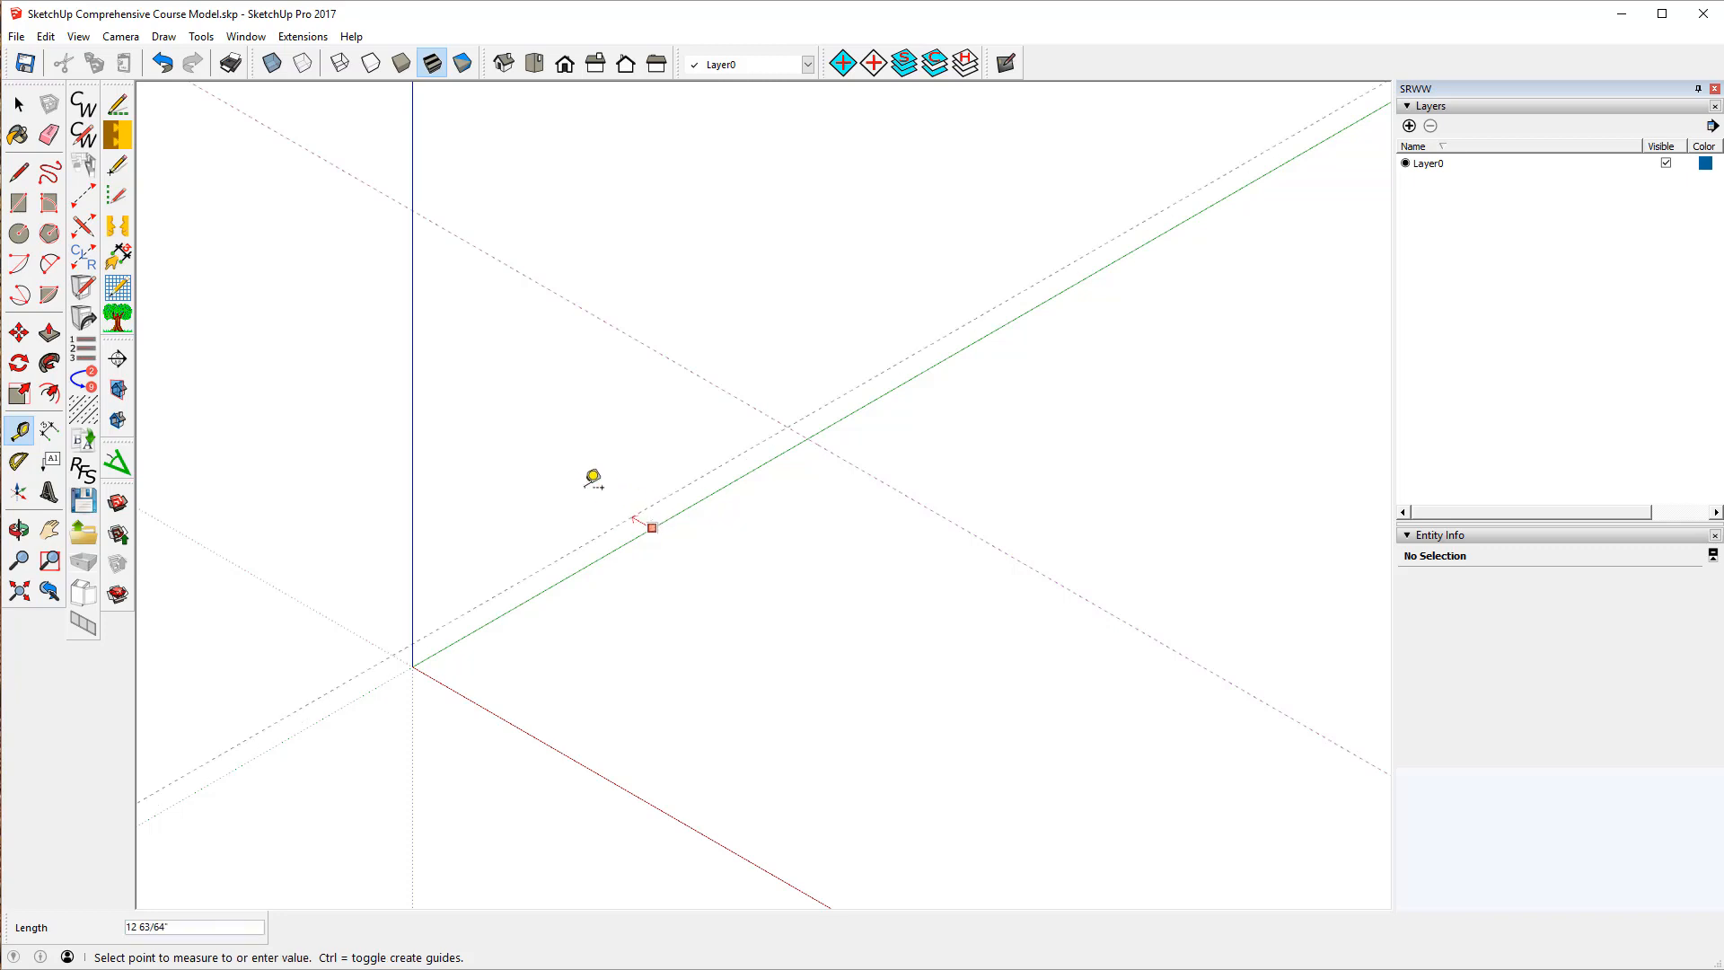
{"action": "left_click", "coordinate": [412, 665]}
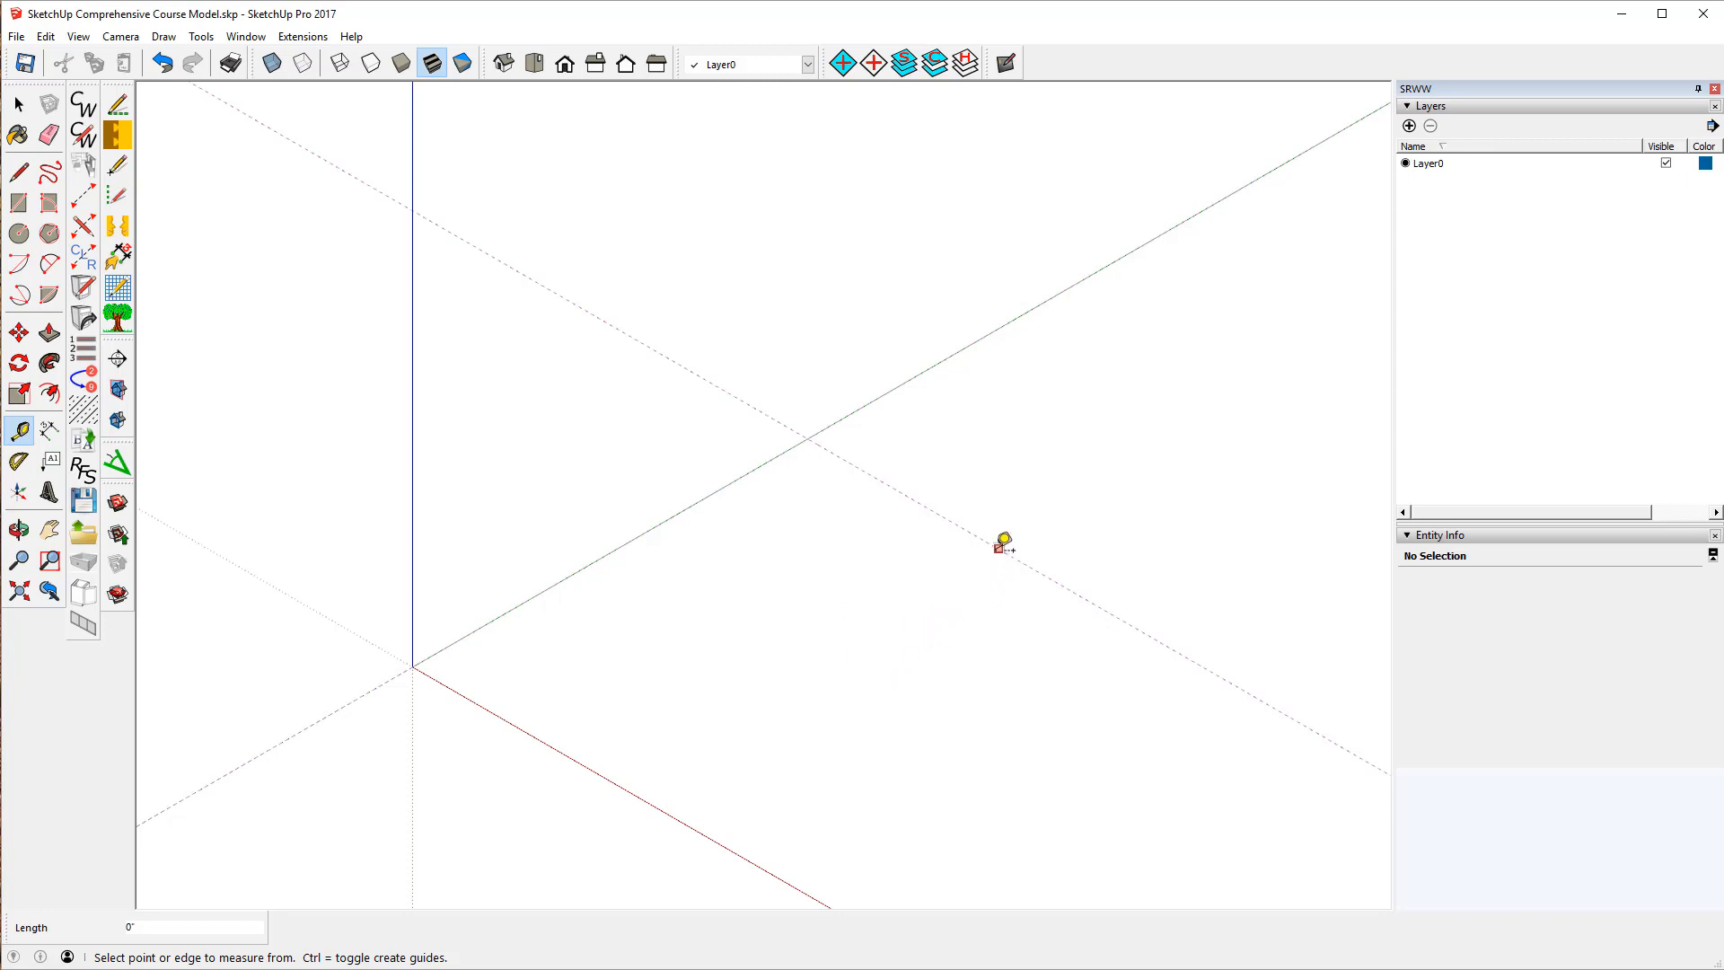
- Place a guide 24" from the 14' guide, offset back toward the red axis
{"action": "left_click", "coordinate": [998, 546]}
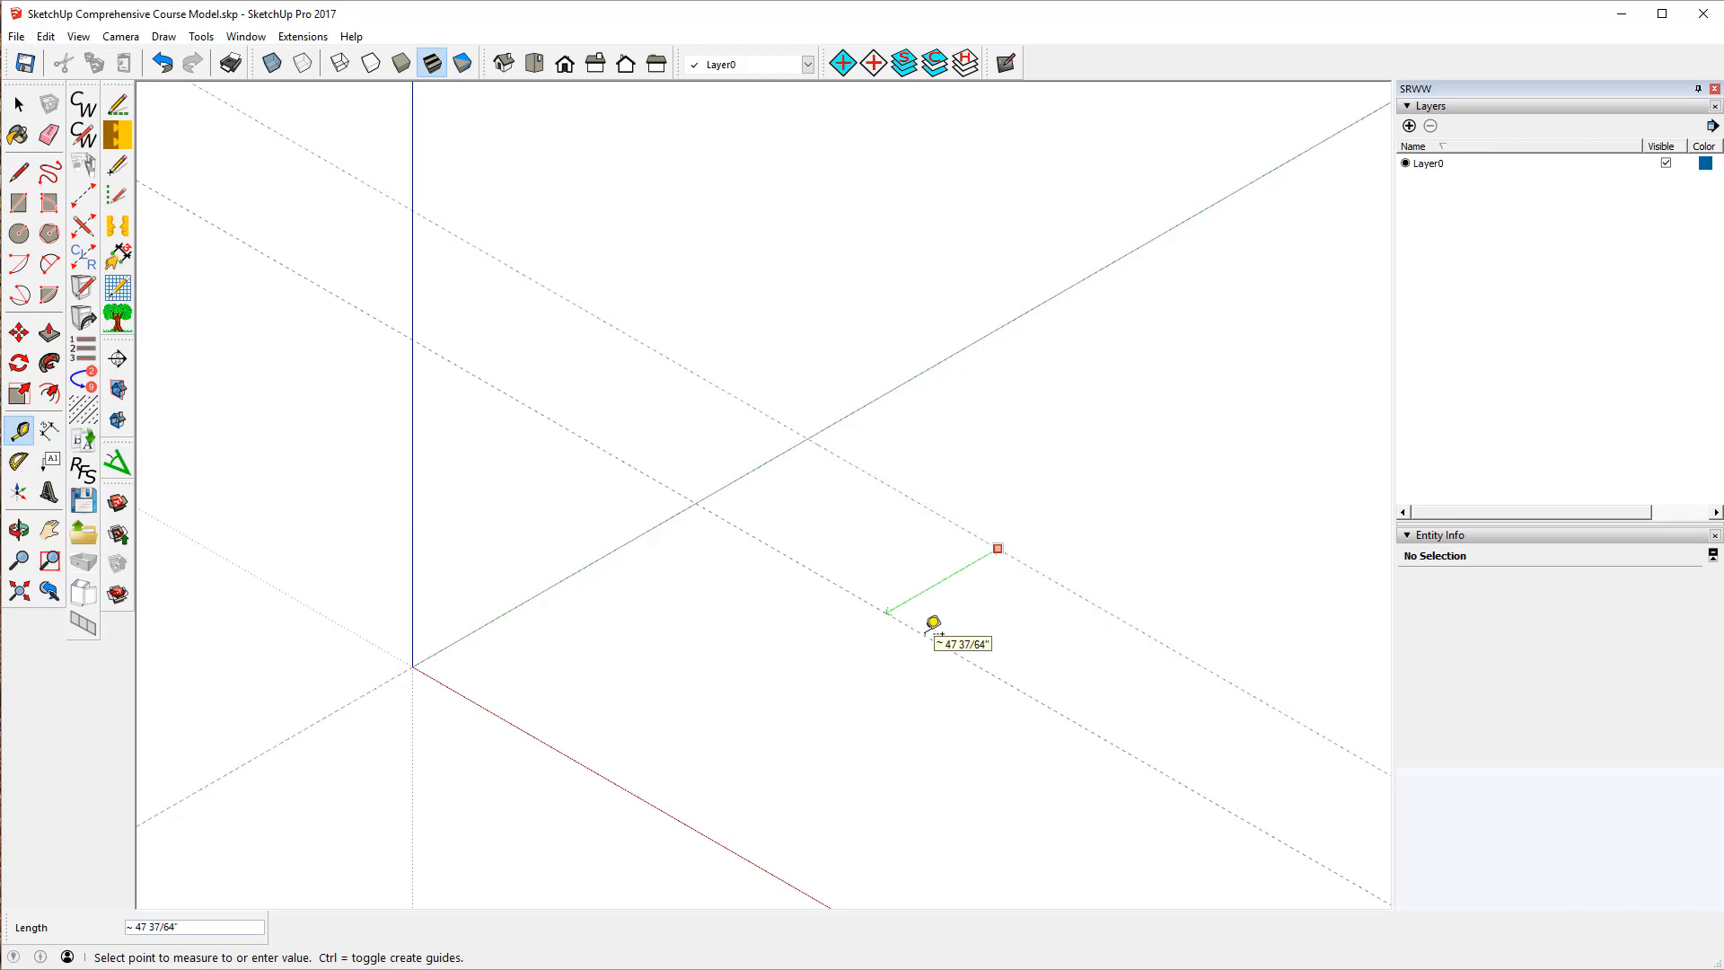
{"action": "type", "text": "24"}
{"action": "key", "text": "Return"}
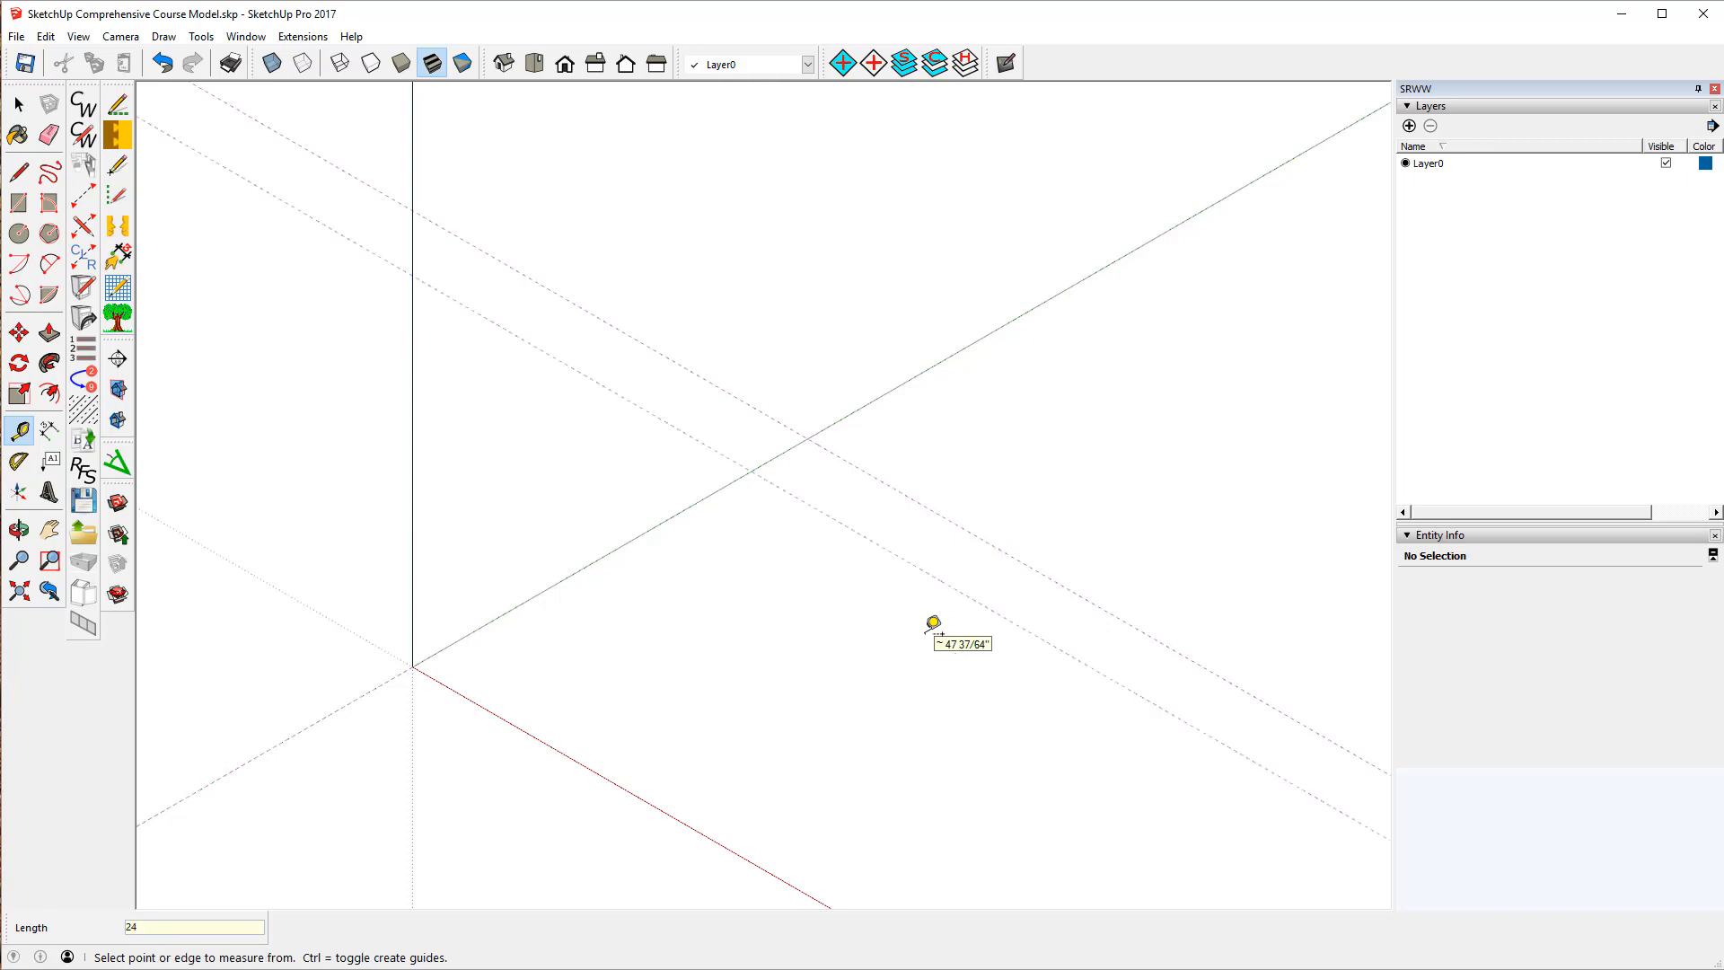
{"action": "left_click", "coordinate": [83, 195]}
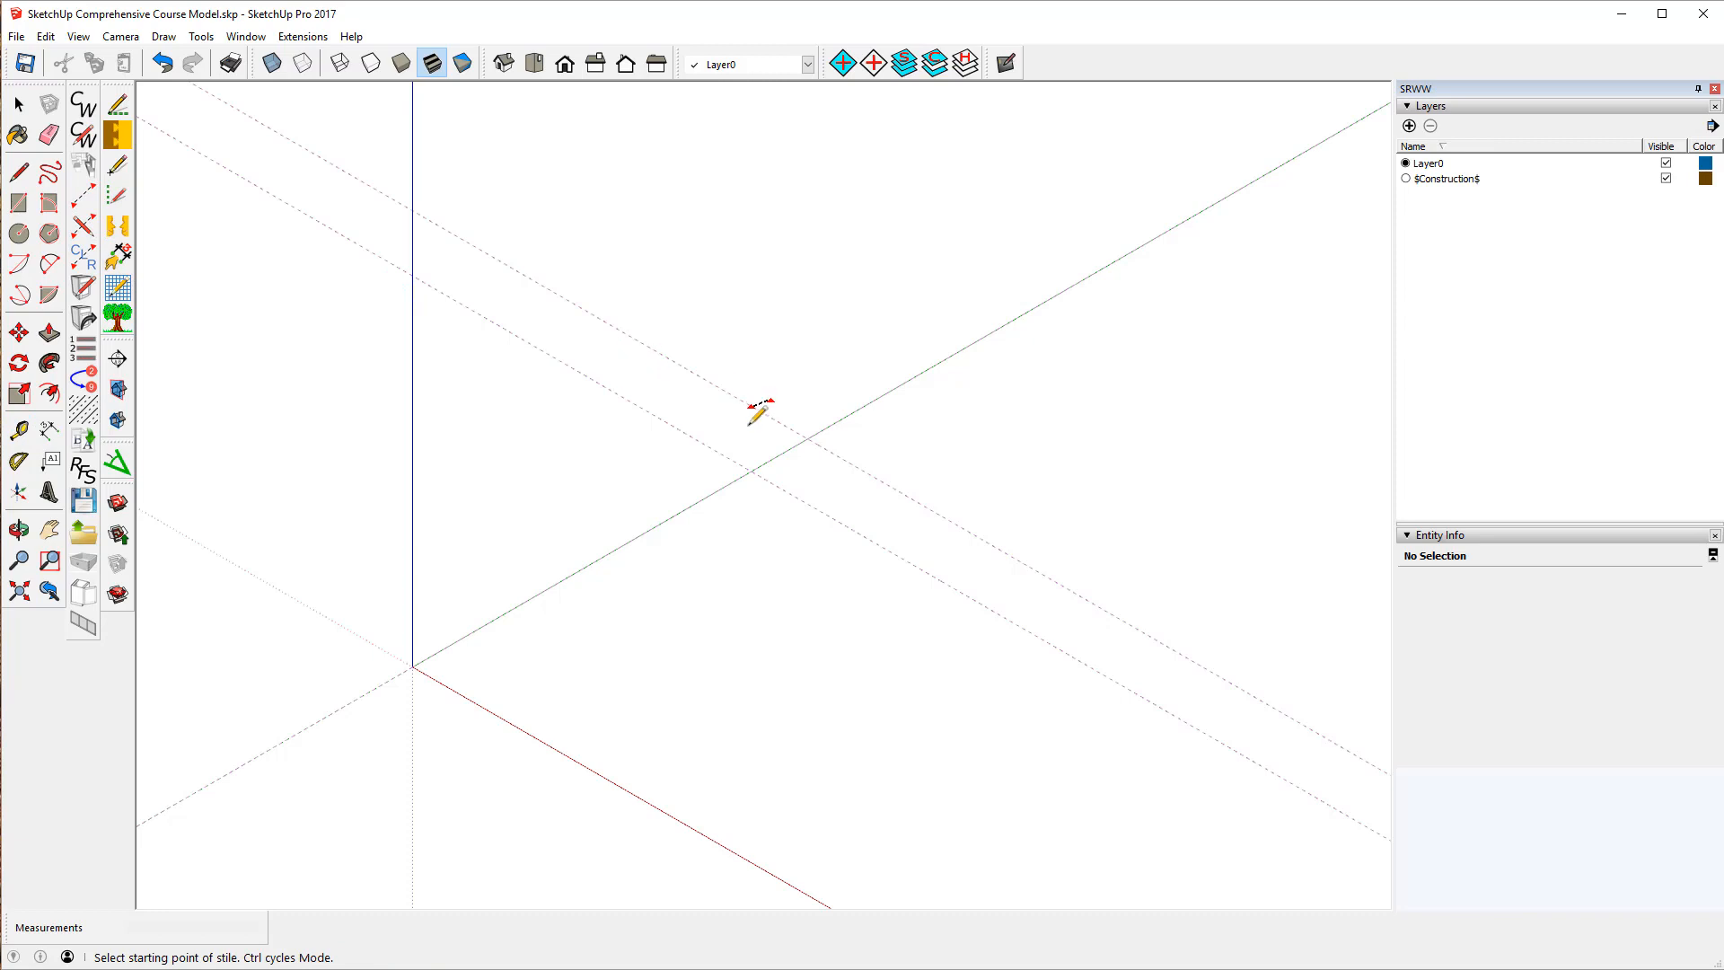
- Place a guide parallel to the green axis, offset 24" in the red direction
{"action": "left_click", "coordinate": [19, 430]}
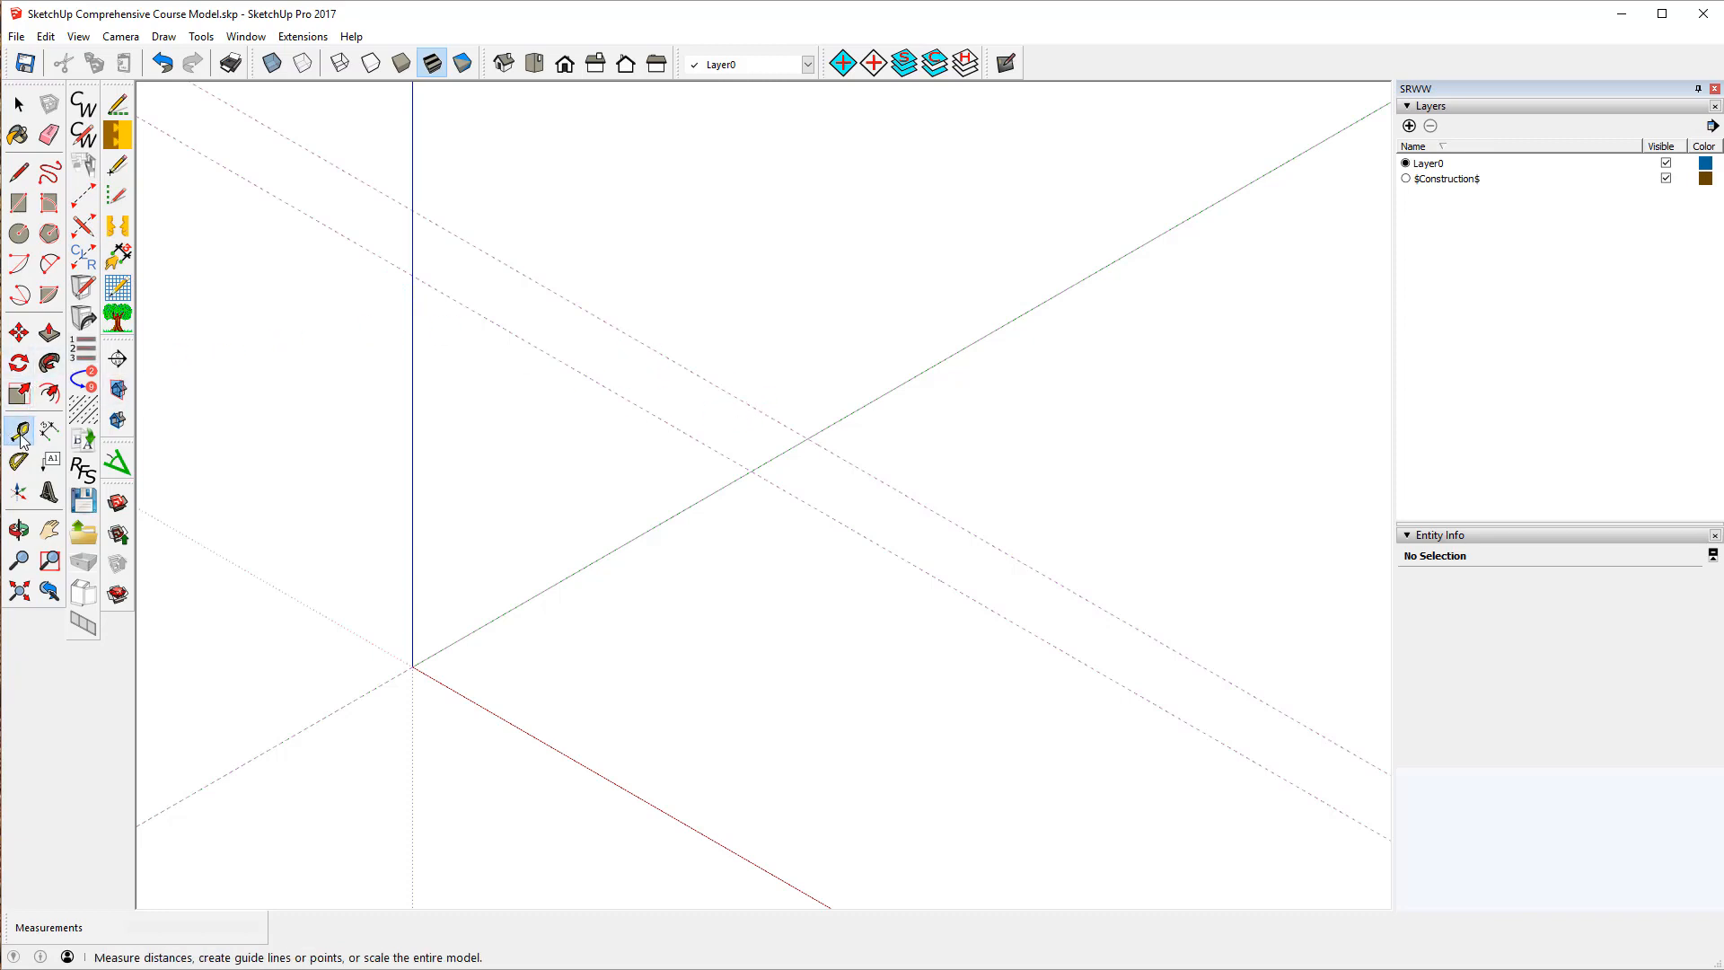
{"action": "left_click", "coordinate": [679, 511]}
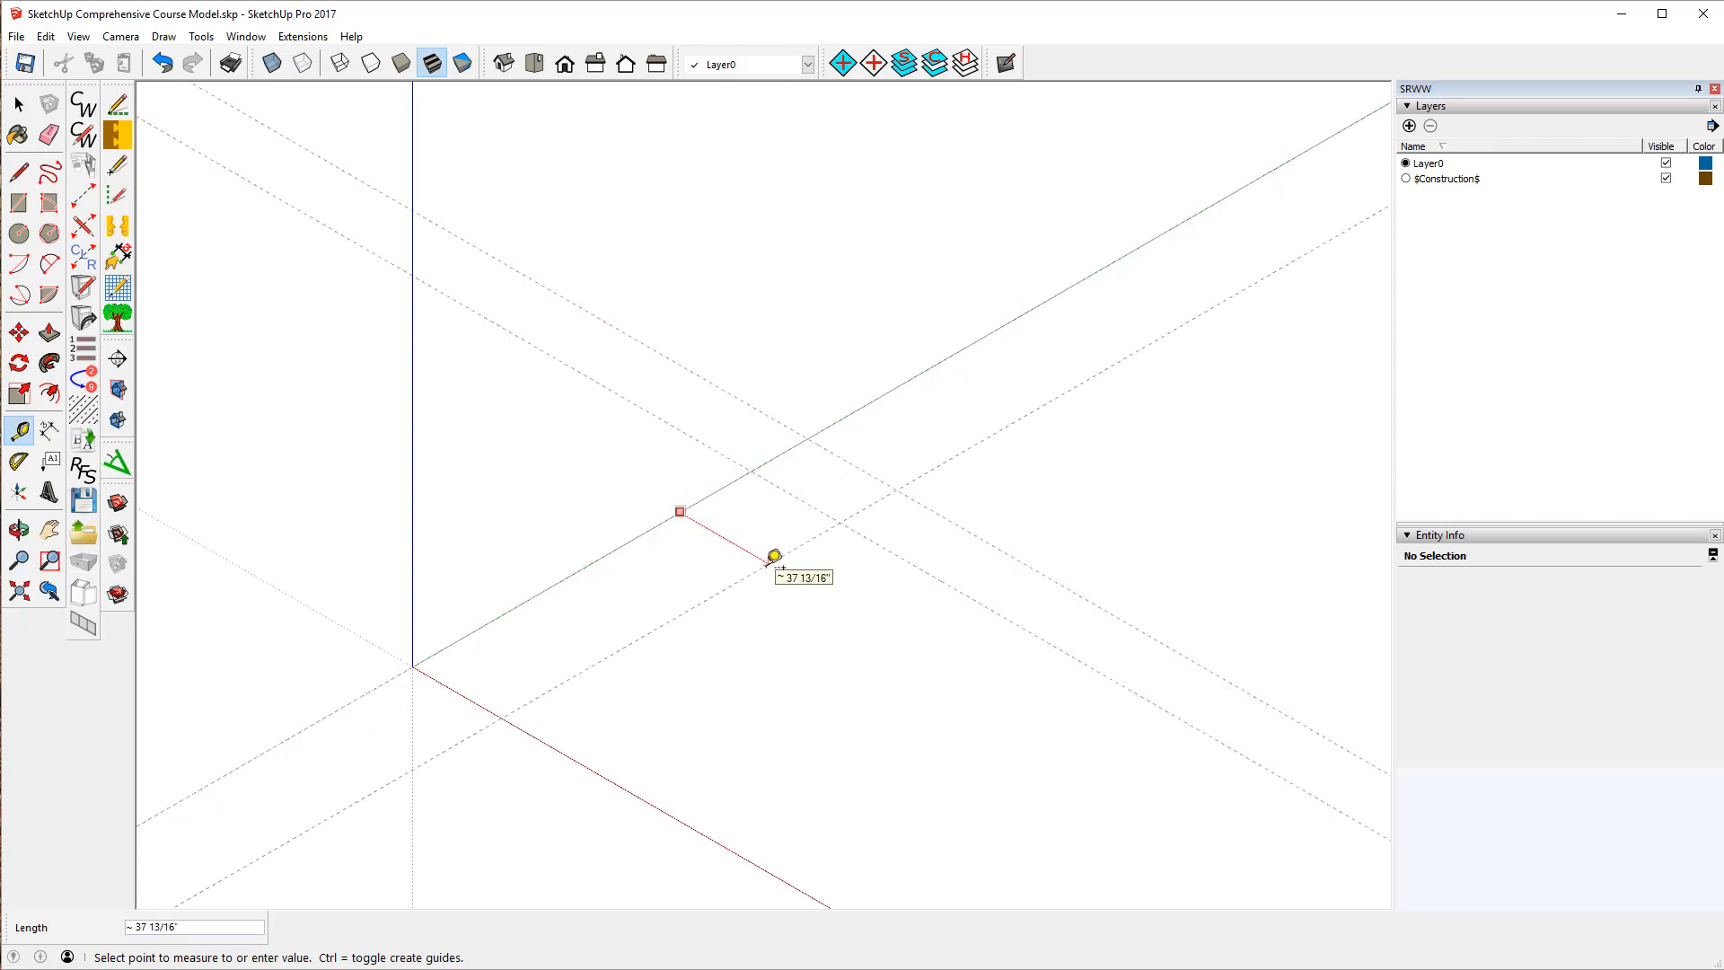
{"action": "type", "text": "24"}
{"action": "key", "text": "Return"}
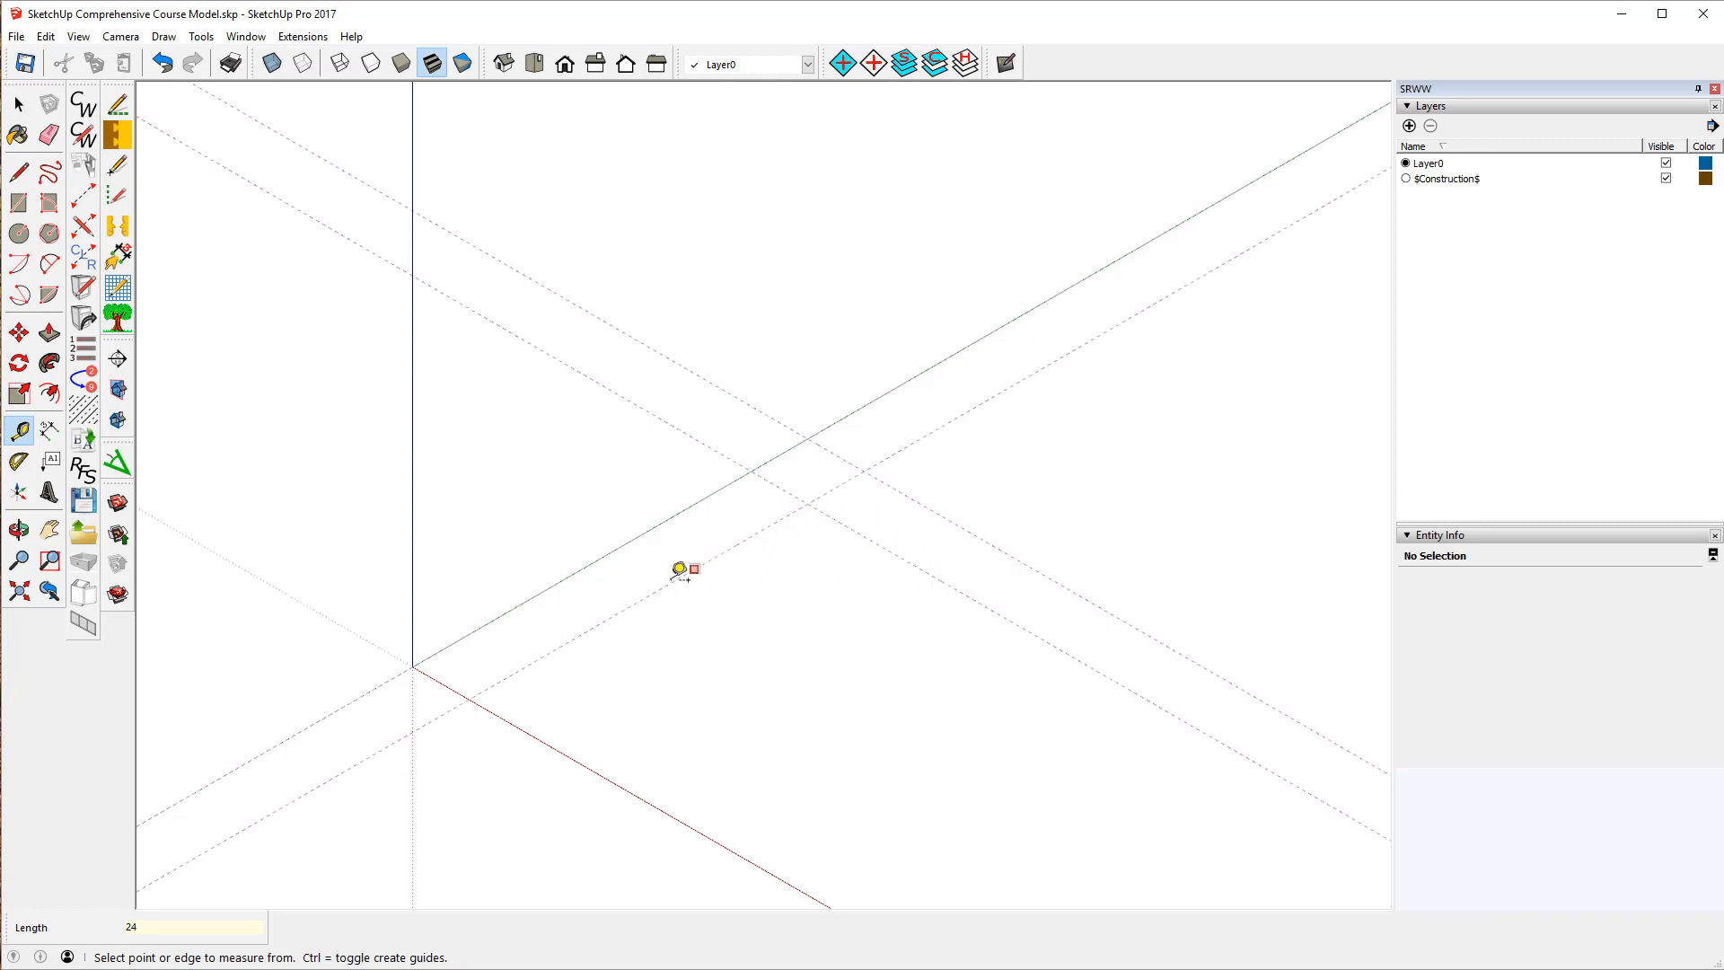
- Place a Left Pivot Connector stile starting at the intersection of the two 24" guides, directed along the red-direction guide
{"action": "left_click", "coordinate": [87, 199]}
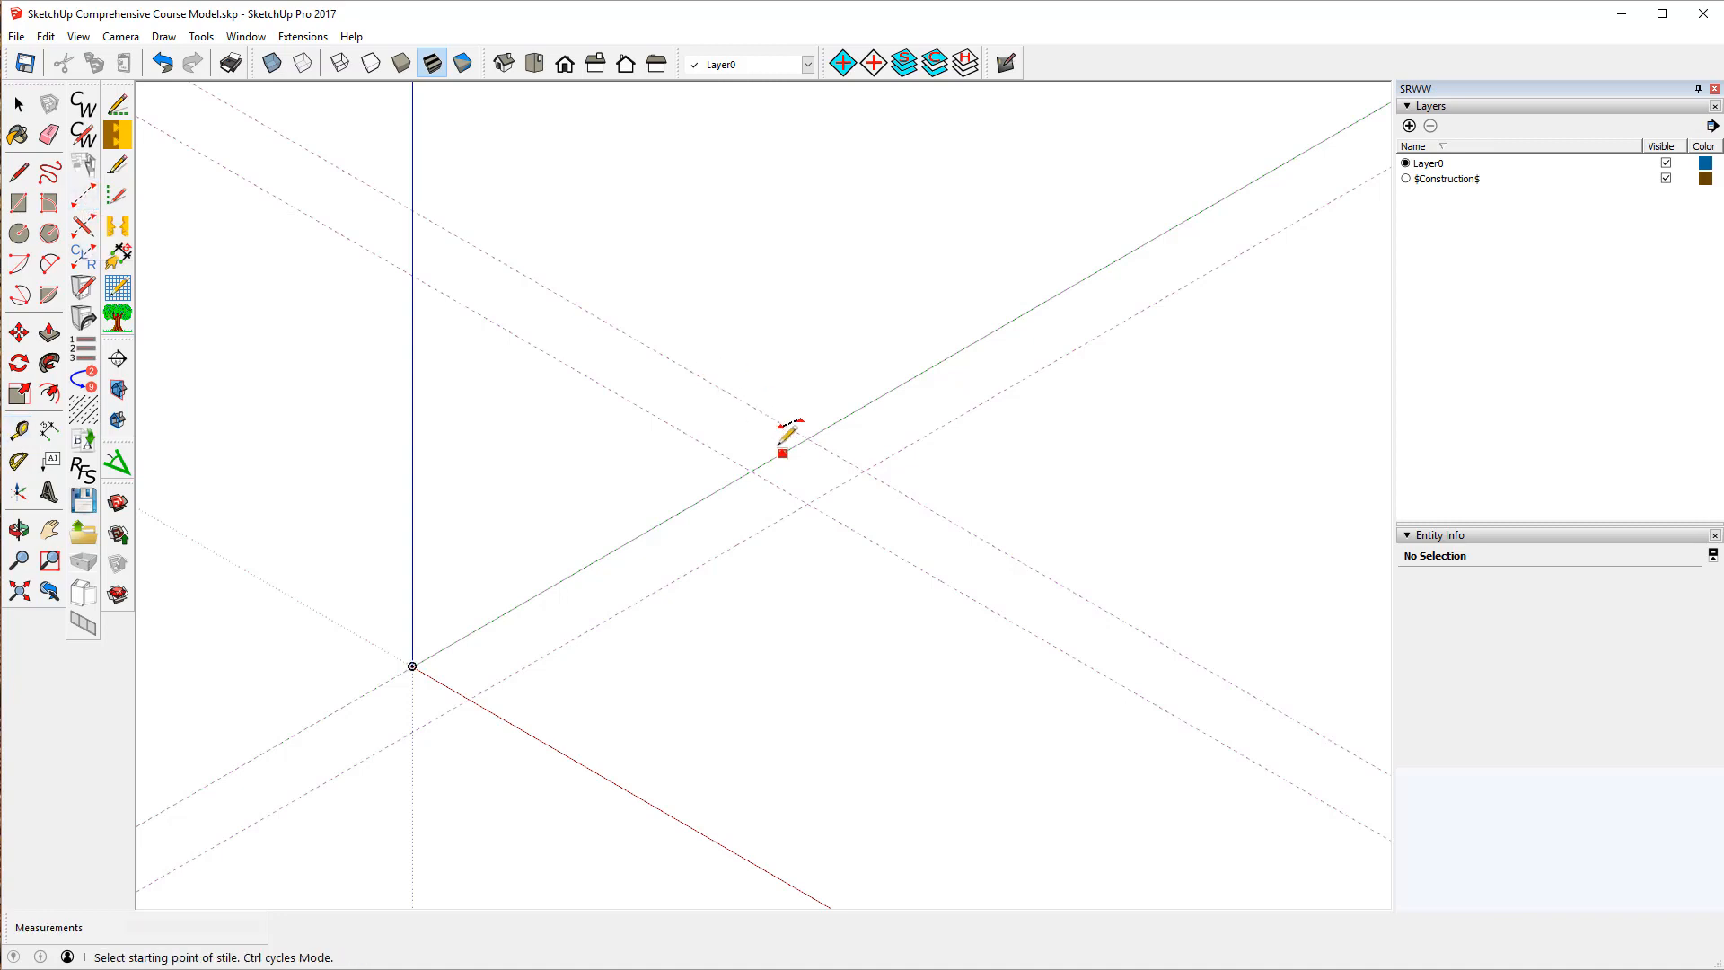
{"action": "left_click", "coordinate": [807, 503]}
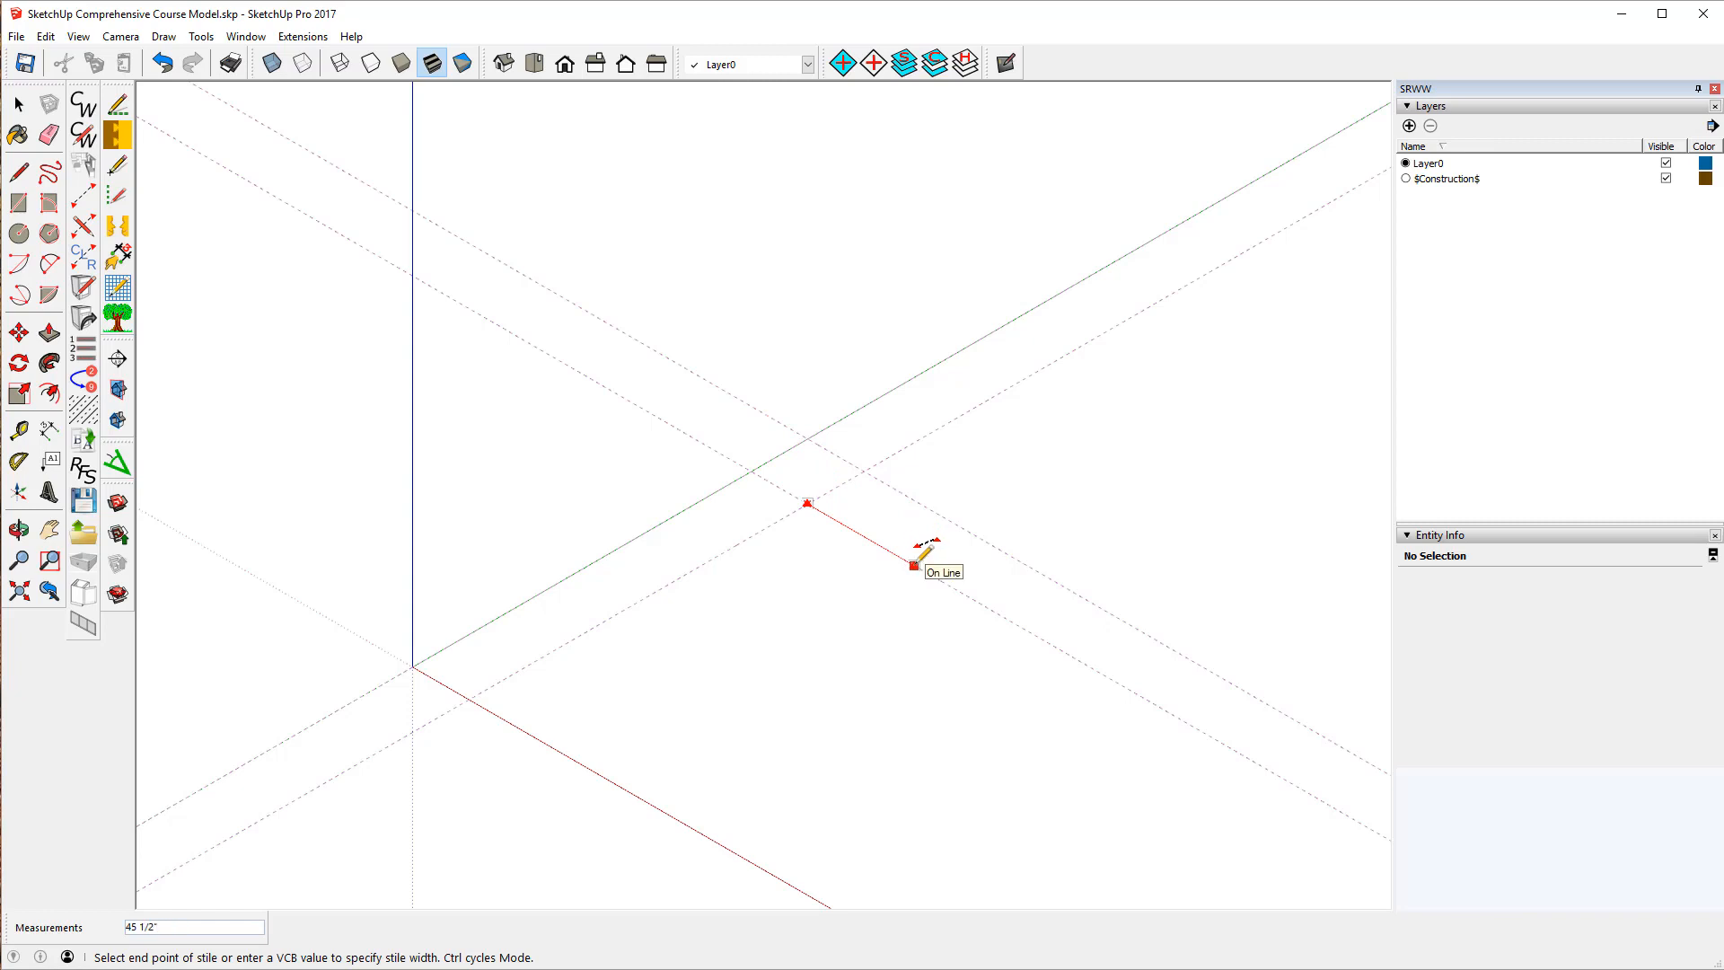
{"action": "left_click", "coordinate": [1009, 619]}
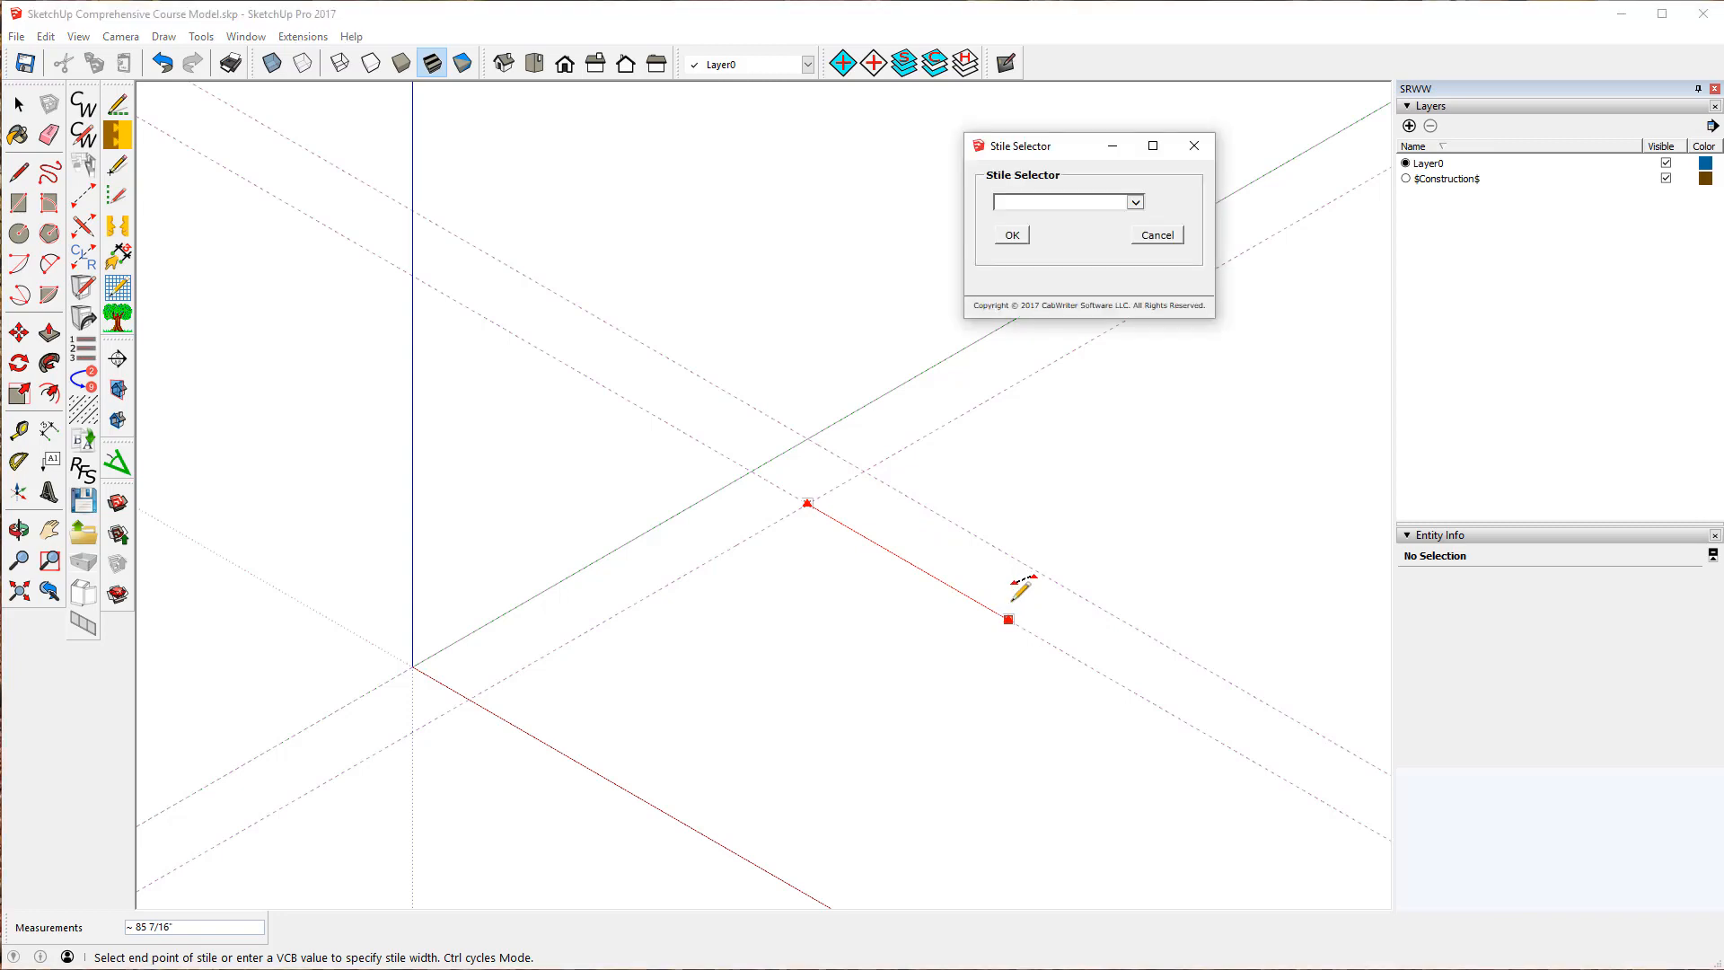
{"action": "left_click_drag", "start_coordinate": [1057, 158], "coordinate": [769, 187]}
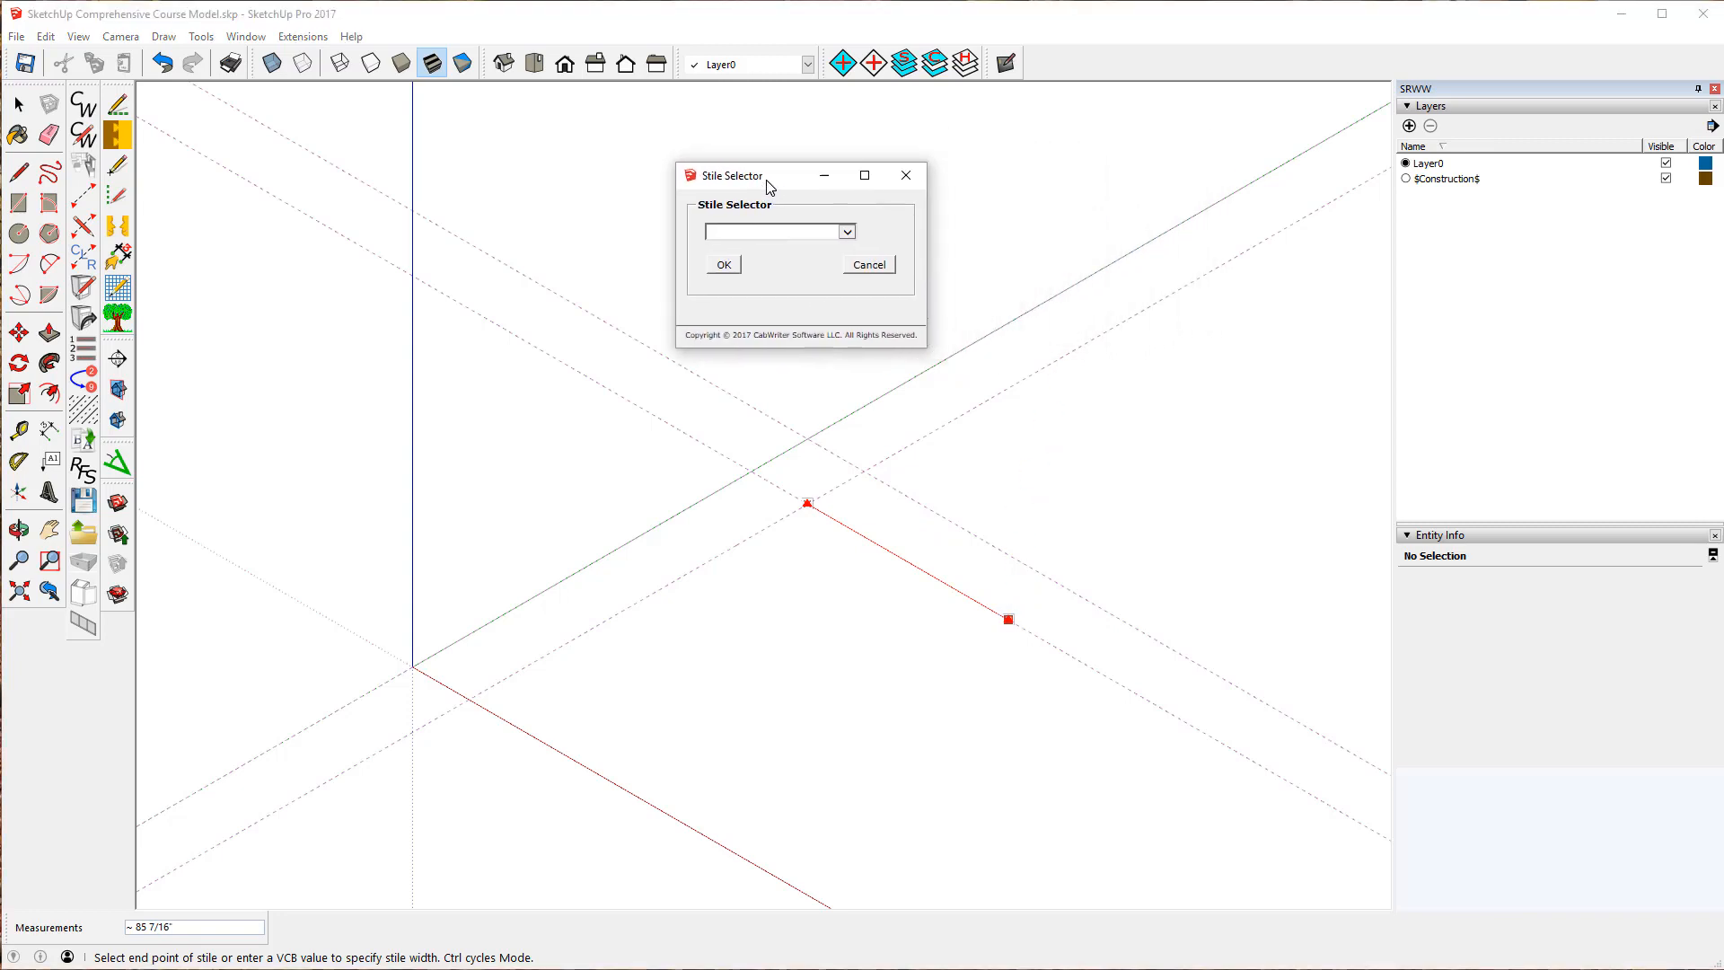
{"action": "left_click", "coordinate": [846, 233]}
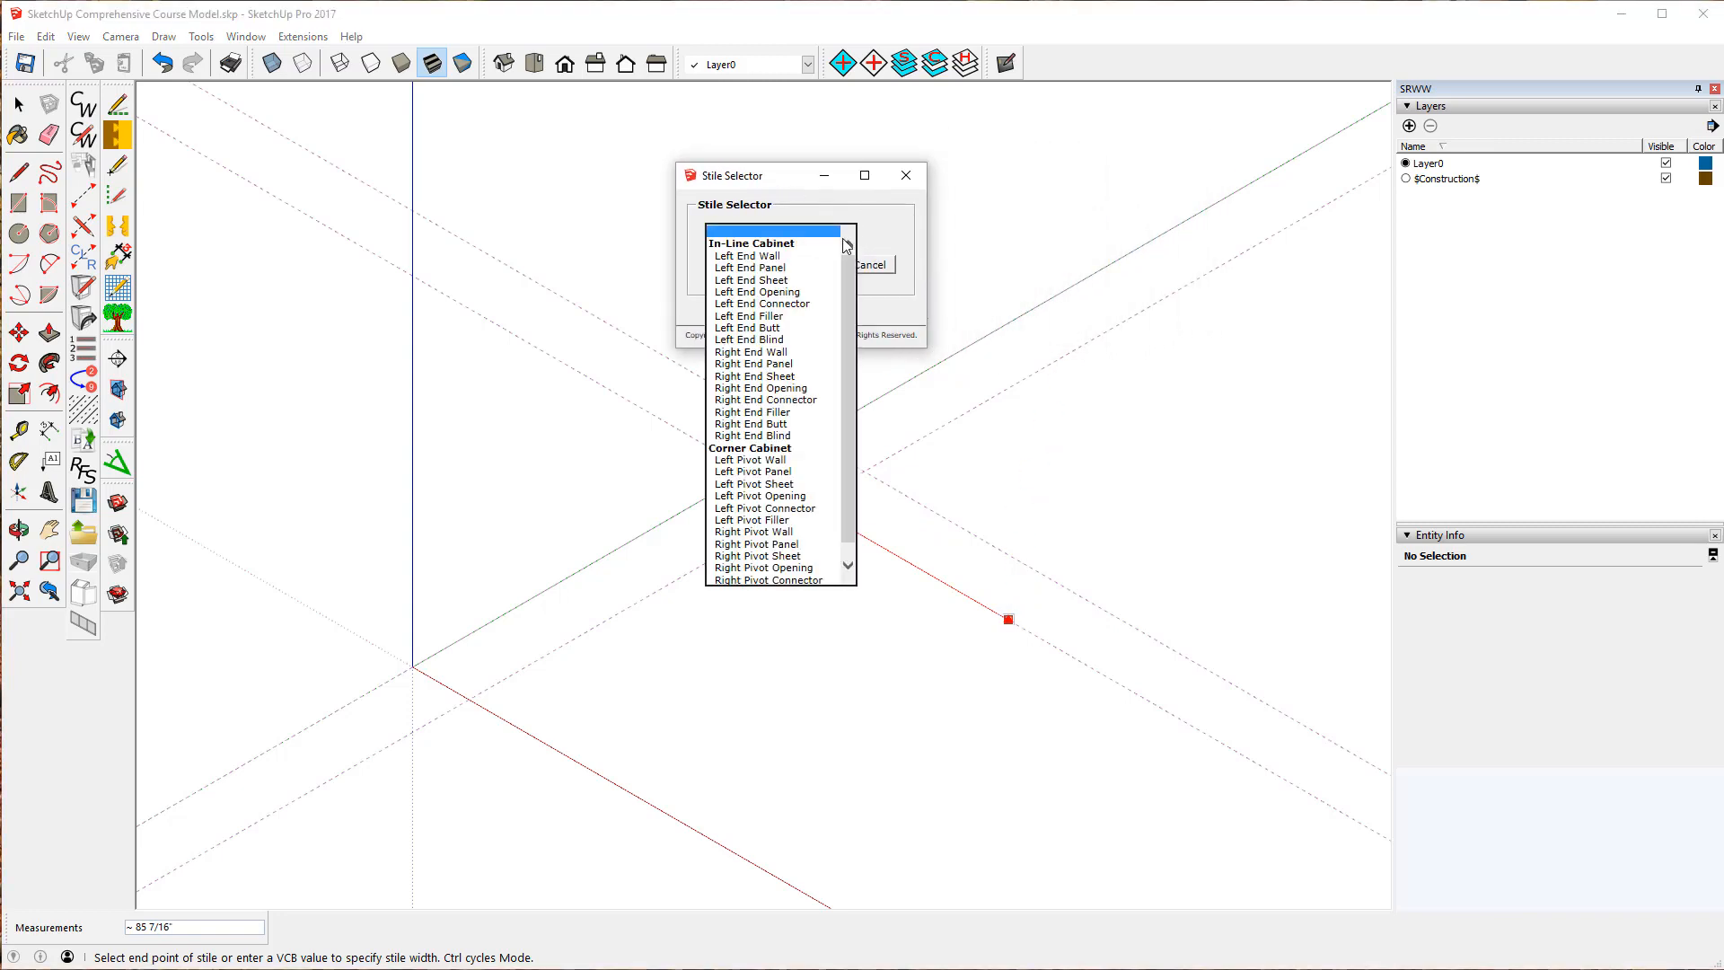
{"action": "left_click", "coordinate": [753, 508]}
{"action": "left_click", "coordinate": [725, 265]}
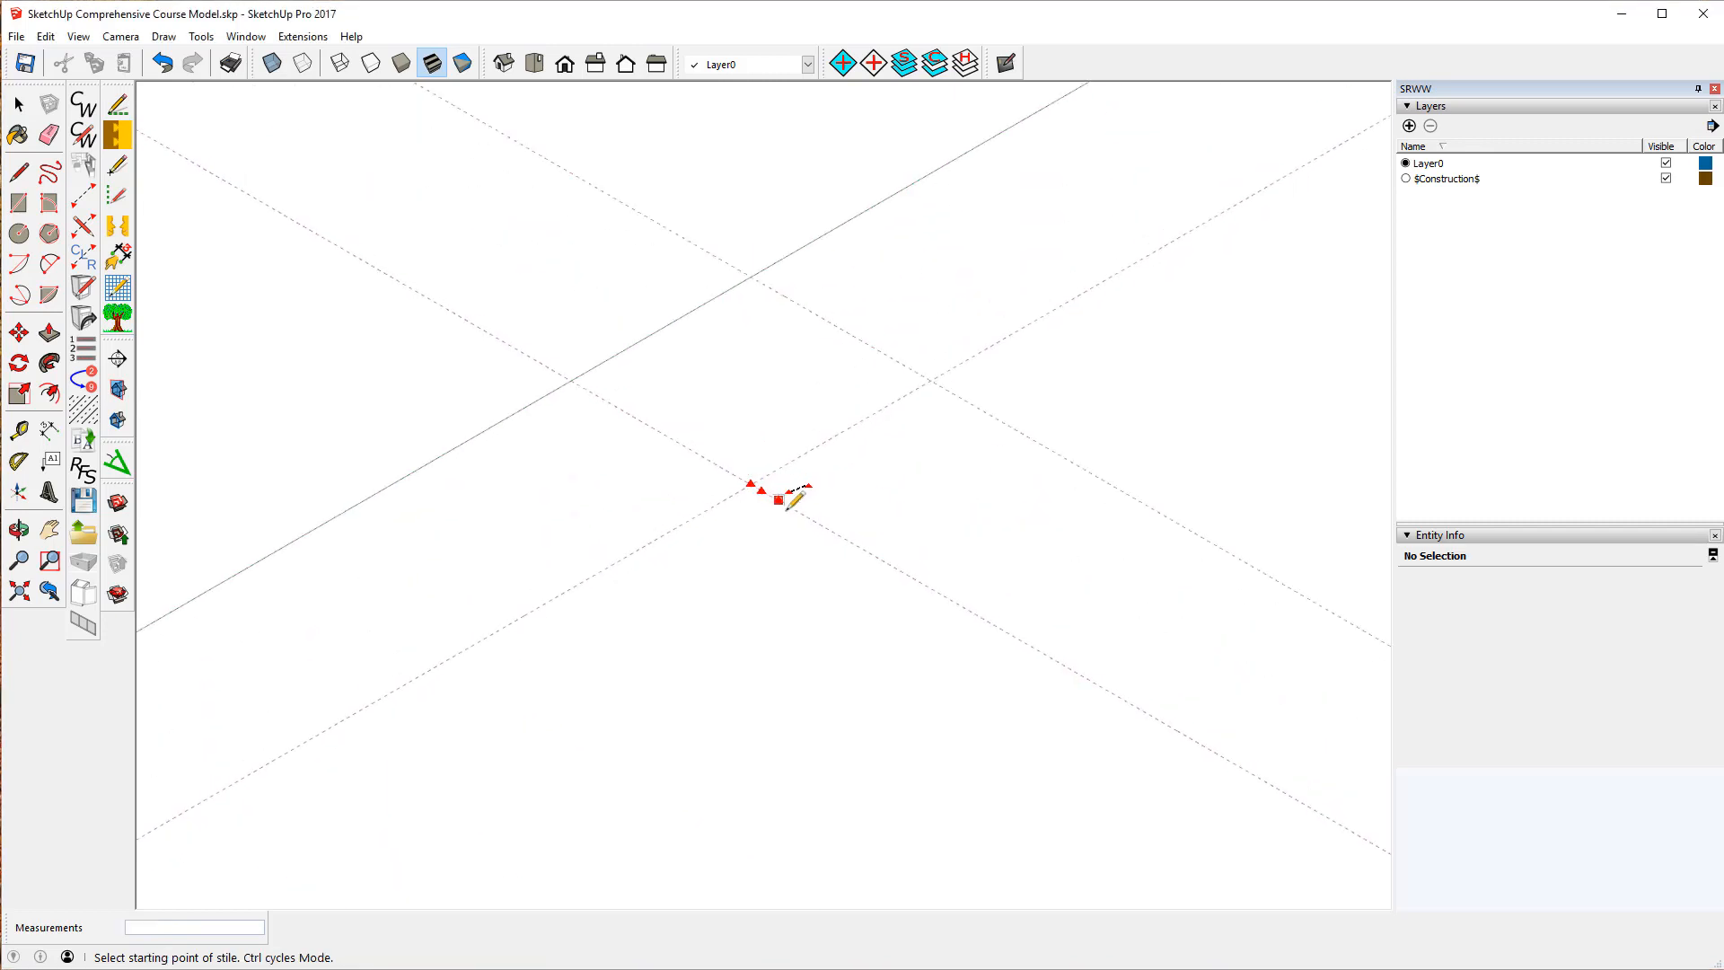
- Place a Right End Opening stile at 45" from the corner guide intersection along the red-direction guide, directed back toward the corner
{"action": "scroll", "coordinate": [745, 413], "scroll_direction": "up", "scroll_amount": 3}
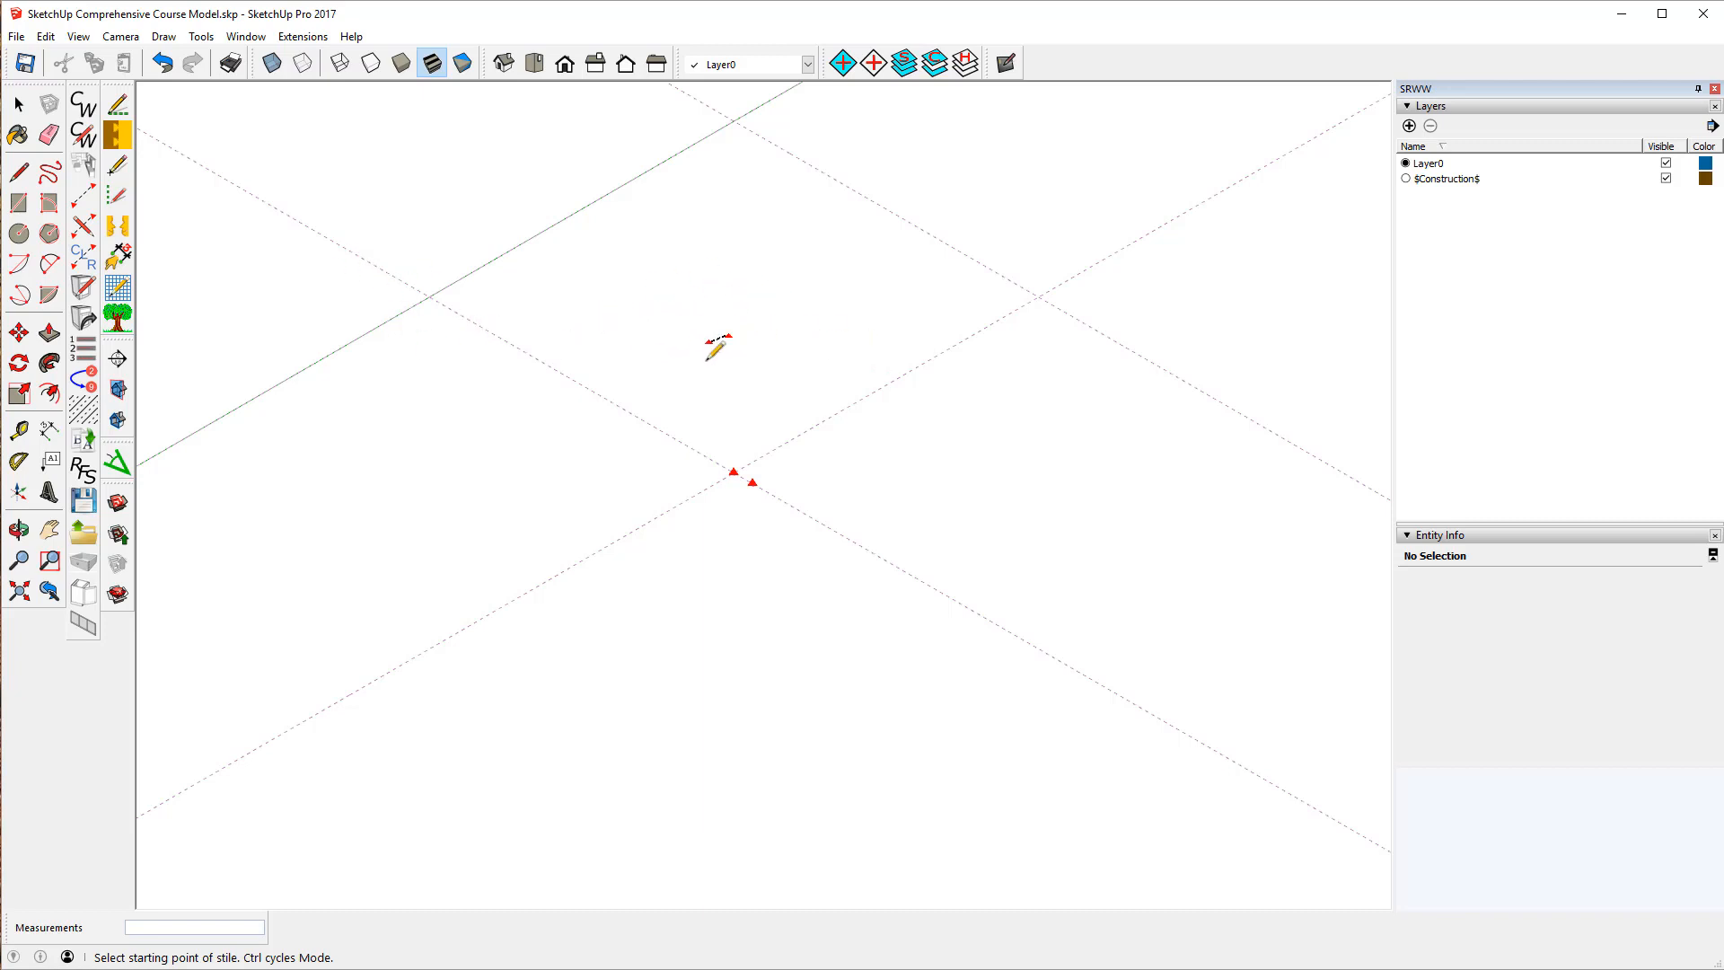
{"action": "key", "text": "ctrl"}
{"action": "key", "text": "ctrl"}
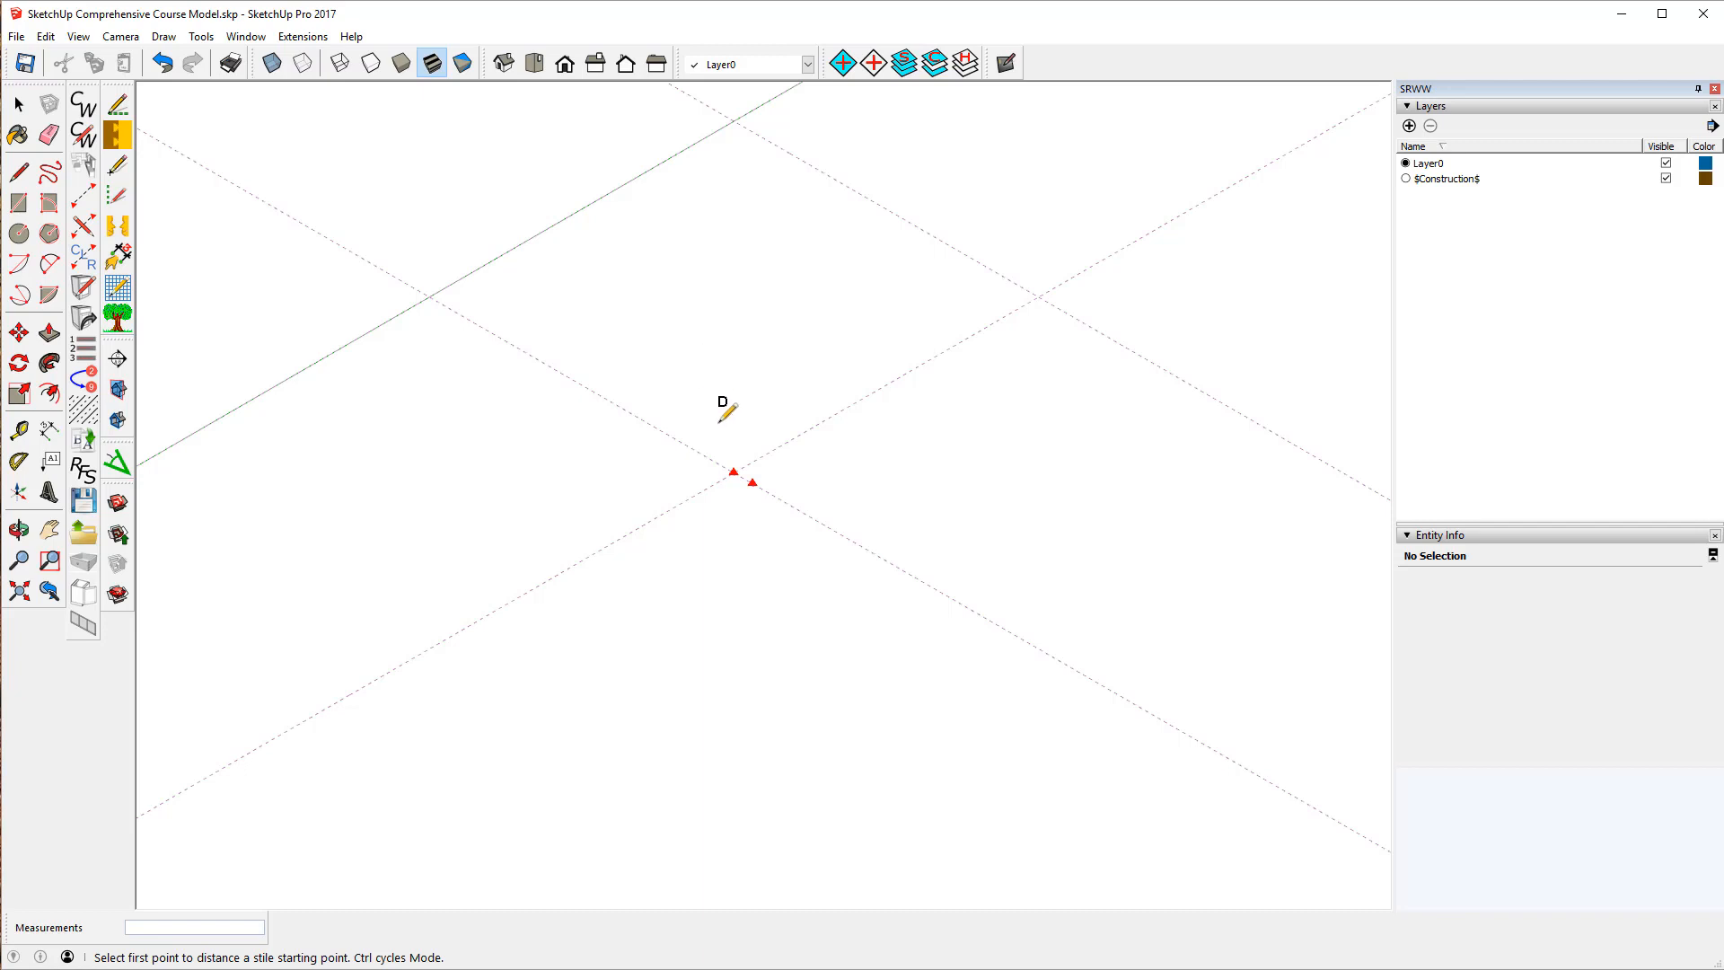
{"action": "left_click", "coordinate": [734, 471]}
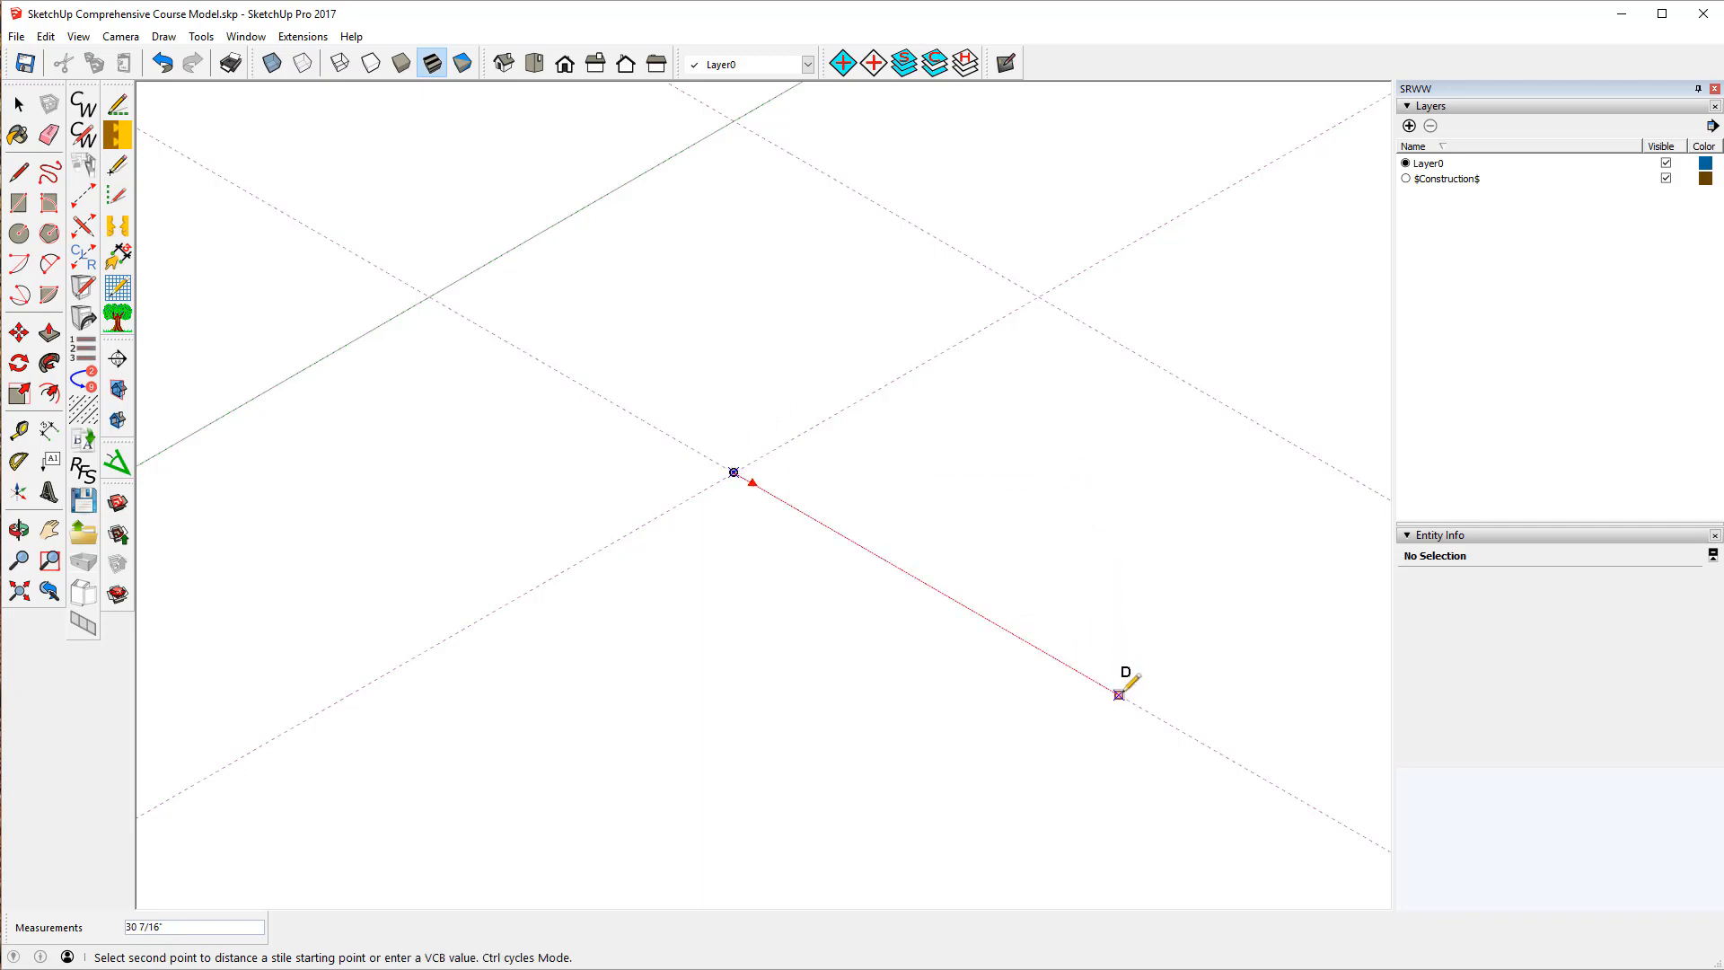
{"action": "type", "text": "45"}
{"action": "key", "text": "Return"}
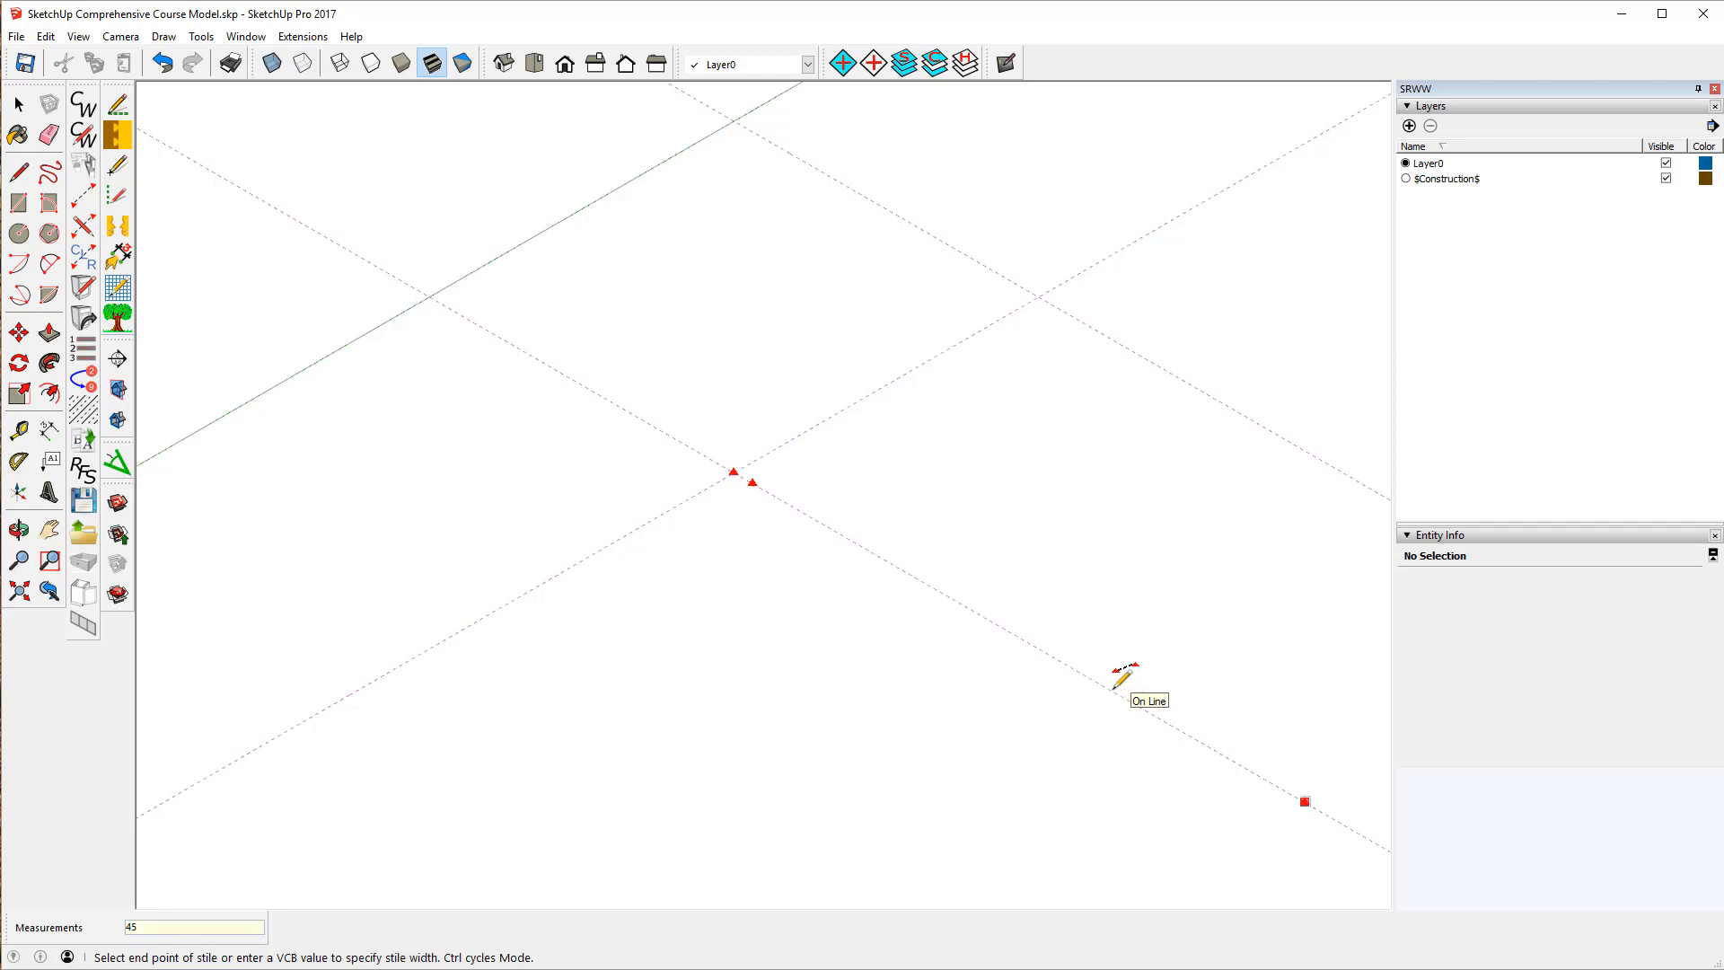
{"action": "left_click", "coordinate": [1068, 664]}
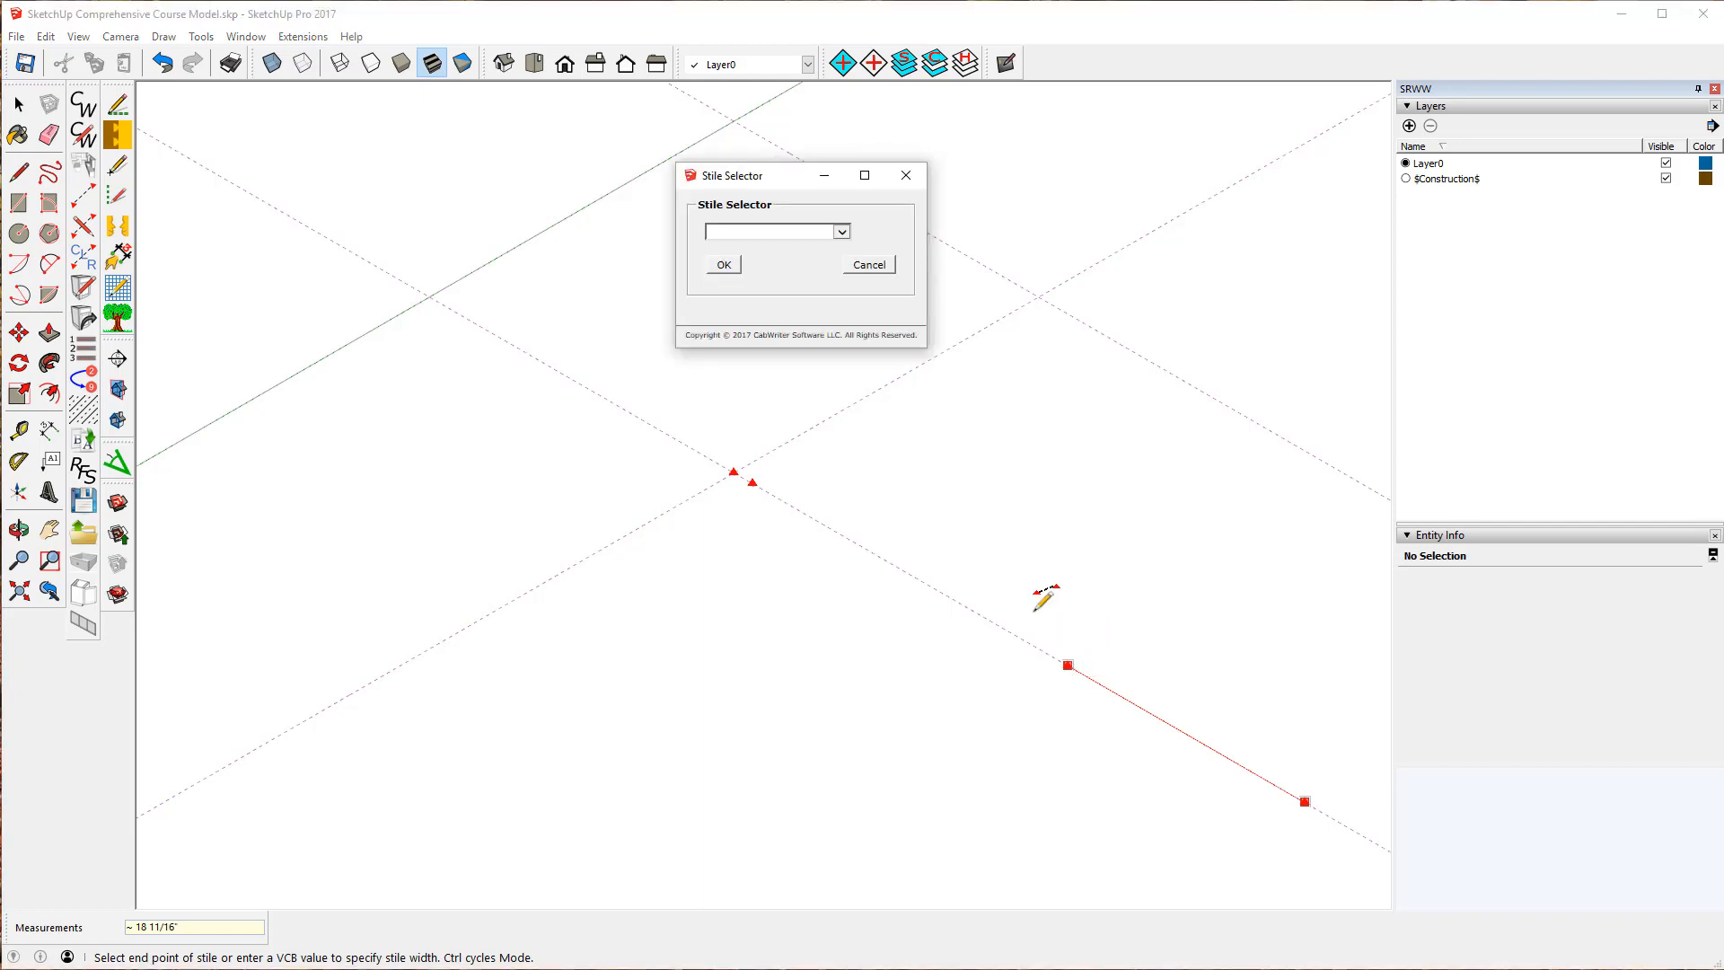
{"action": "left_click", "coordinate": [843, 232]}
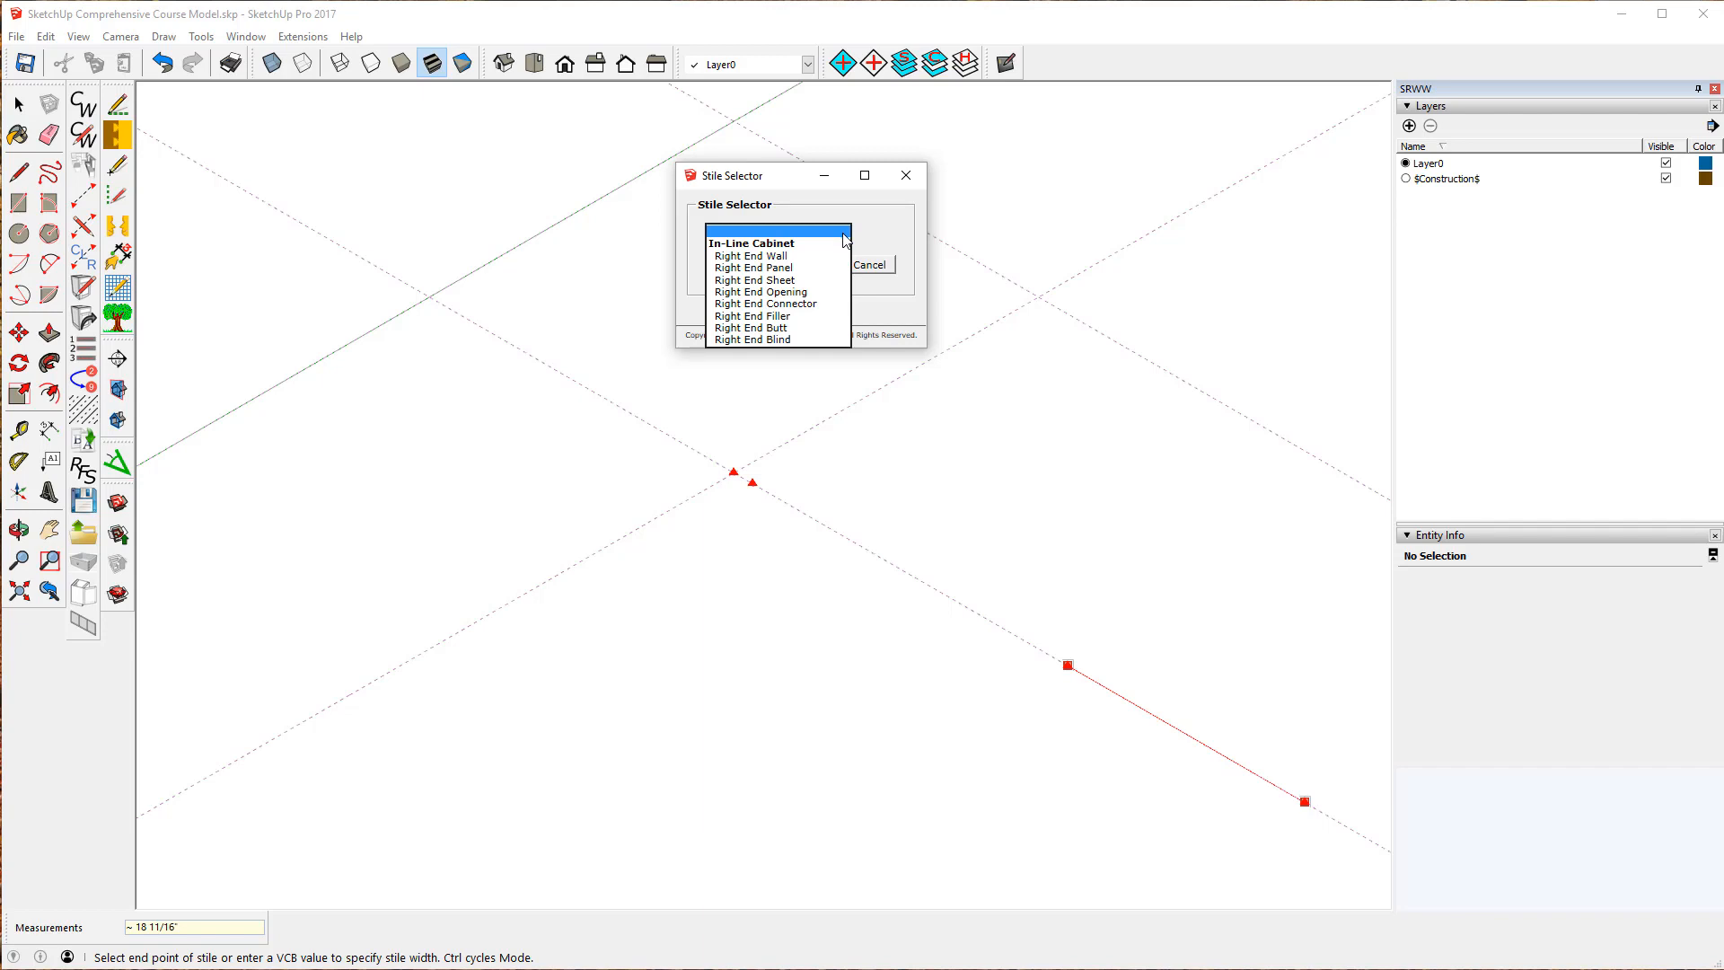
{"action": "left_click", "coordinate": [754, 292]}
{"action": "left_click", "coordinate": [726, 264]}
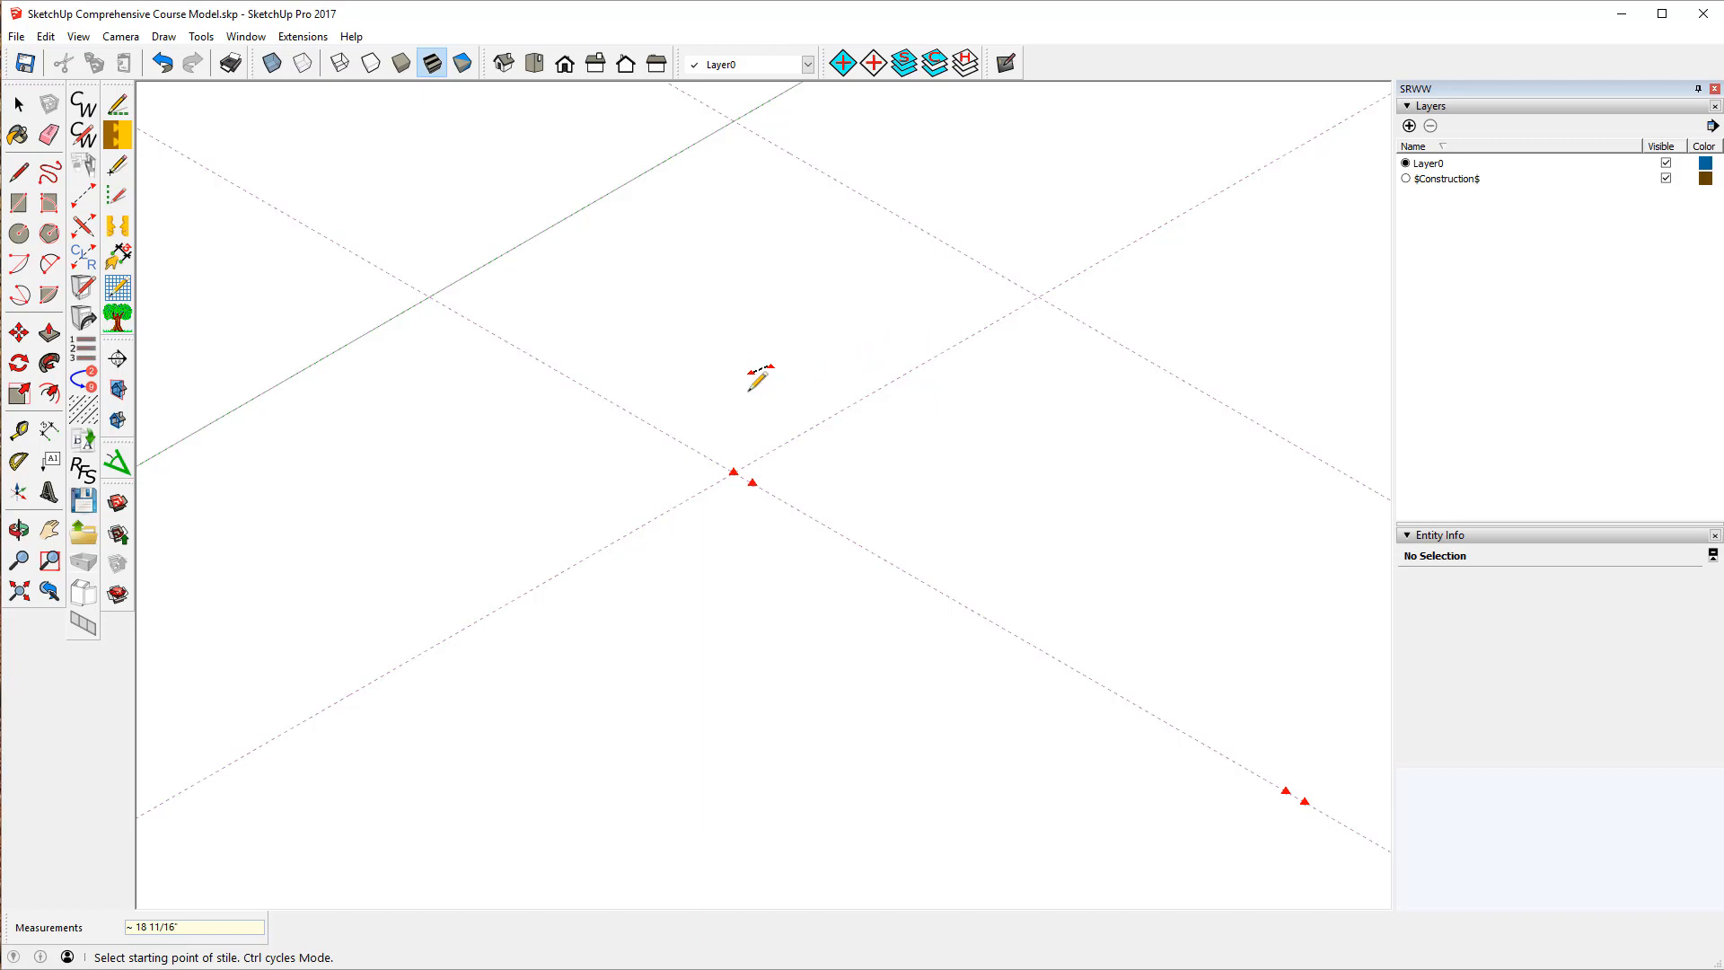
- Place an intermediate stile starting 14" from the corner guide intersection on the red-direction guide, directed back toward the corner
{"action": "key", "text": "ctrl"}
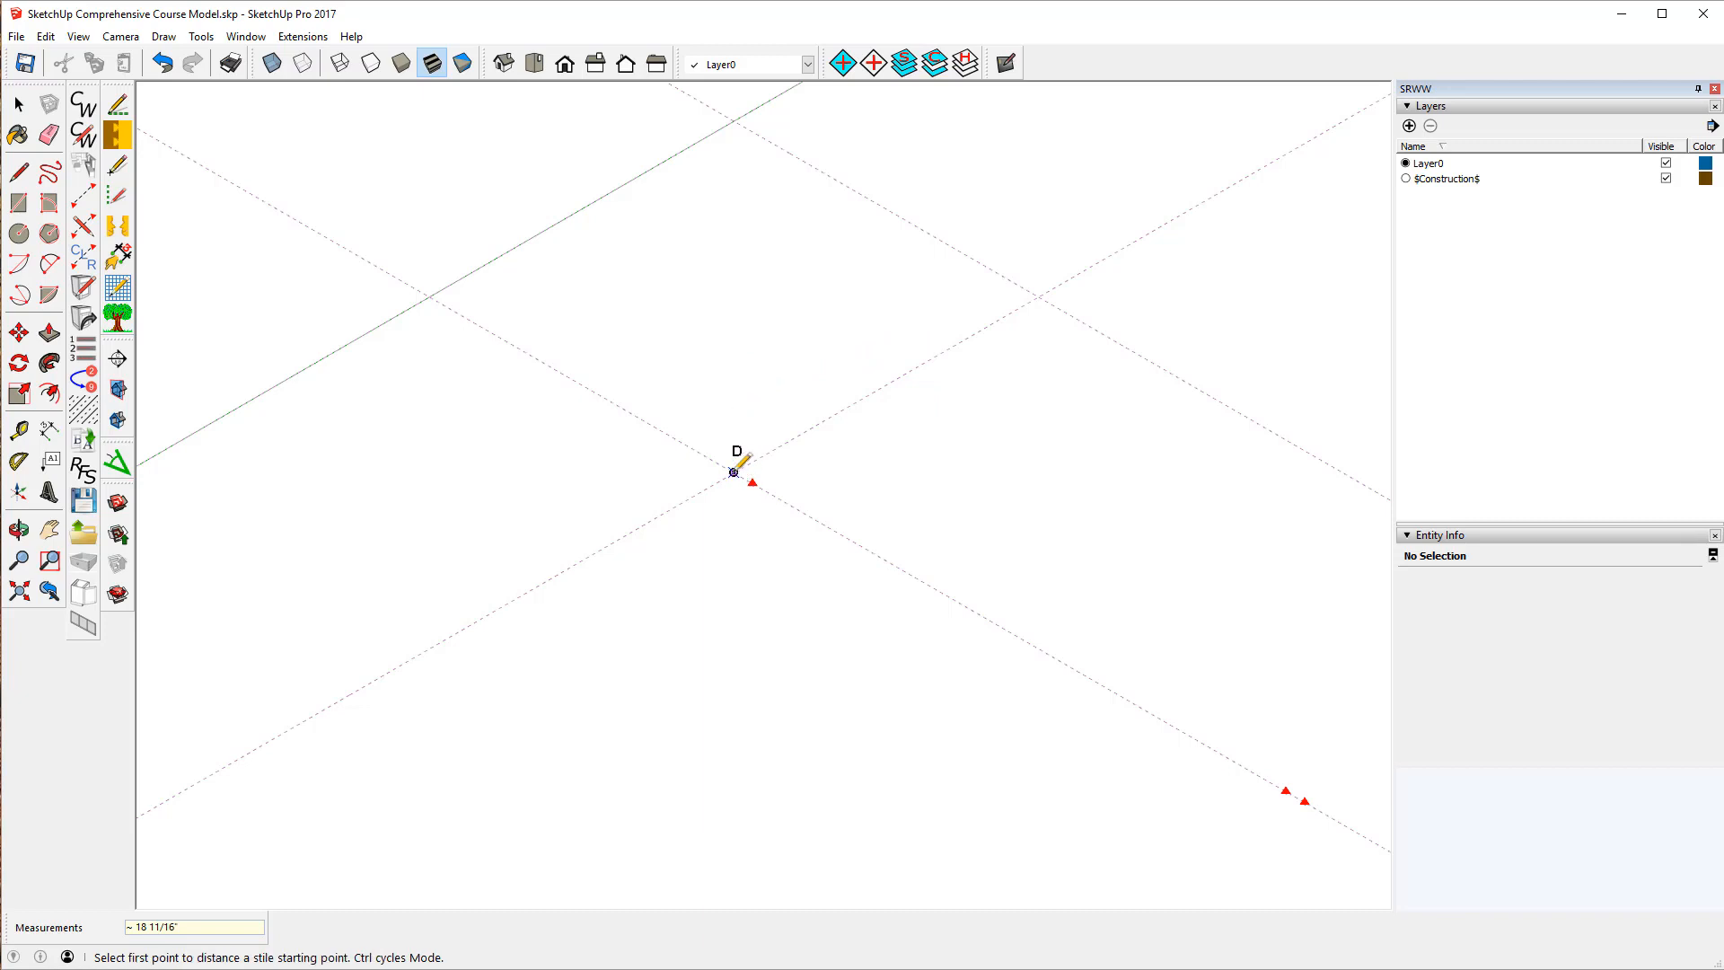
{"action": "left_click", "coordinate": [734, 471]}
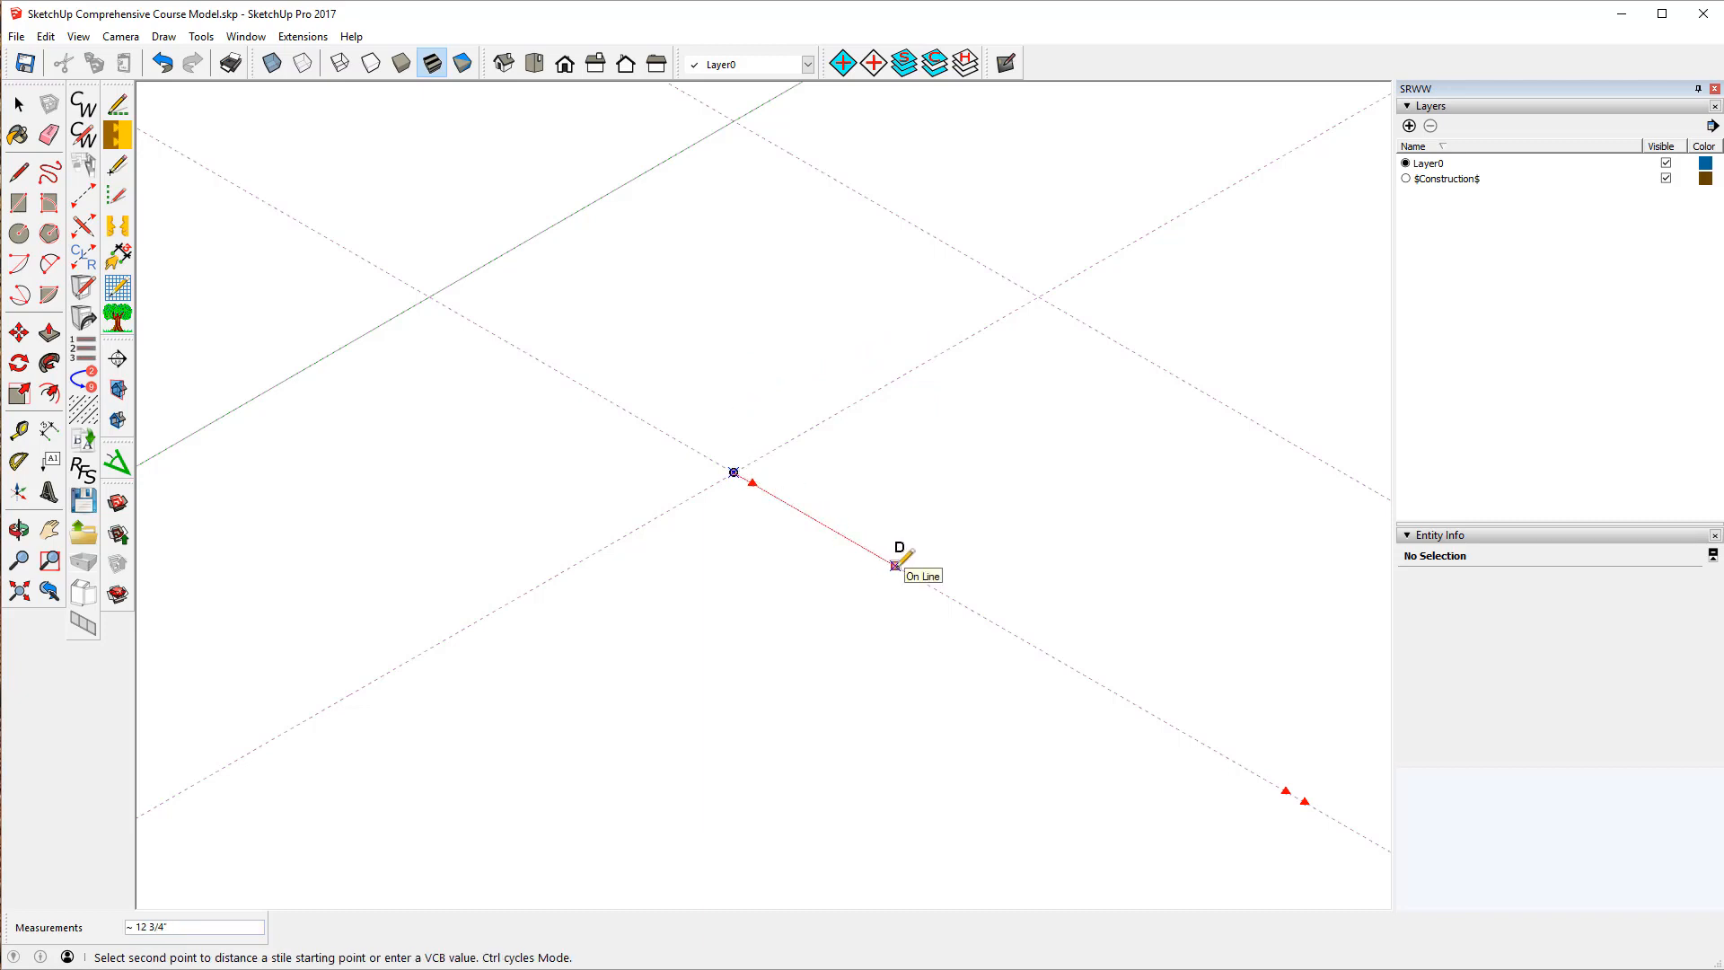
{"action": "type", "text": "14"}
{"action": "key", "text": "Return"}
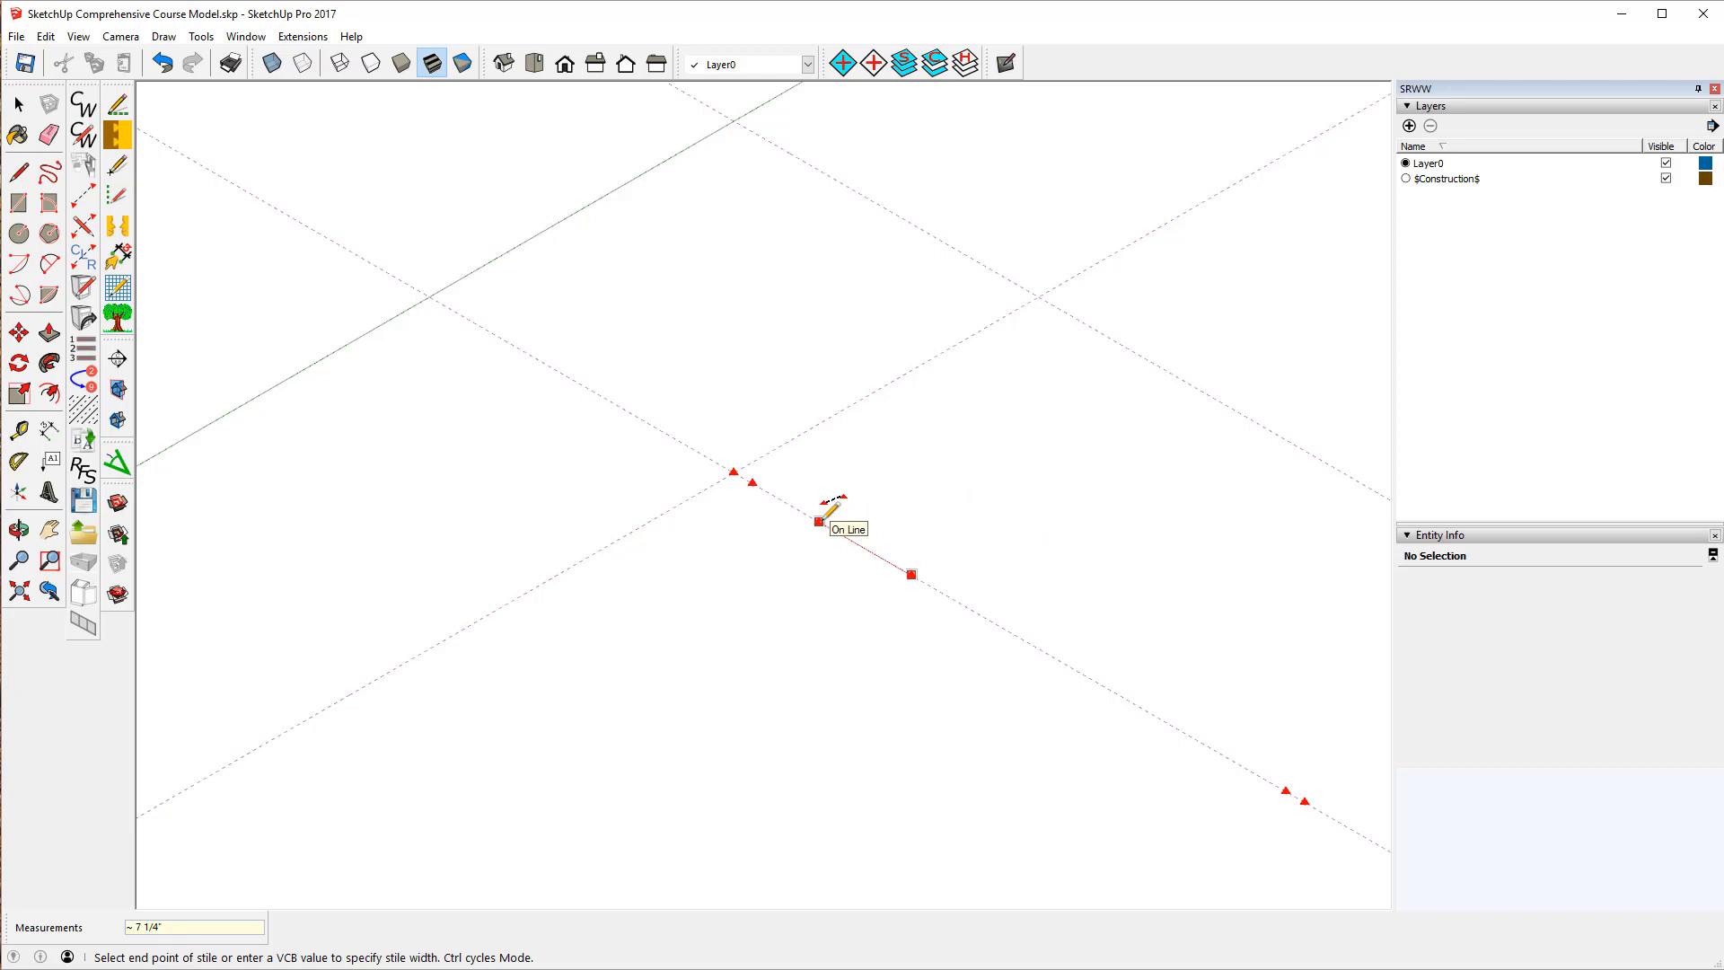
{"action": "left_click", "coordinate": [820, 520]}
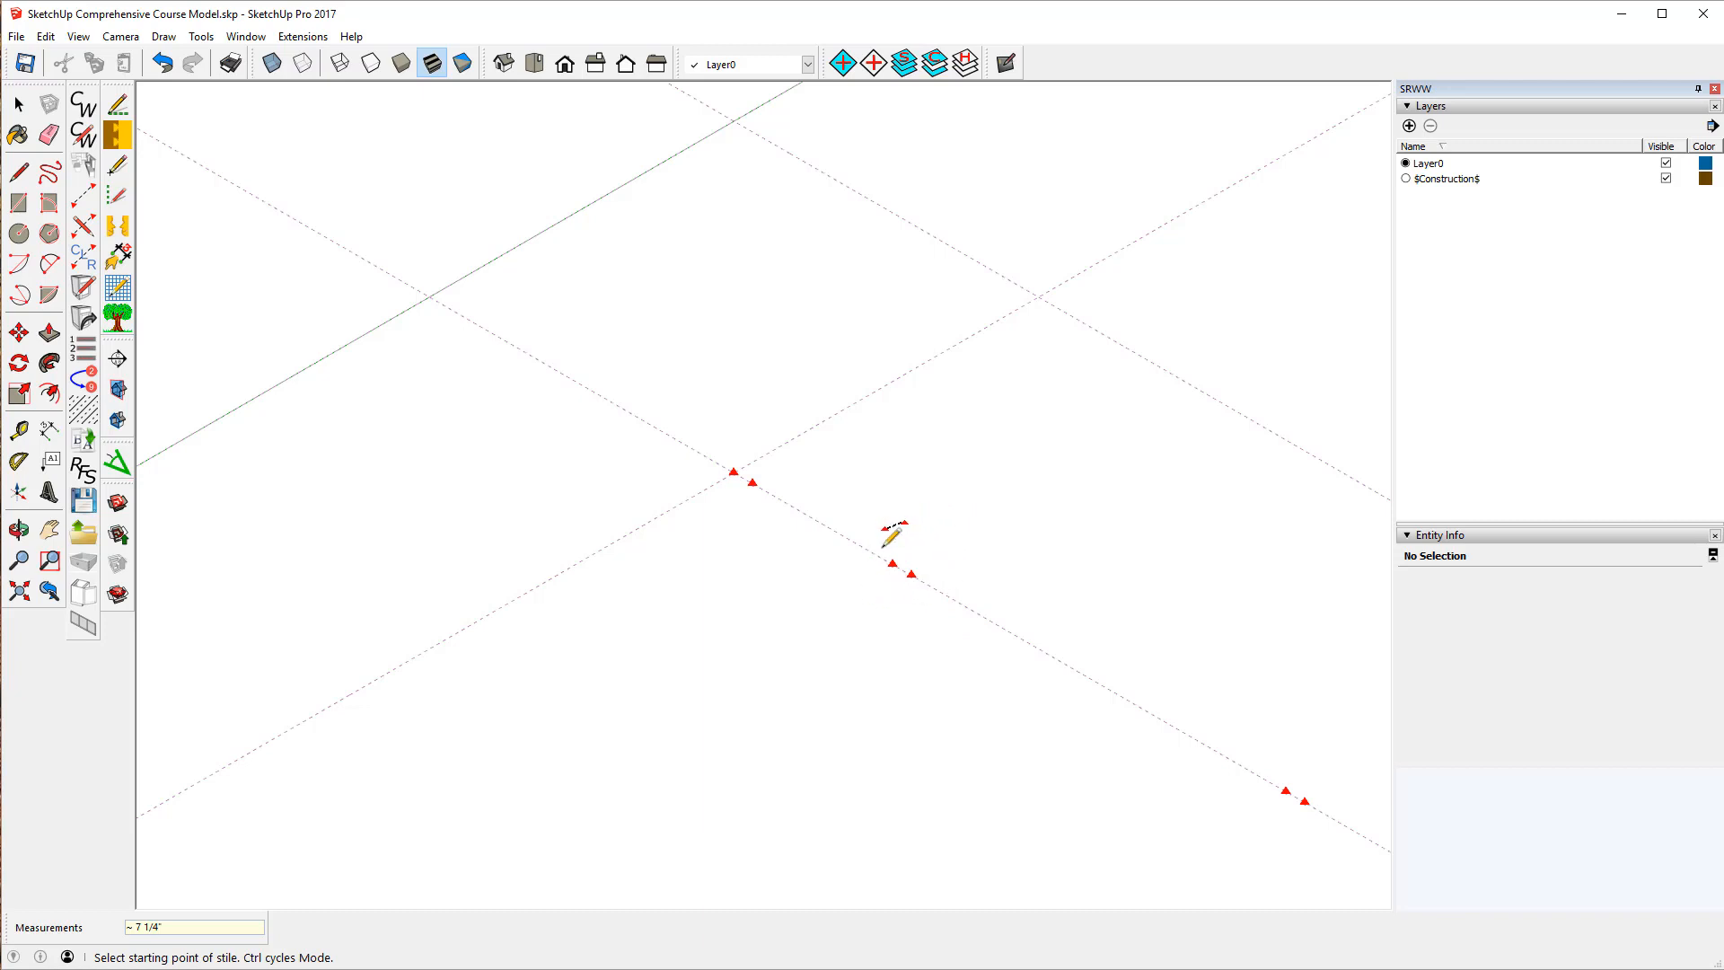
- Place another intermediate stile starting 15" from the inner point of the right end stile, directed toward the corner
{"action": "left_click", "coordinate": [1285, 790]}
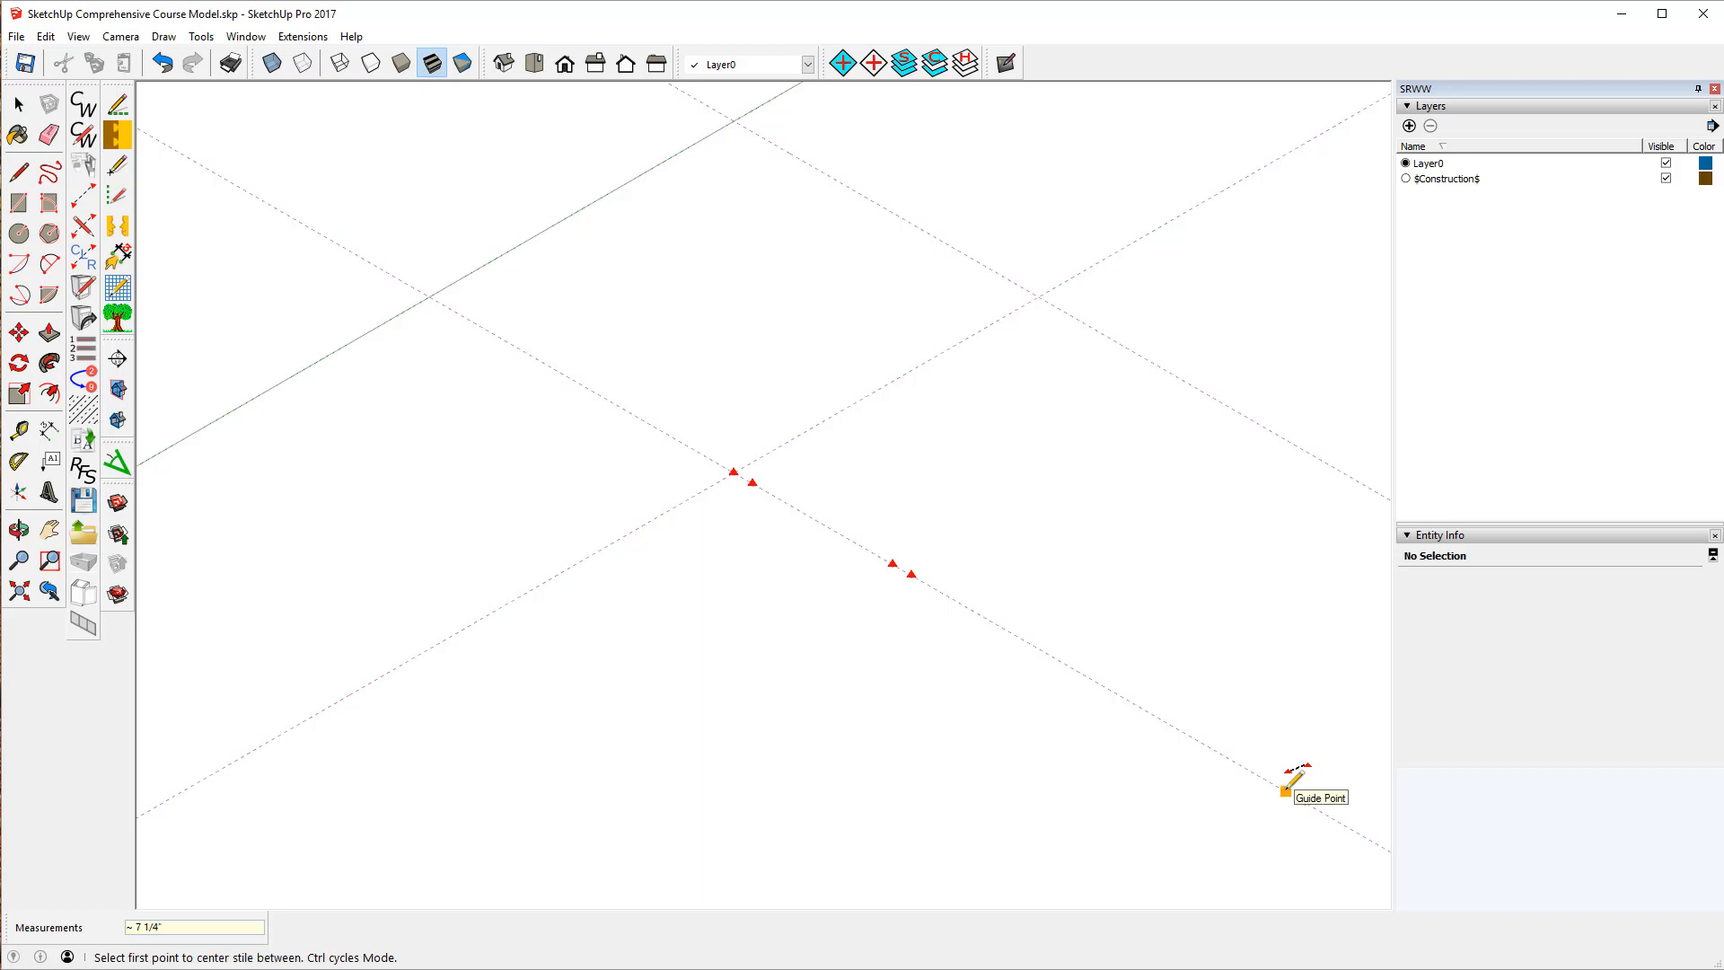
{"action": "left_click", "coordinate": [1285, 790]}
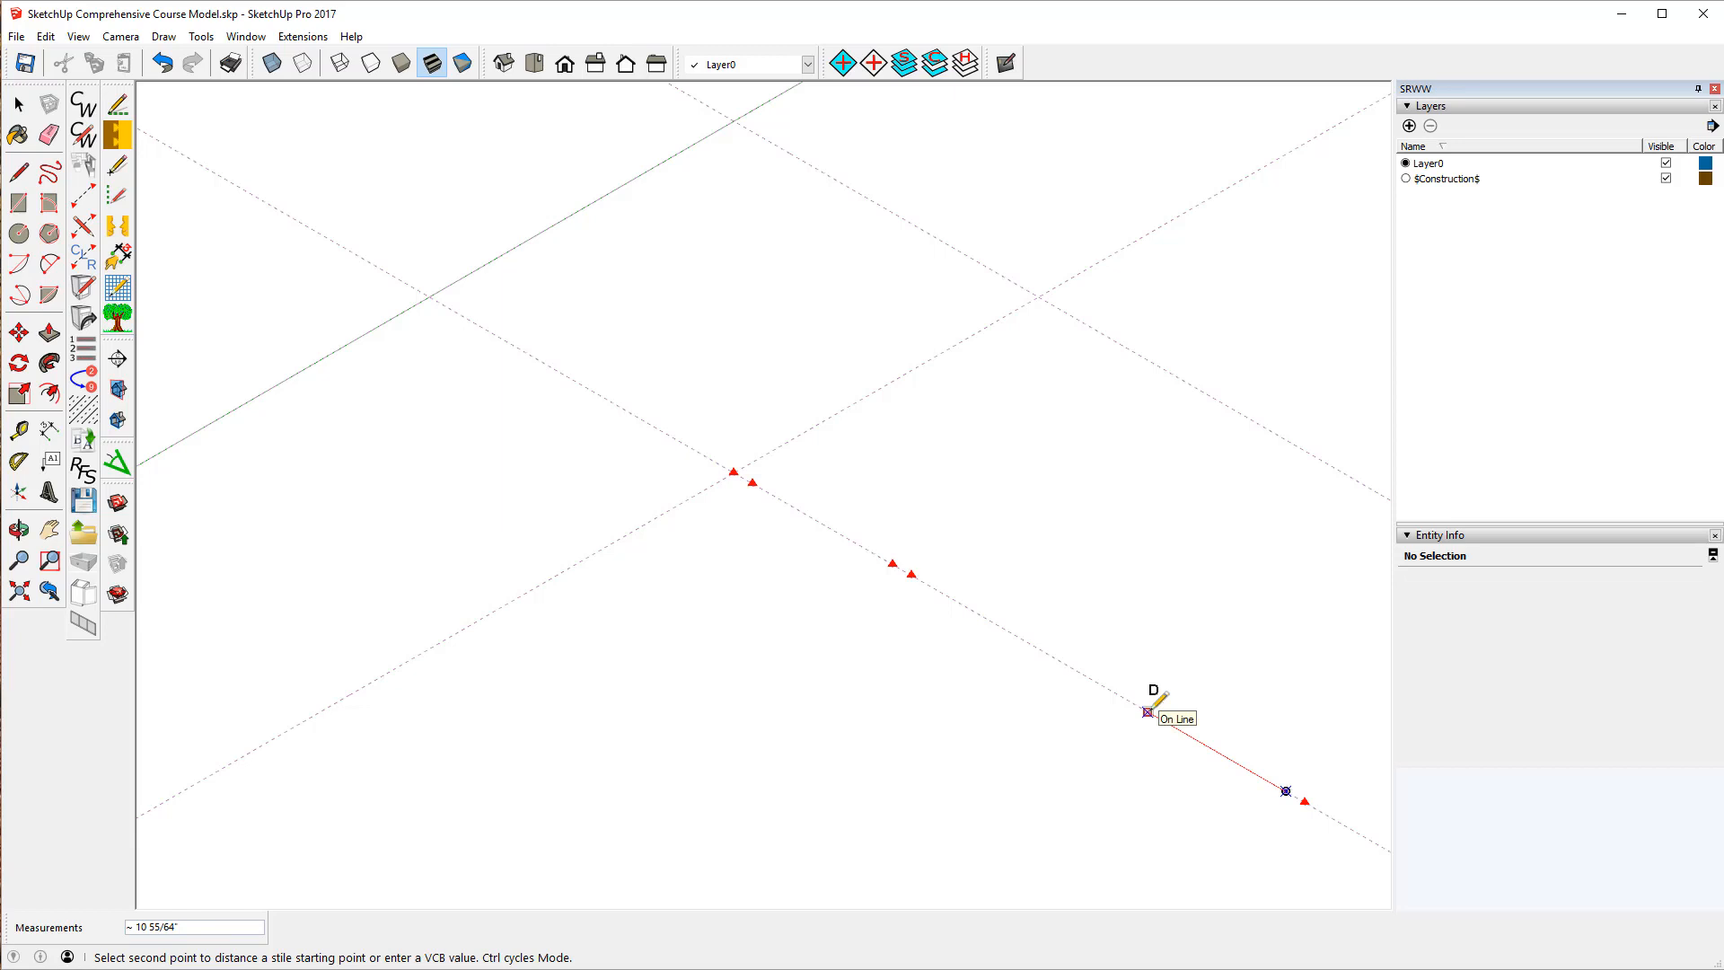
{"action": "type", "text": "15"}
{"action": "key", "text": "Return"}
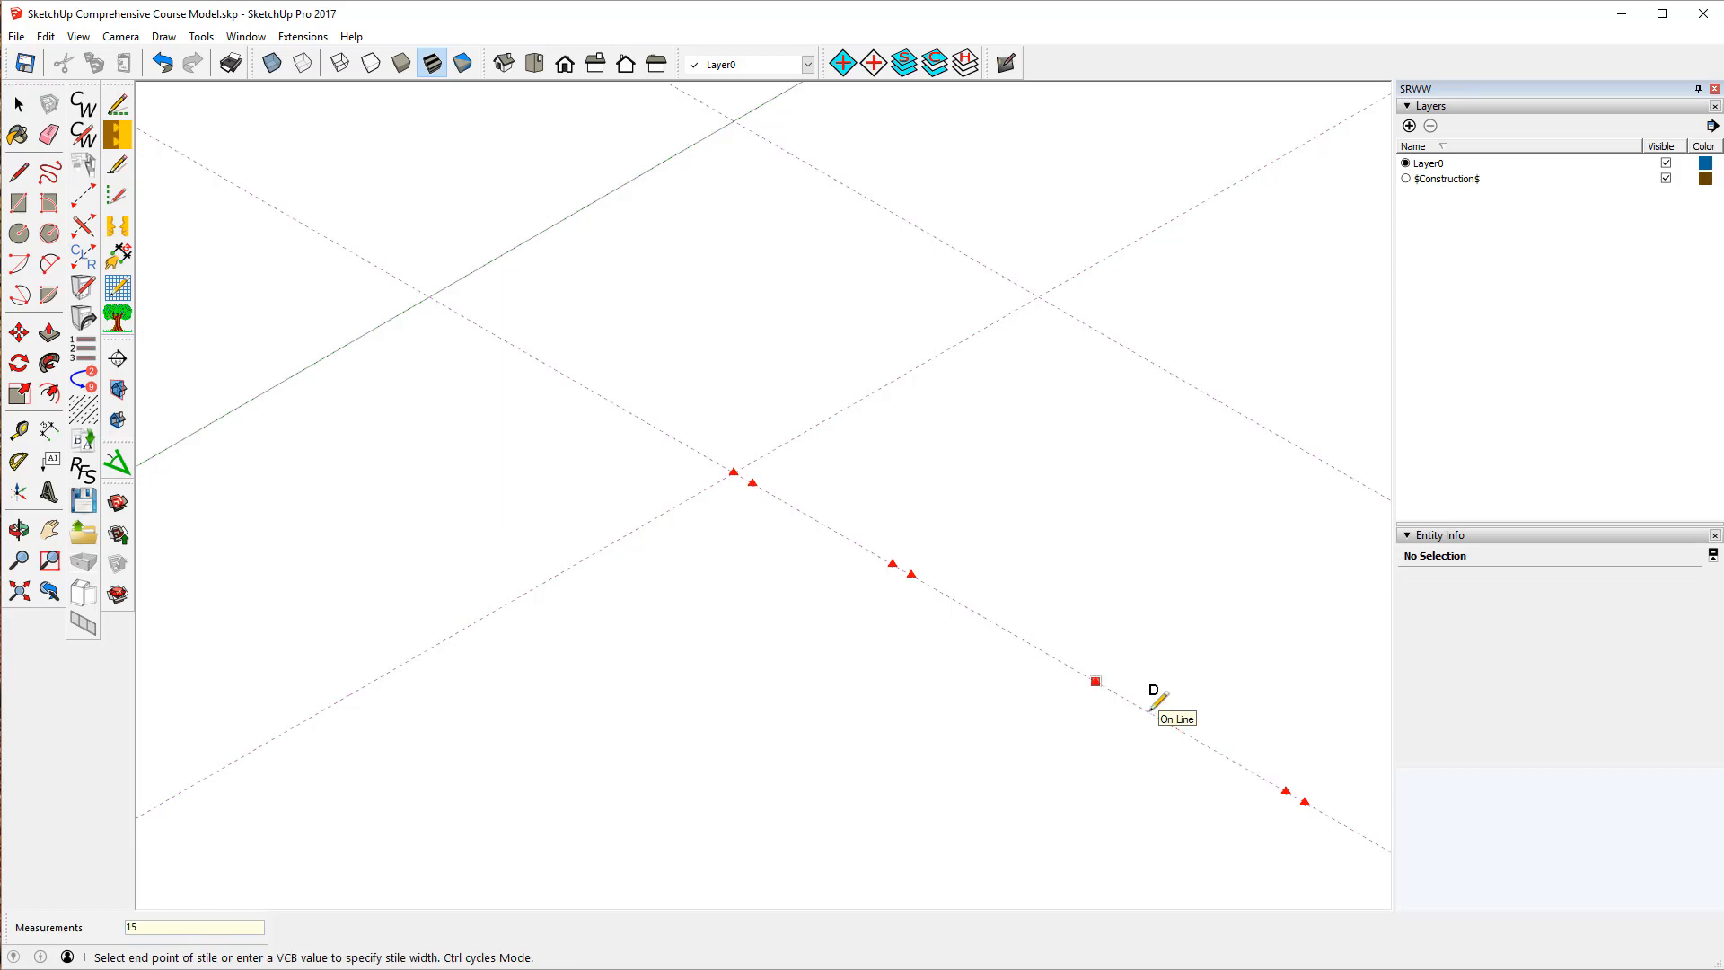
{"action": "left_click", "coordinate": [1047, 653]}
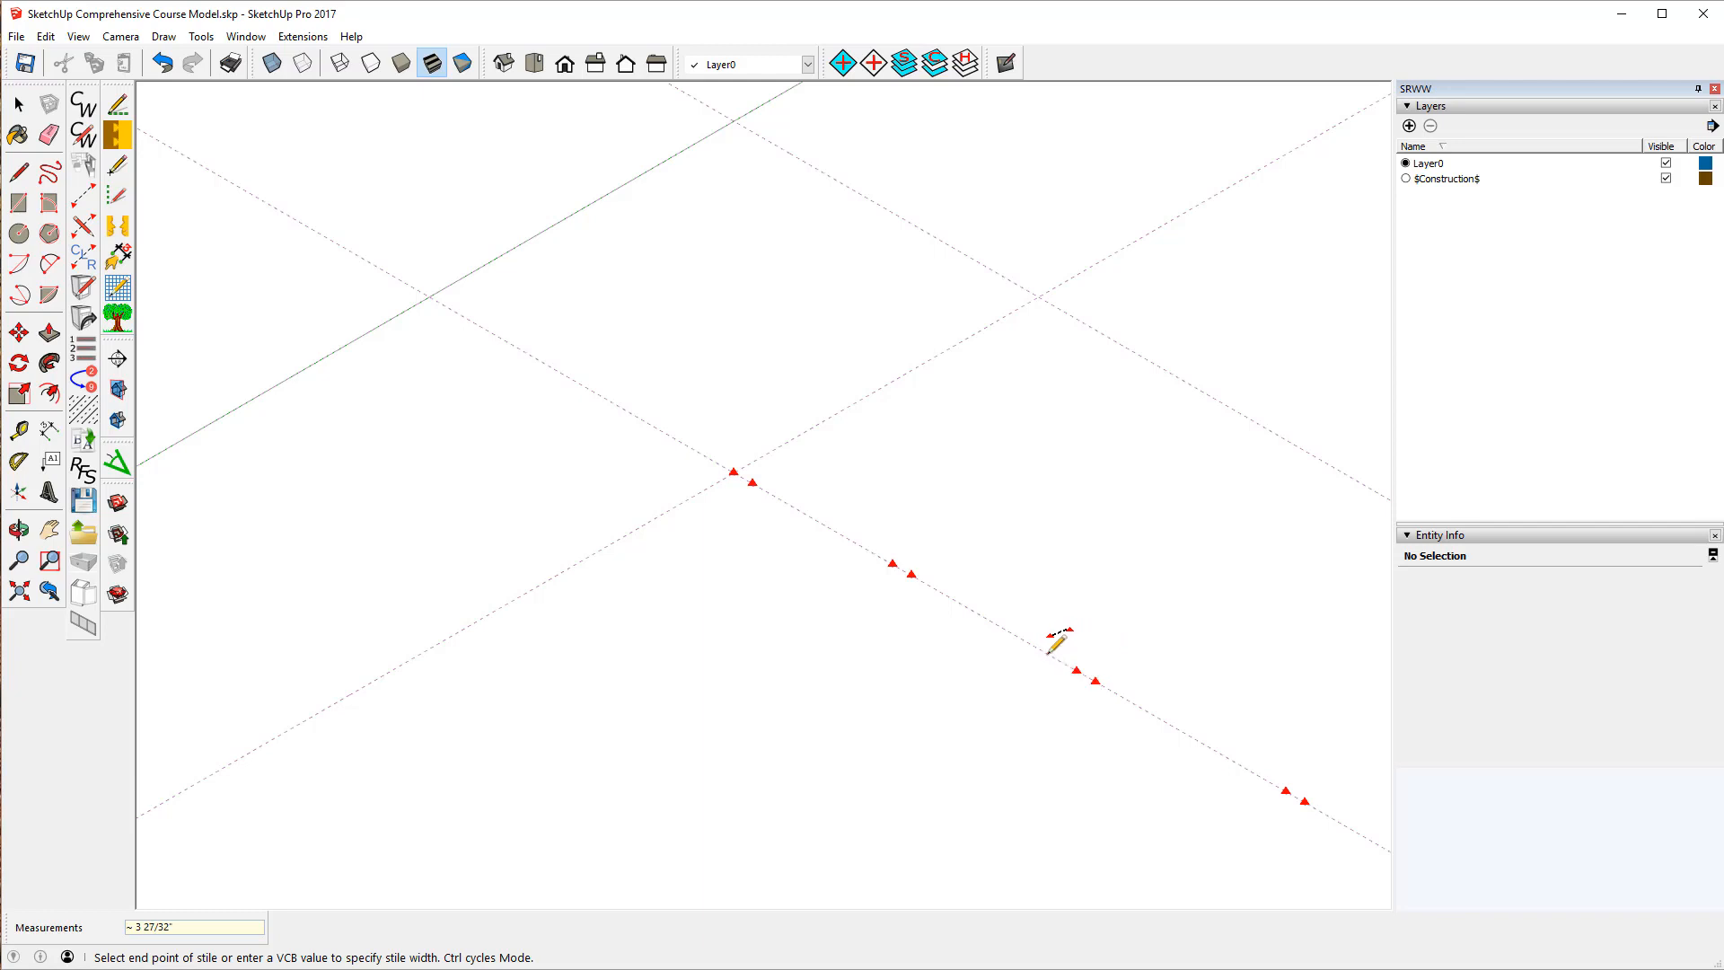
- Measure the opening between the two intermediate stiles
{"action": "left_click", "coordinate": [19, 430]}
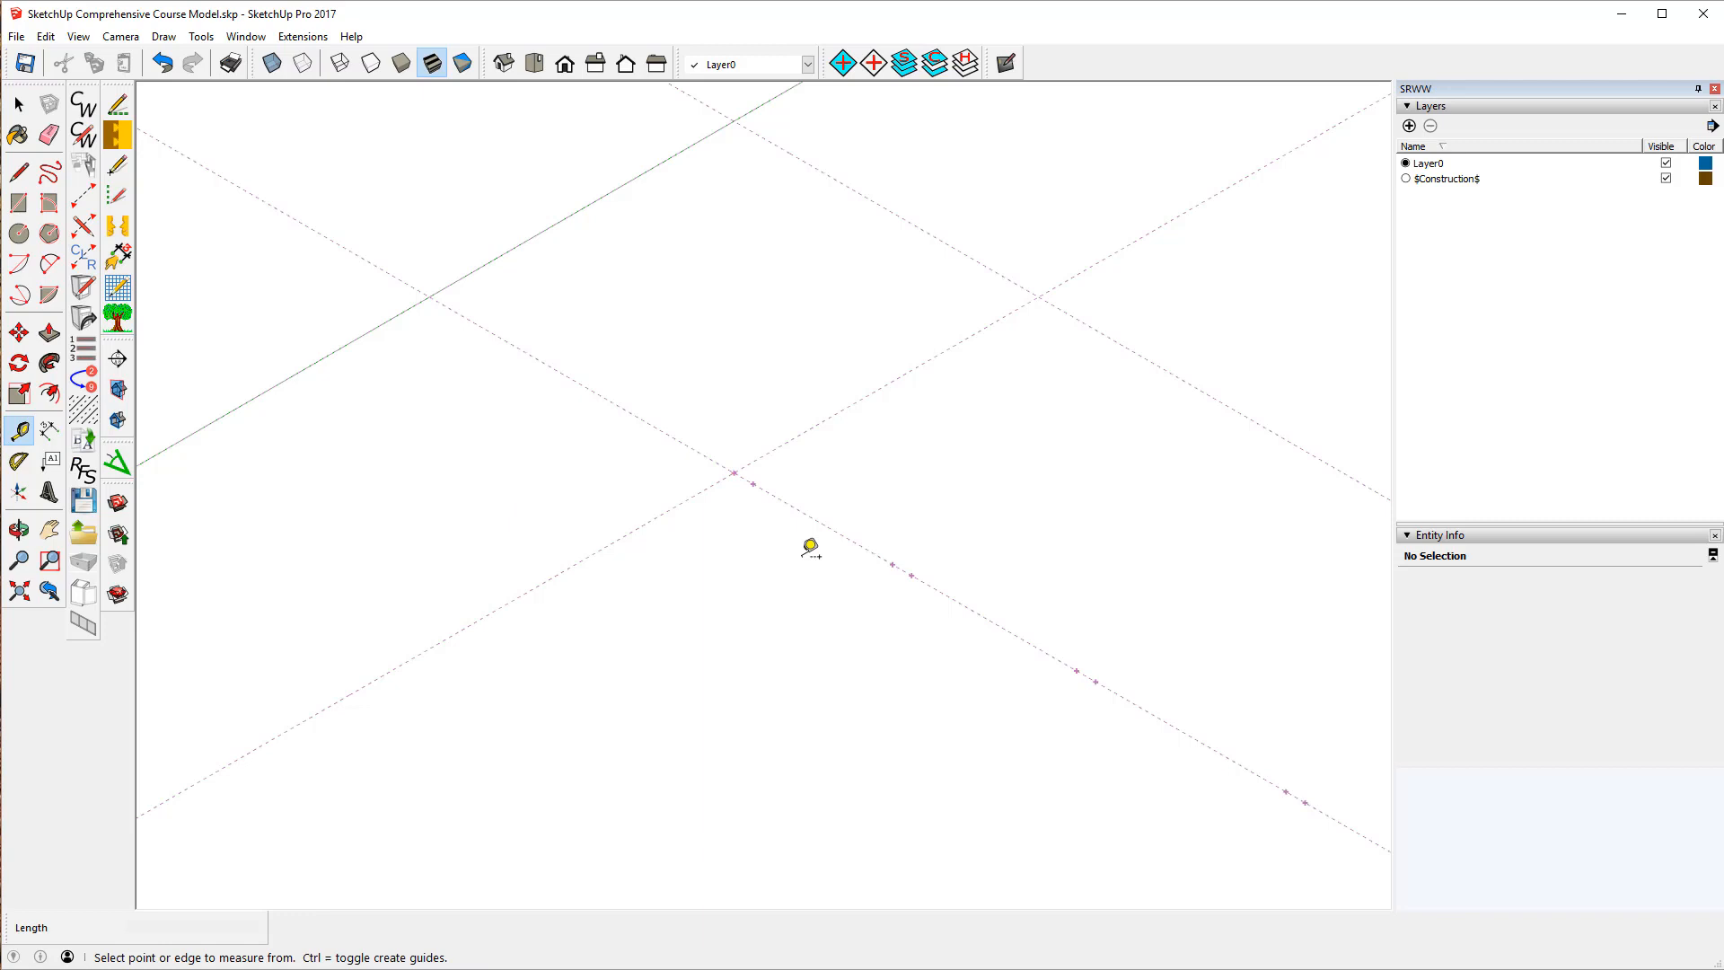
{"action": "left_click", "coordinate": [911, 575]}
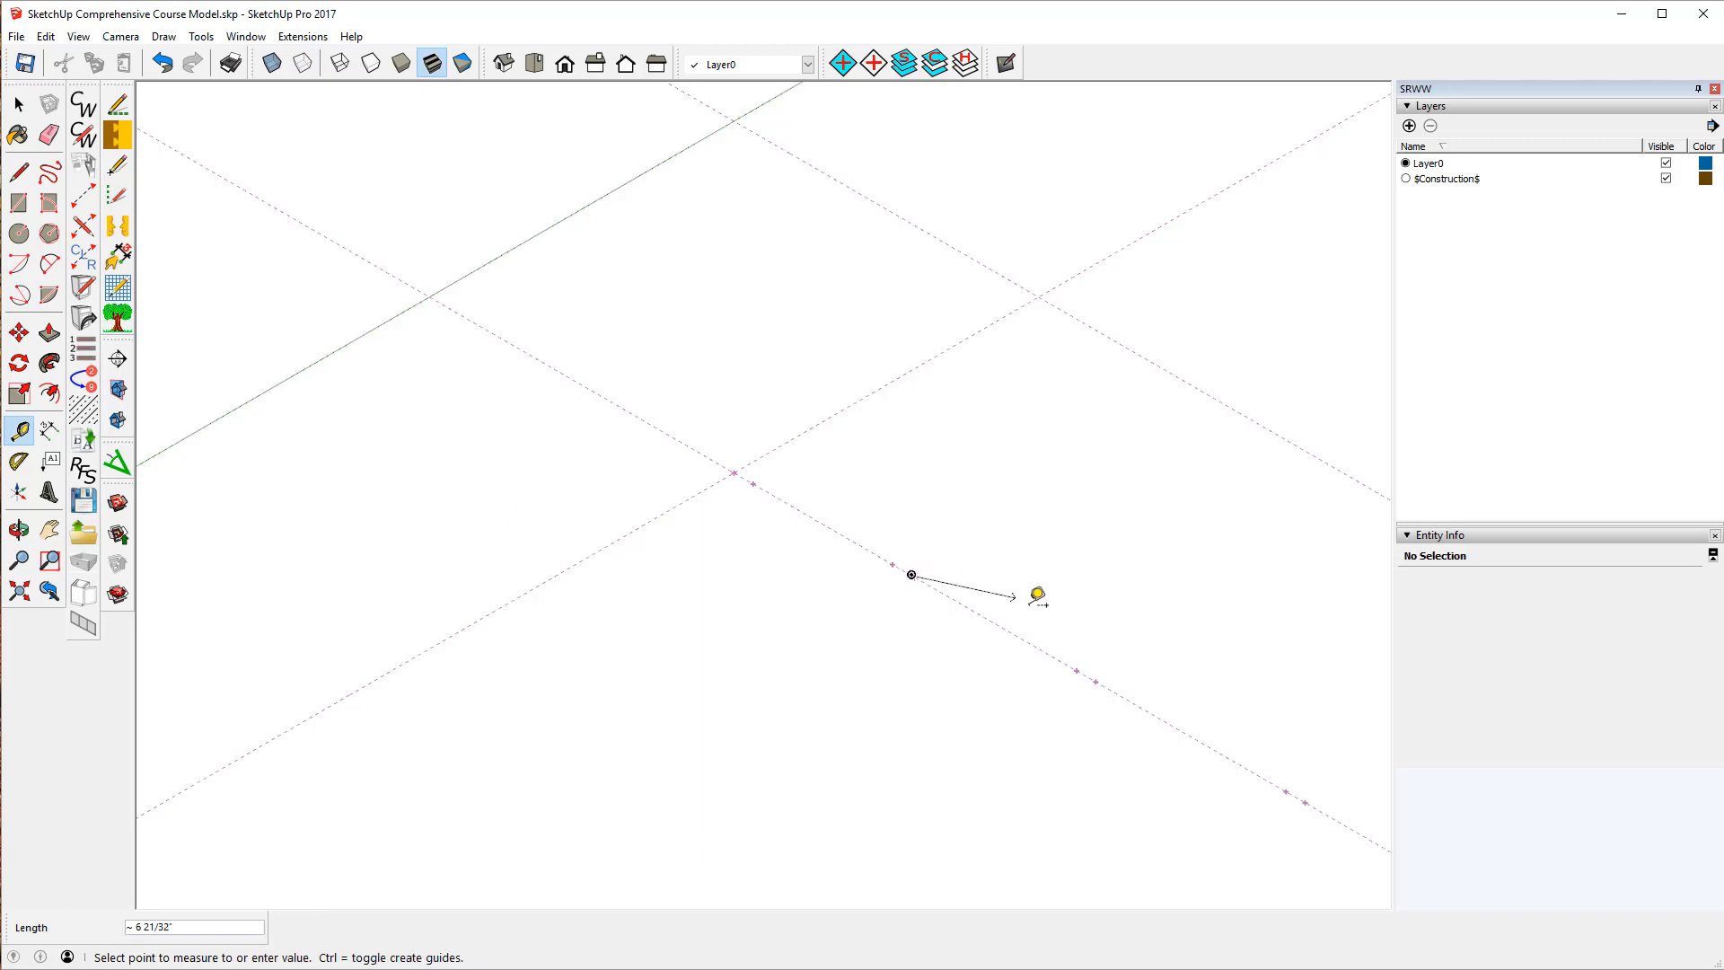
{"action": "left_click", "coordinate": [1078, 669]}
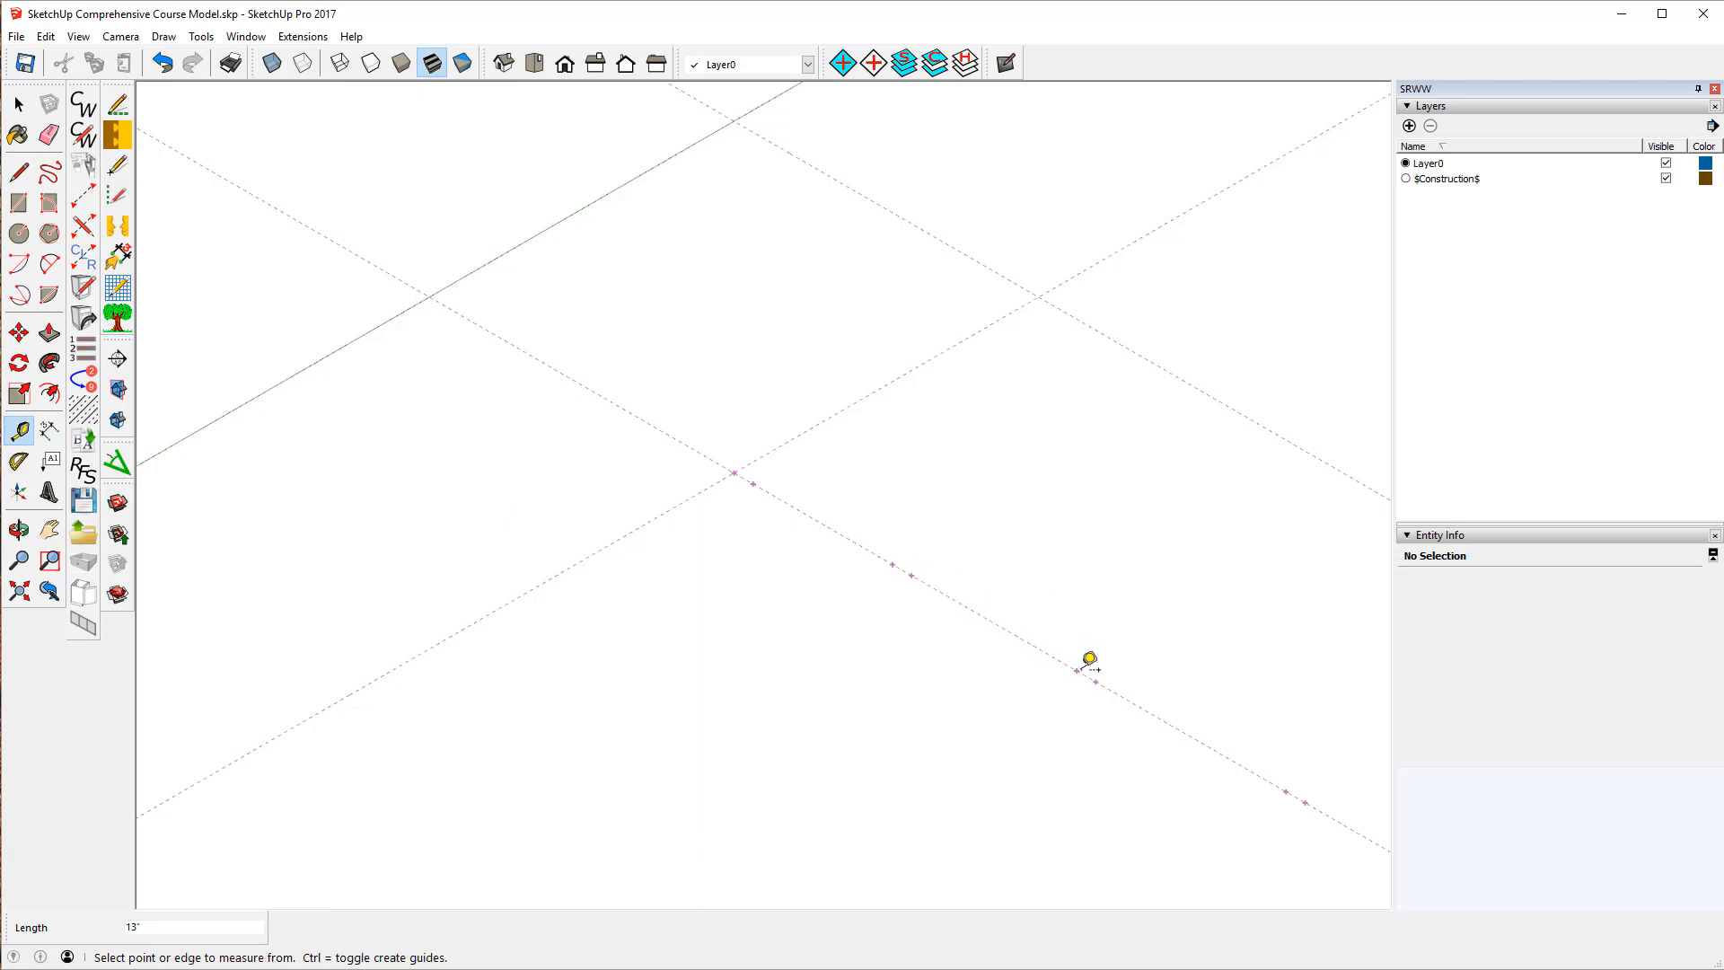
- Complete the Story Stick and assign the Diagonal Corner Base type to box 1, keeping its default options
{"action": "left_click", "coordinate": [80, 200]}
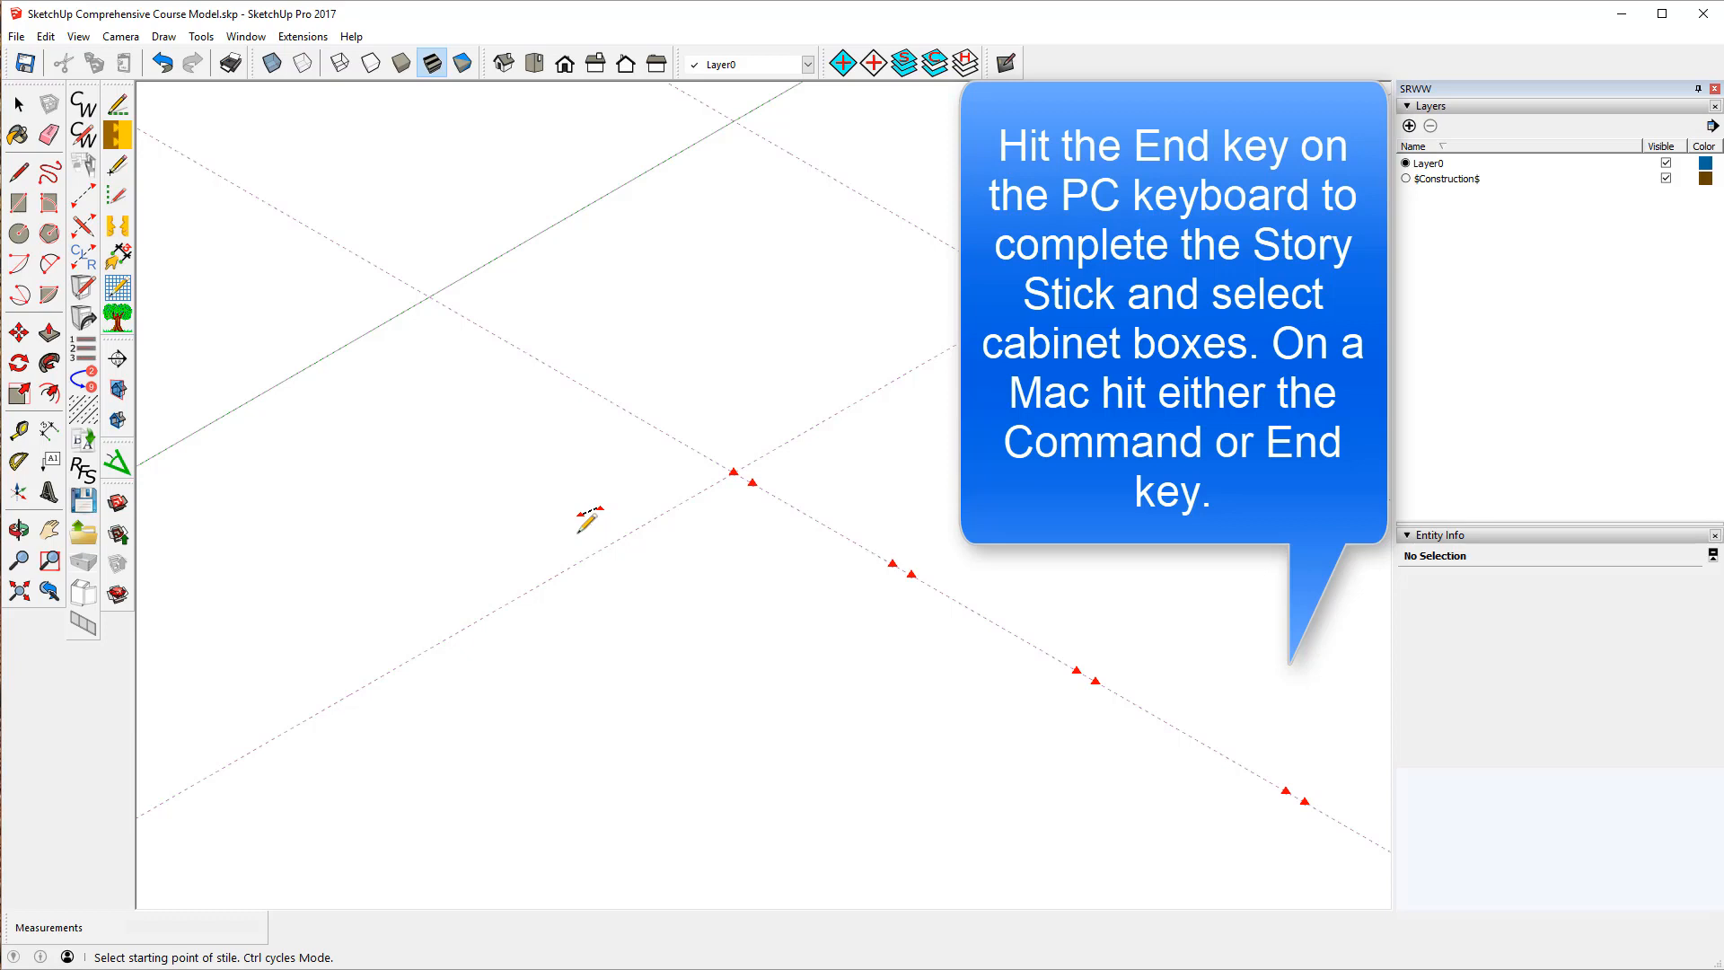
{"action": "key", "text": "End"}
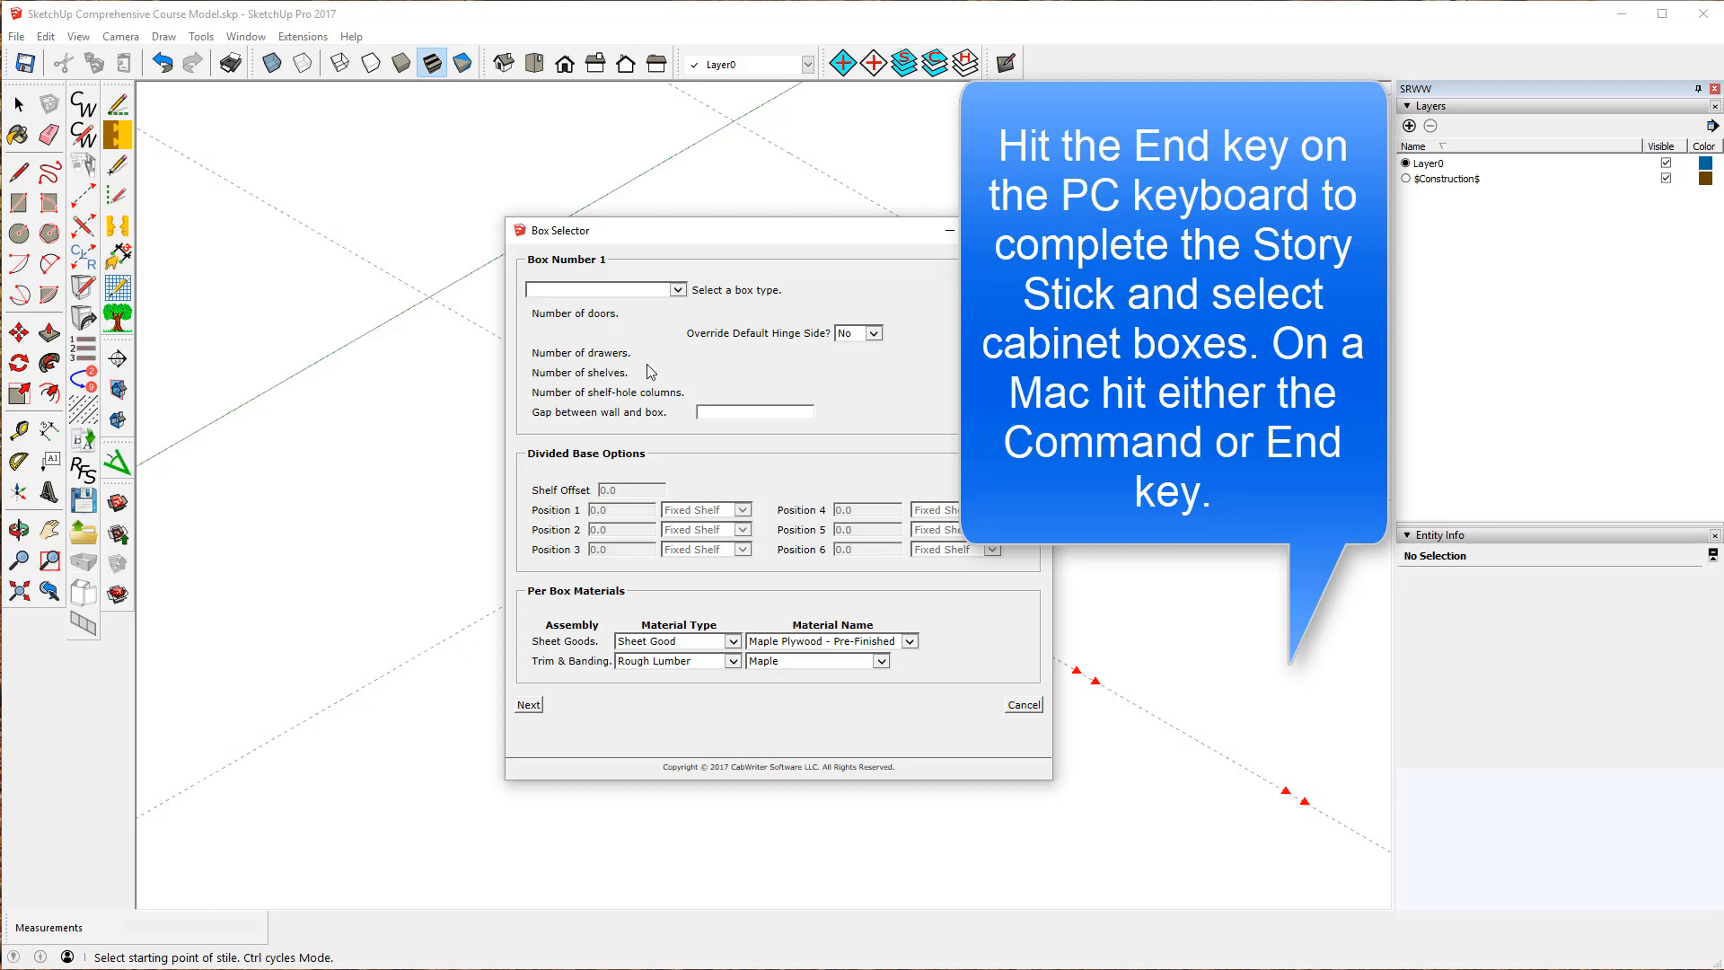
{"action": "left_click_drag", "start_coordinate": [736, 237], "coordinate": [350, 220]}
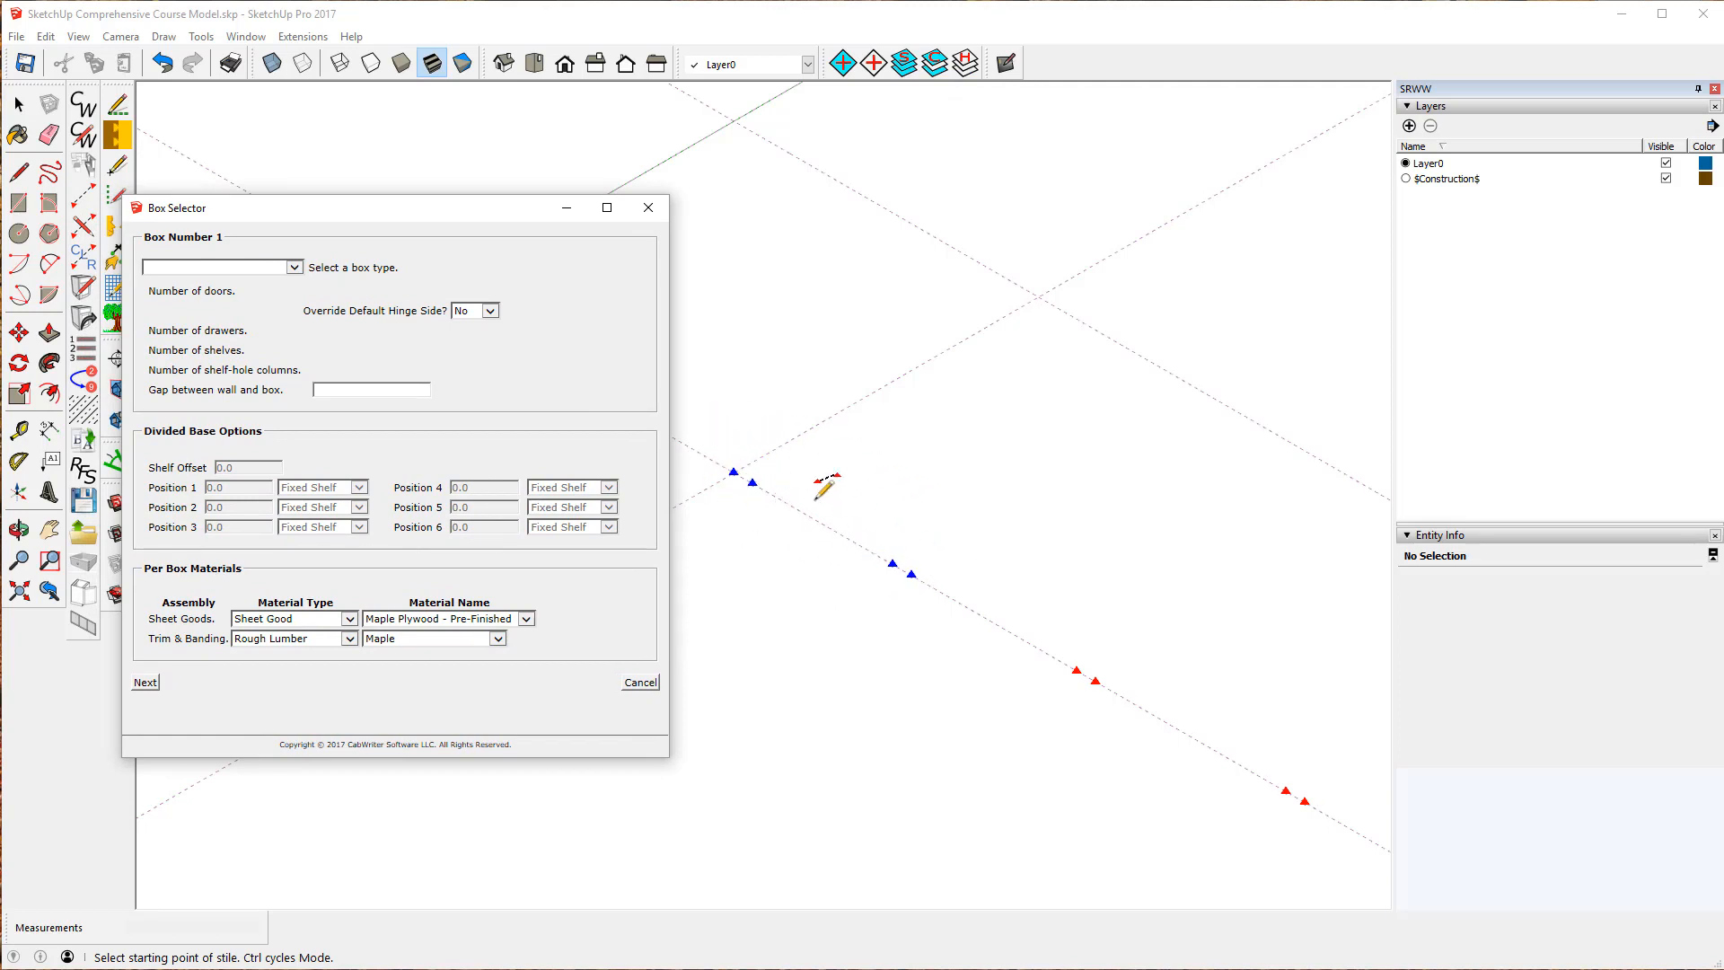
{"action": "left_click", "coordinate": [293, 267]}
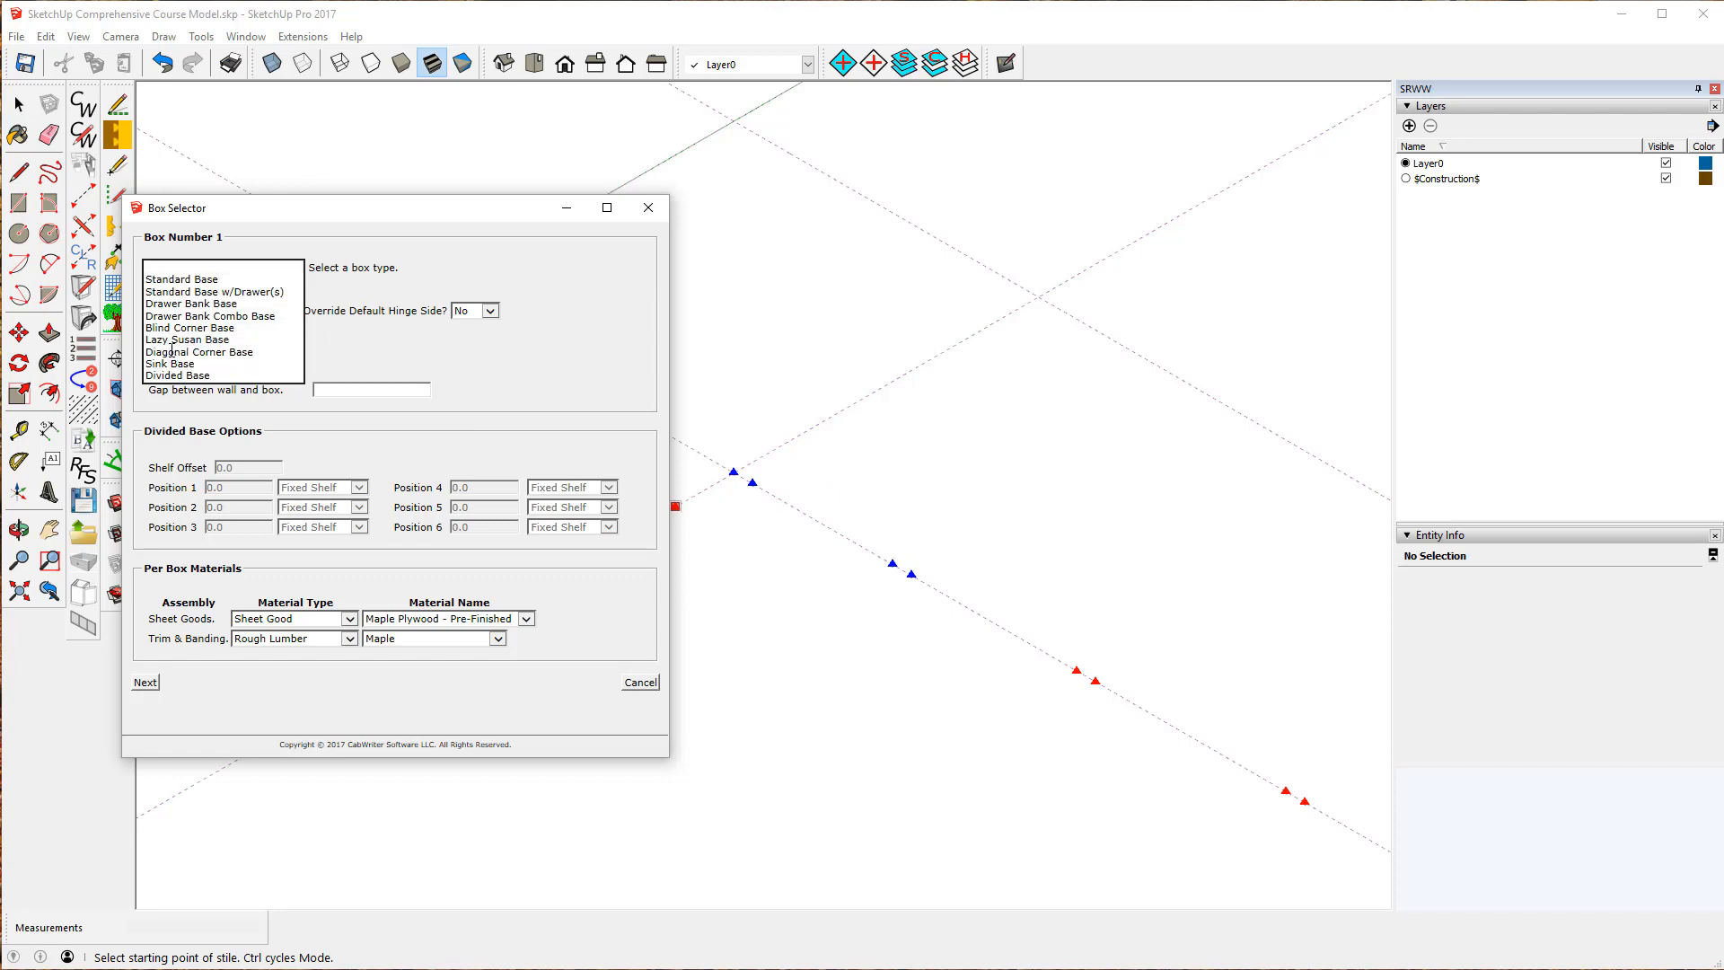
{"action": "left_click", "coordinate": [174, 353]}
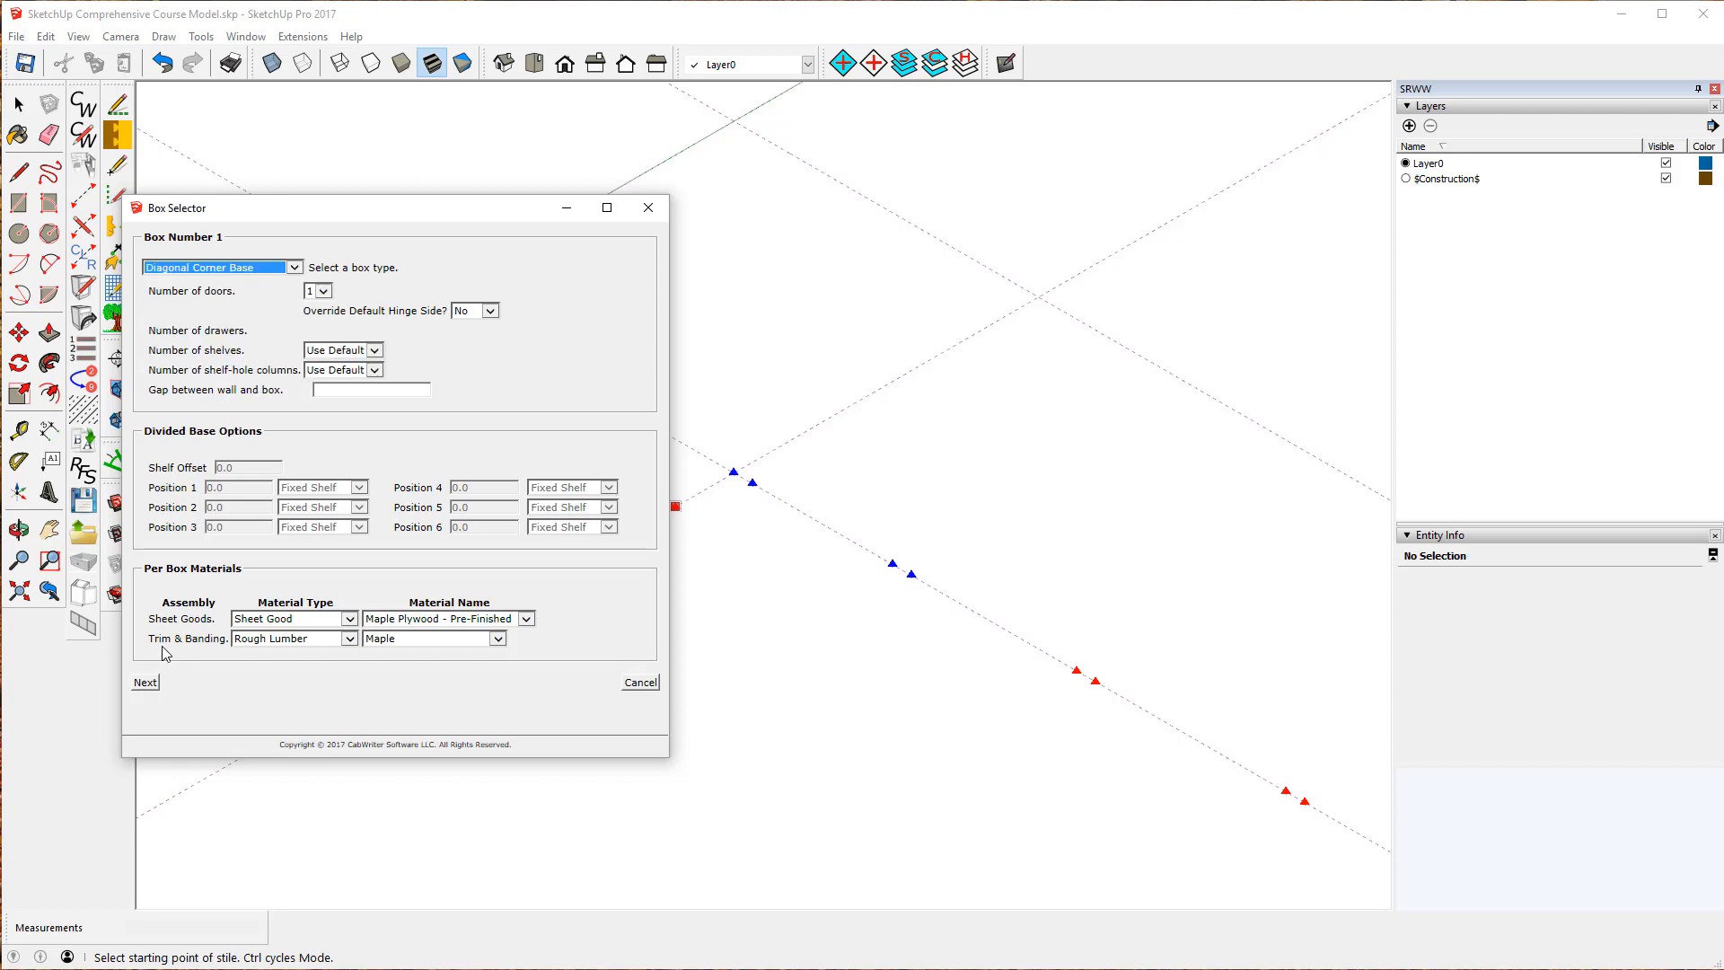
{"action": "left_click", "coordinate": [144, 685]}
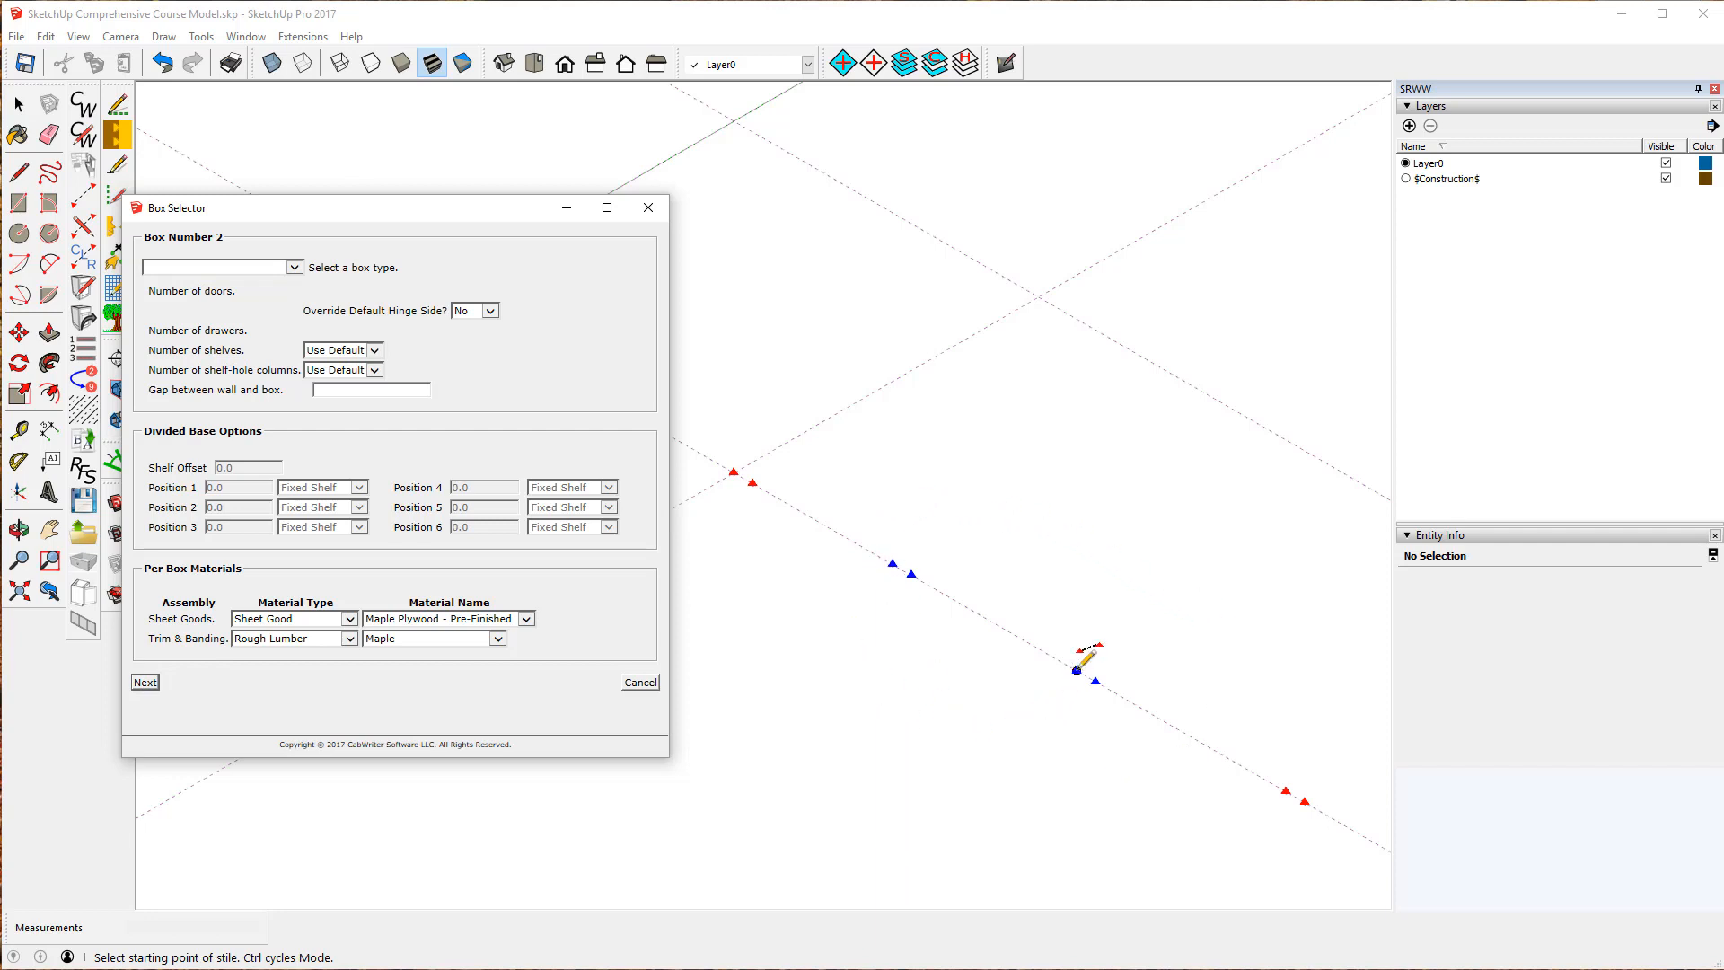
- Make box 2 a Drawer Bank Base and box 3 a Standard Base w/Drawer(s), and generate the cabinets with default options
{"action": "left_click", "coordinate": [294, 267]}
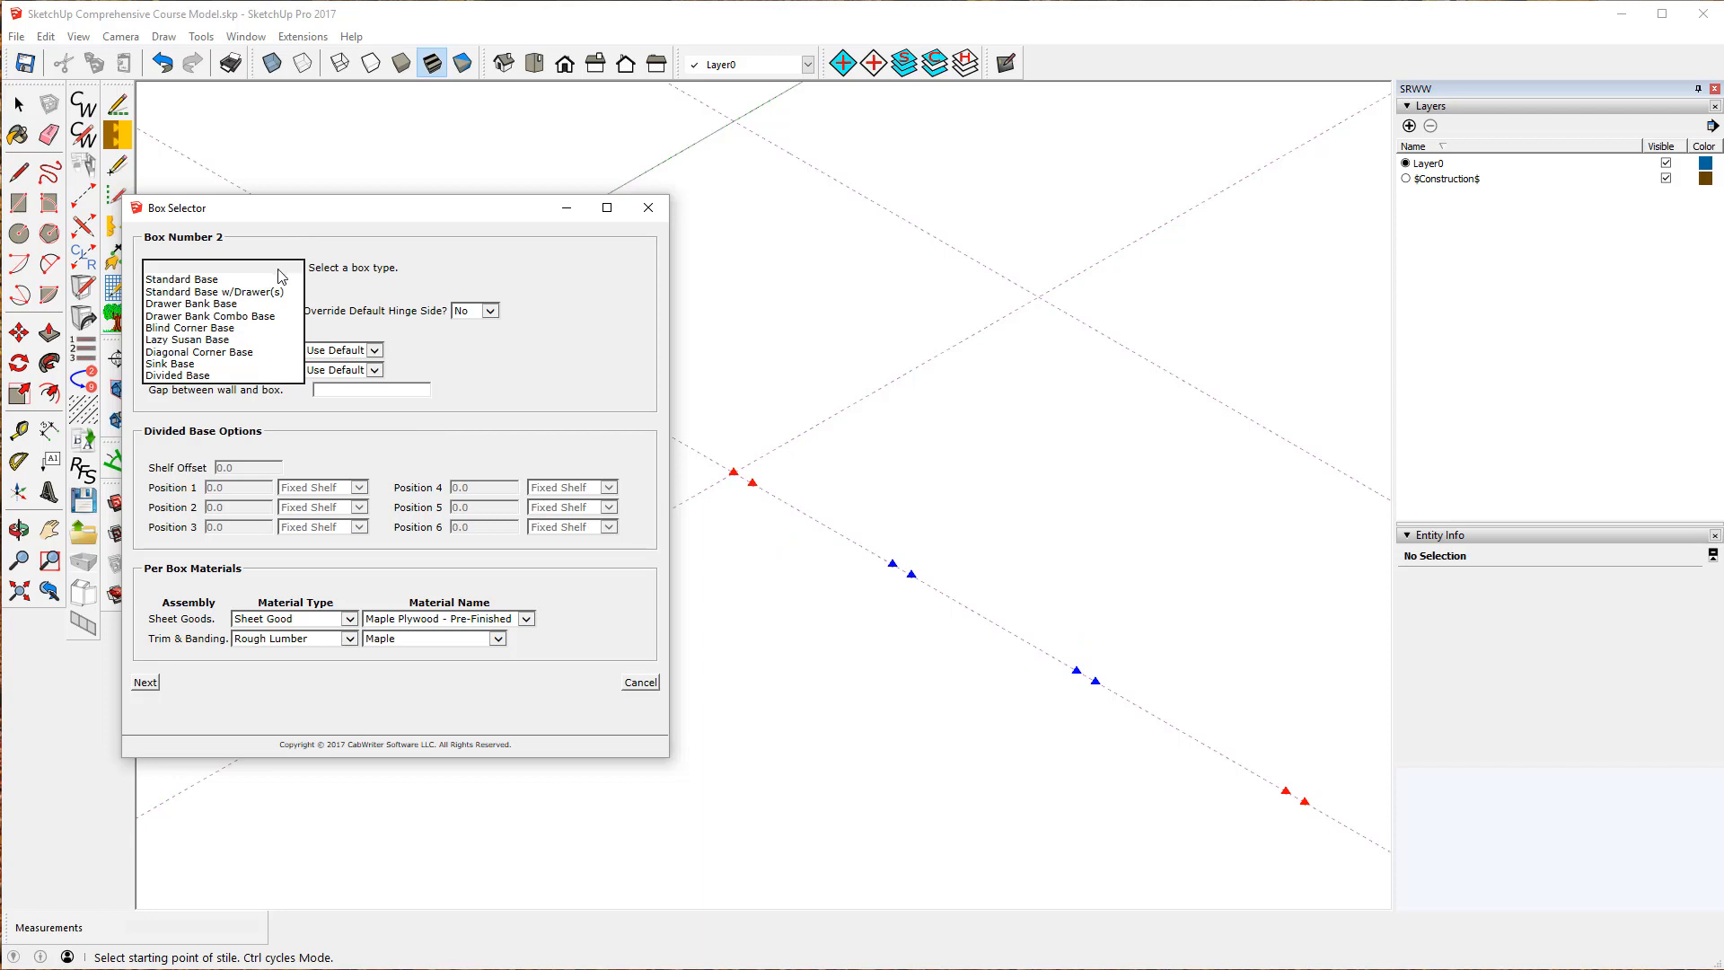
{"action": "left_click", "coordinate": [219, 306]}
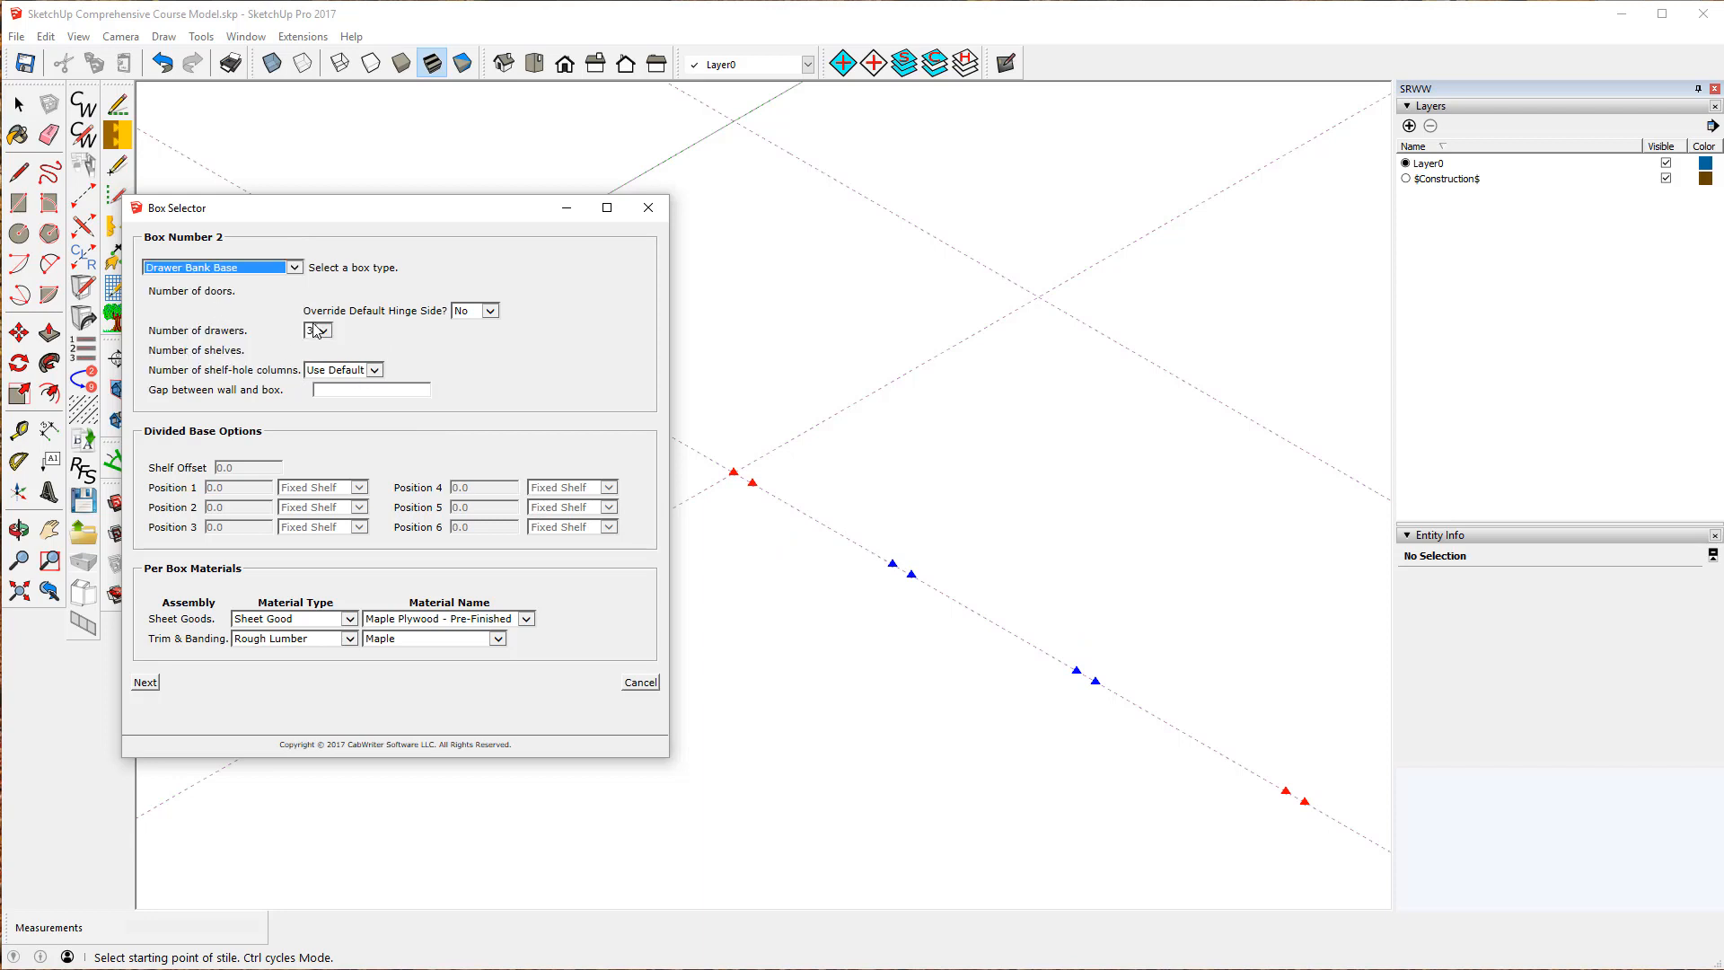
{"action": "left_click", "coordinate": [148, 687]}
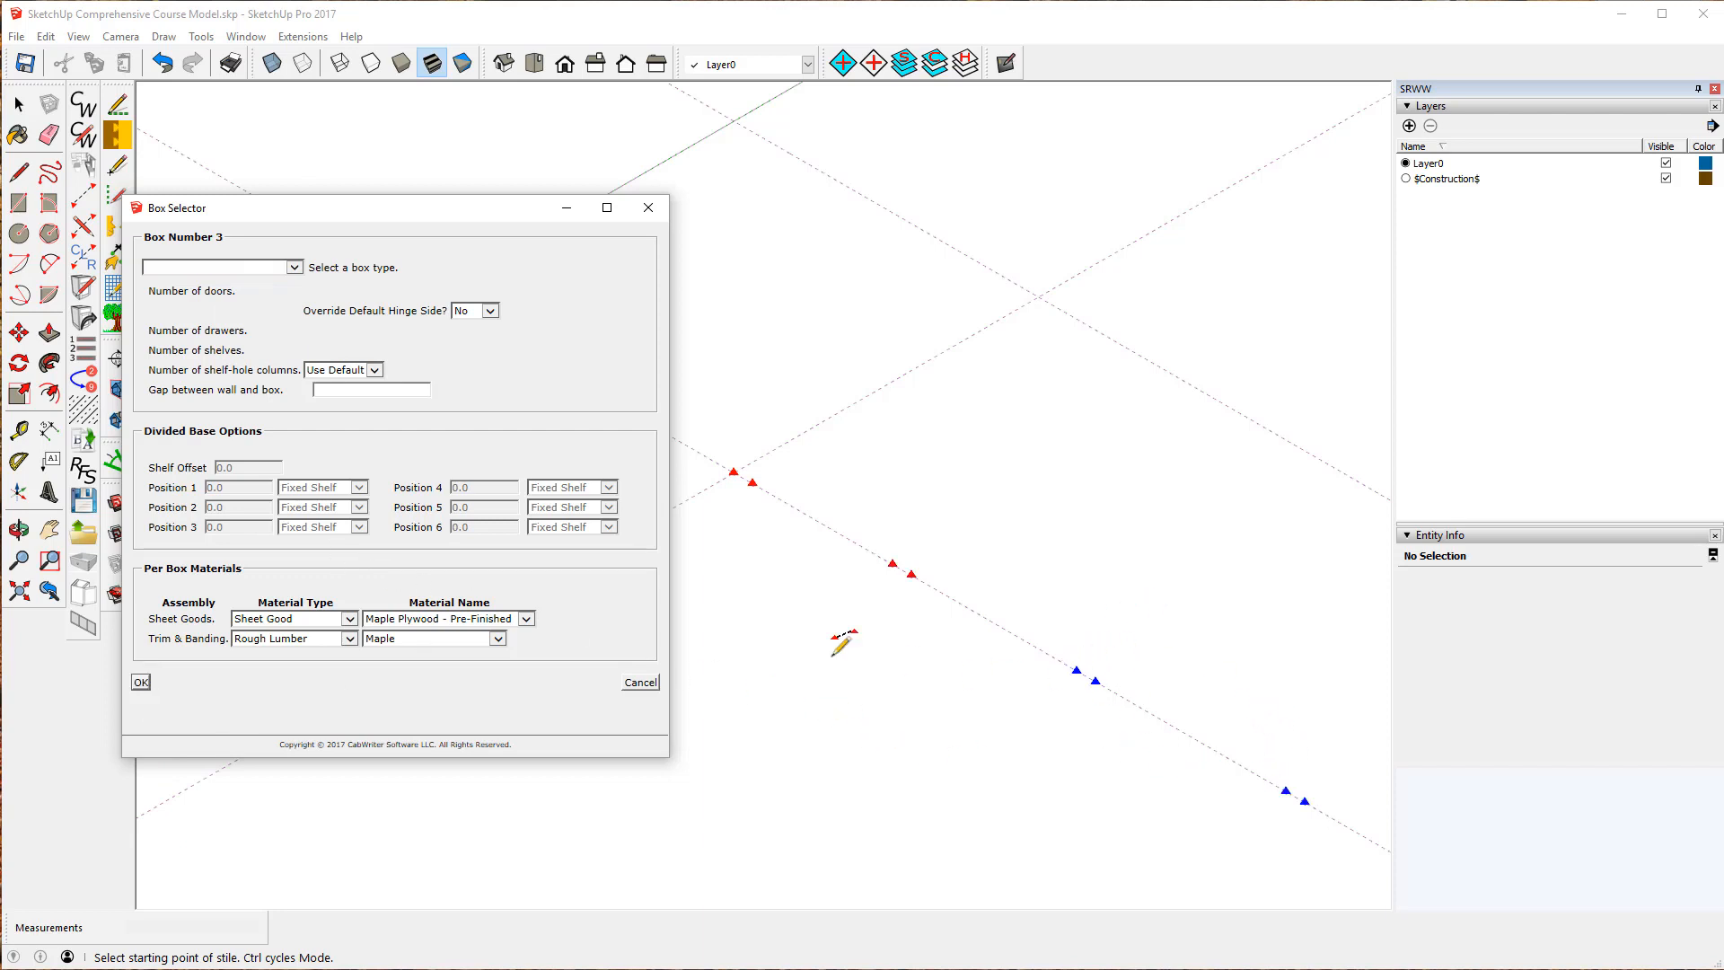
{"action": "left_click", "coordinate": [294, 267]}
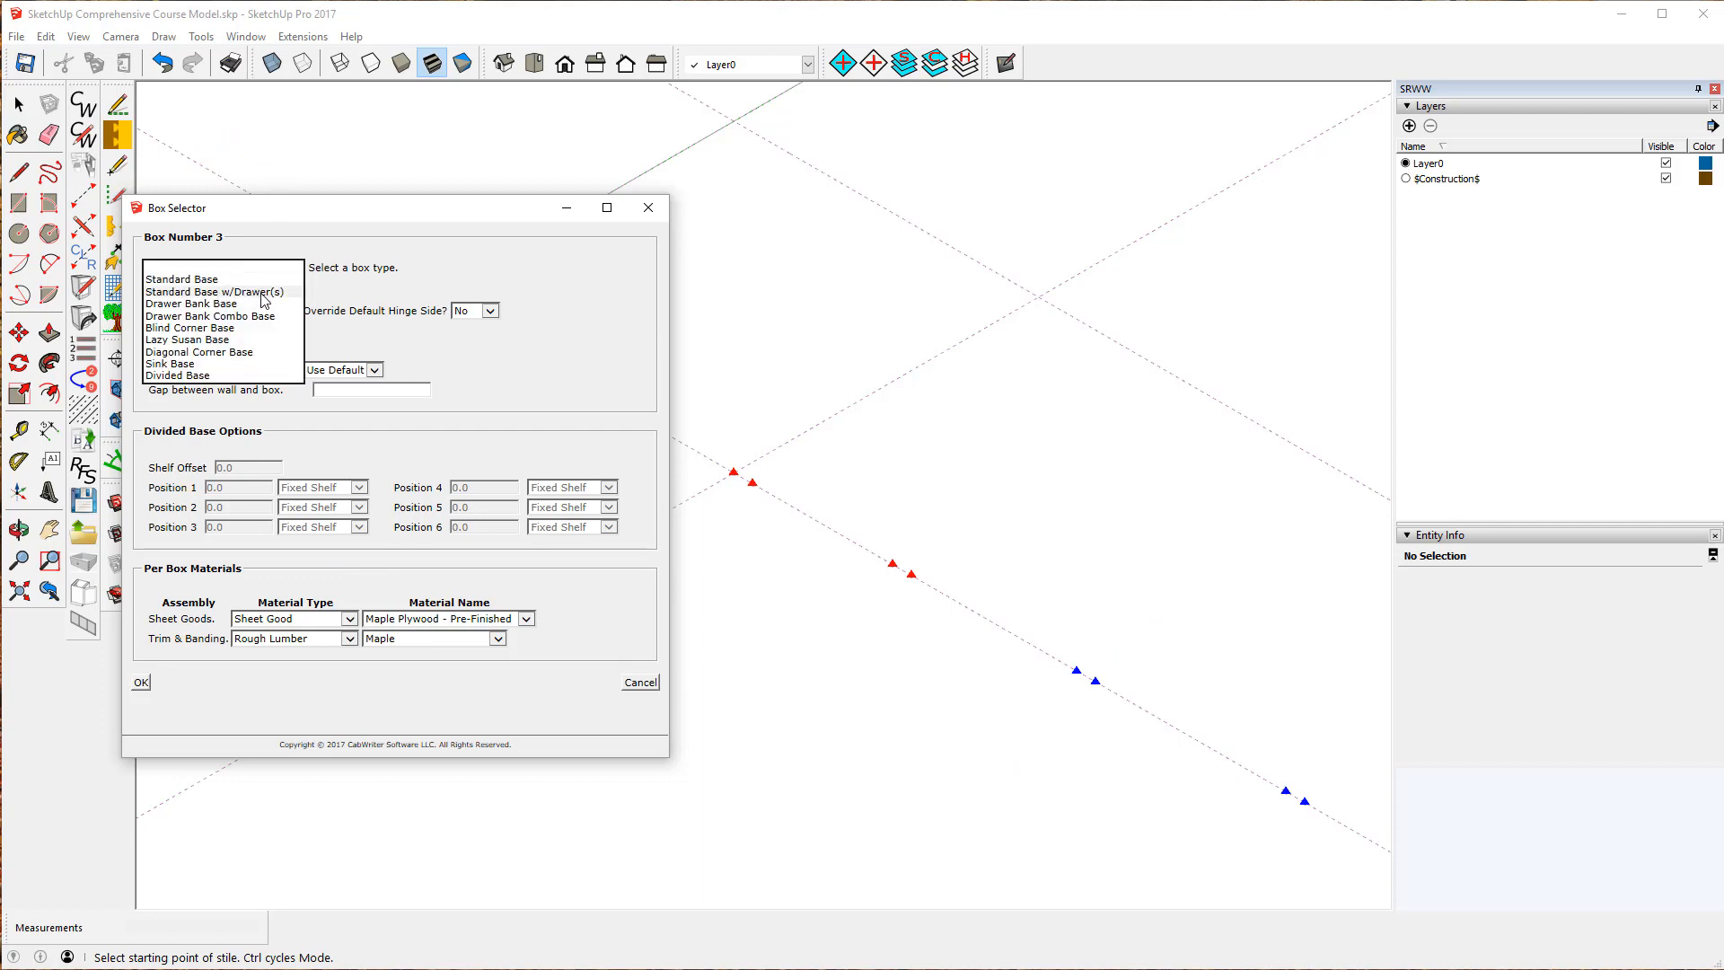
{"action": "left_click", "coordinate": [263, 295]}
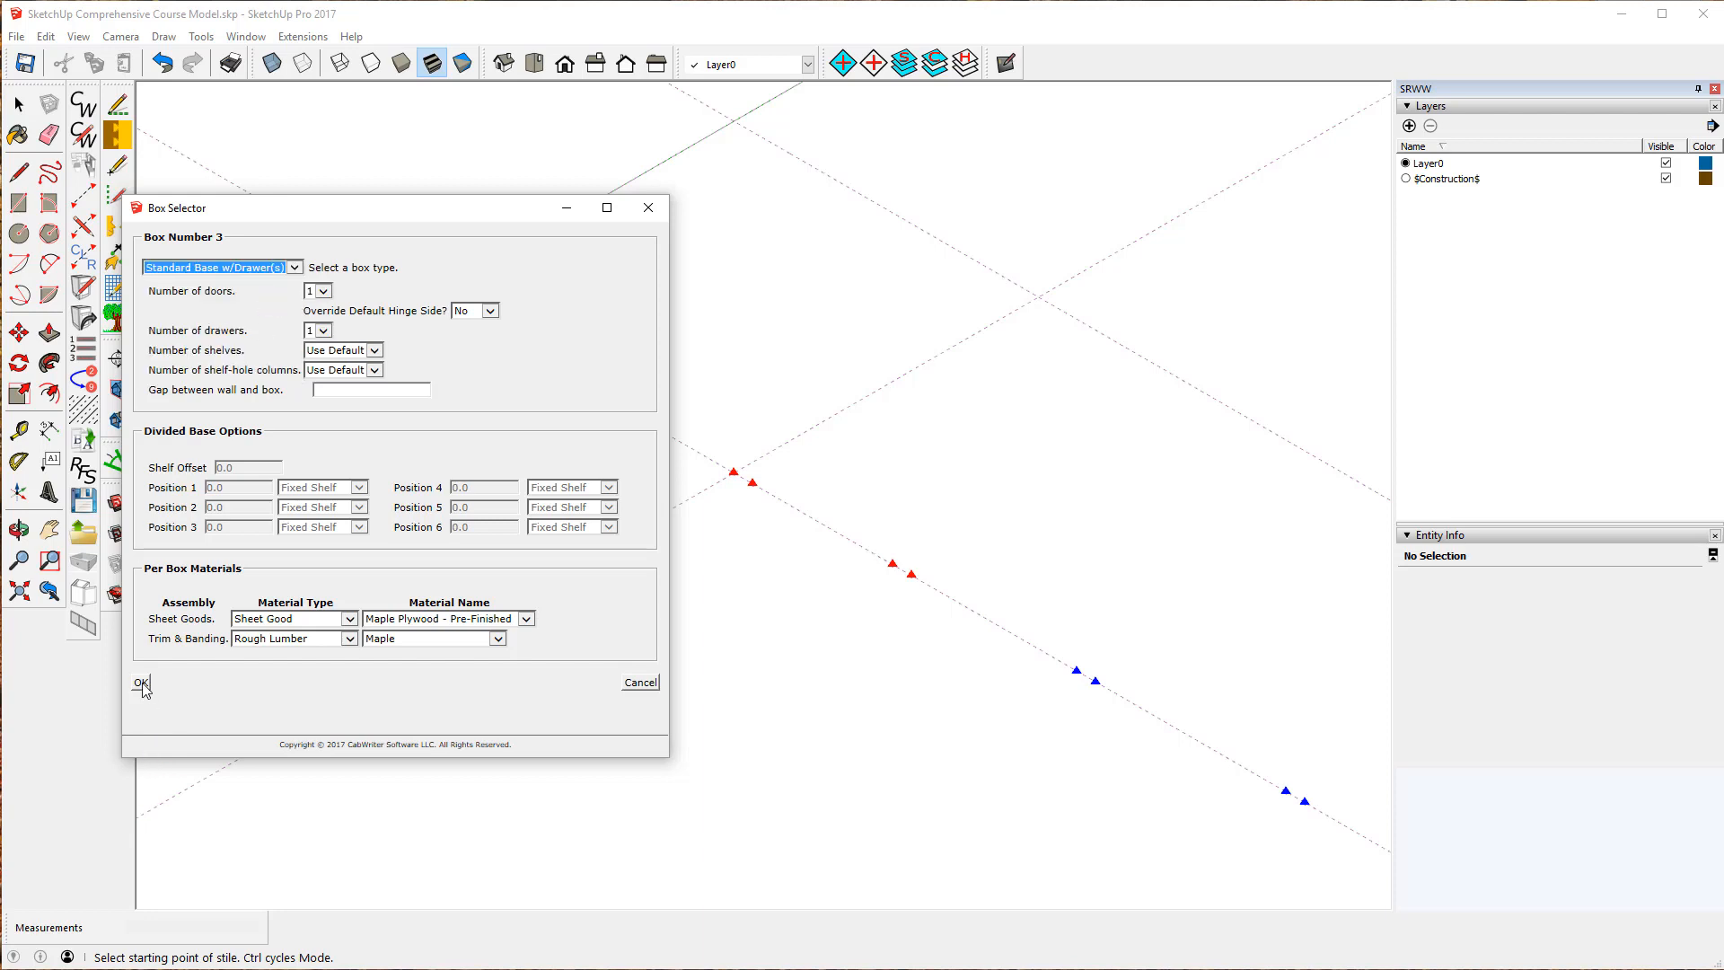
{"action": "left_click", "coordinate": [141, 684]}
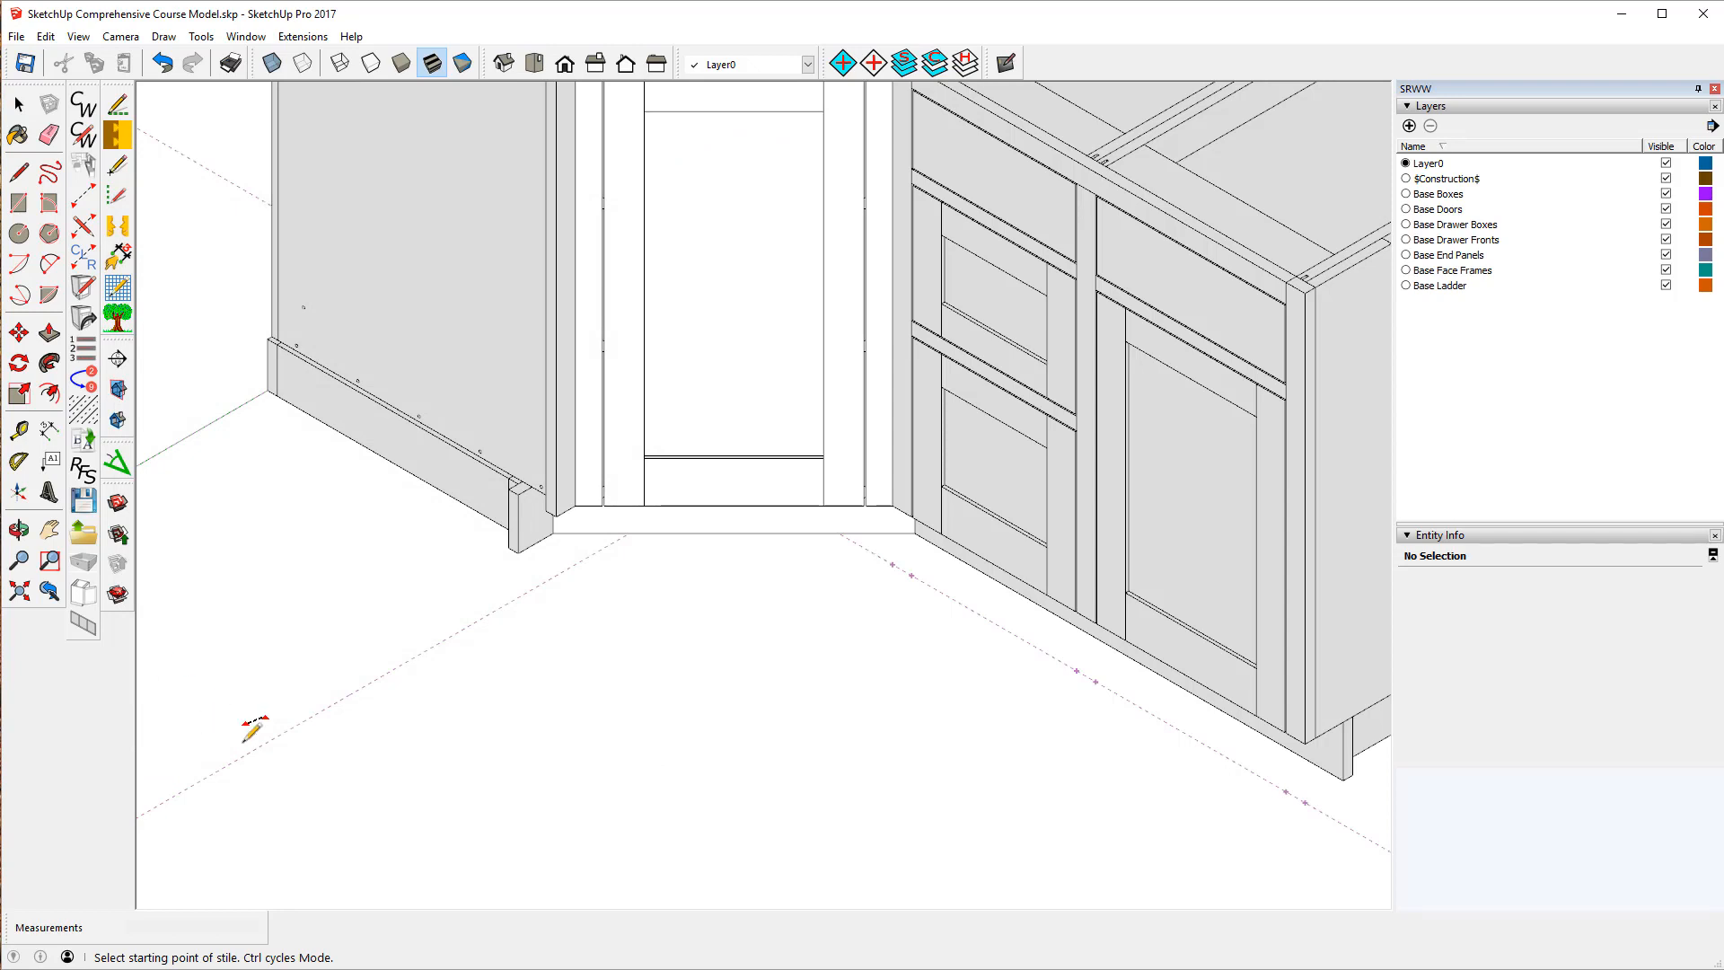
- Examine the whole corner cabinet run from the front and from underneath
{"action": "scroll", "coordinate": [250, 724], "scroll_direction": "down", "scroll_amount": 3}
{"action": "scroll", "coordinate": [417, 725], "scroll_direction": "down", "scroll_amount": 2}
{"action": "scroll", "coordinate": [574, 718], "scroll_direction": "down", "scroll_amount": 1}
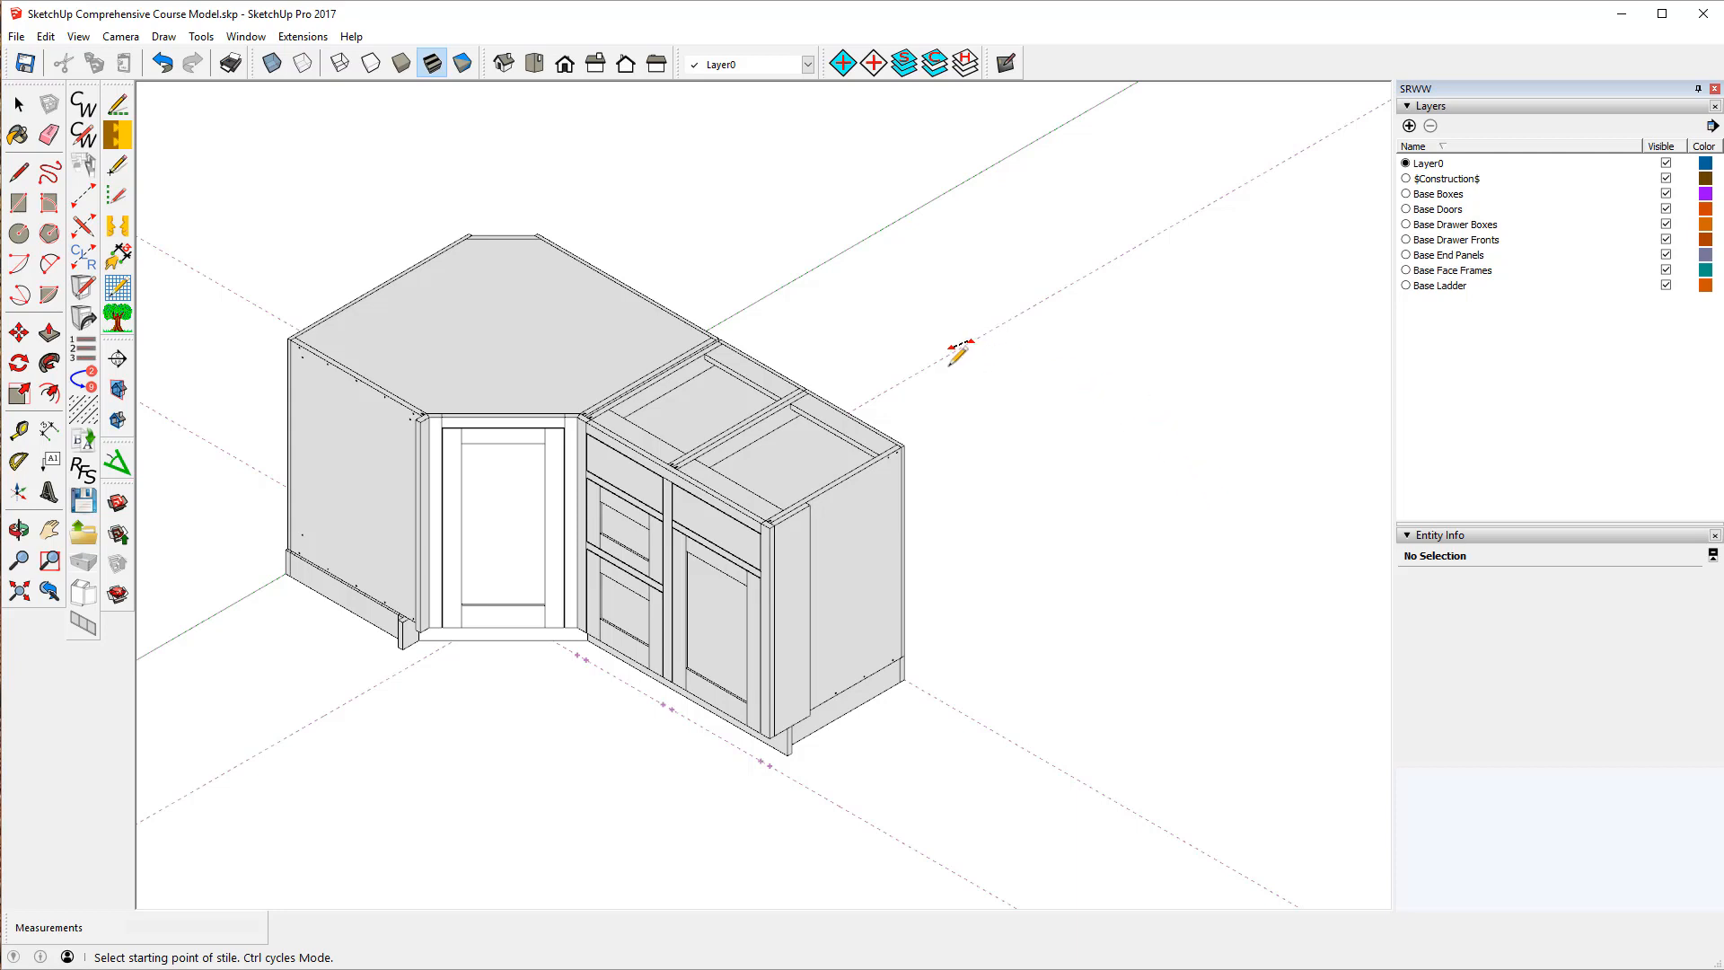
{"action": "scroll", "coordinate": [1024, 431], "scroll_direction": "down", "scroll_amount": 1}
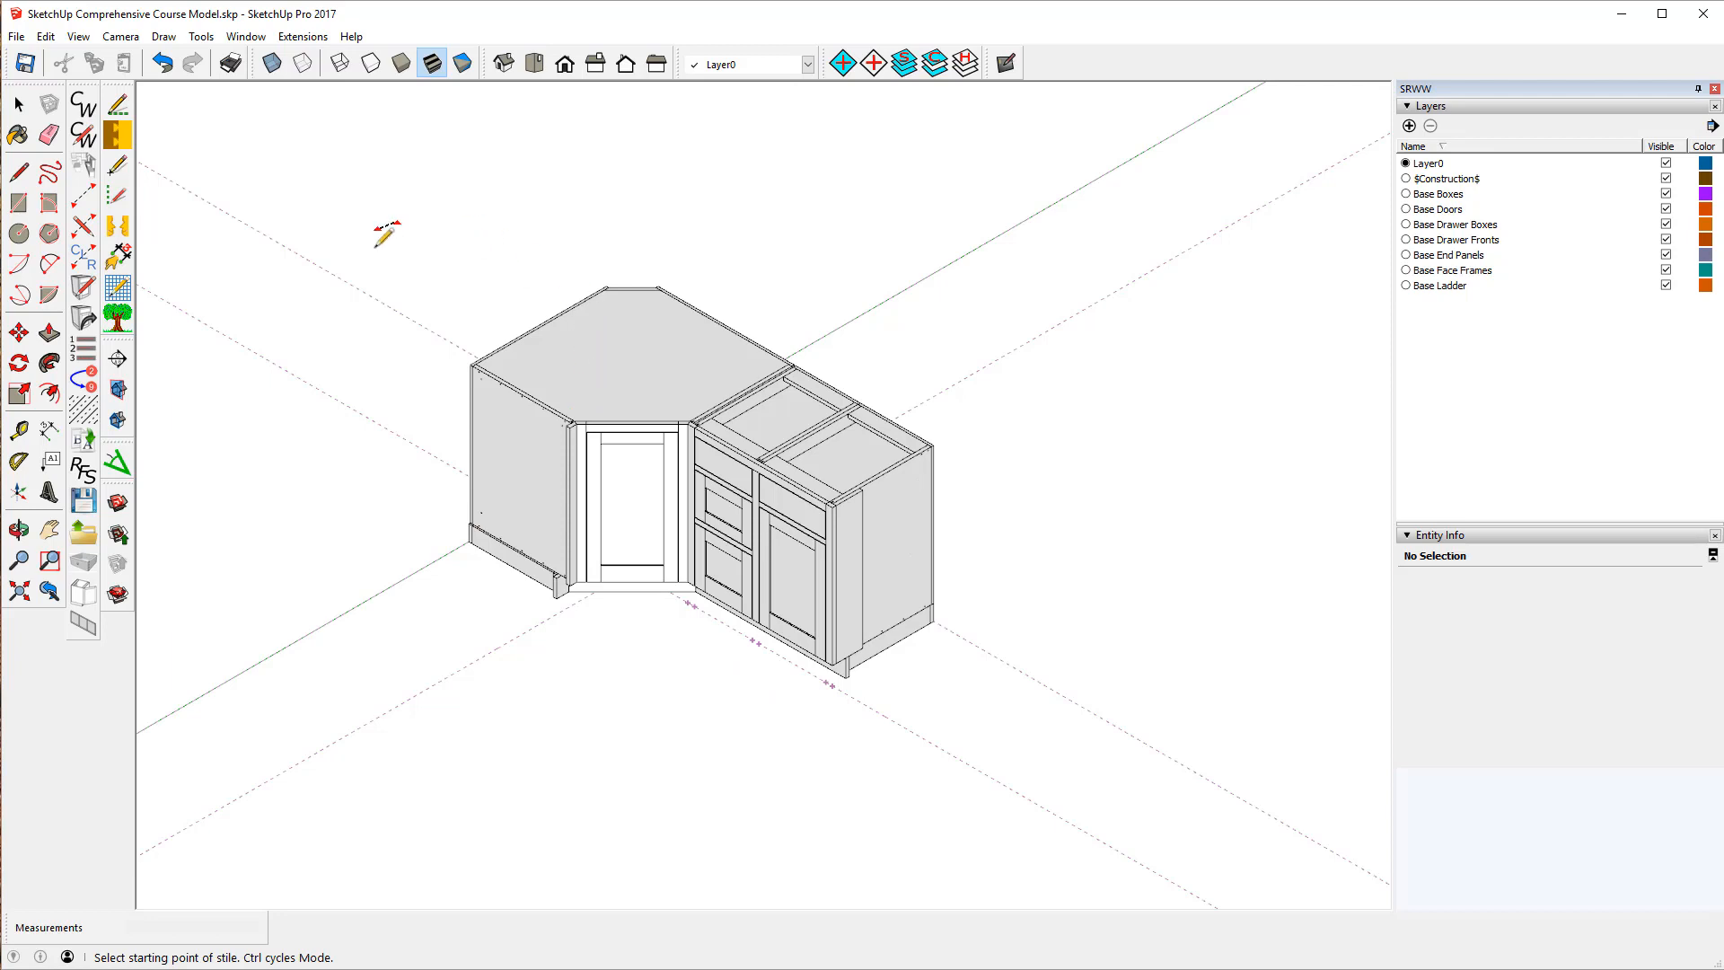
{"action": "left_click", "coordinate": [18, 105]}
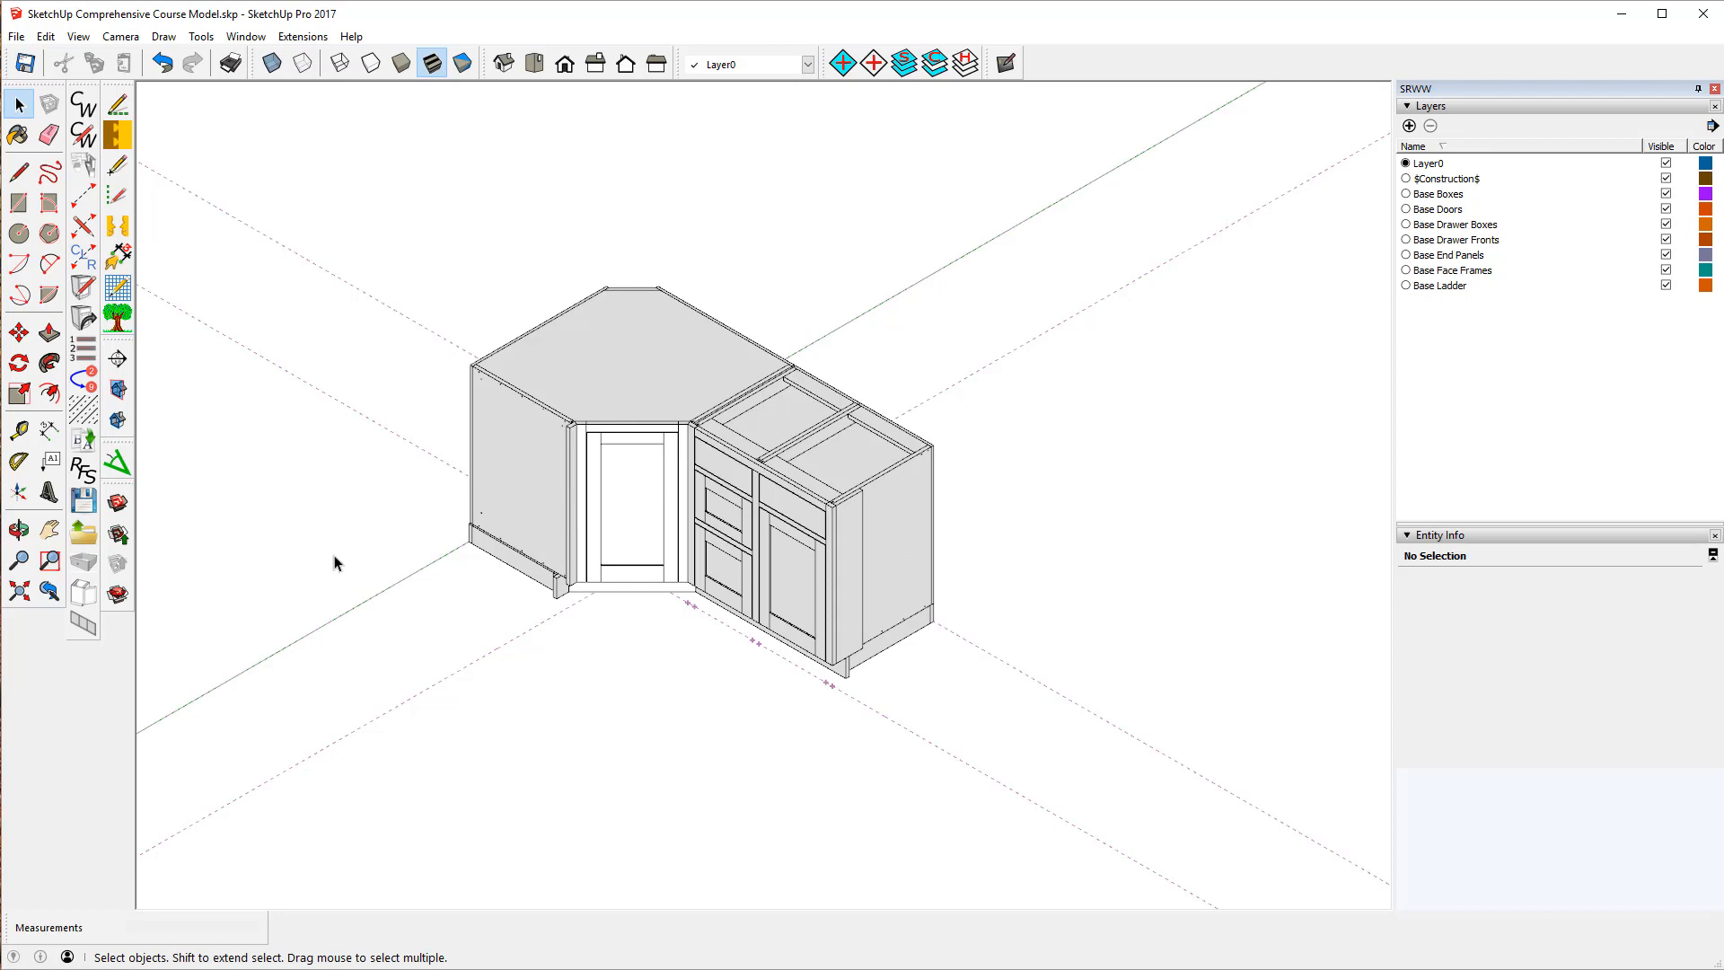
{"action": "left_click", "coordinate": [19, 530]}
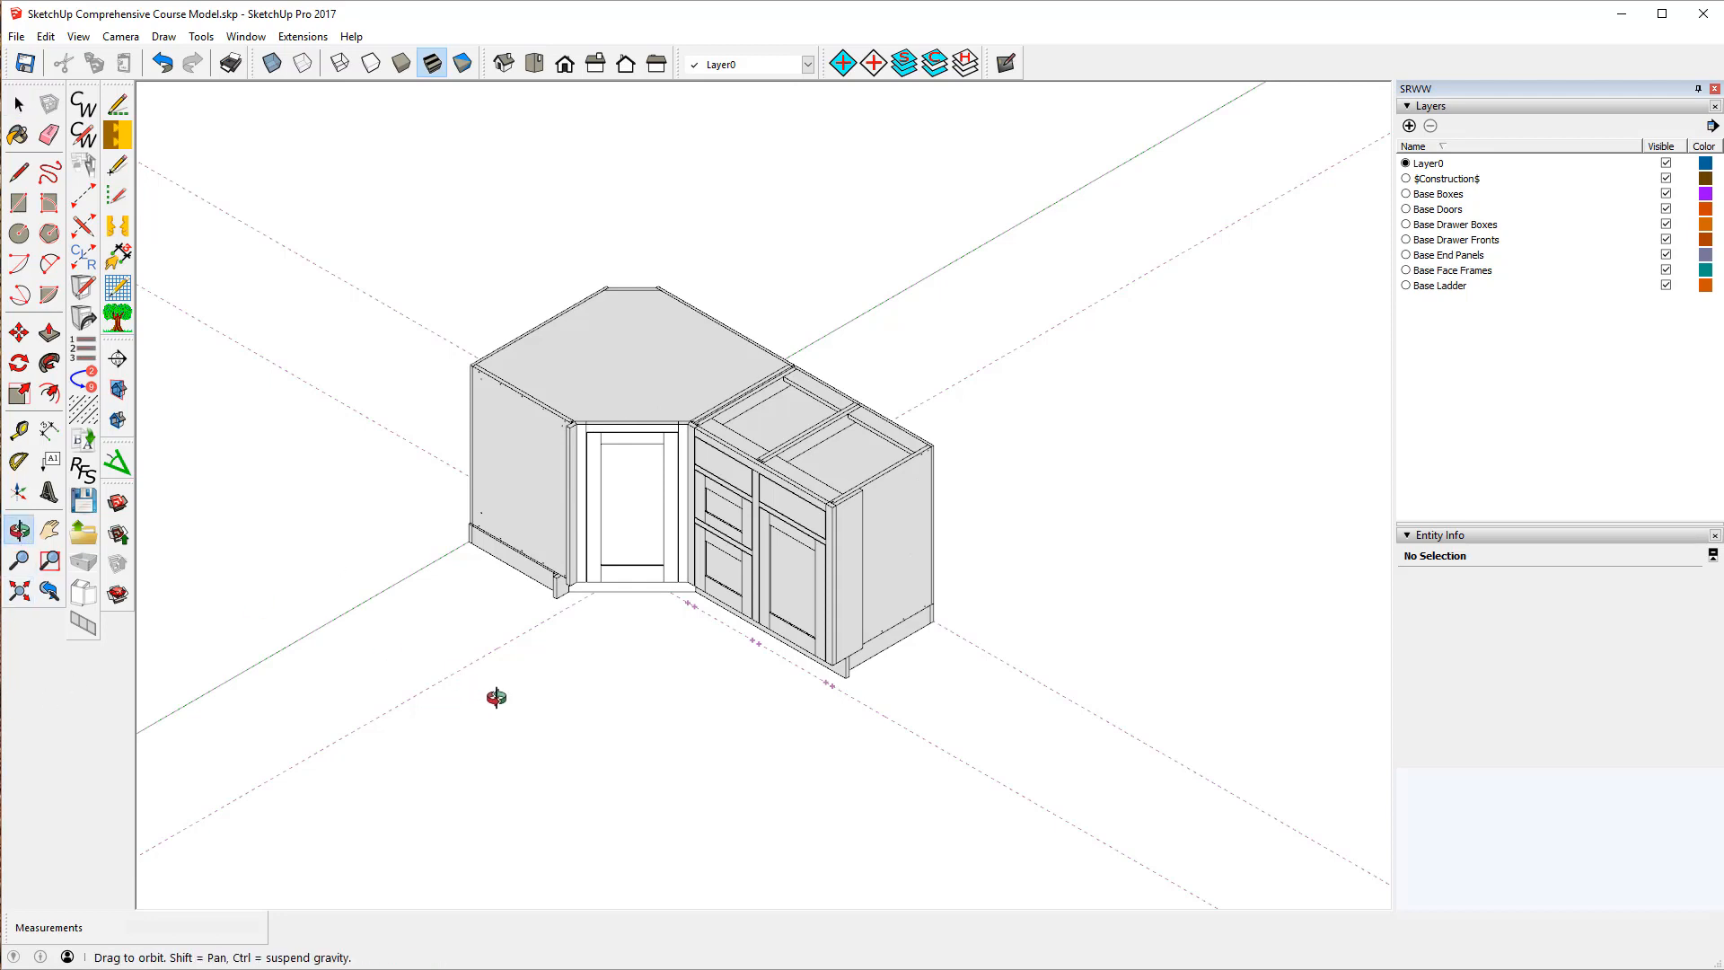
{"action": "left_click_drag", "start_coordinate": [493, 692], "coordinate": [508, 61]}
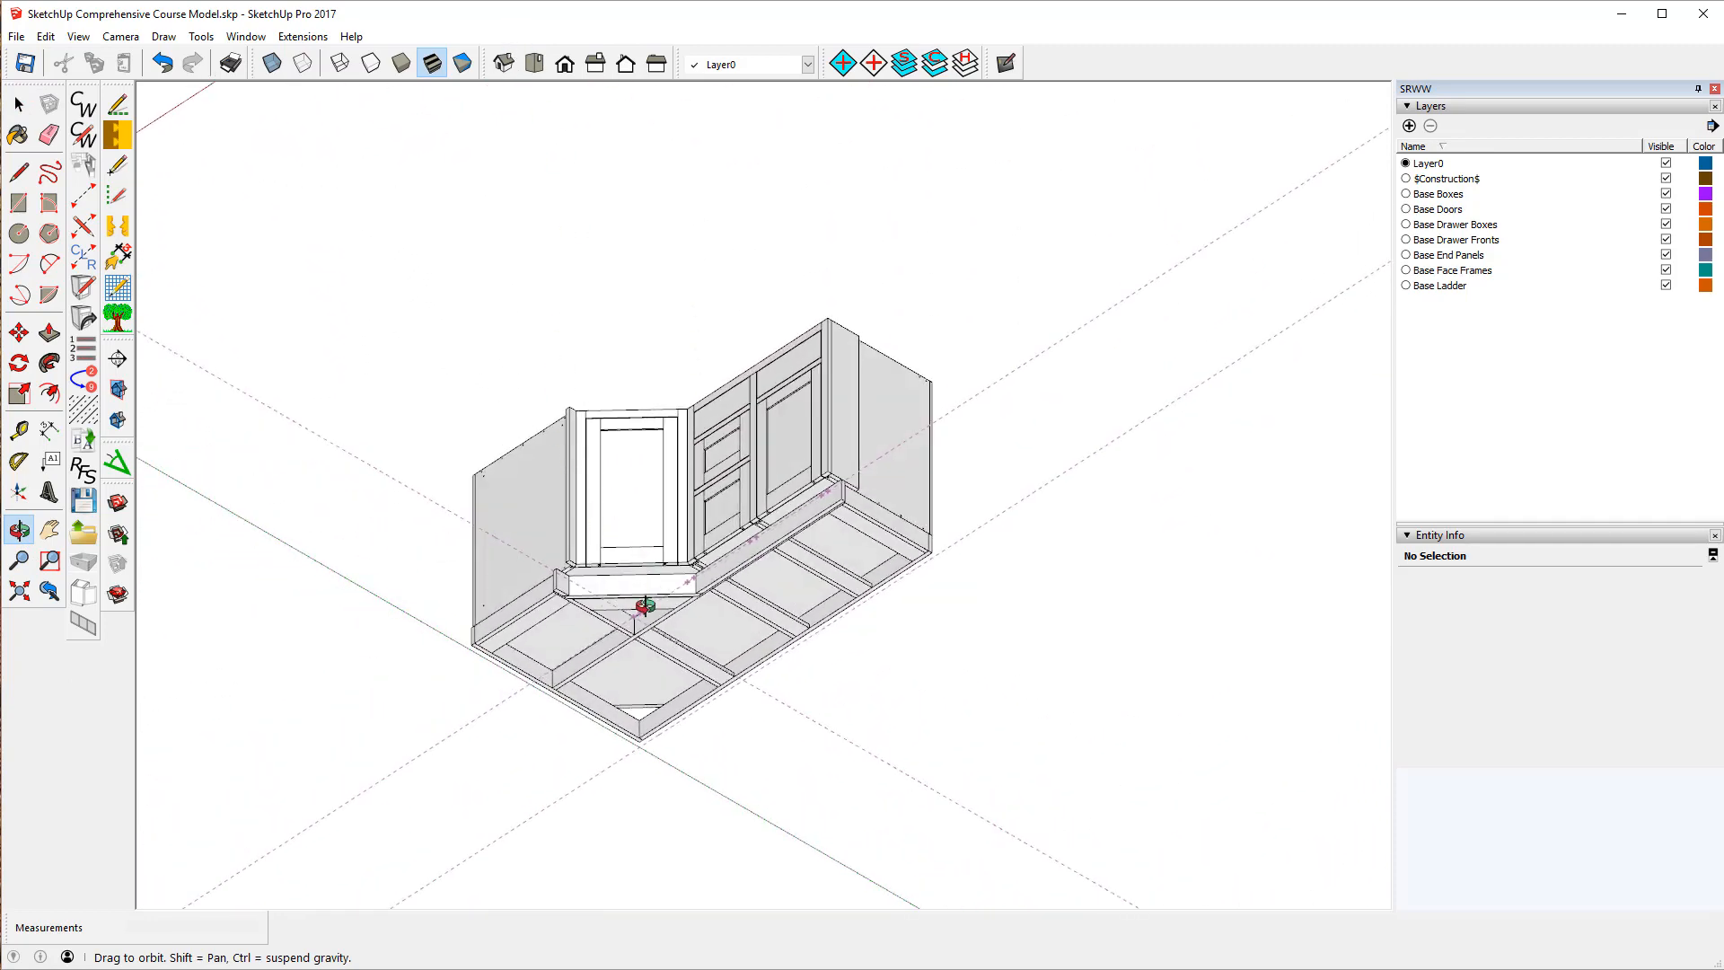
- Examine the toe kick corner up close and the assembled cabinet run from above and from the front
{"action": "scroll", "coordinate": [643, 620], "scroll_direction": "up", "scroll_amount": 3}
{"action": "scroll", "coordinate": [642, 620], "scroll_direction": "up", "scroll_amount": 5}
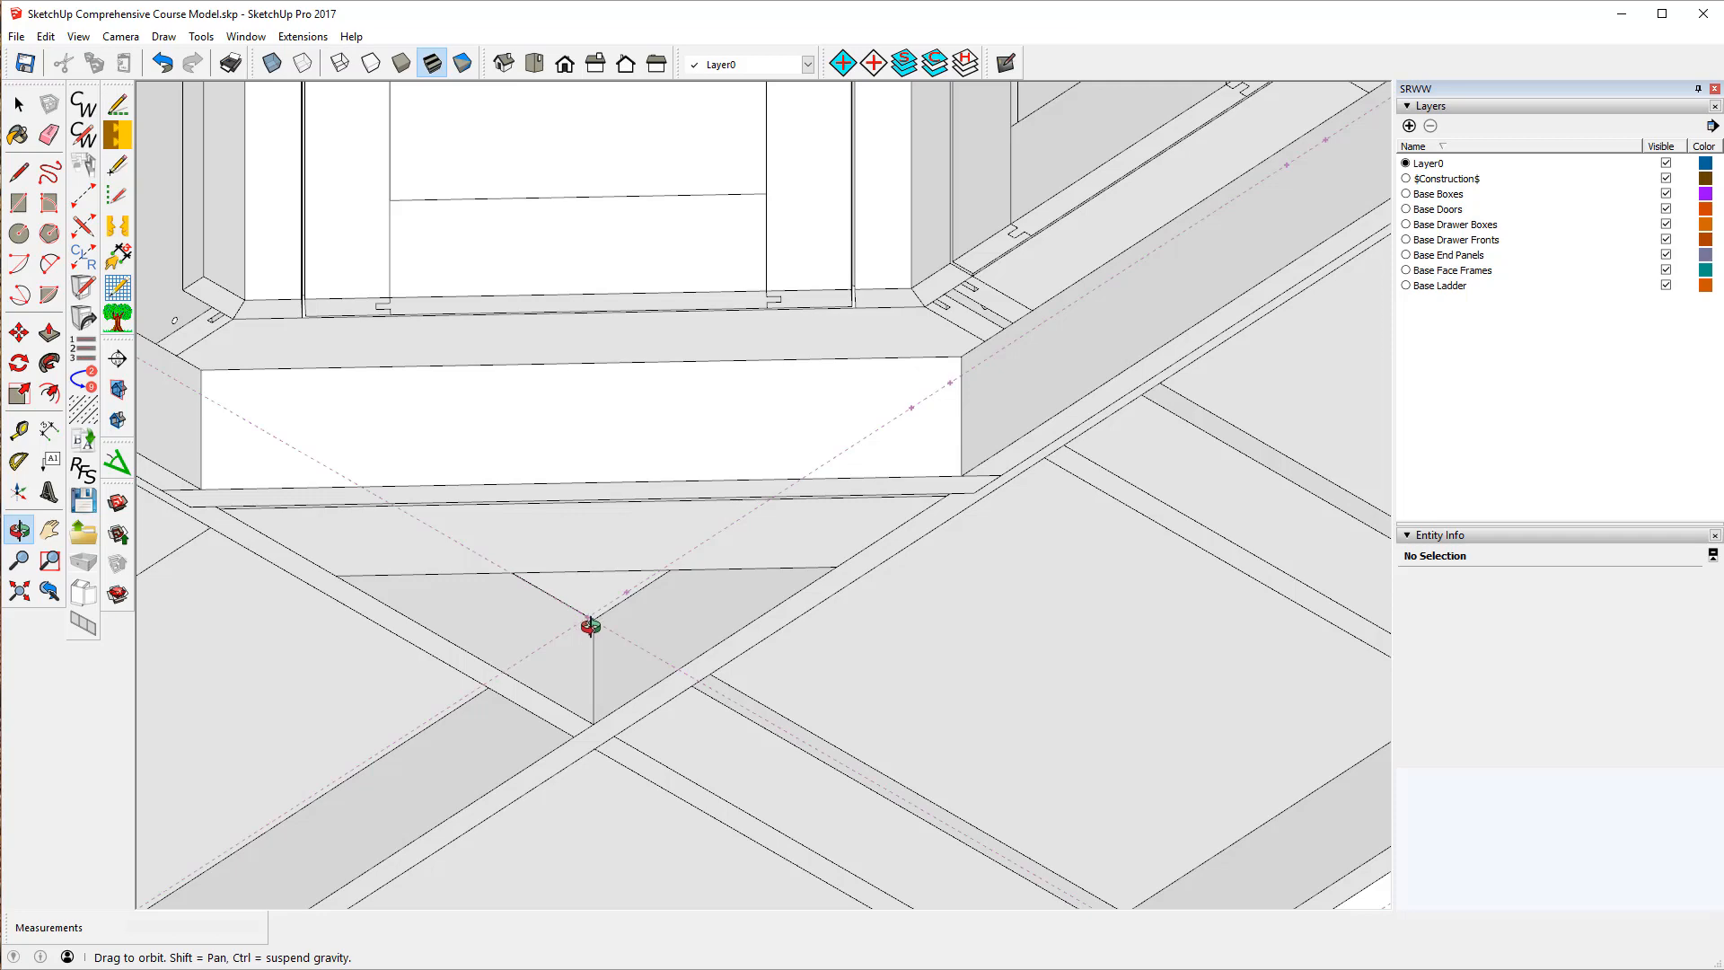
{"action": "left_click_drag", "start_coordinate": [662, 485], "coordinate": [727, 396]}
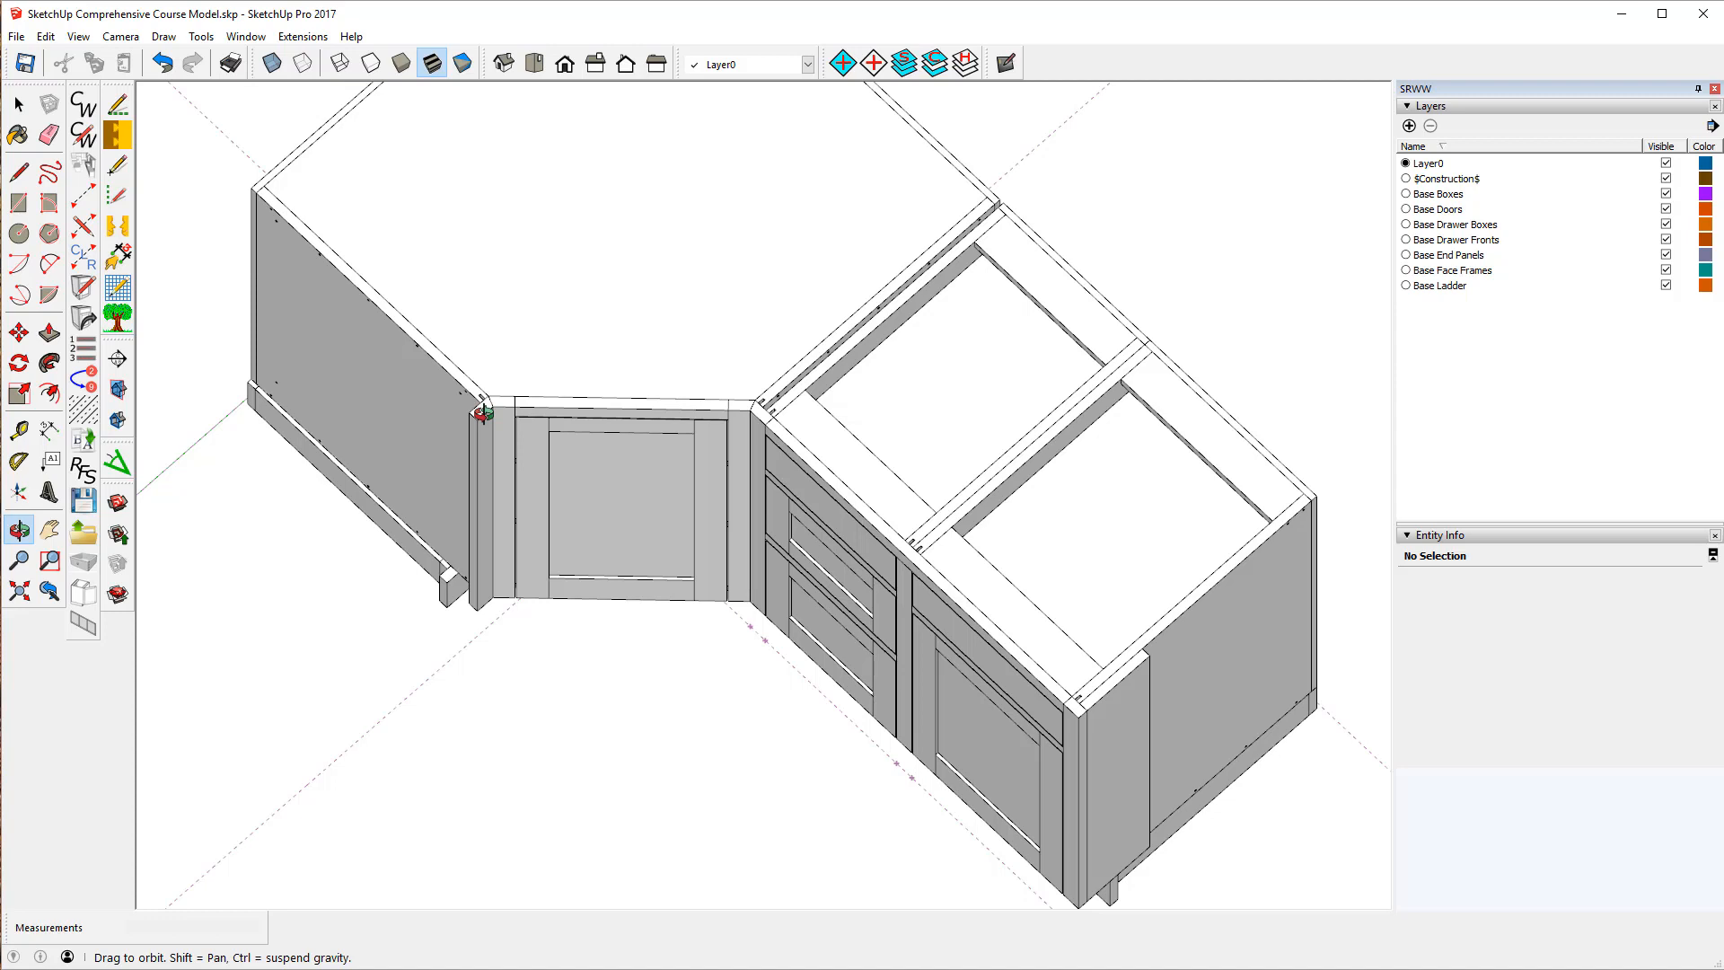
{"action": "left_click_drag", "start_coordinate": [534, 432], "coordinate": [417, 183]}
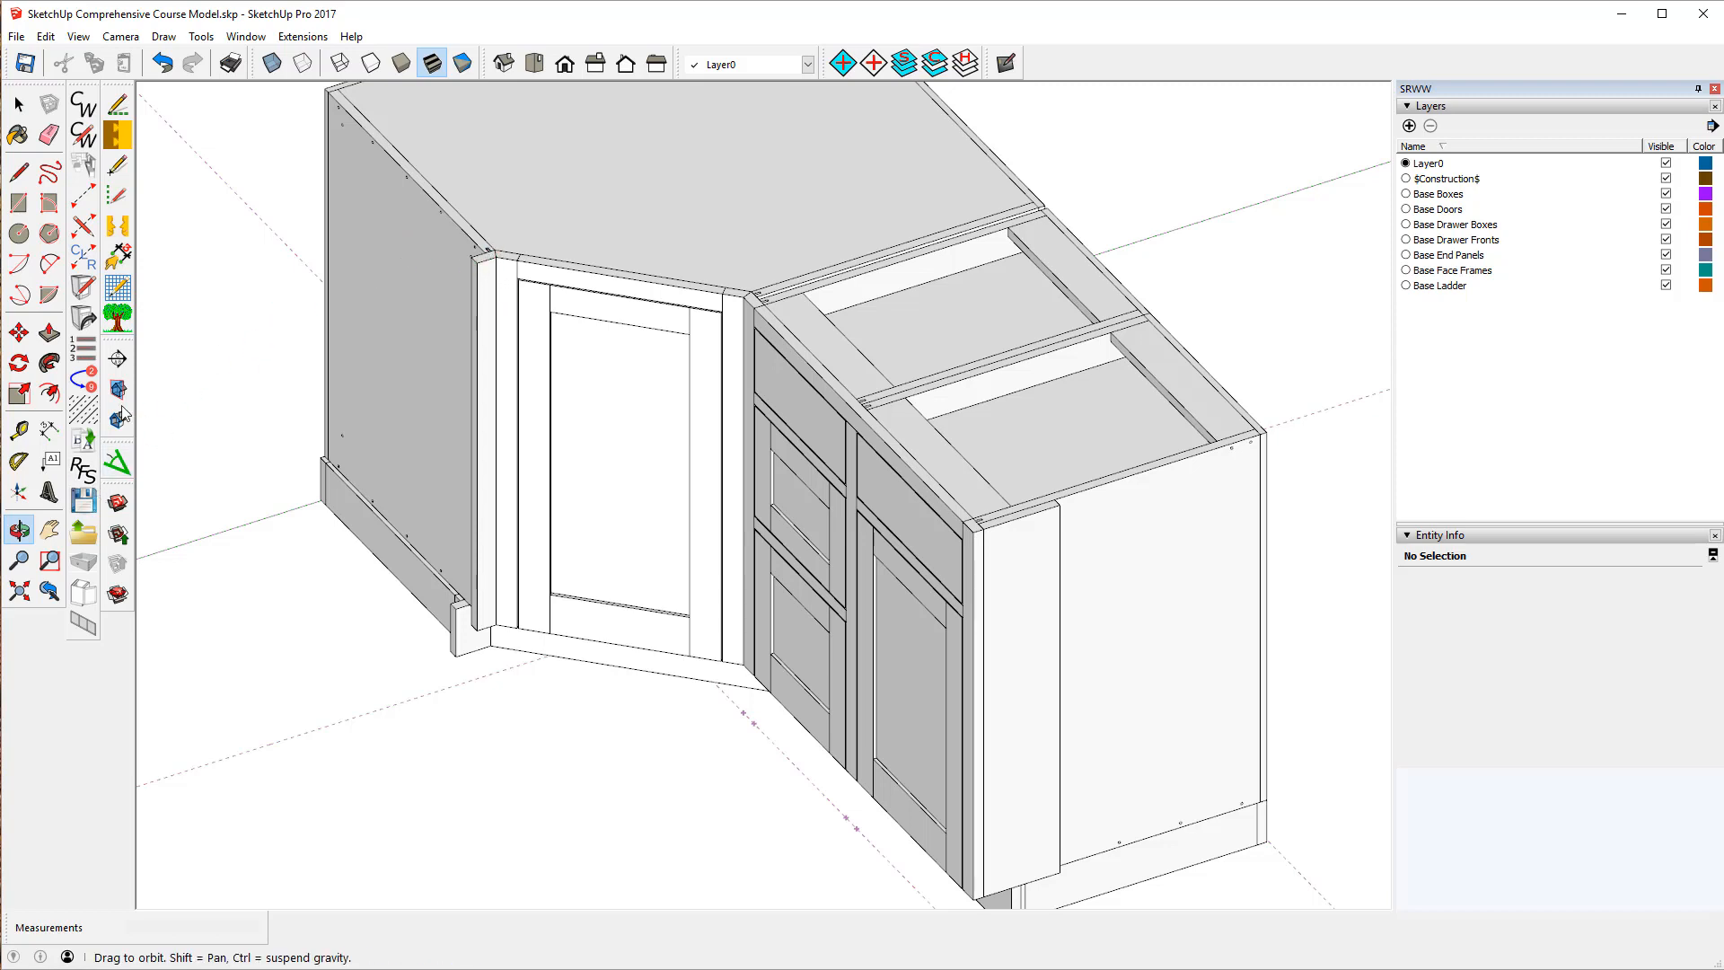
{"action": "scroll", "coordinate": [404, 375], "scroll_direction": "down", "scroll_amount": 2}
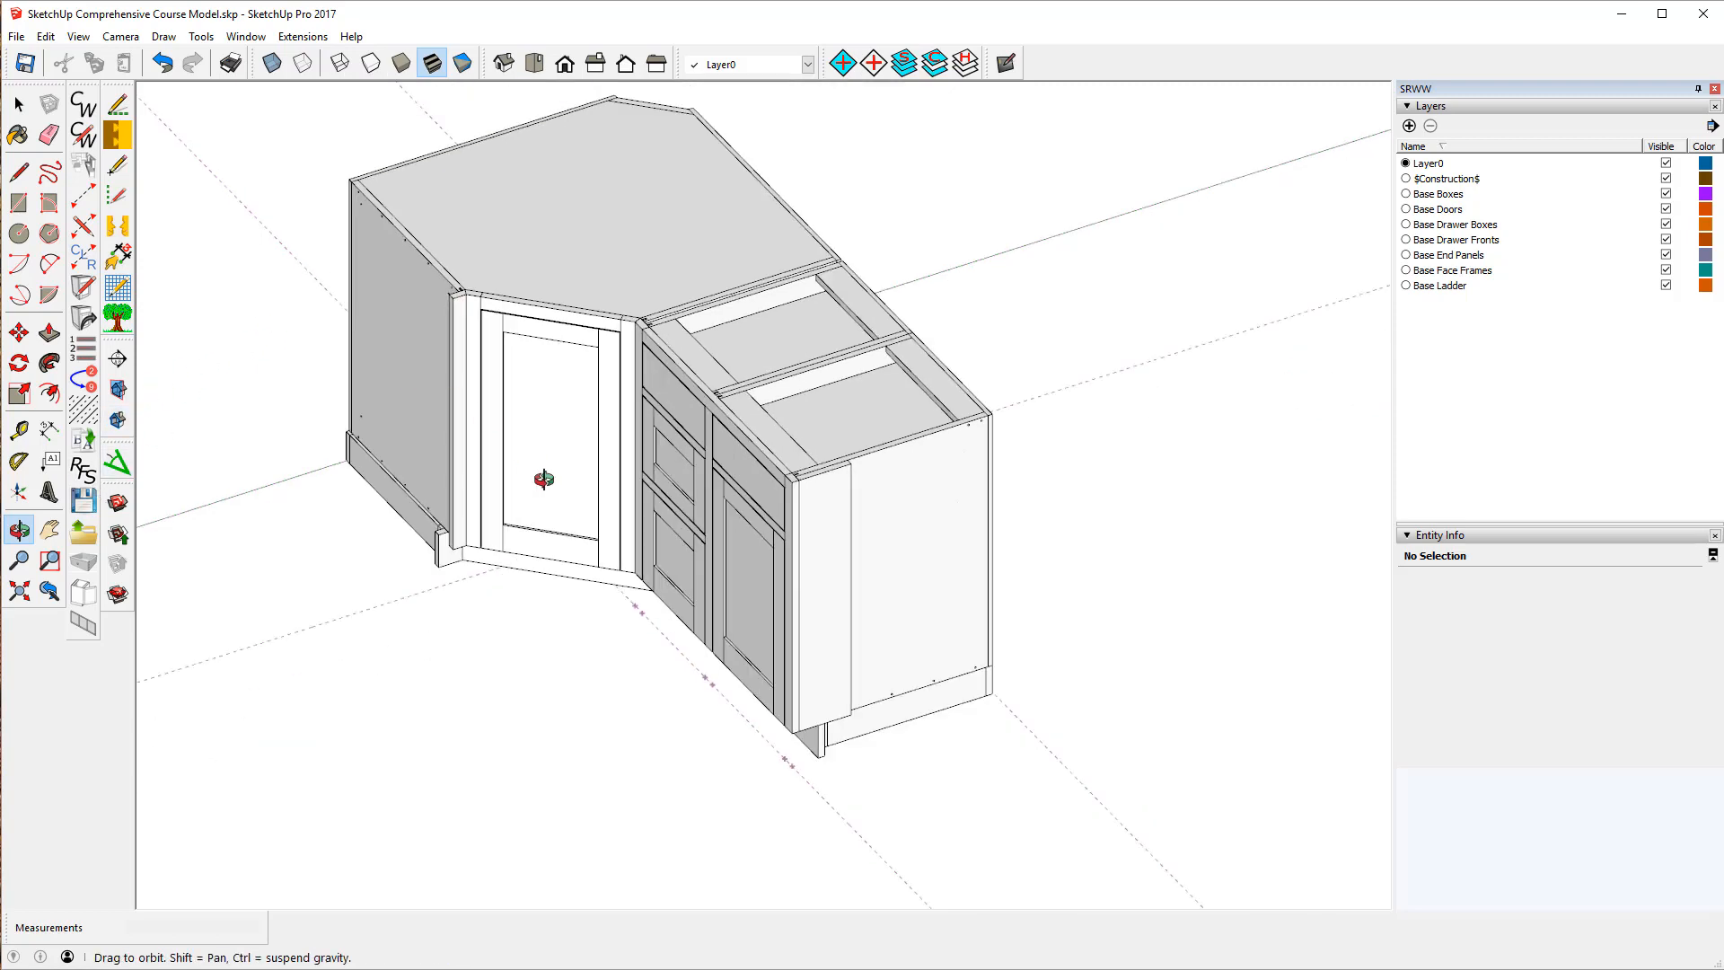
{"action": "left_click_drag", "start_coordinate": [544, 479], "coordinate": [603, 291]}
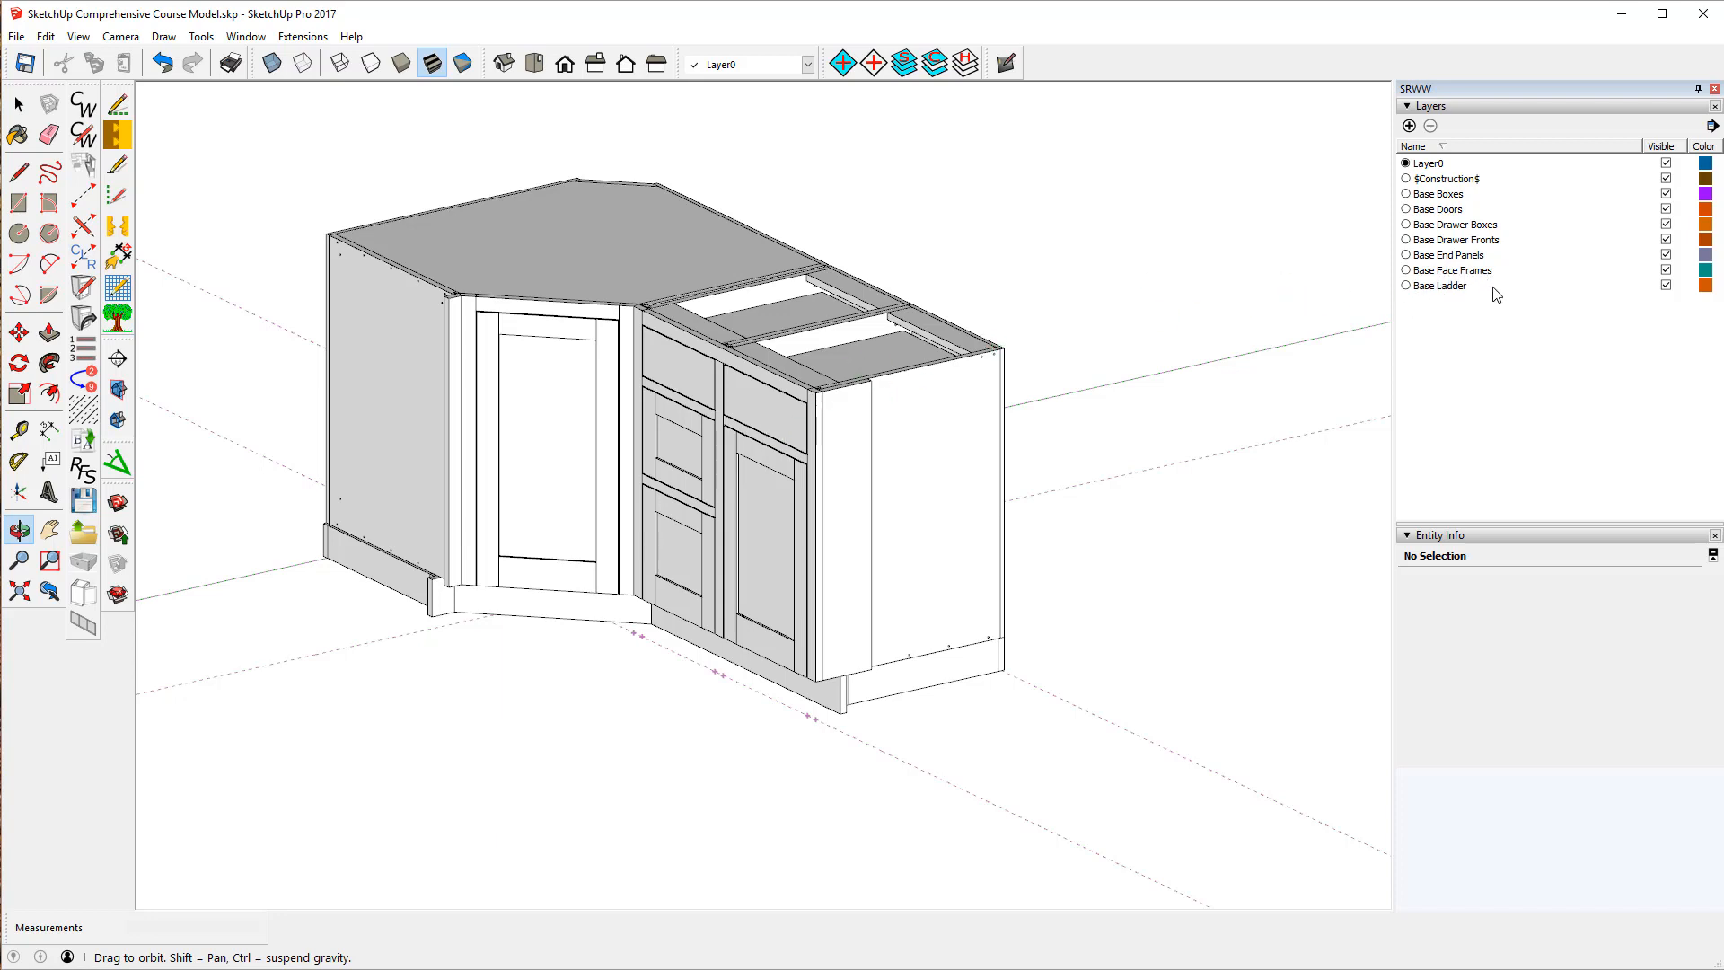
- Hide every layer except Layer0, show the Base Boxes layer alone and look closely at the corner box
{"action": "left_click", "coordinate": [966, 68]}
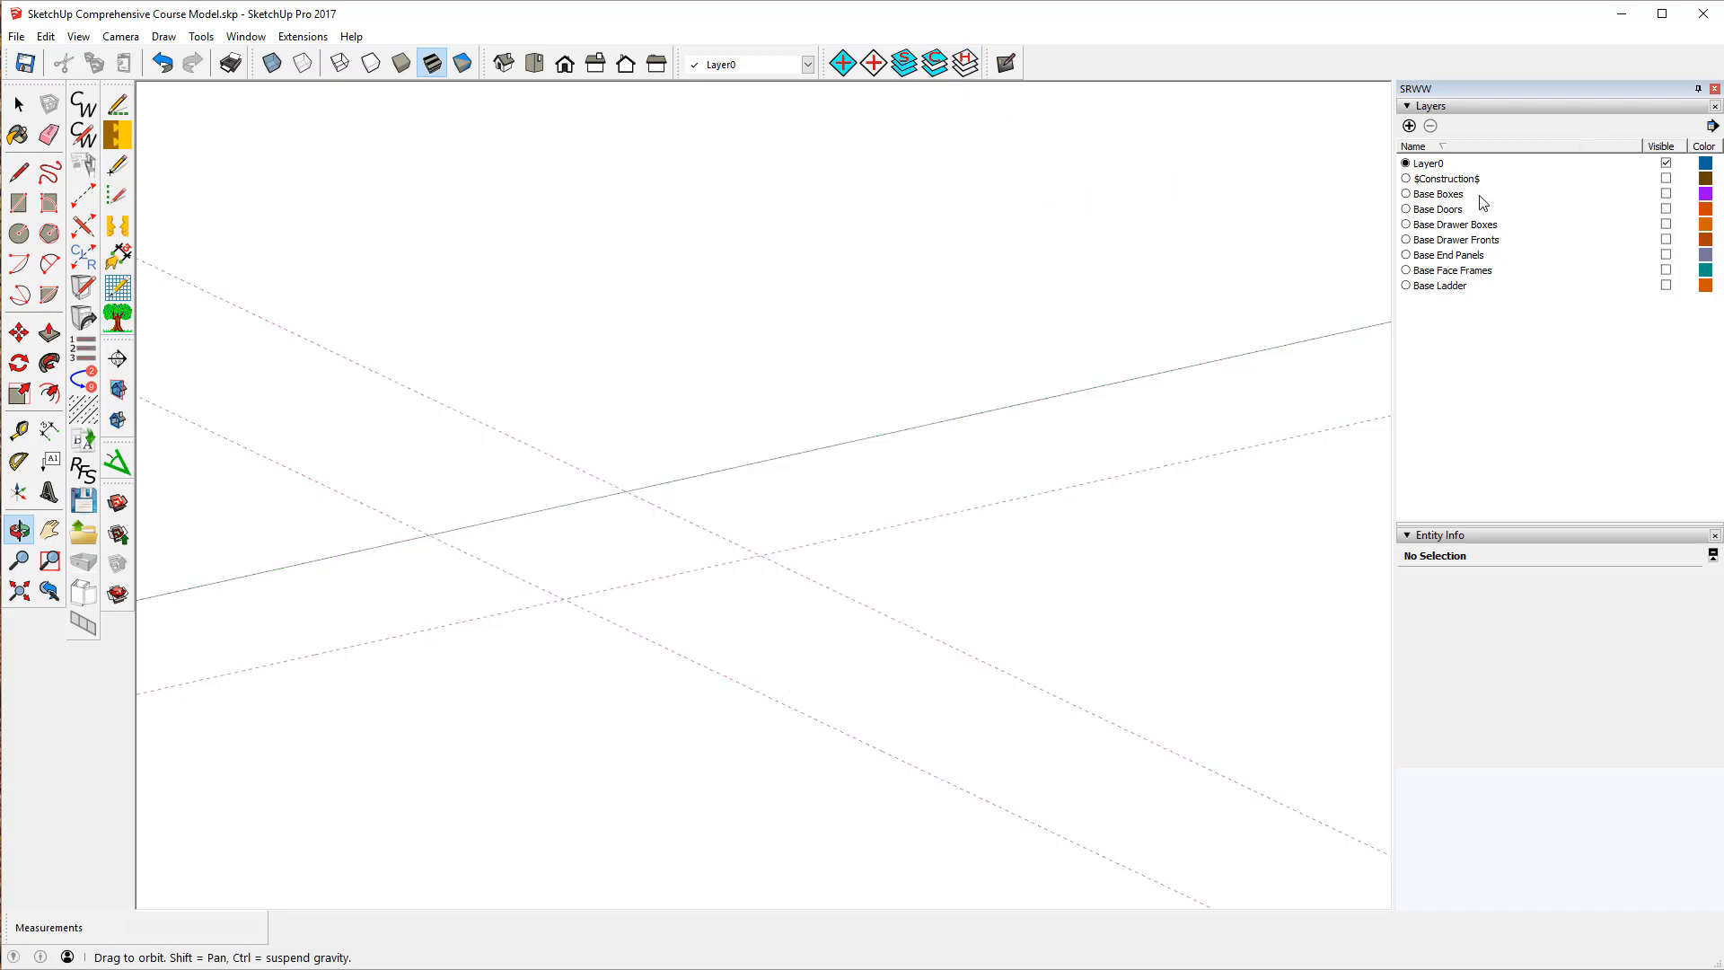
{"action": "left_click", "coordinate": [1666, 194]}
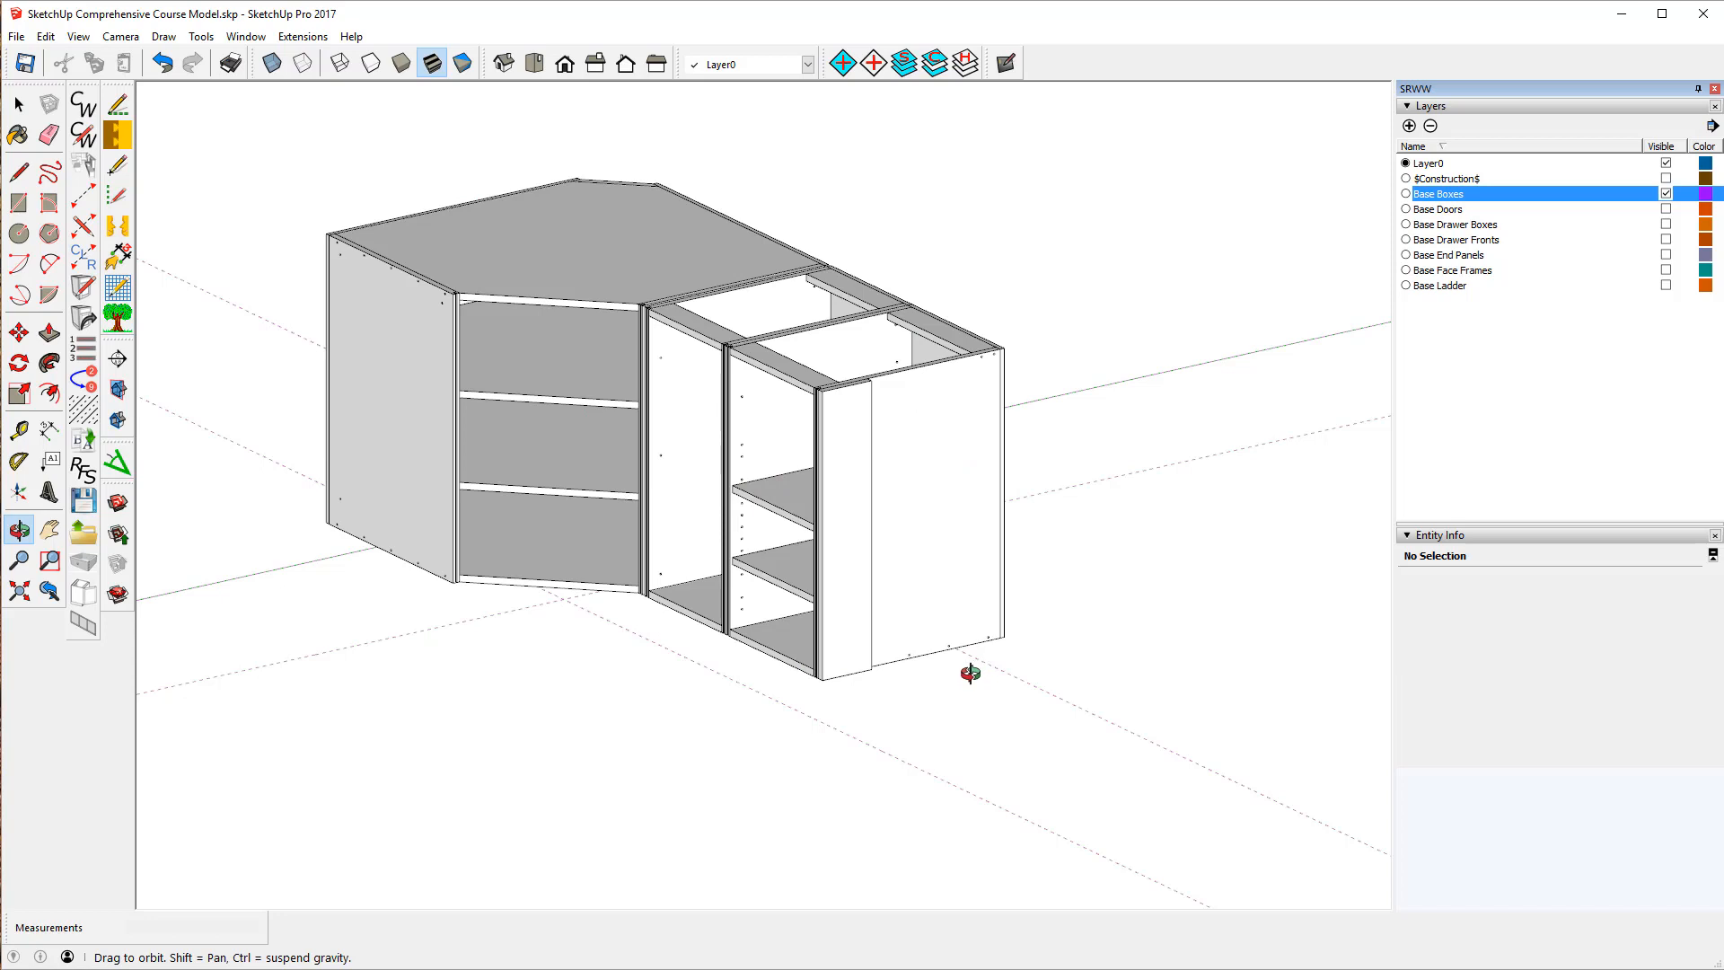
{"action": "scroll", "coordinate": [472, 305], "scroll_direction": "up", "scroll_amount": 5}
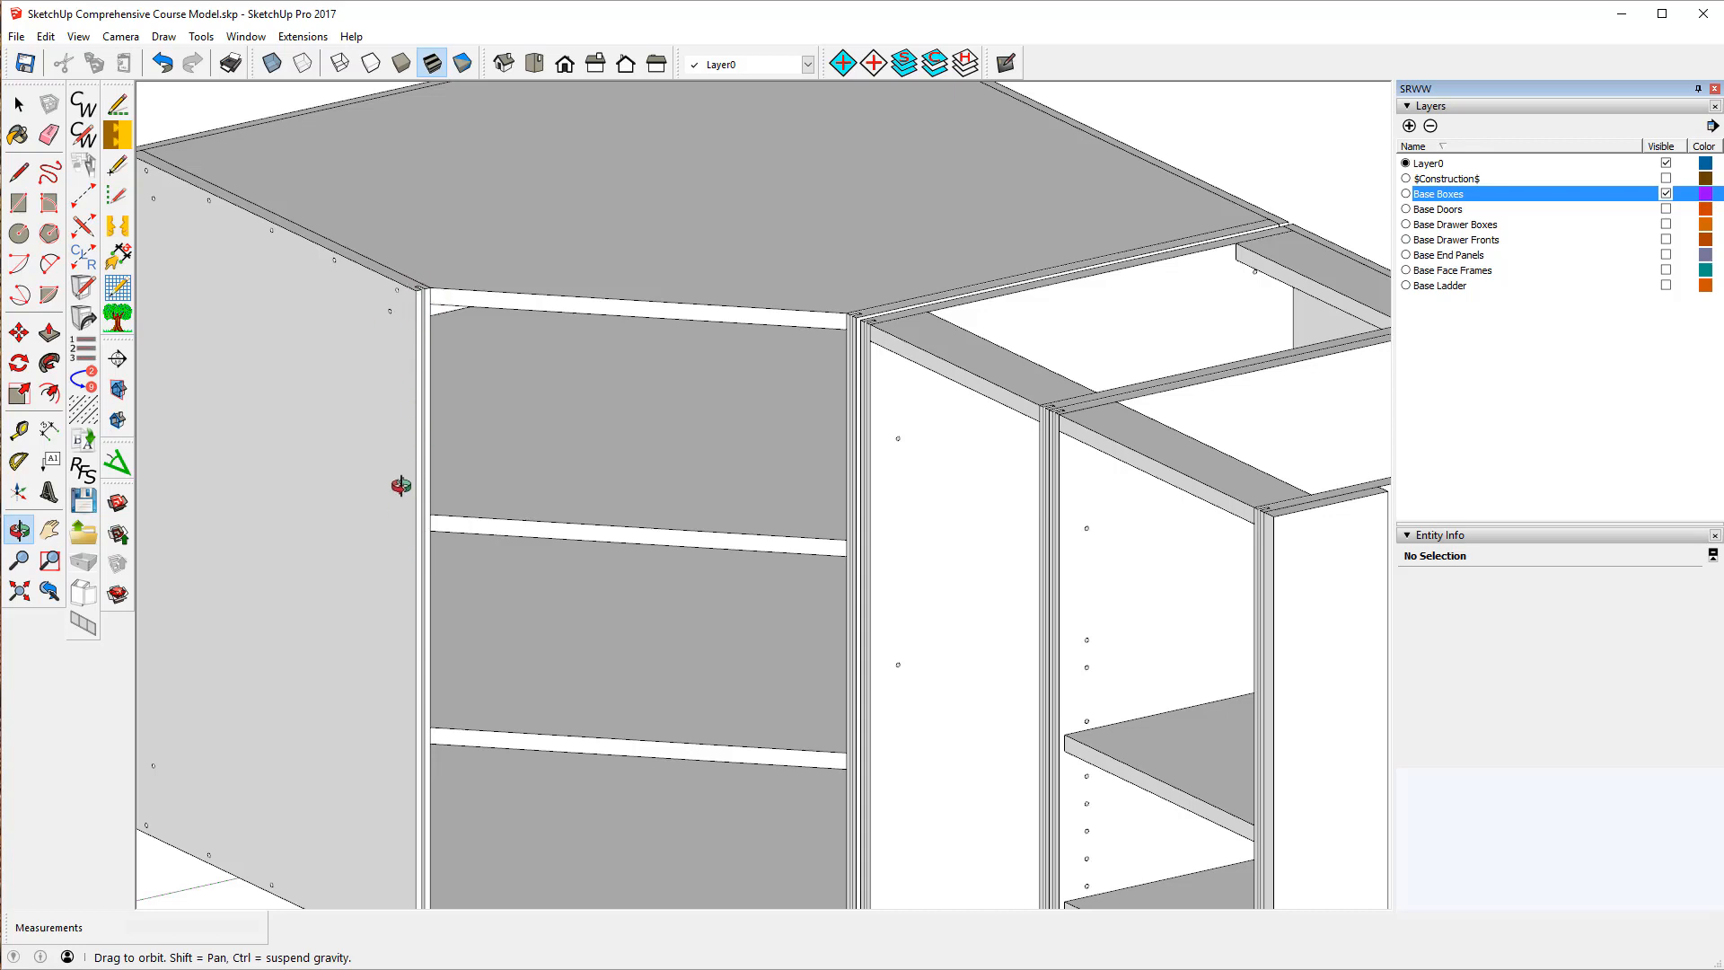
{"action": "scroll", "coordinate": [430, 251], "scroll_direction": "down", "scroll_amount": 2}
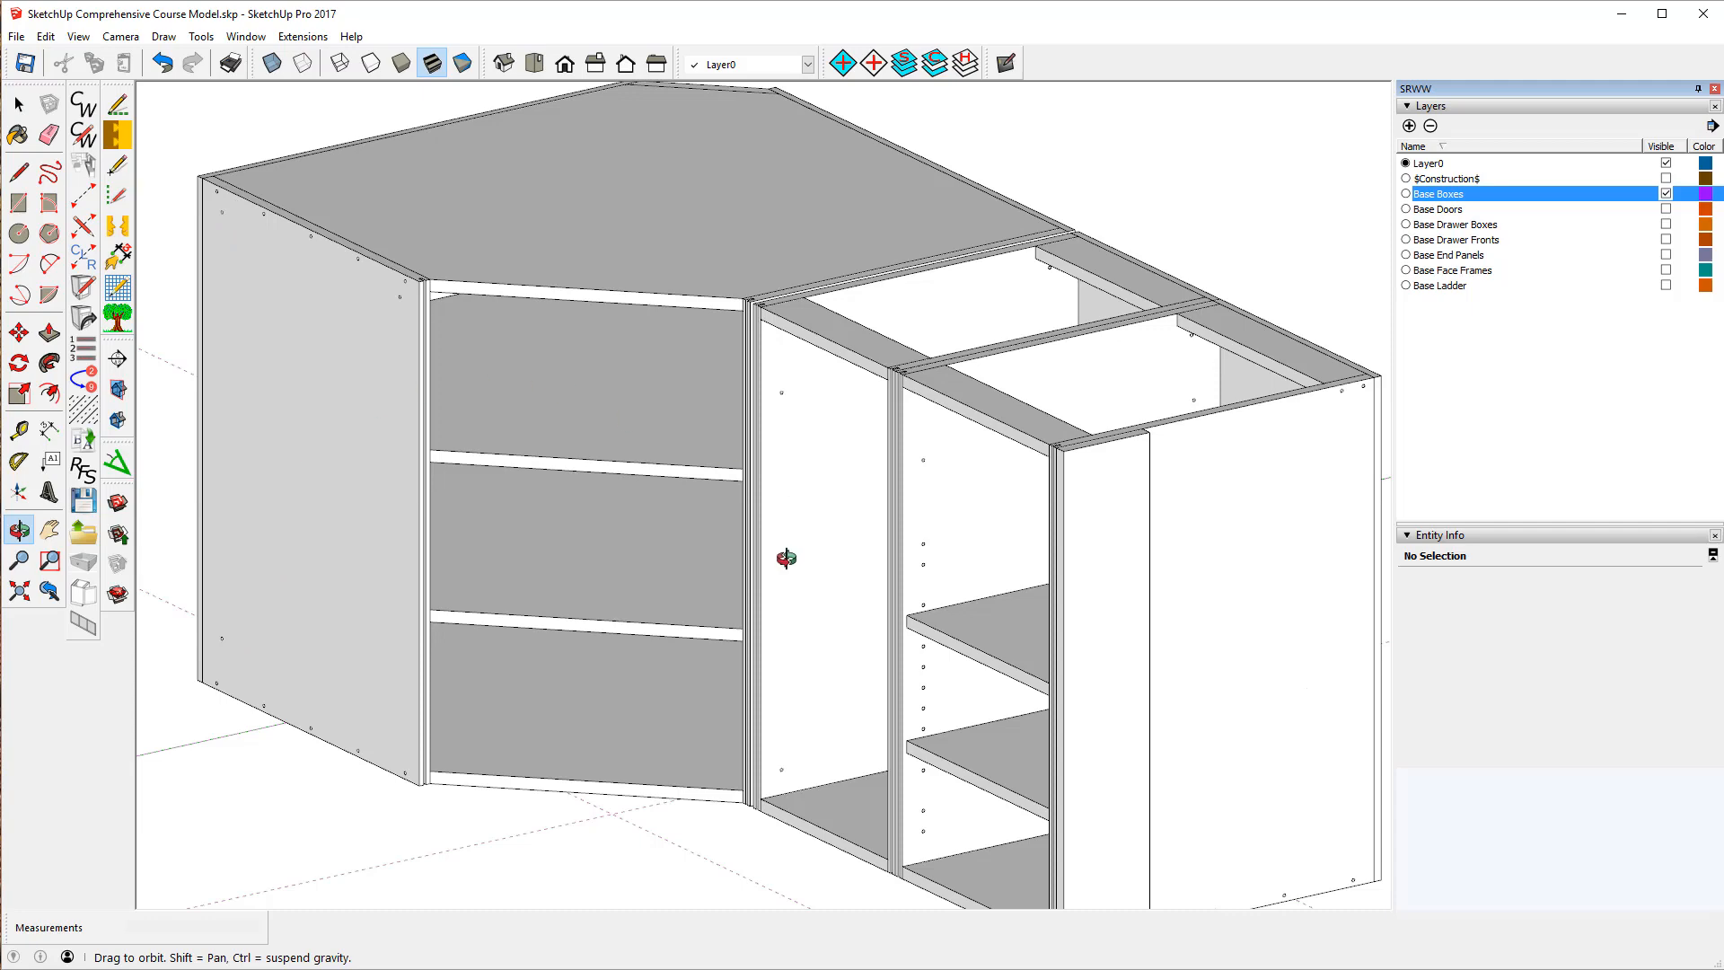
- Examine the cabinet boxes' interiors, shelves and shelf-pin holes from the front, both ends and above
{"action": "left_click_drag", "start_coordinate": [816, 439], "coordinate": [1058, 250]}
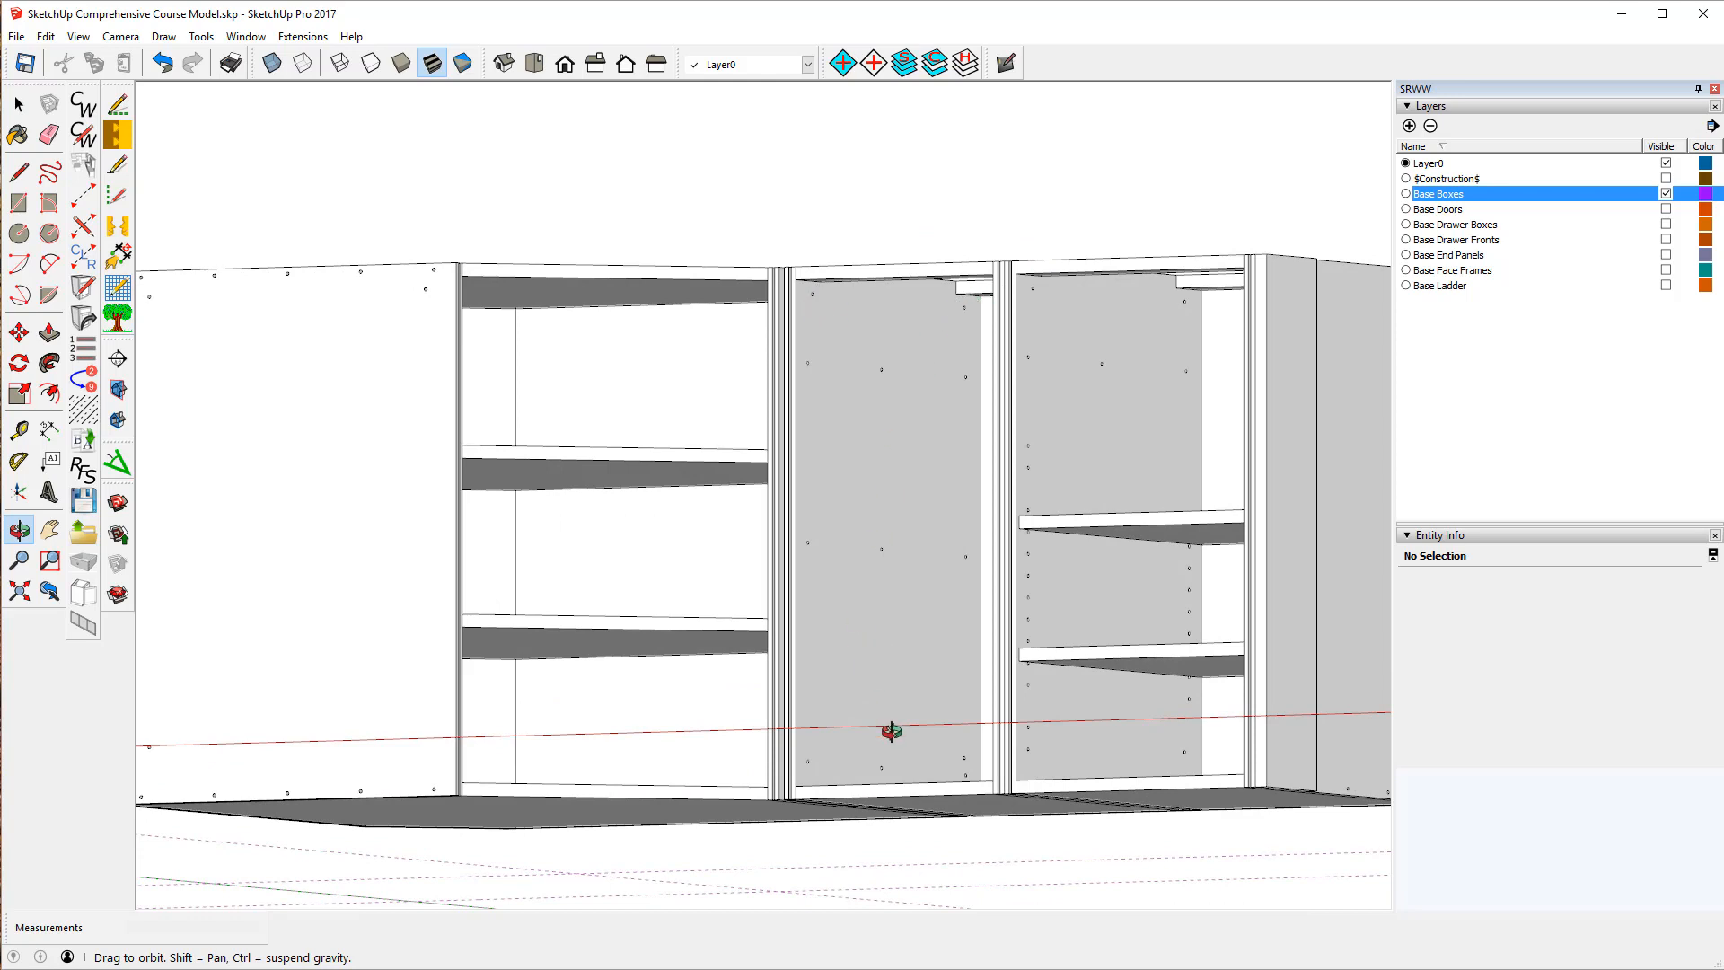
{"action": "left_click_drag", "start_coordinate": [881, 673], "coordinate": [920, 715]}
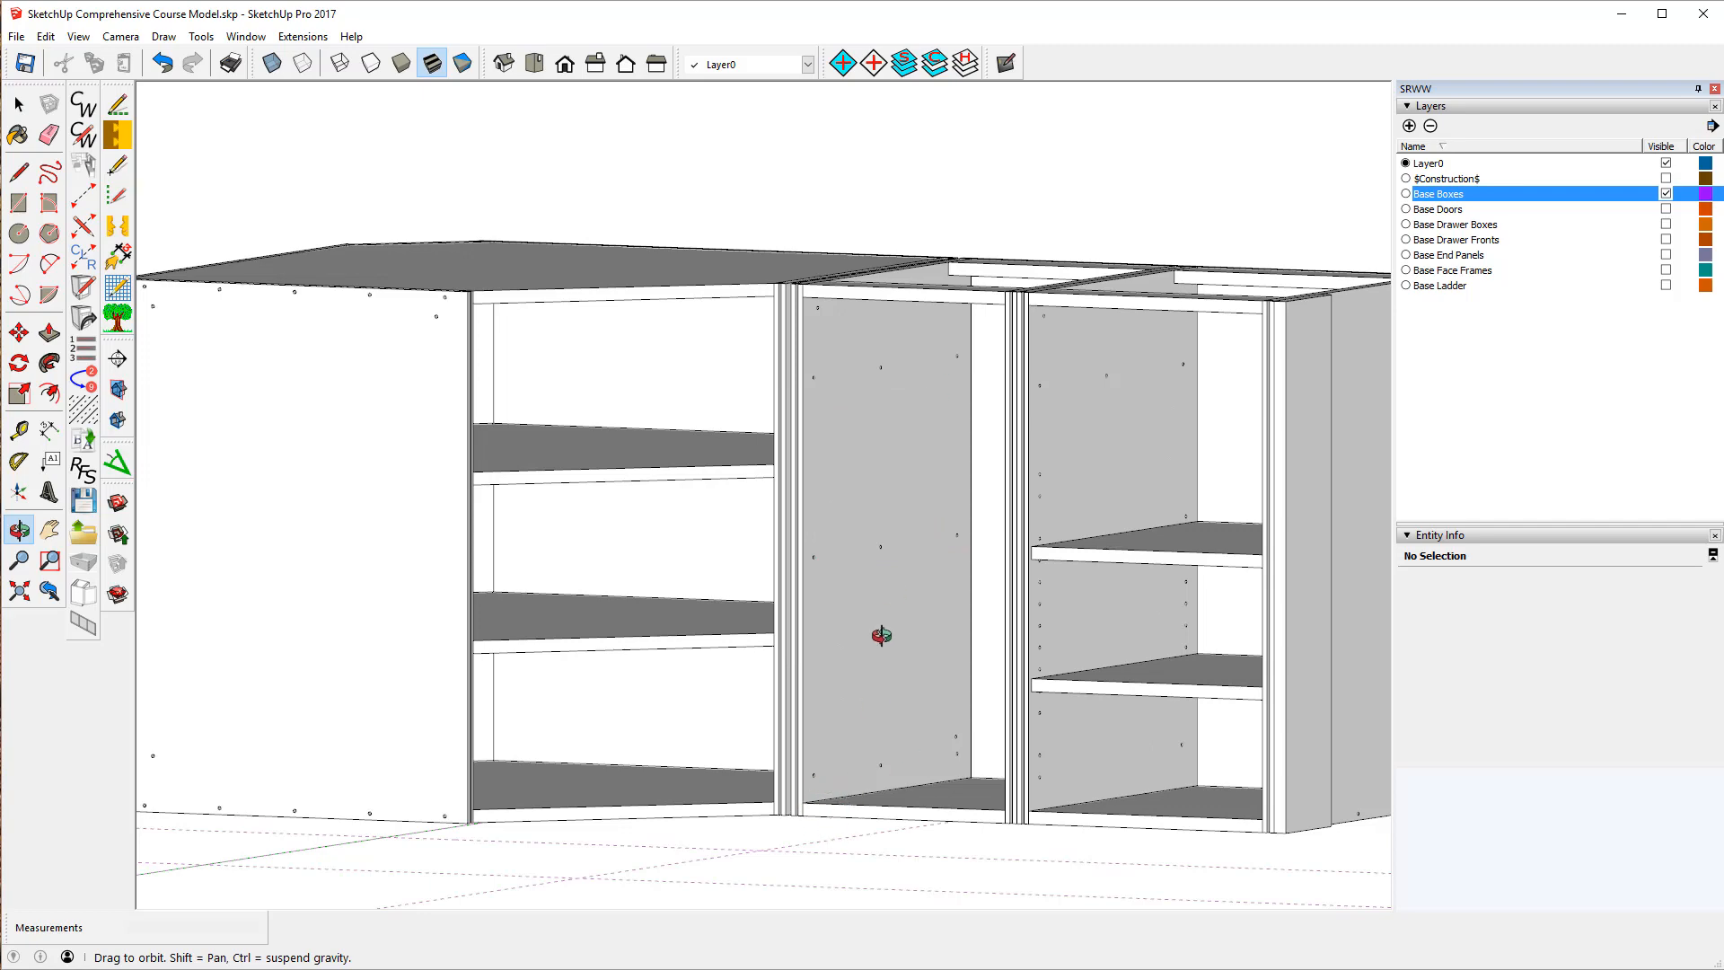
{"action": "left_click_drag", "start_coordinate": [867, 604], "coordinate": [503, 513]}
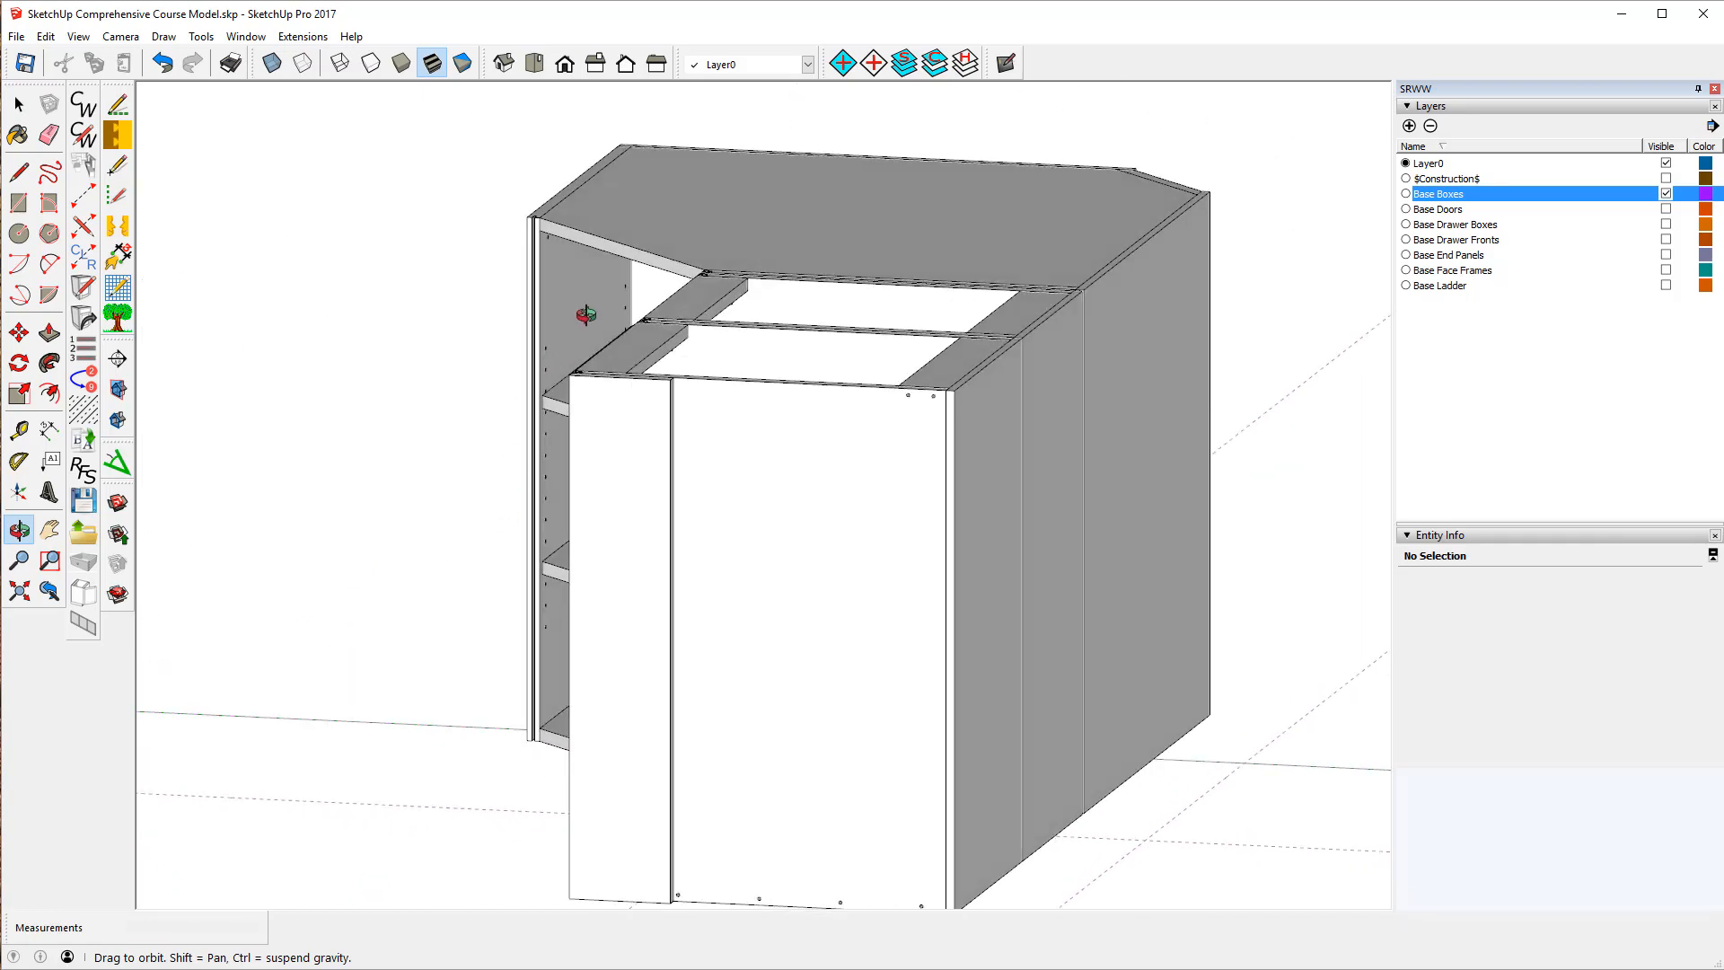
{"action": "left_click_drag", "start_coordinate": [509, 435], "coordinate": [1008, 338]}
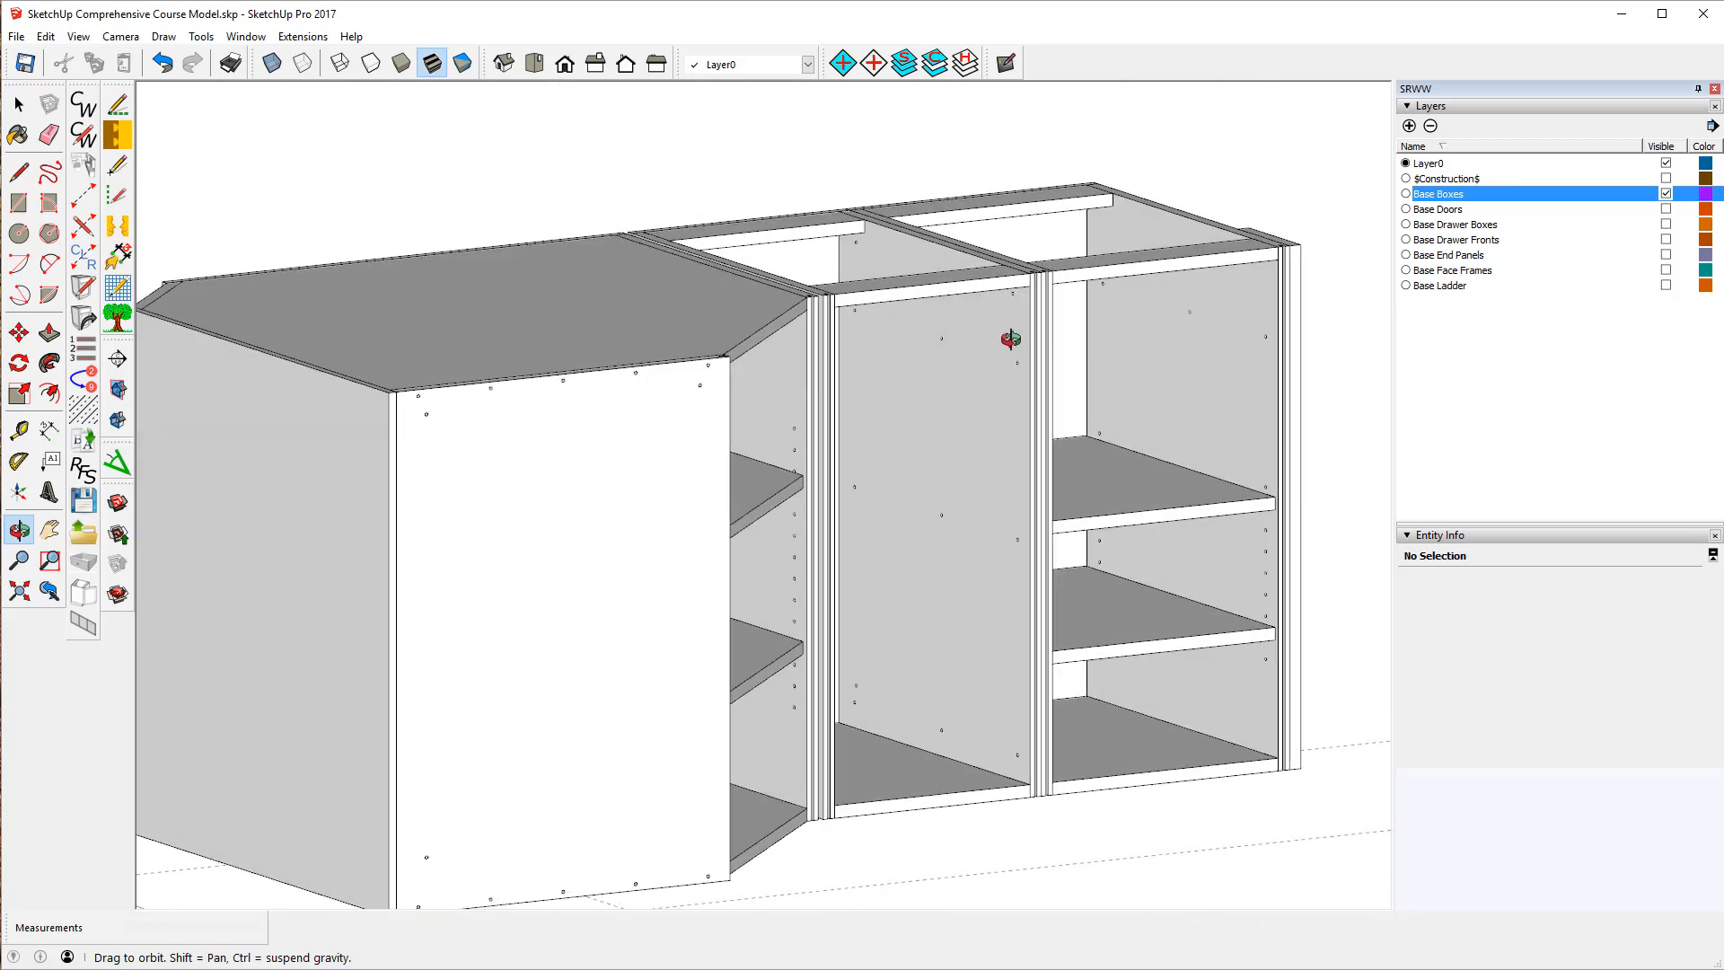
{"action": "left_click_drag", "start_coordinate": [1184, 486], "coordinate": [545, 448]}
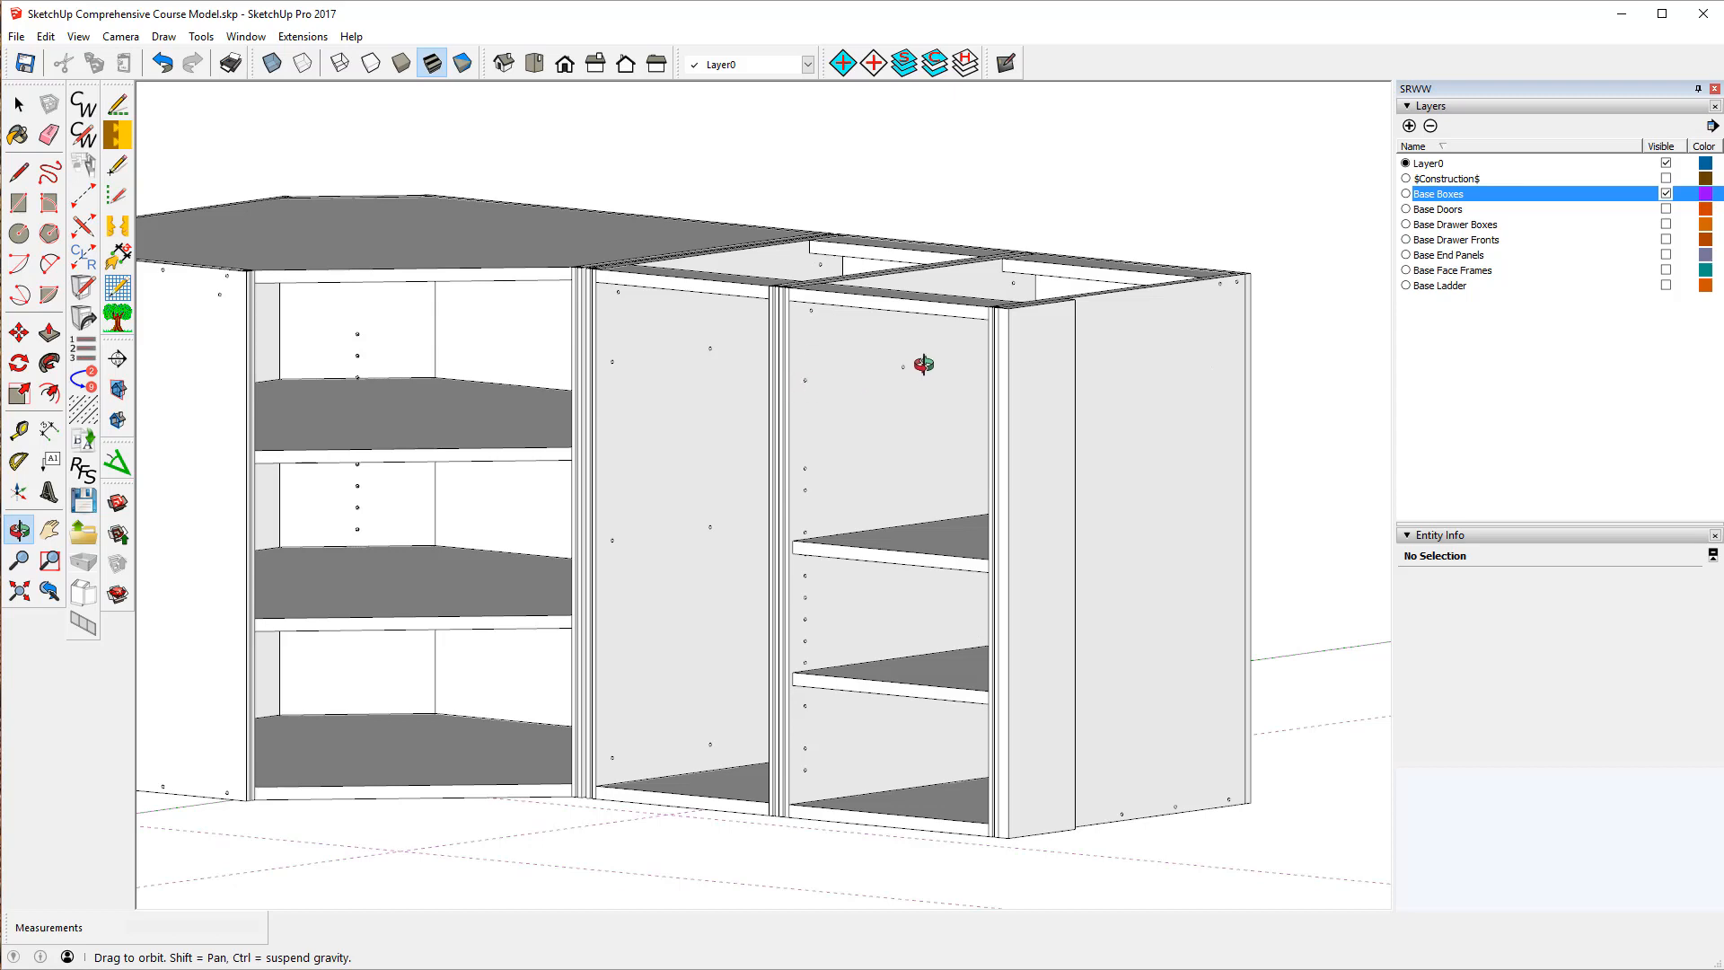
{"action": "left_click_drag", "start_coordinate": [835, 381], "coordinate": [870, 412]}
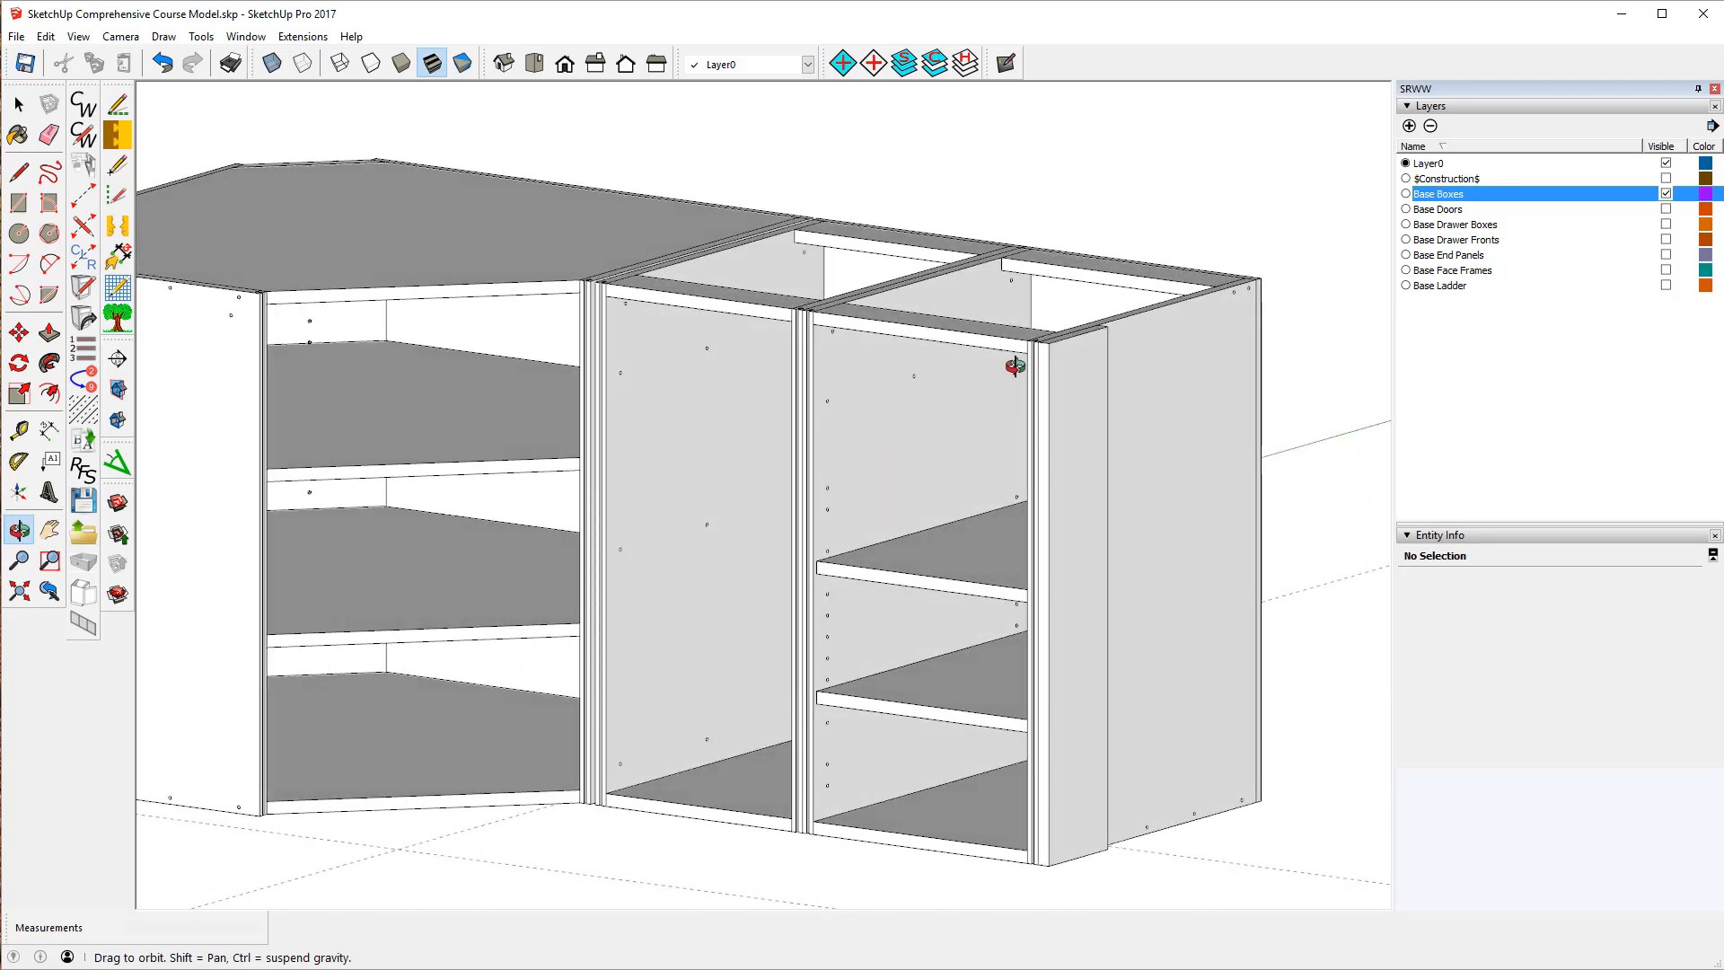
{"action": "left_click_drag", "start_coordinate": [871, 526], "coordinate": [818, 468]}
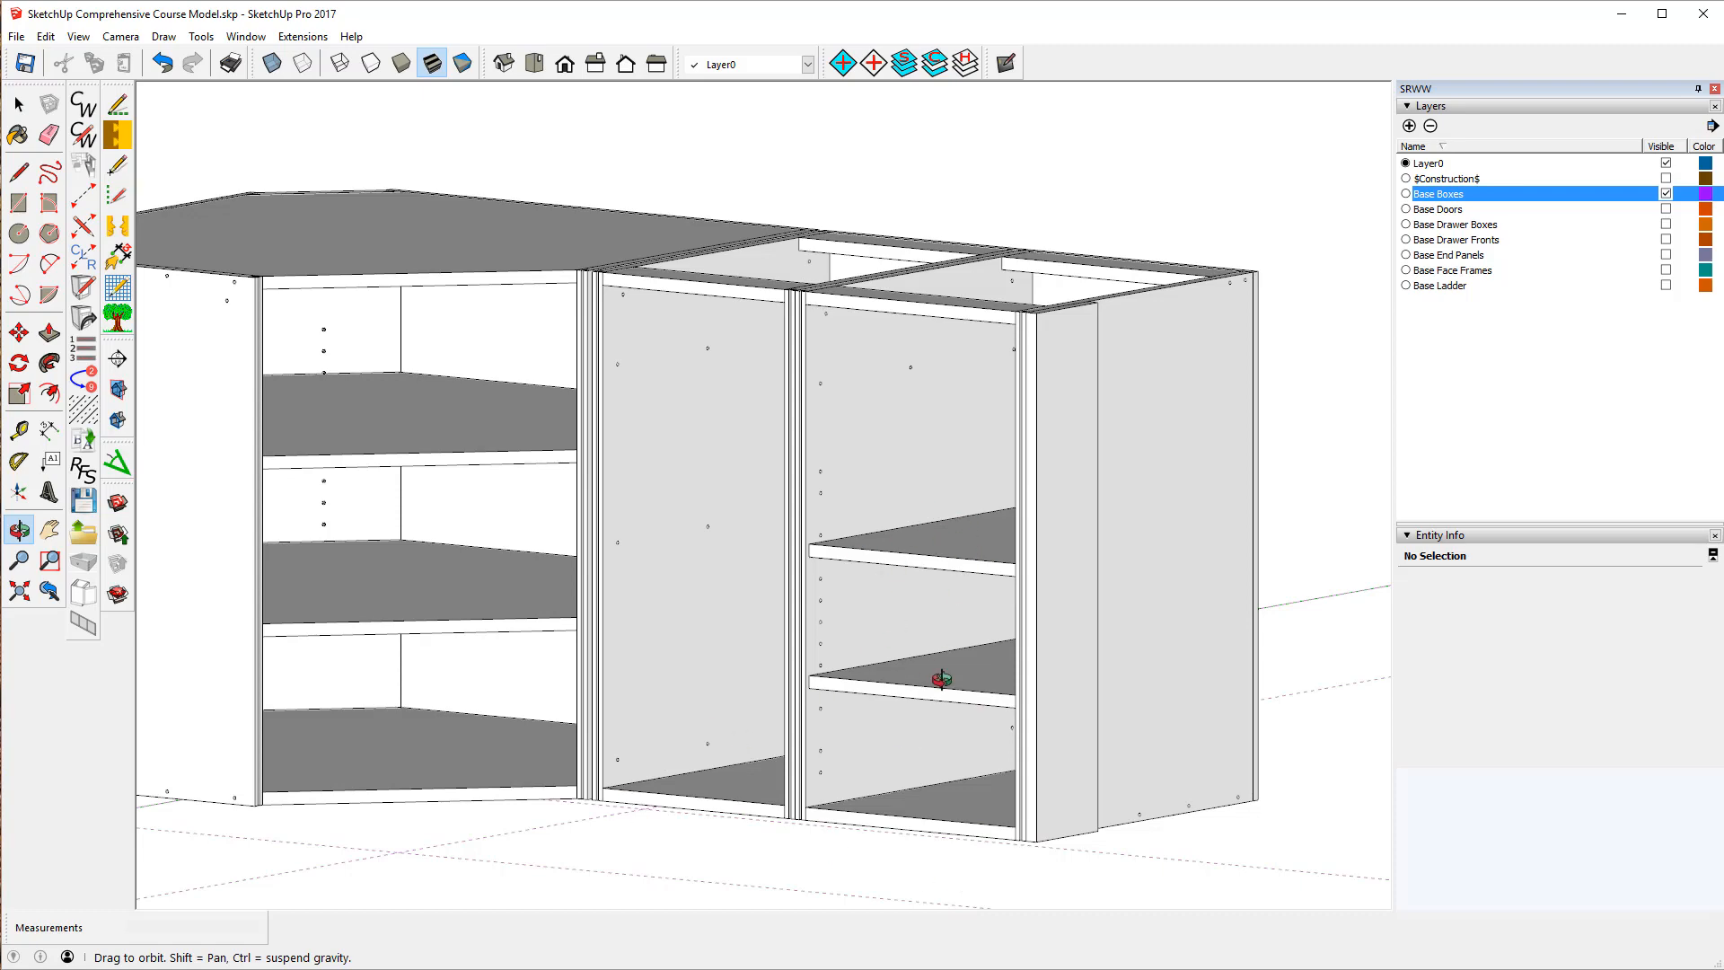
{"action": "left_click_drag", "start_coordinate": [760, 461], "coordinate": [755, 577]}
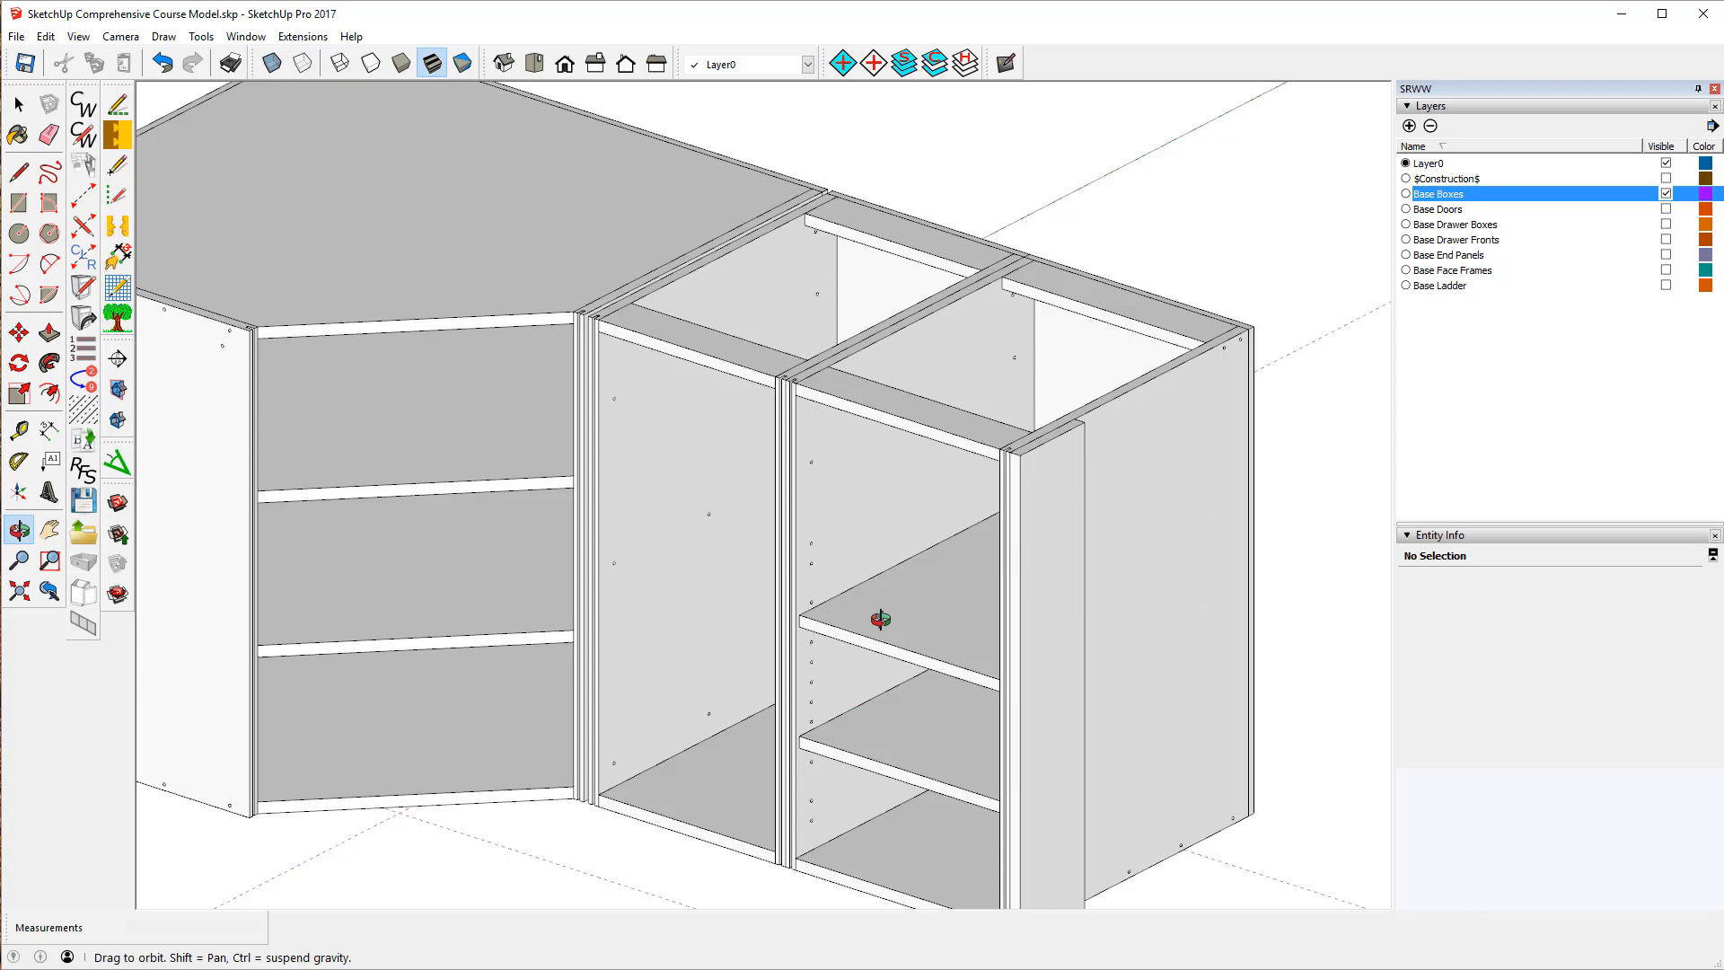
{"action": "scroll", "coordinate": [1011, 369], "scroll_direction": "down", "scroll_amount": 3}
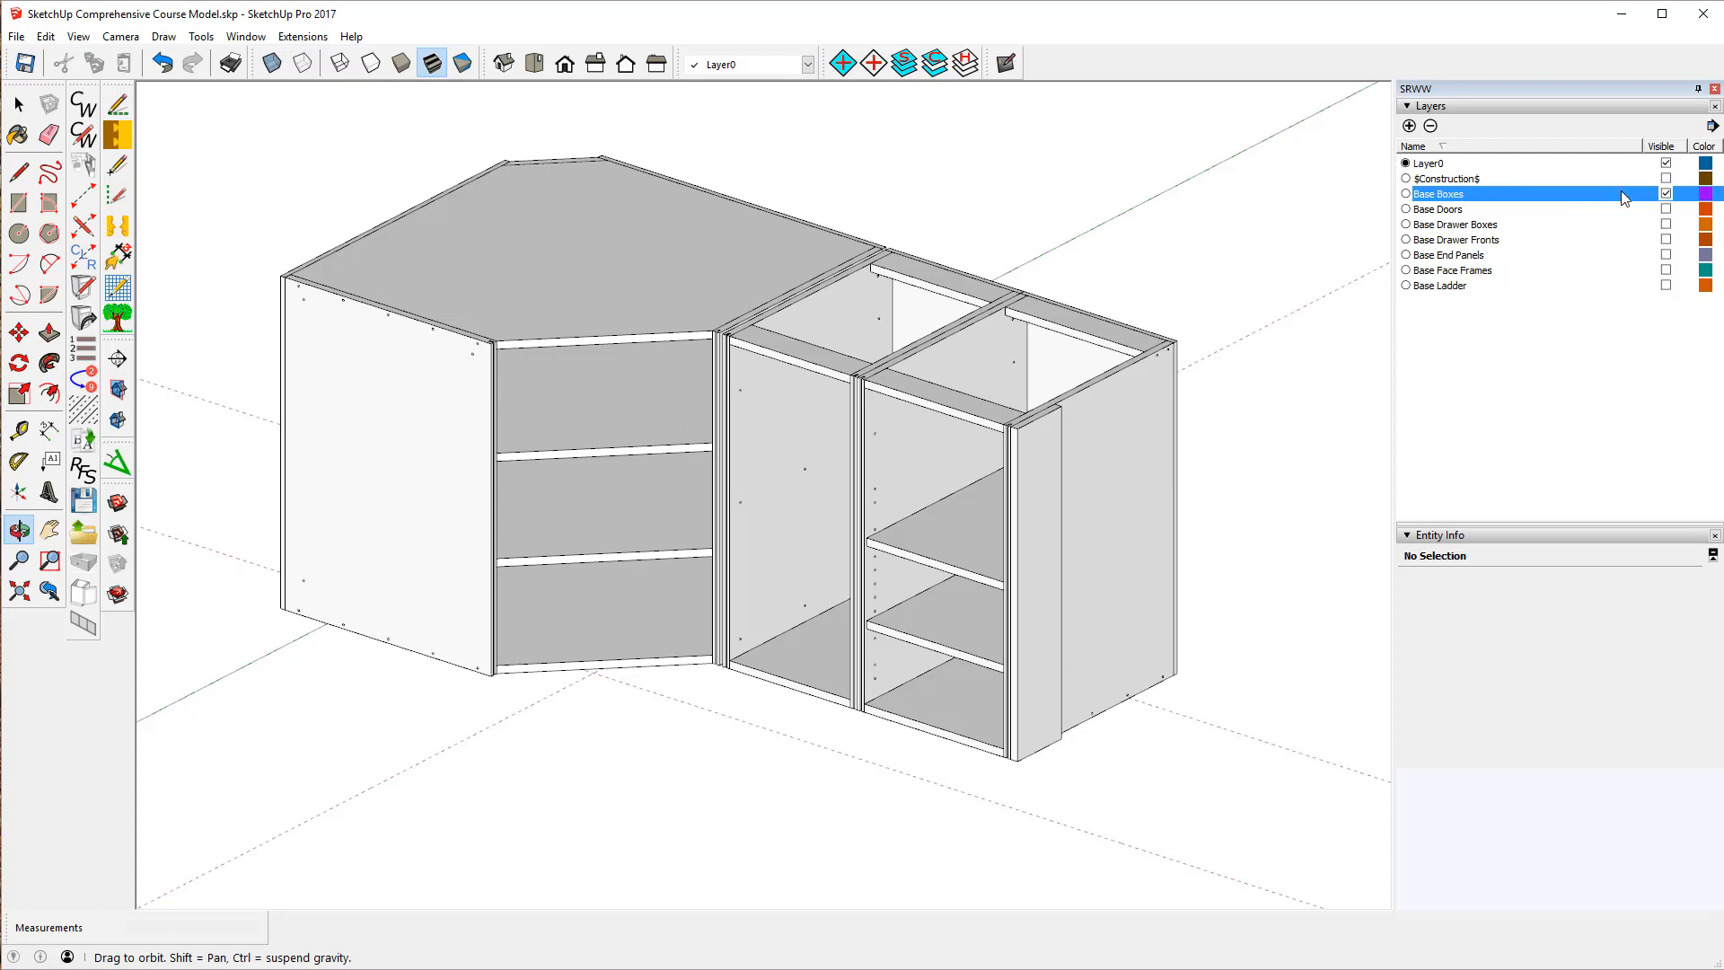
- Switch the visible cabinet layer from Base Boxes to Base Doors and examine the doors' stile and rail joints
{"action": "left_click", "coordinate": [1666, 194]}
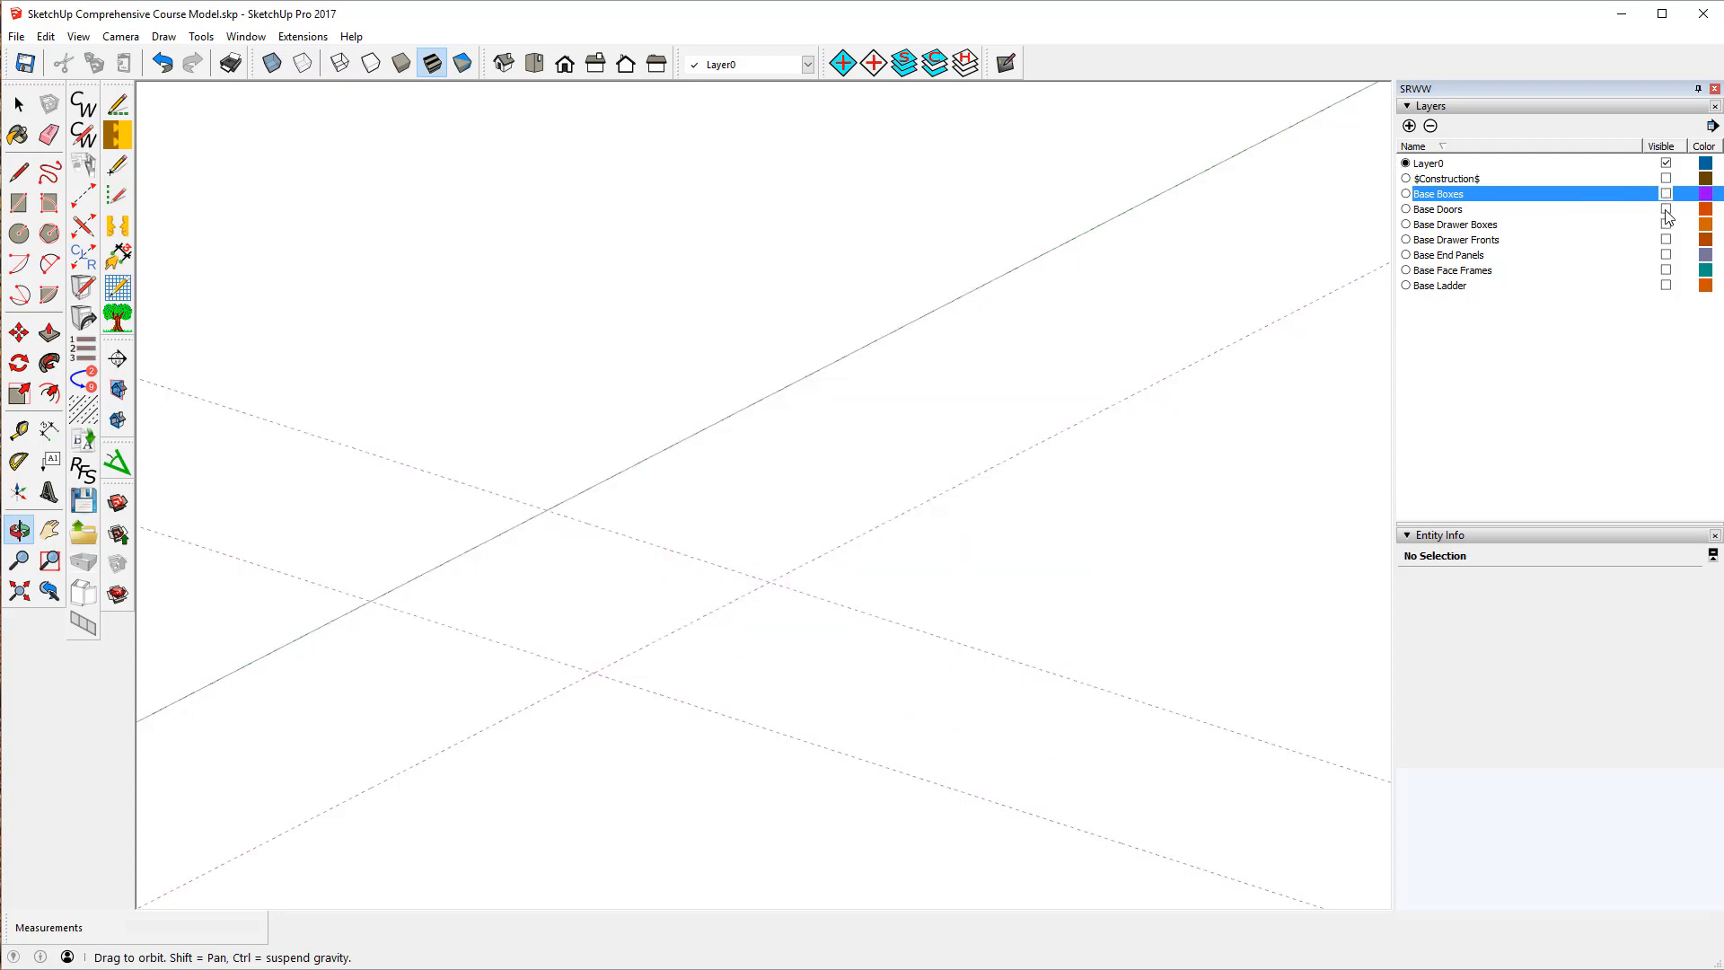
{"action": "left_click", "coordinate": [1665, 210]}
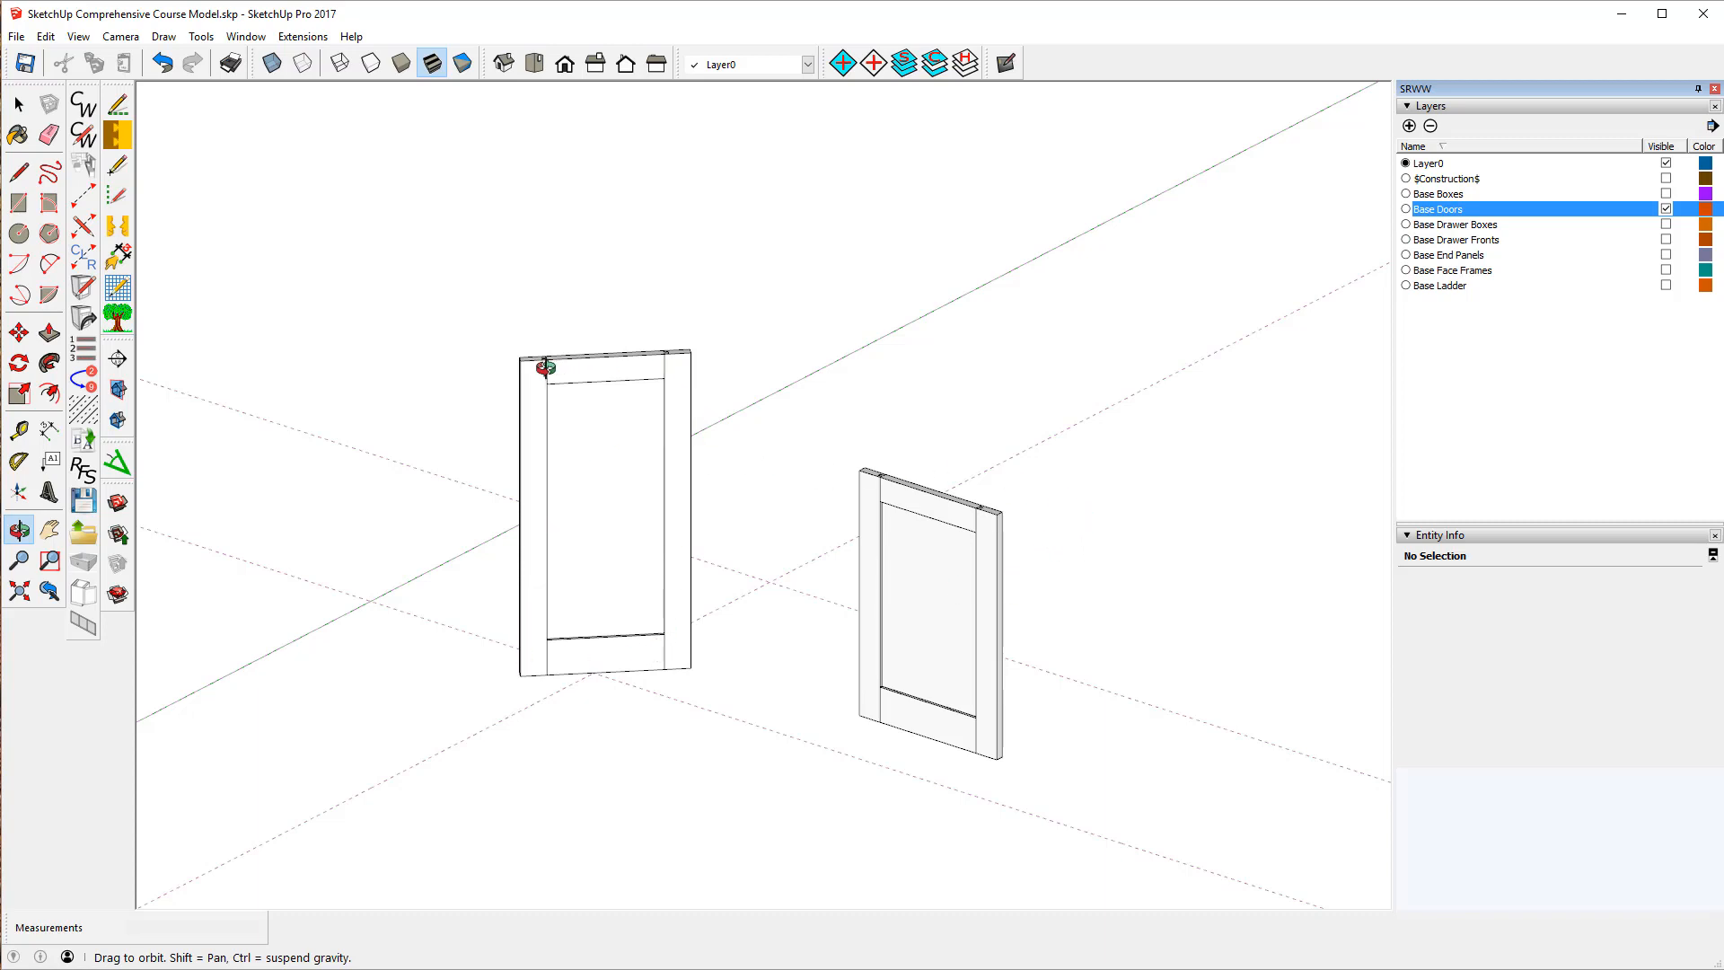
{"action": "left_click_drag", "start_coordinate": [551, 358], "coordinate": [537, 416]}
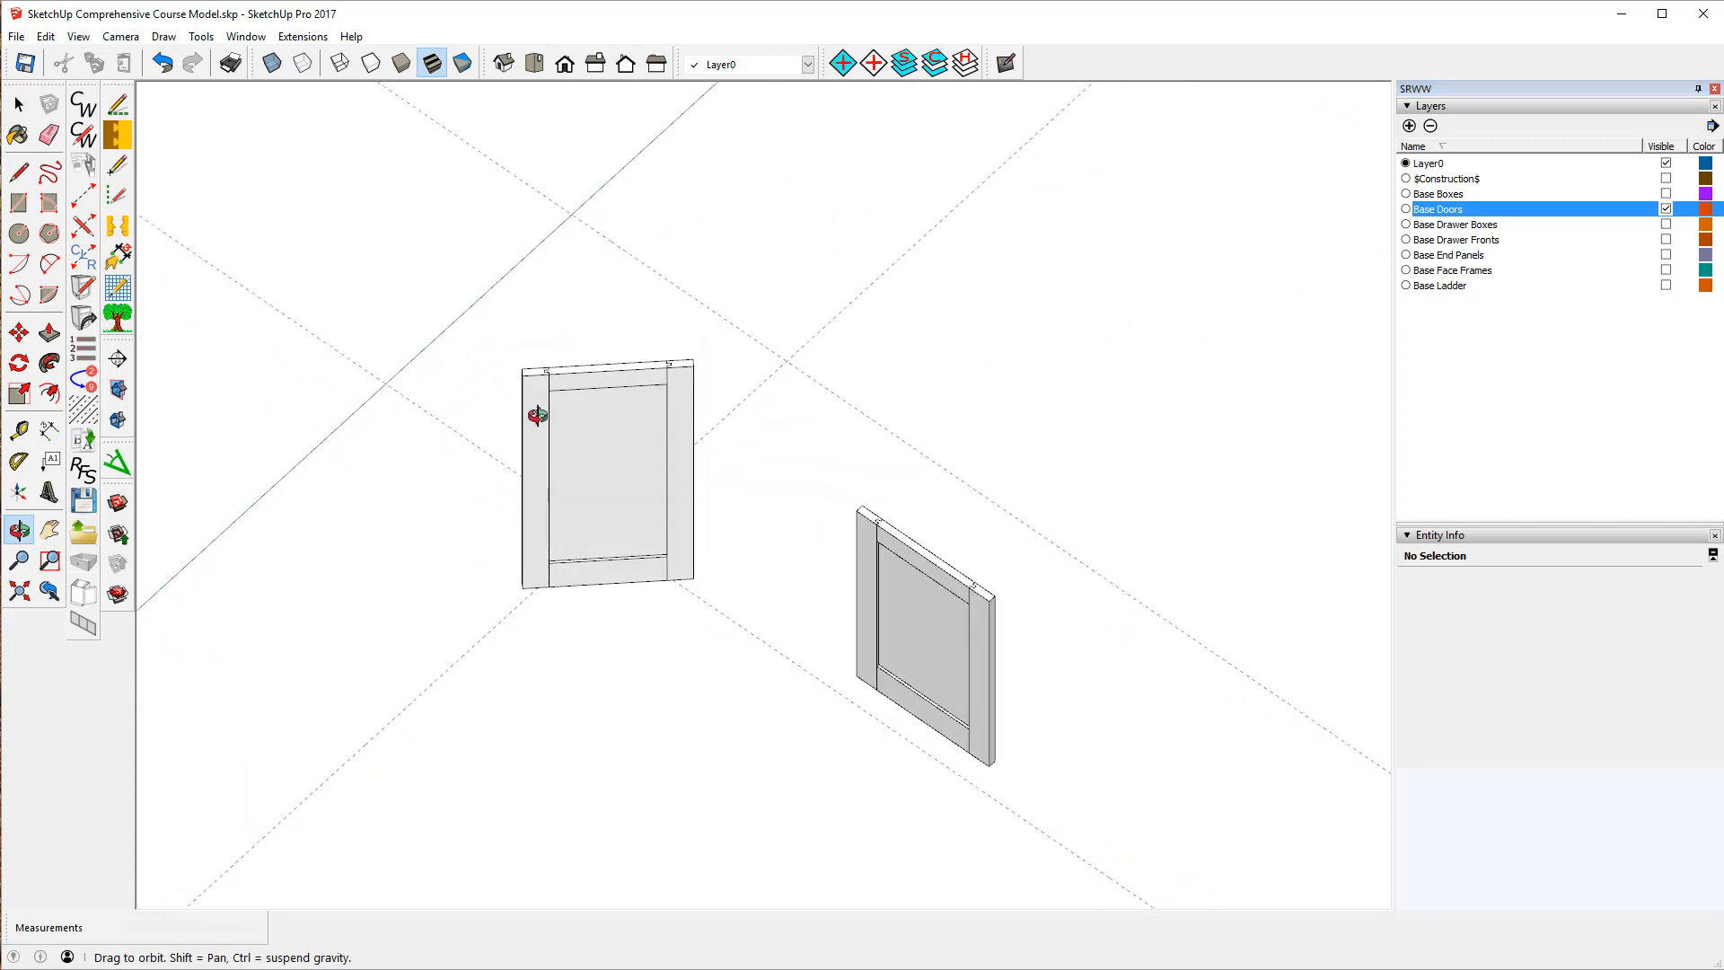
{"action": "scroll", "coordinate": [537, 415], "scroll_direction": "up", "scroll_amount": 6}
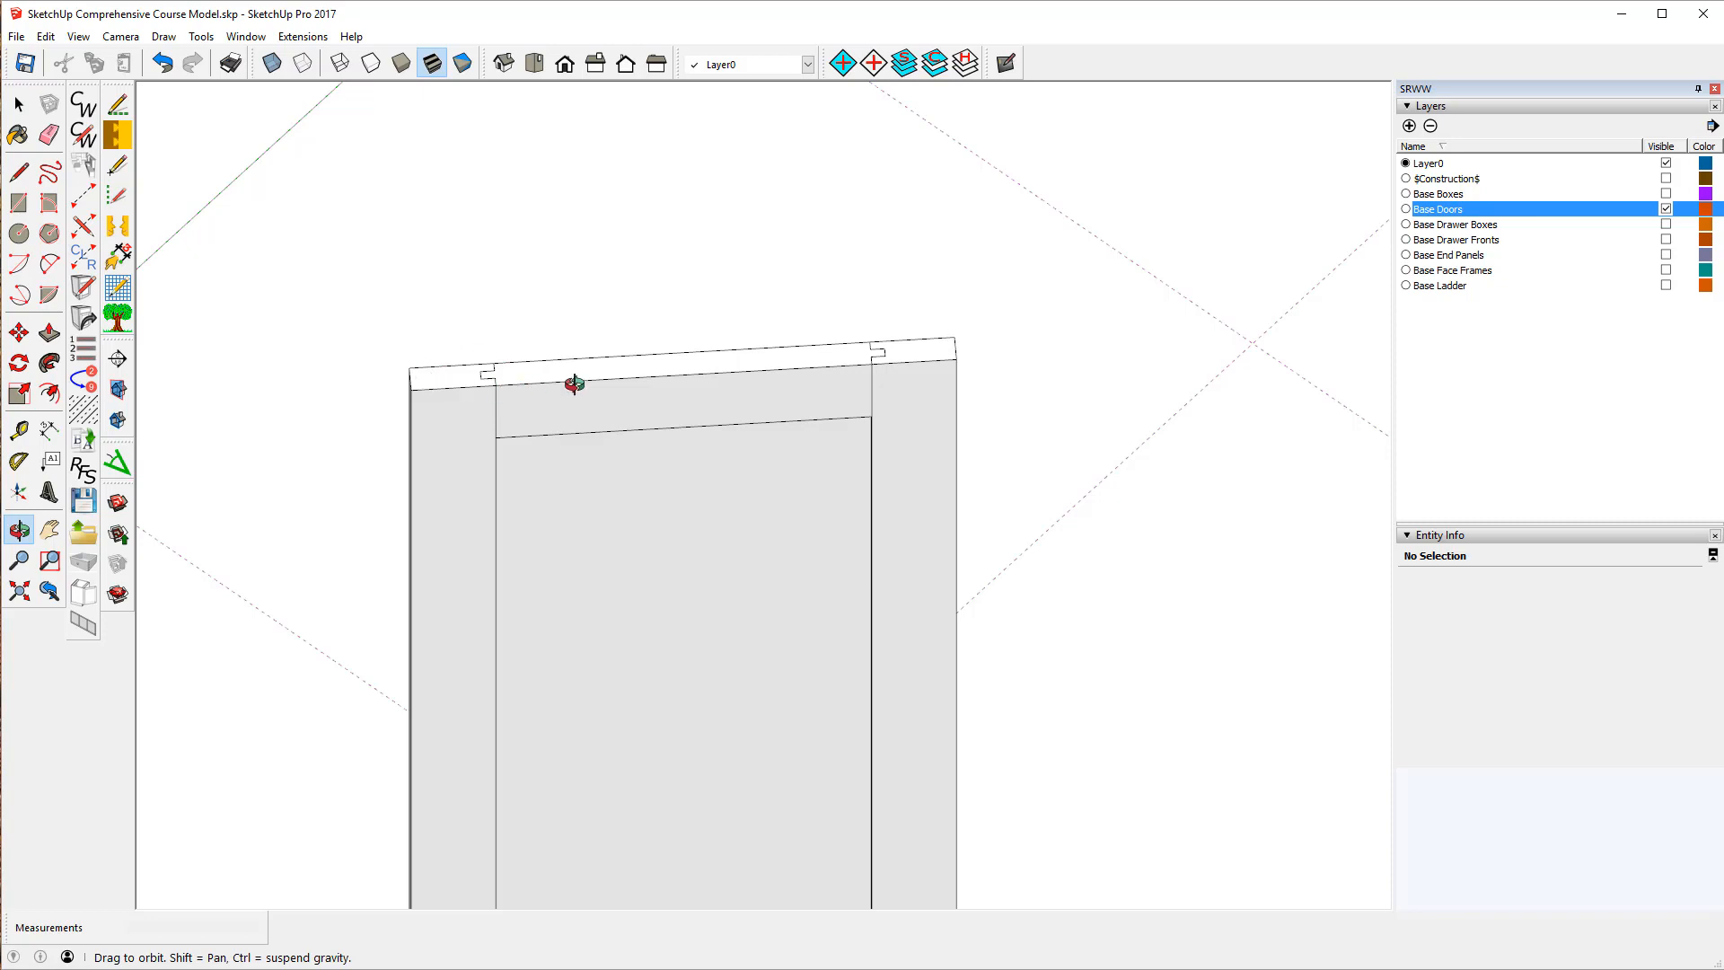
{"action": "scroll", "coordinate": [490, 314], "scroll_direction": "down", "scroll_amount": 4}
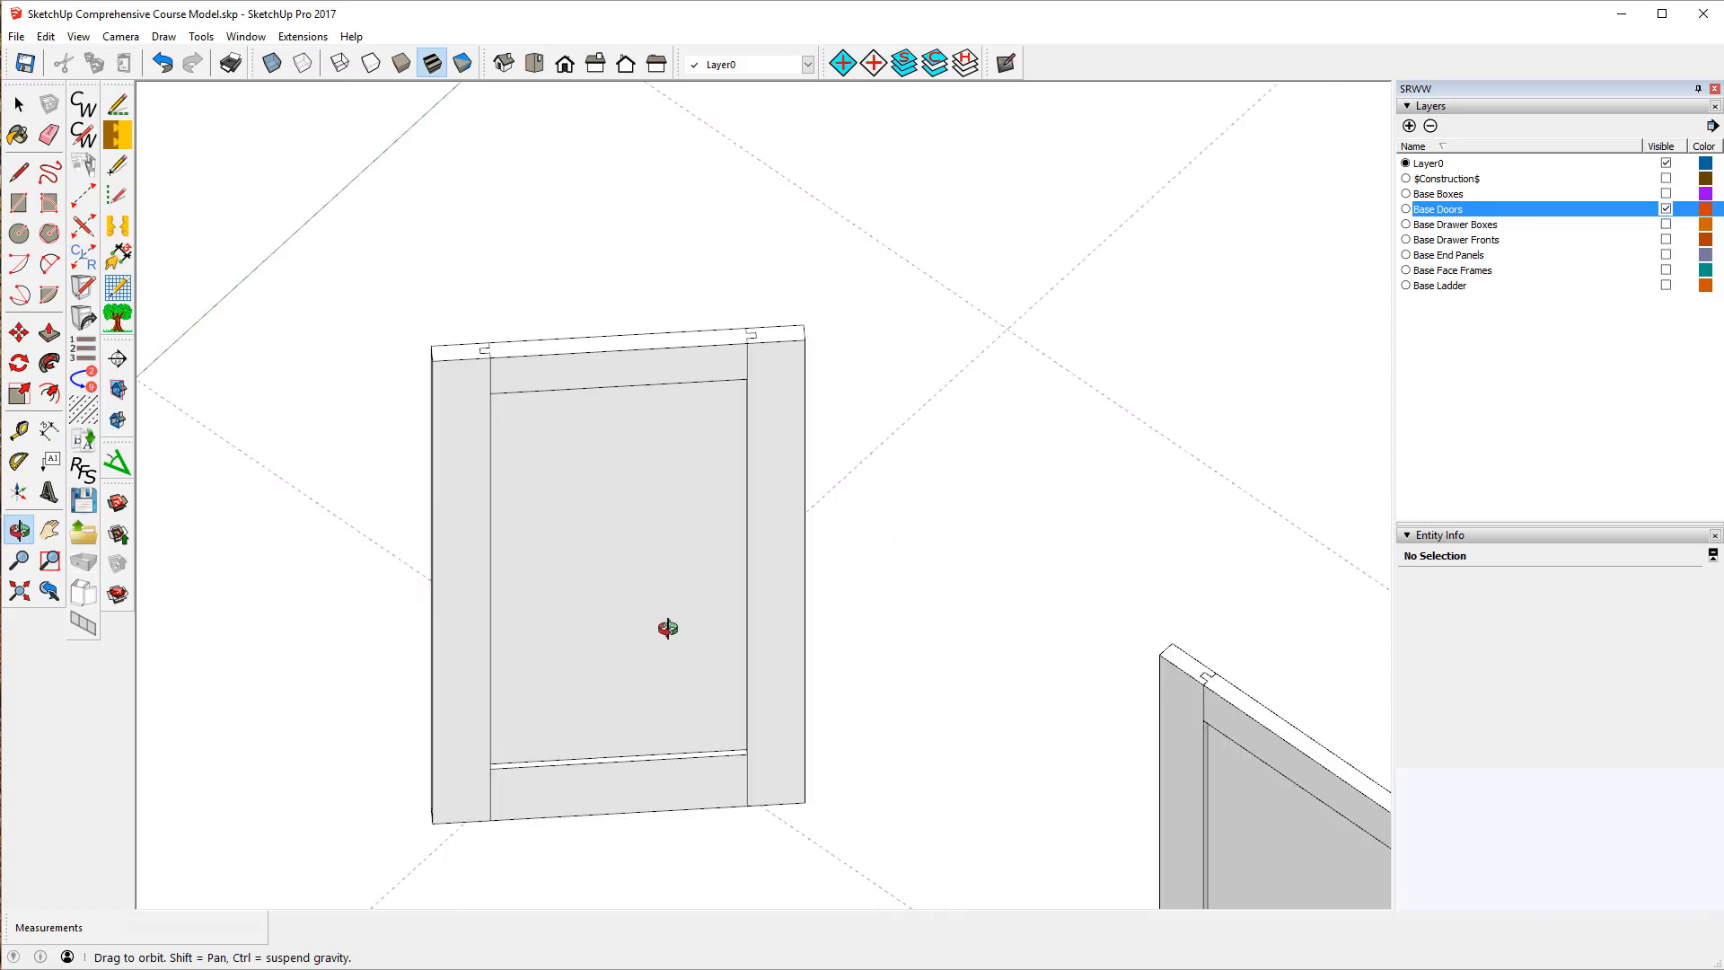
{"action": "left_click_drag", "start_coordinate": [658, 654], "coordinate": [671, 413]}
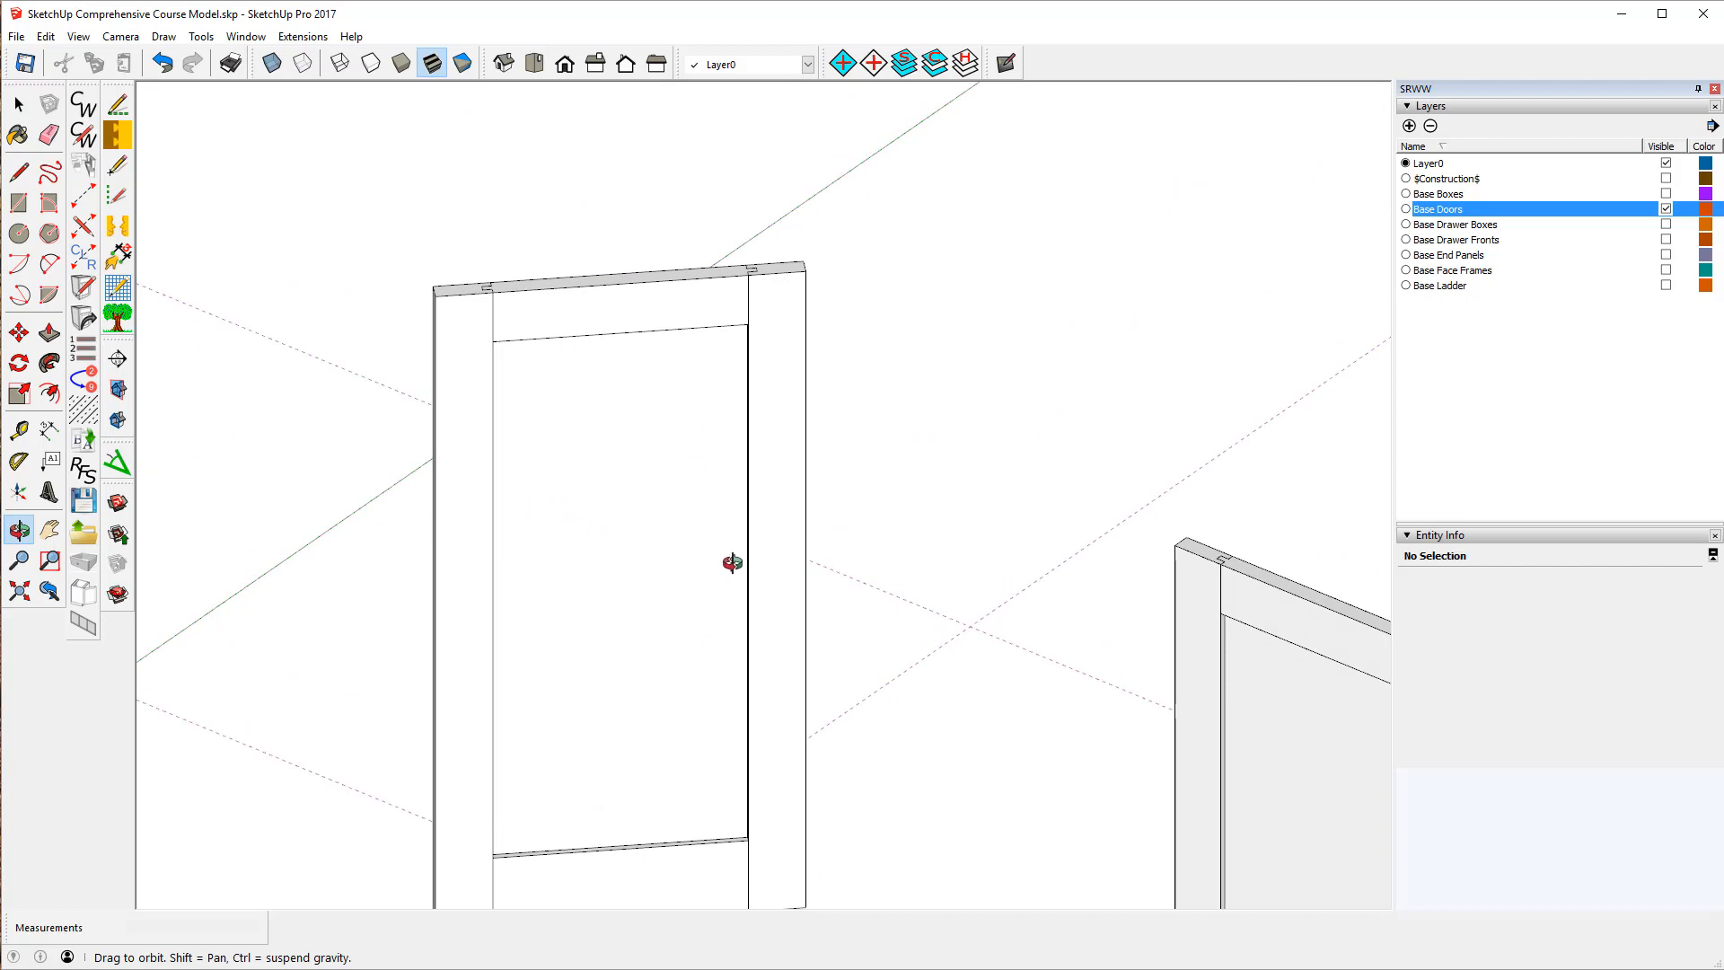
{"action": "scroll", "coordinate": [736, 528], "scroll_direction": "down", "scroll_amount": 5}
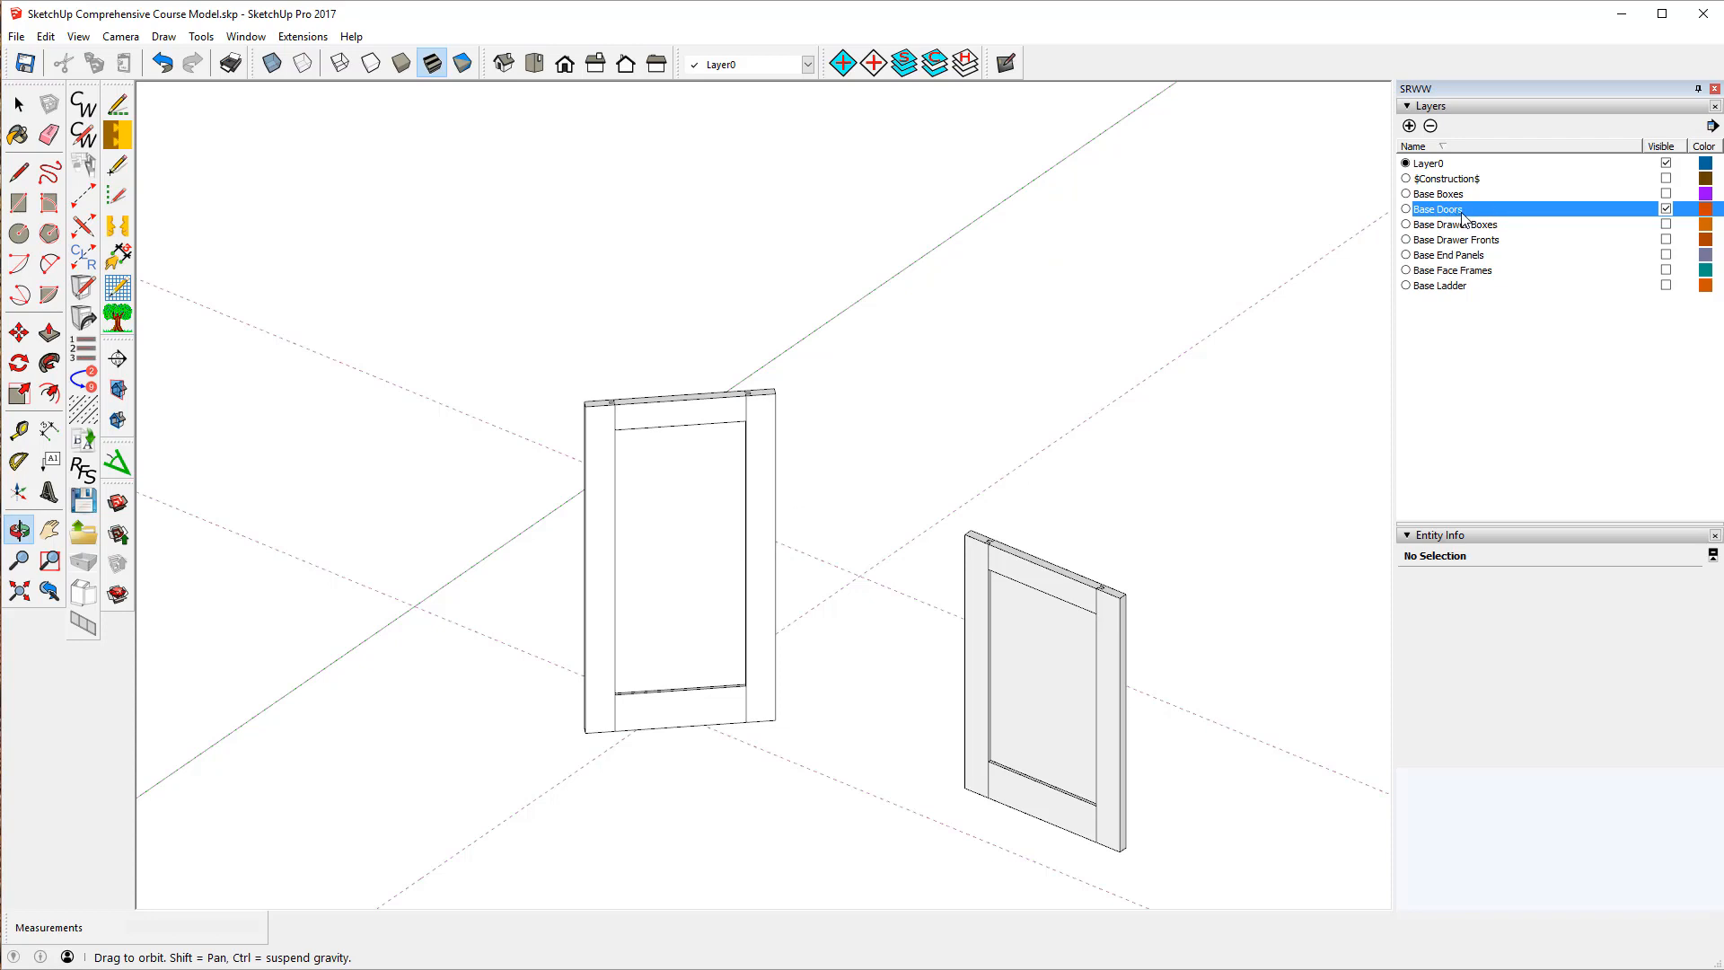
- Hide the doors and view the Base Drawer Boxes and Base Drawer Fronts layers one at a time
{"action": "left_click", "coordinate": [1665, 209]}
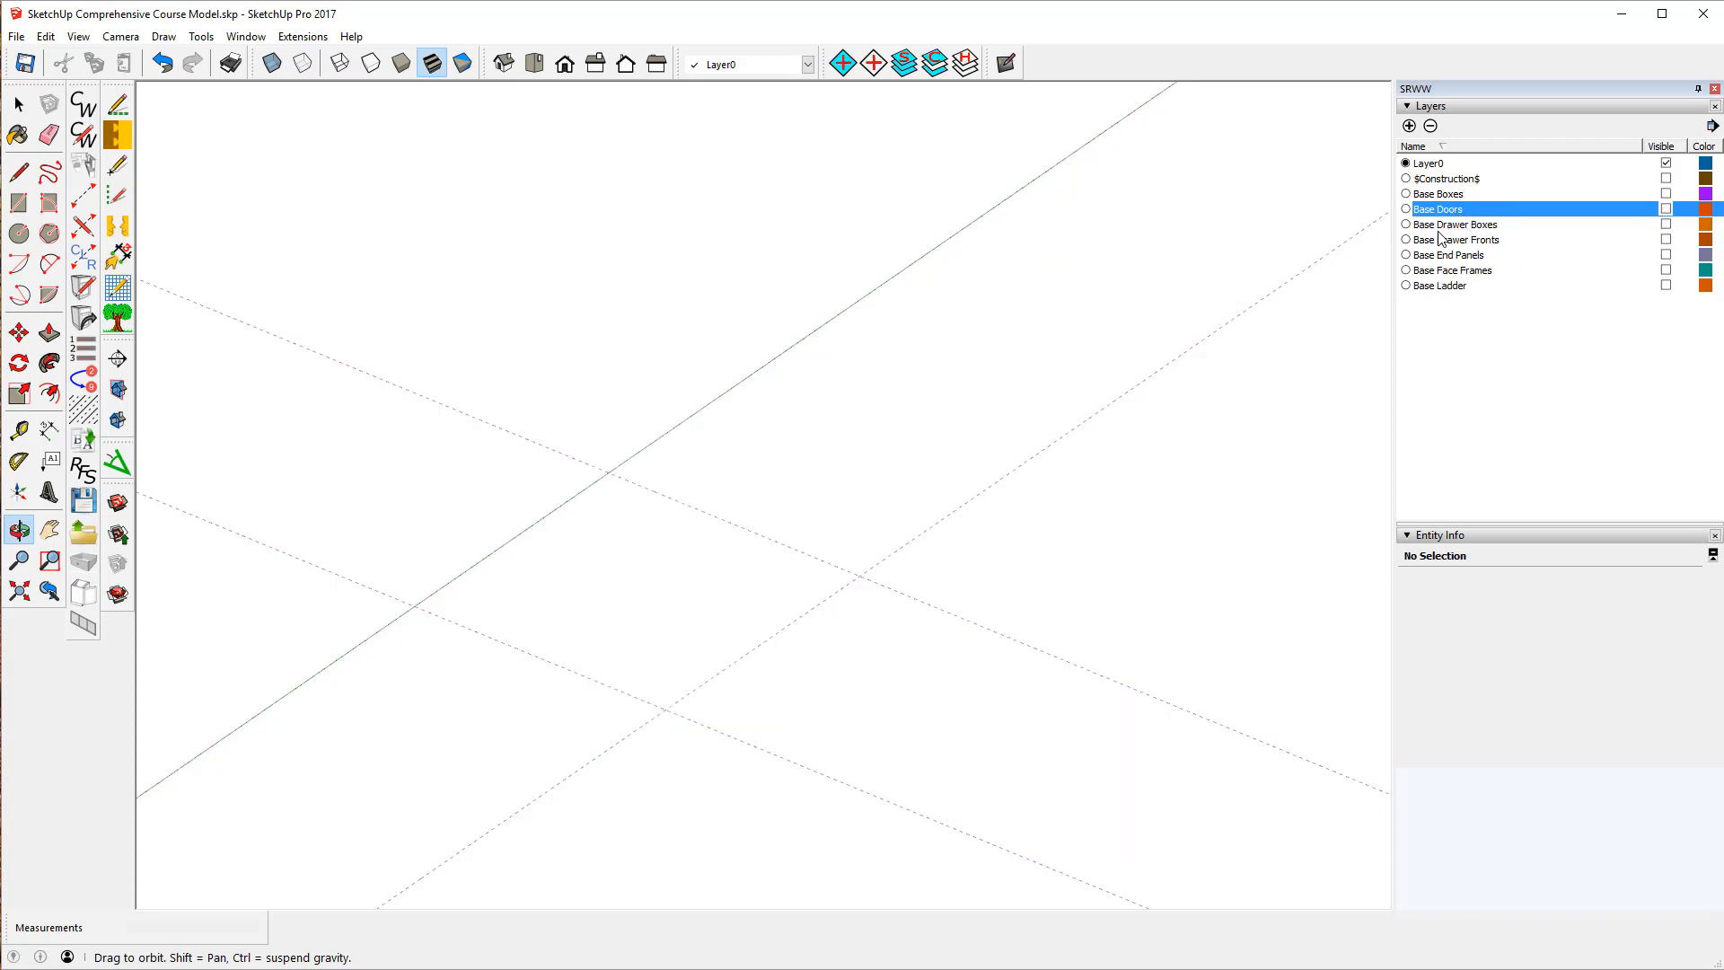
{"action": "left_click", "coordinate": [1666, 225]}
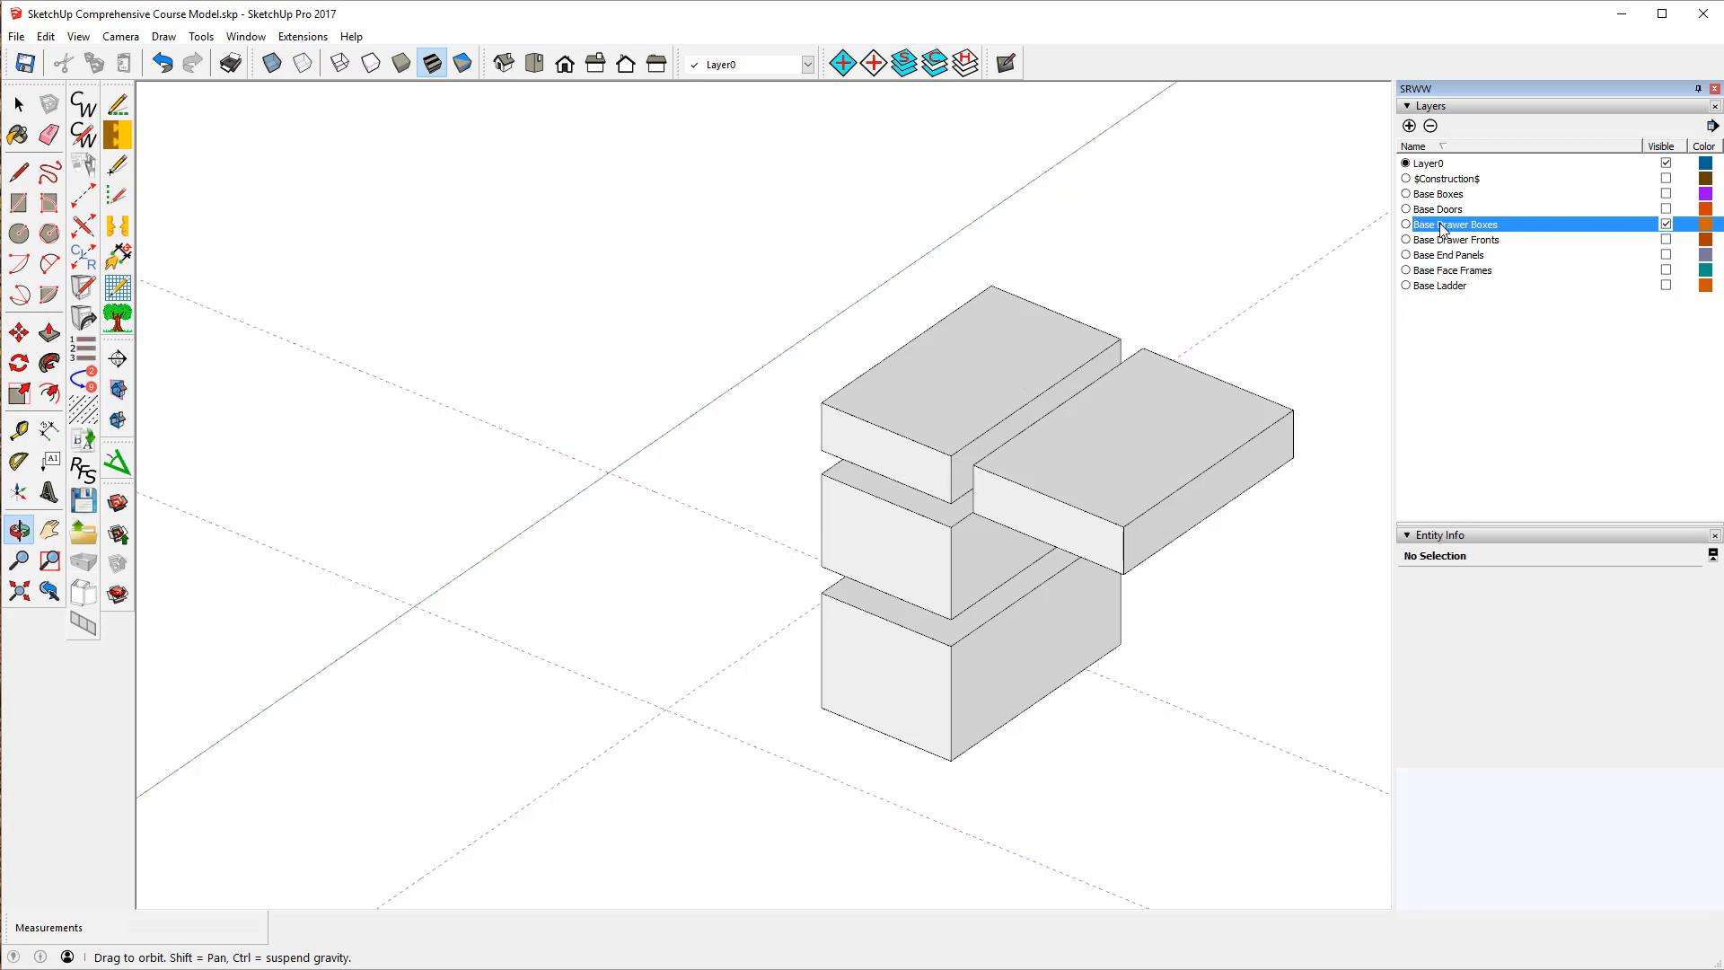
{"action": "left_click", "coordinate": [1665, 223]}
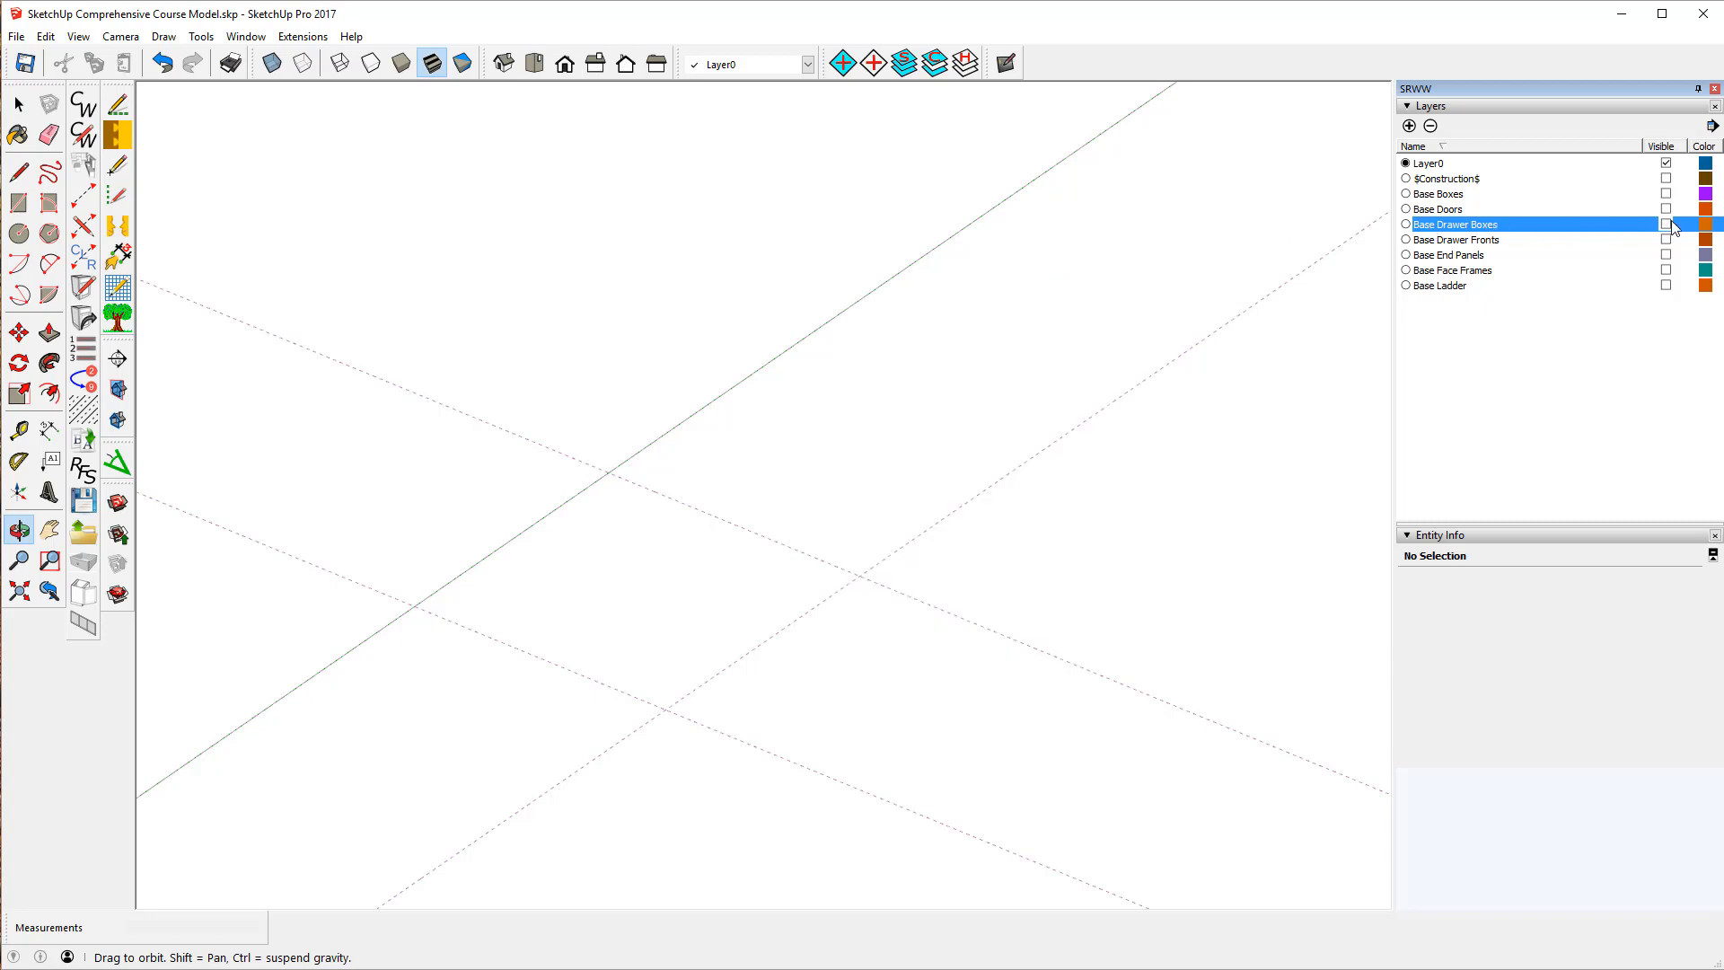
{"action": "left_click", "coordinate": [1665, 239]}
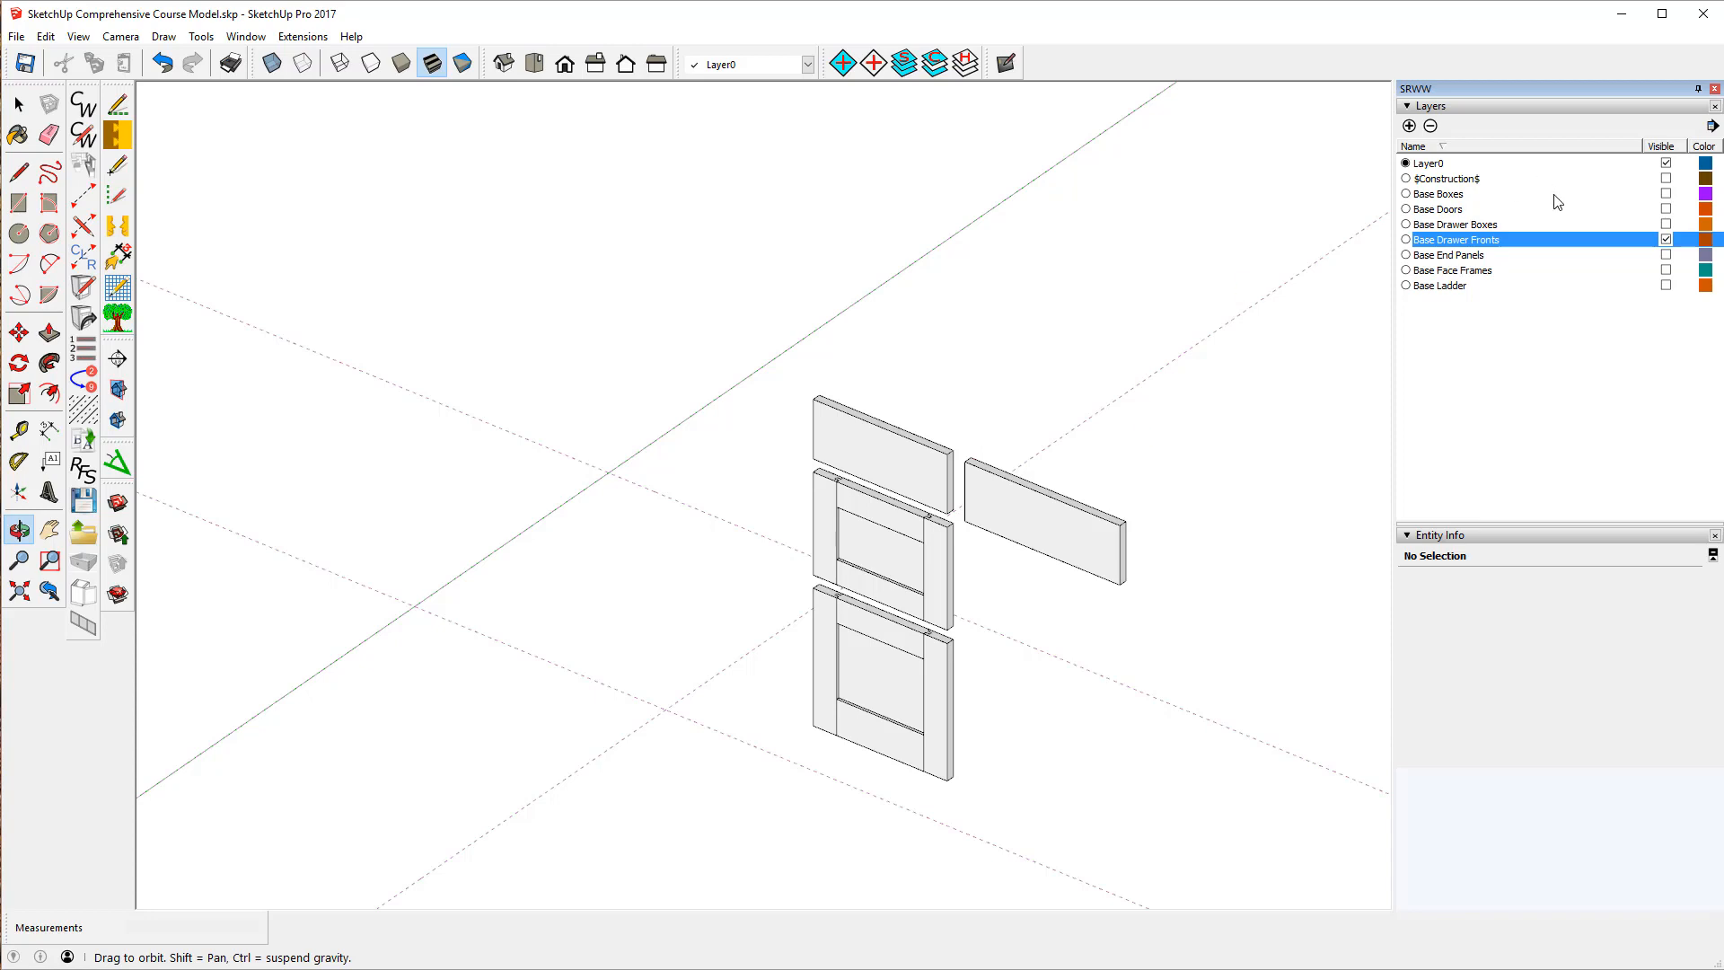
{"action": "left_click", "coordinate": [1665, 240]}
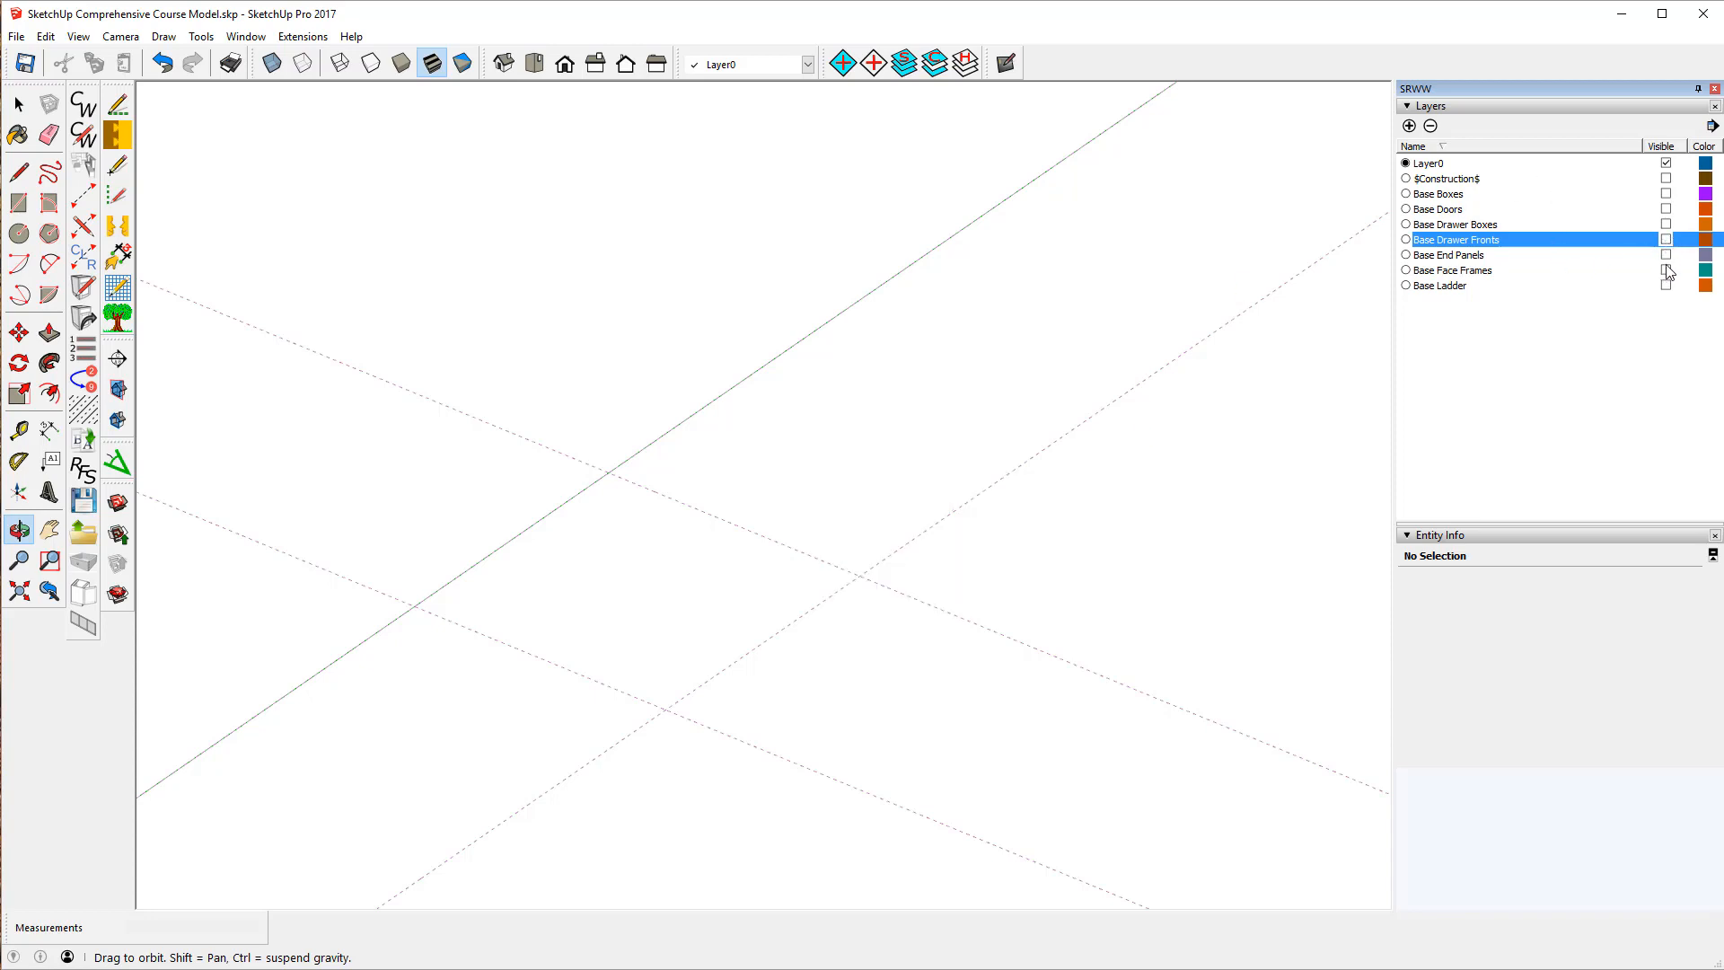
- Check the Base End Panels layer and view the Base Face Frames layer on its own, hiding it again
{"action": "left_click", "coordinate": [1666, 255]}
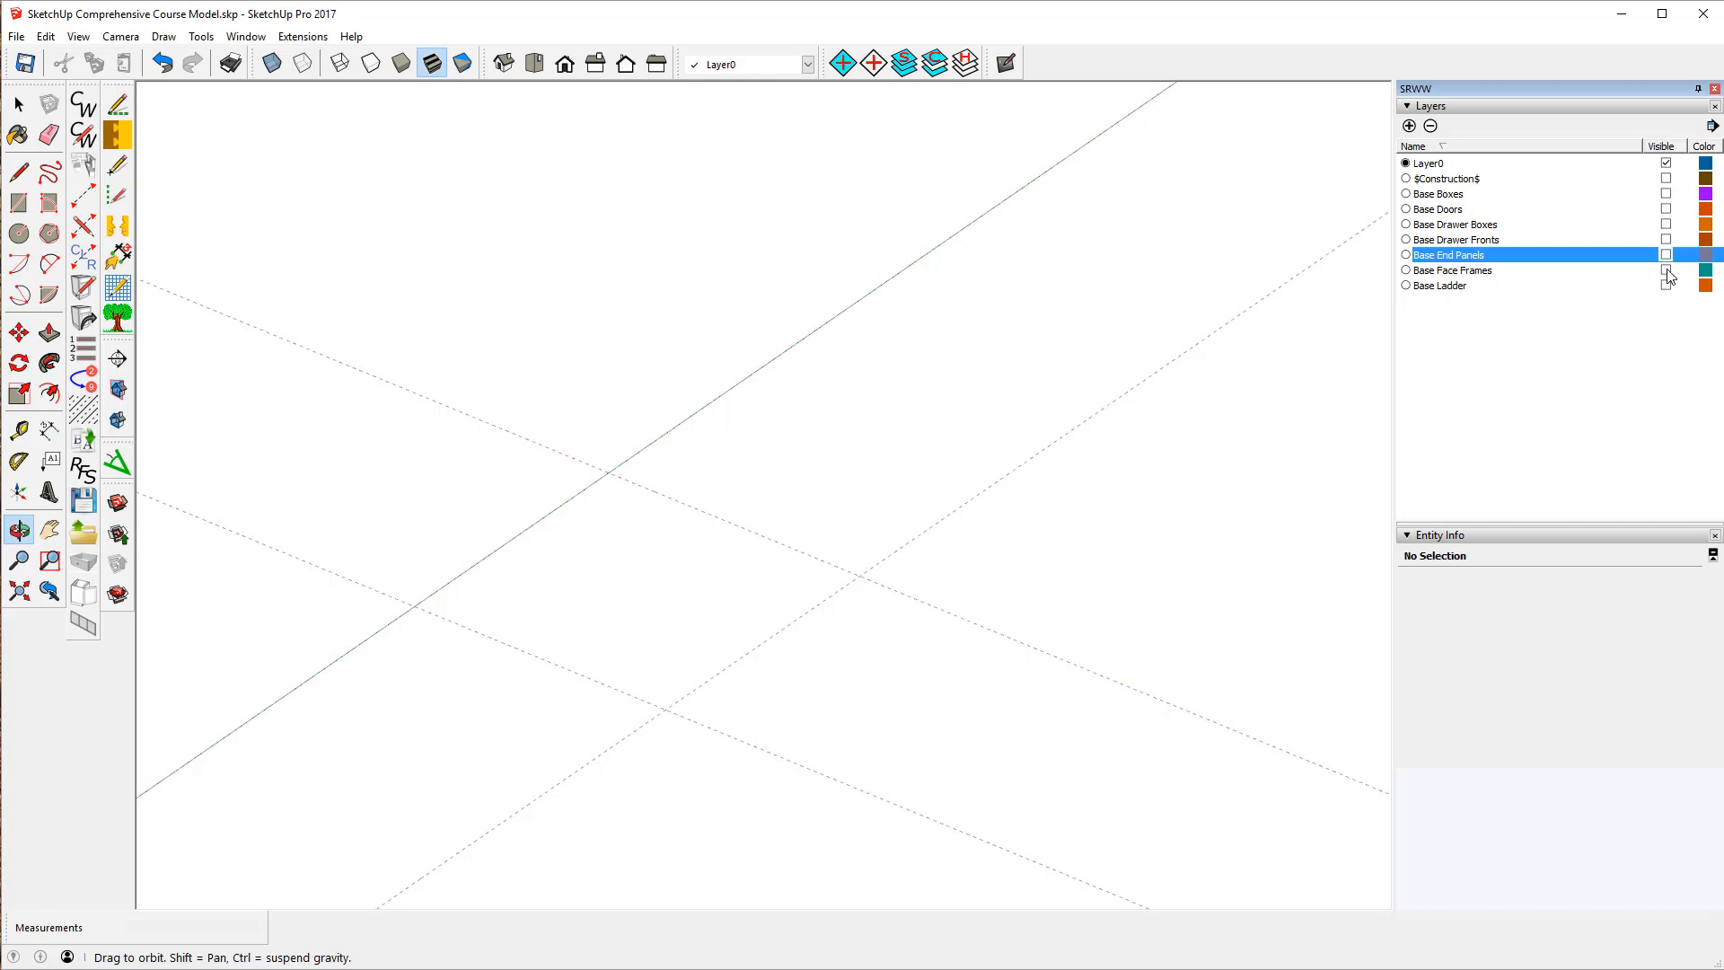
{"action": "left_click", "coordinate": [1666, 270]}
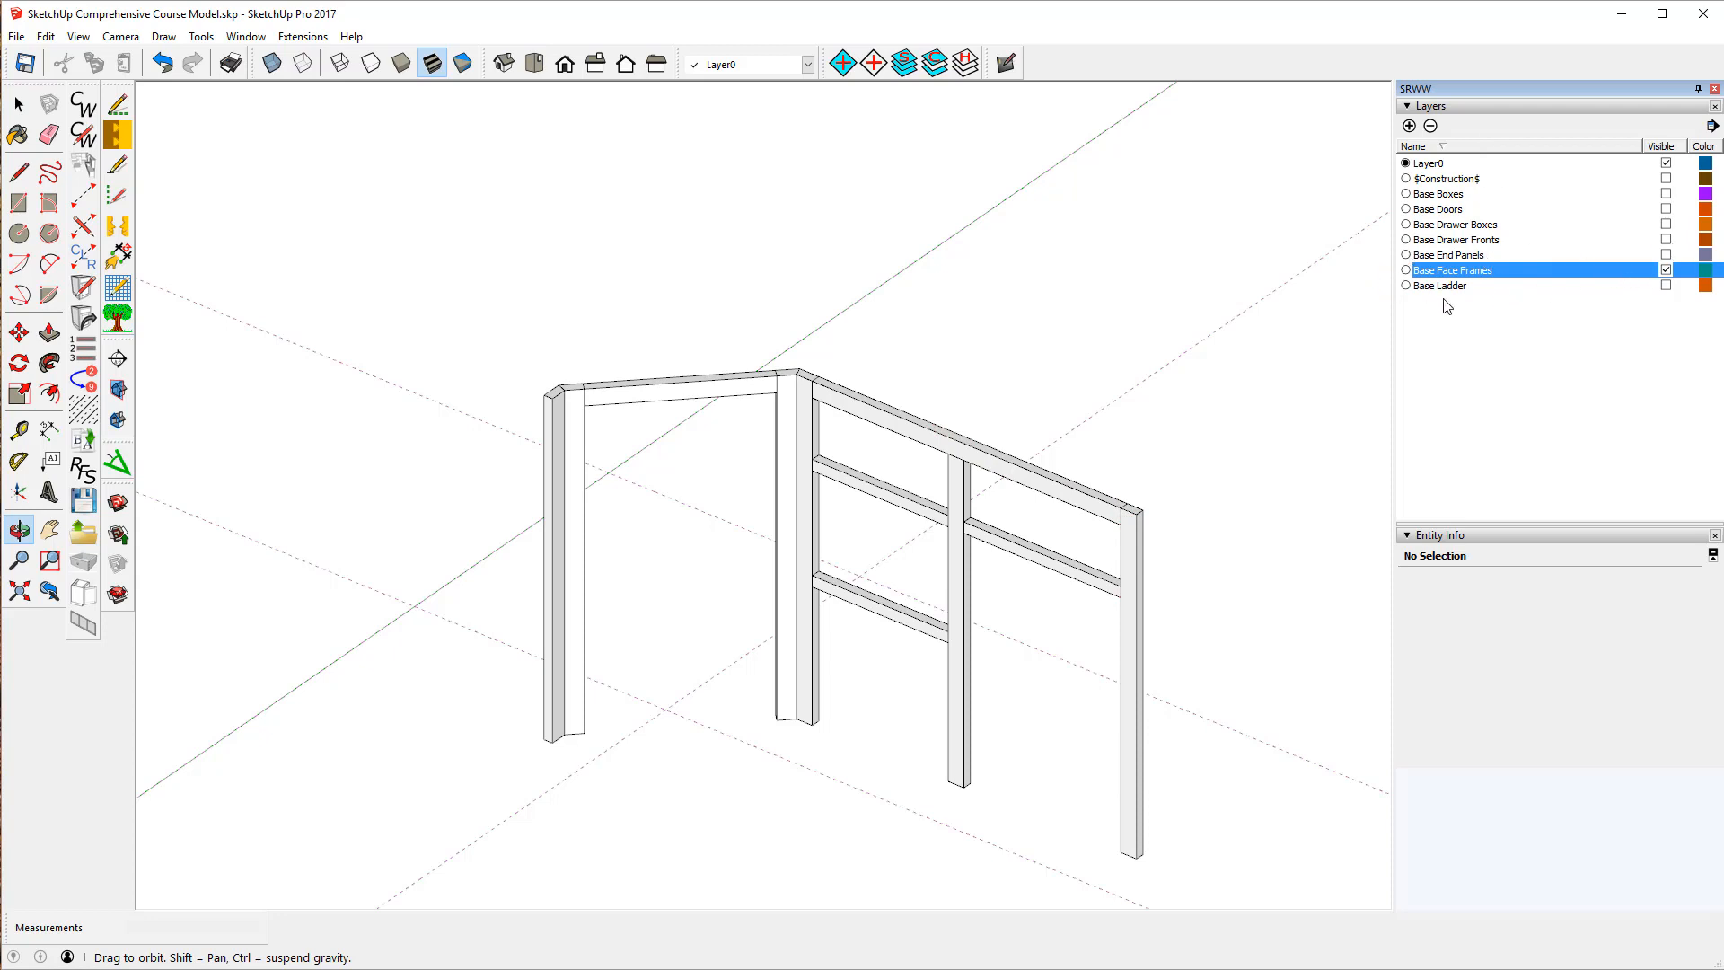
{"action": "left_click", "coordinate": [1665, 269]}
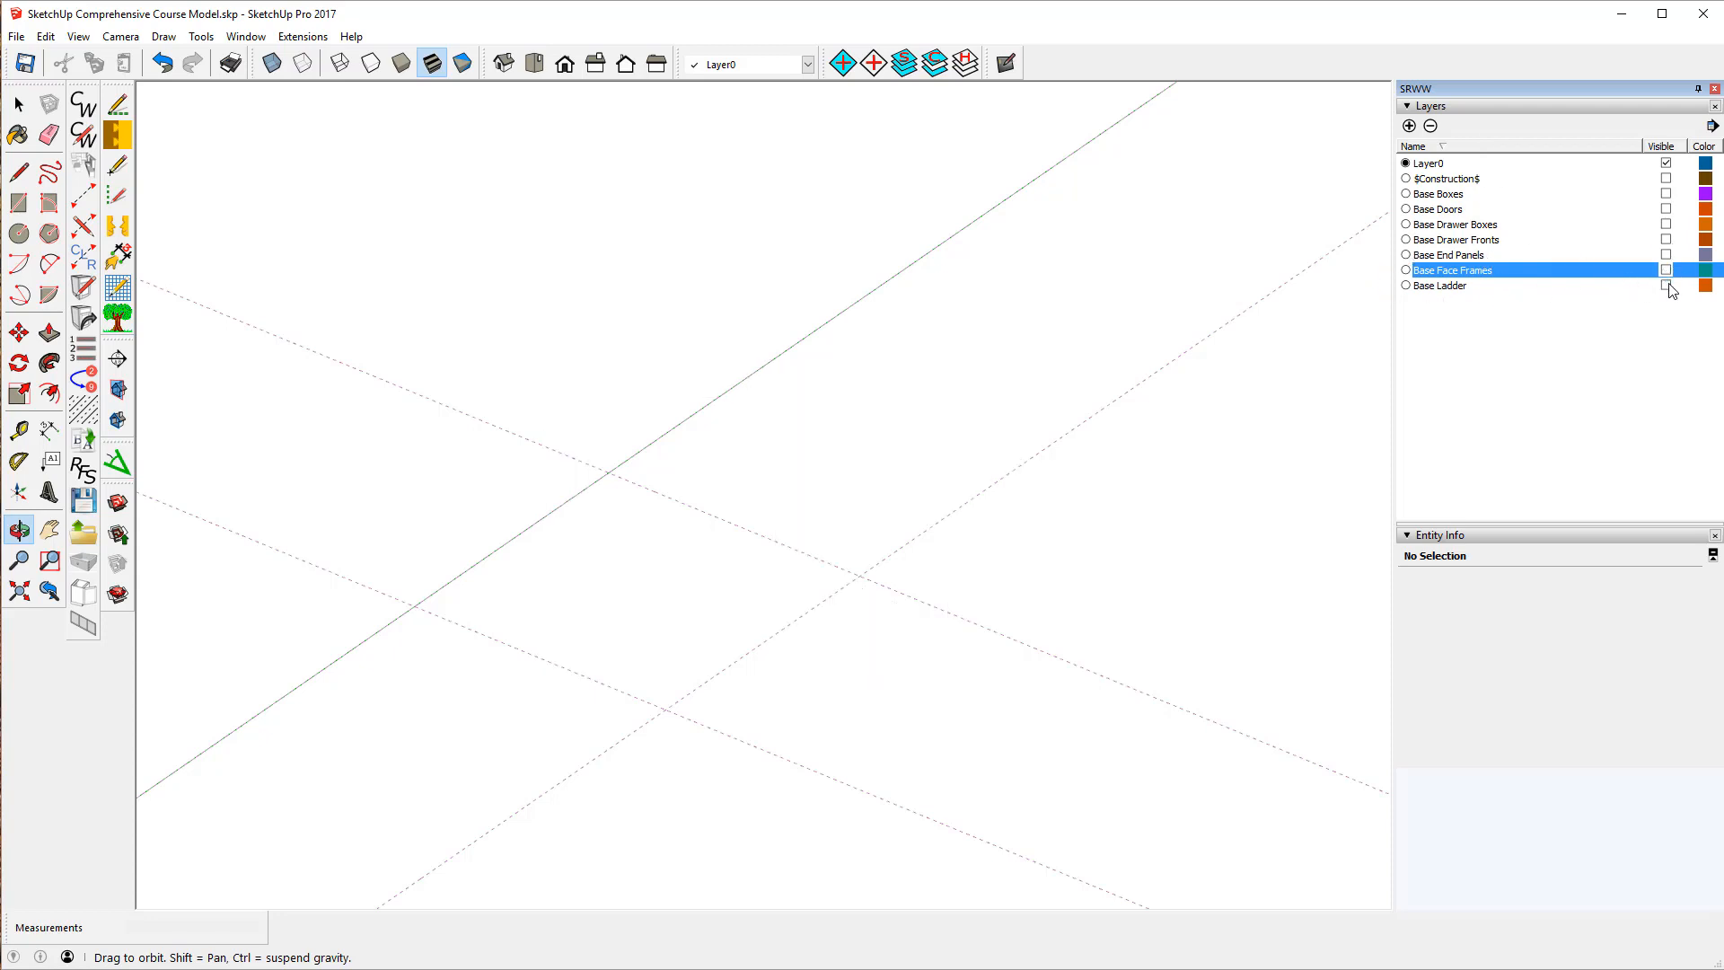
- View the Base Ladder layer on its own and restore the visibility of all layers
{"action": "left_click", "coordinate": [1665, 285]}
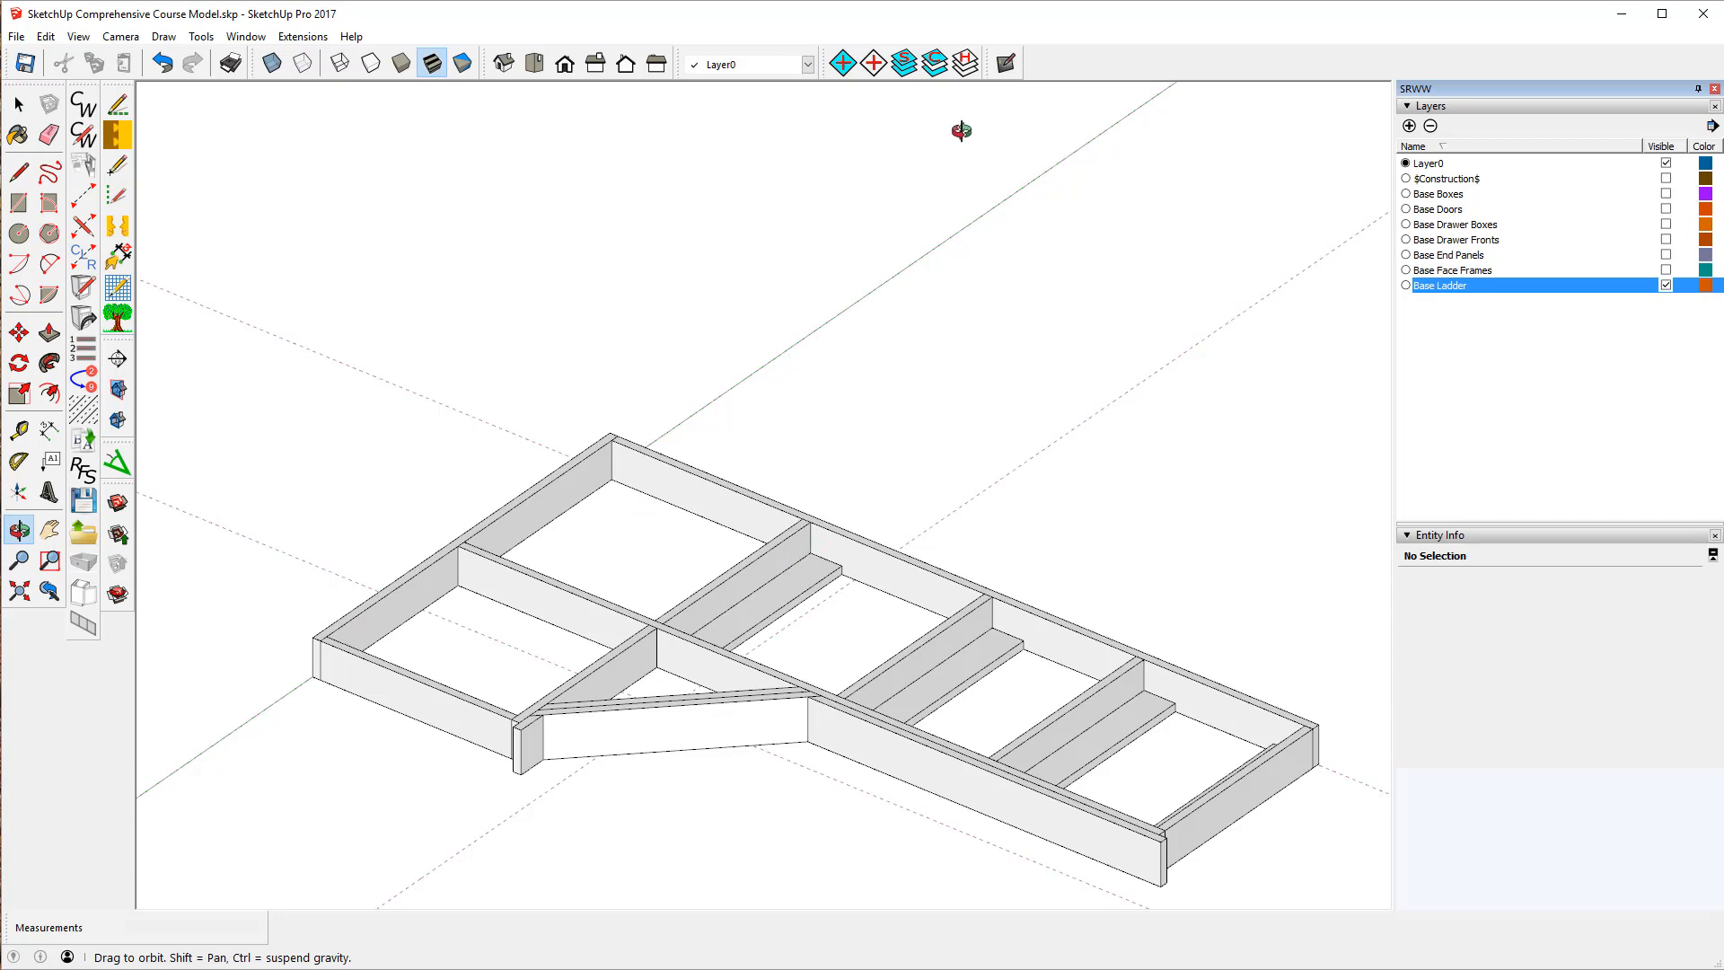
{"action": "left_click", "coordinate": [903, 63]}
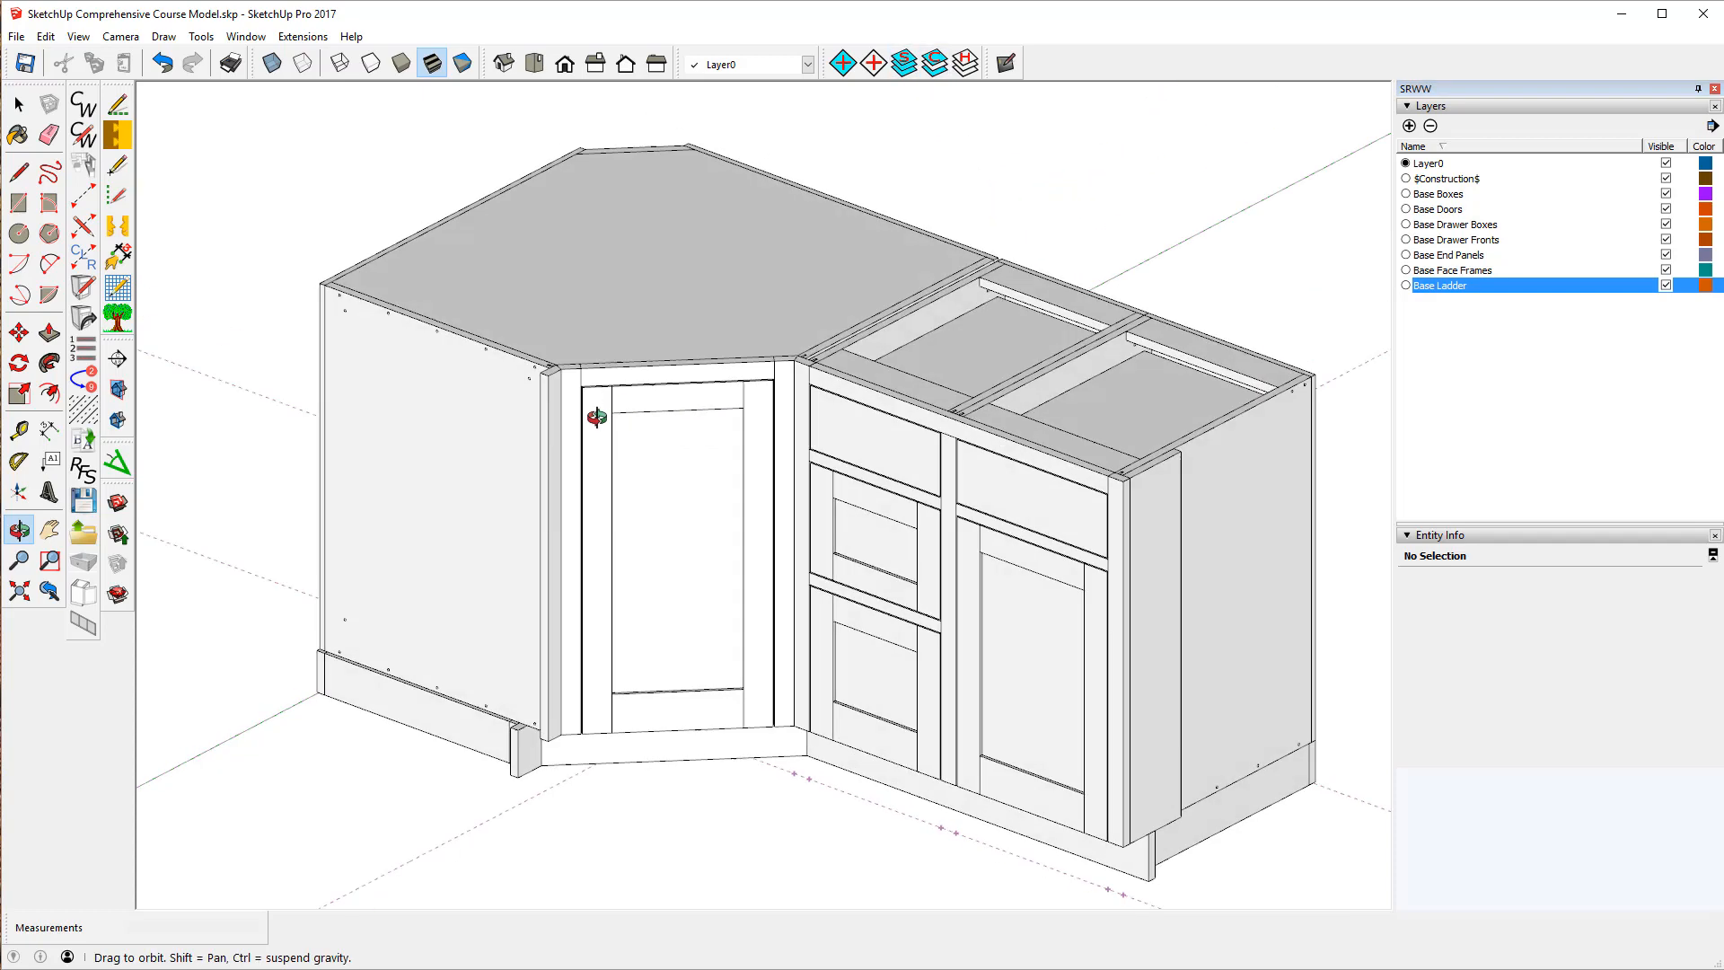
{"action": "mouse_move", "coordinate": [597, 418]}
{"action": "left_mouse_down"}
{"action": "mouse_move", "coordinate": [562, 324]}
{"action": "mouse_move", "coordinate": [585, 393]}
{"action": "left_mouse_up"}
{"action": "scroll", "coordinate": [586, 400], "scroll_direction": "down", "scroll_amount": 3}
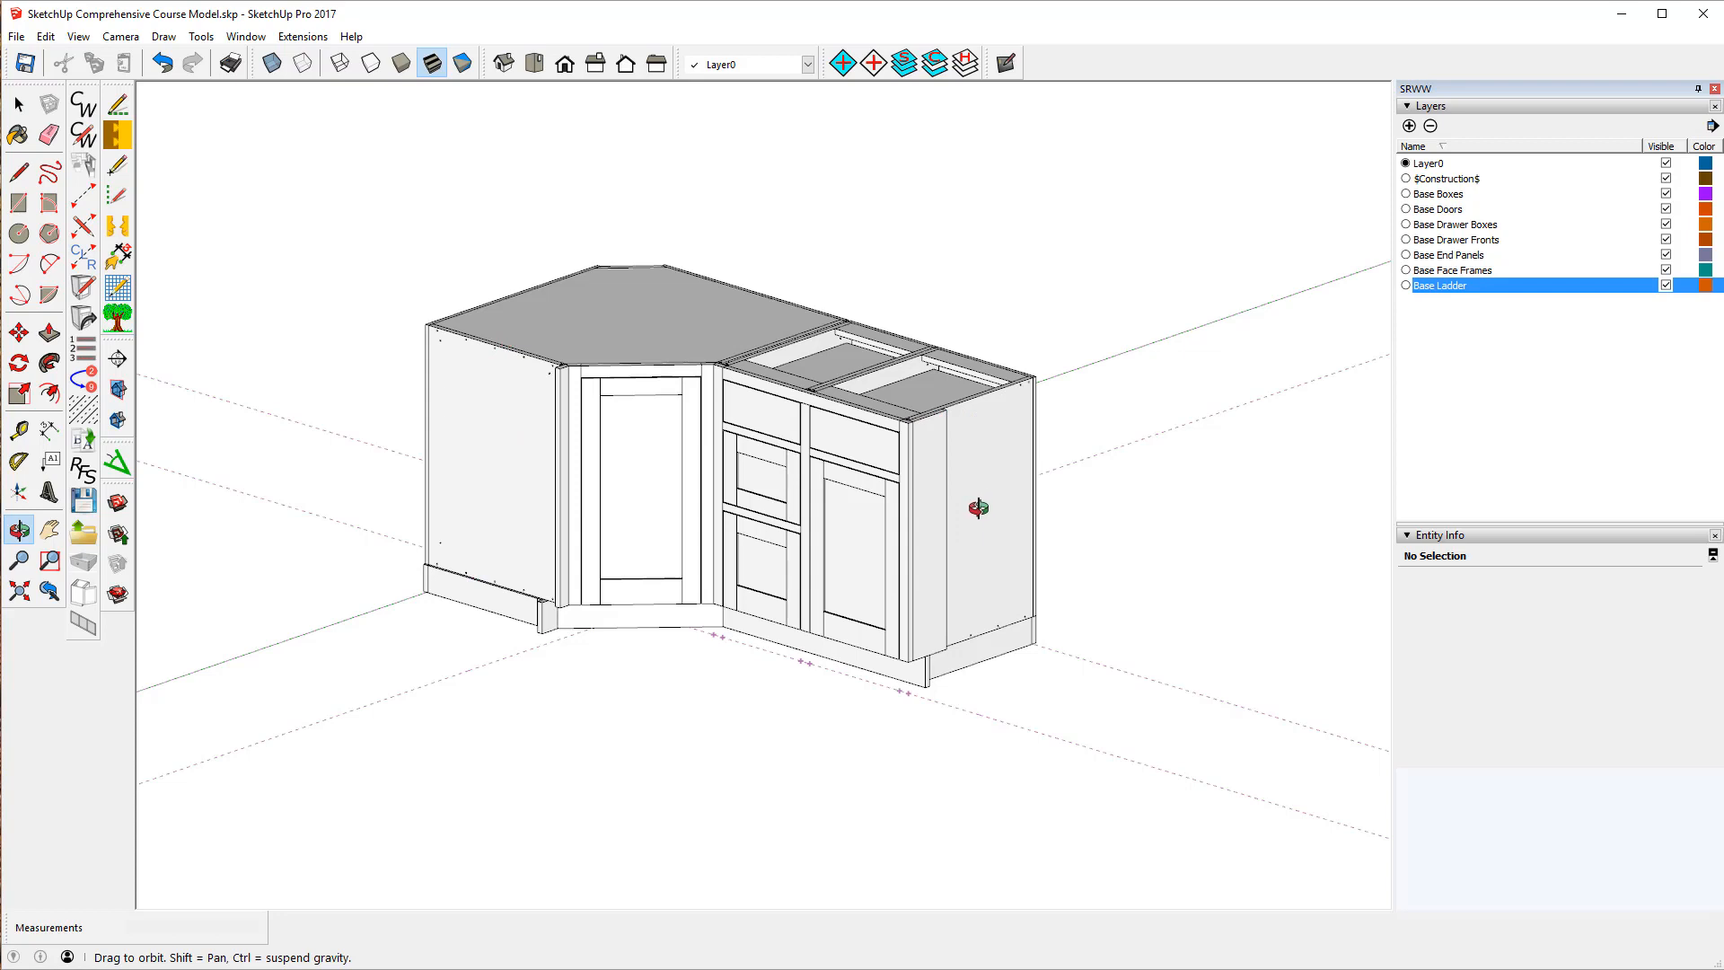
{"action": "left_click", "coordinate": [20, 106]}
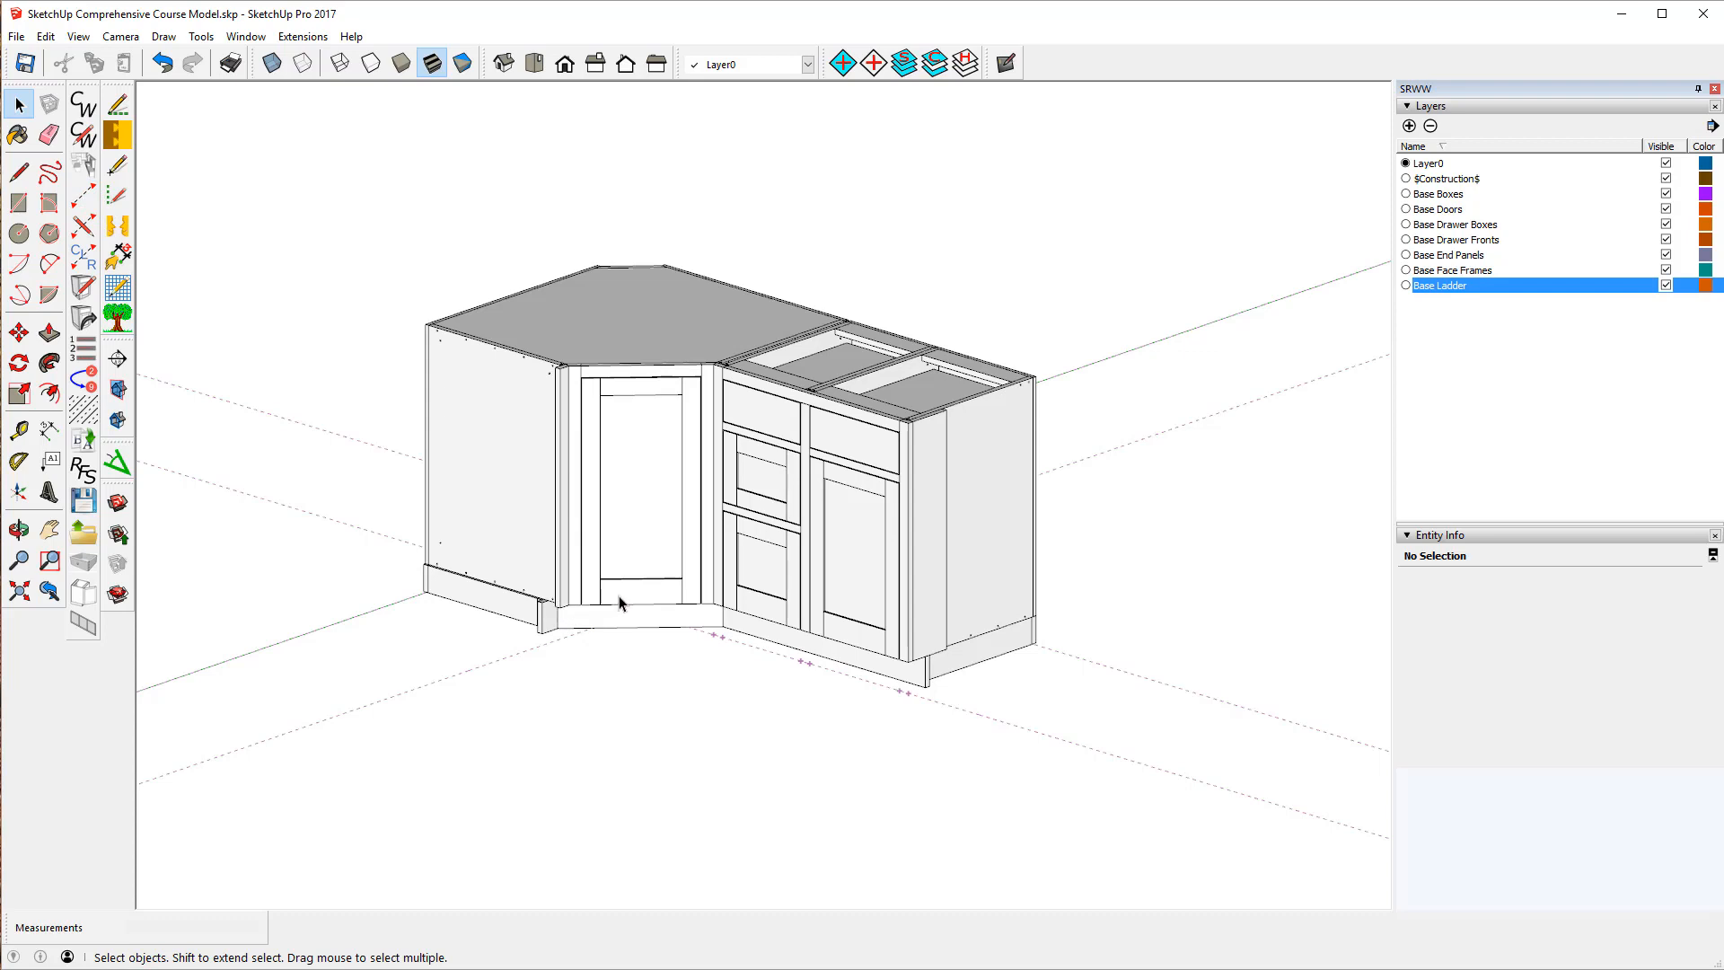
{"action": "left_click", "coordinate": [563, 537]}
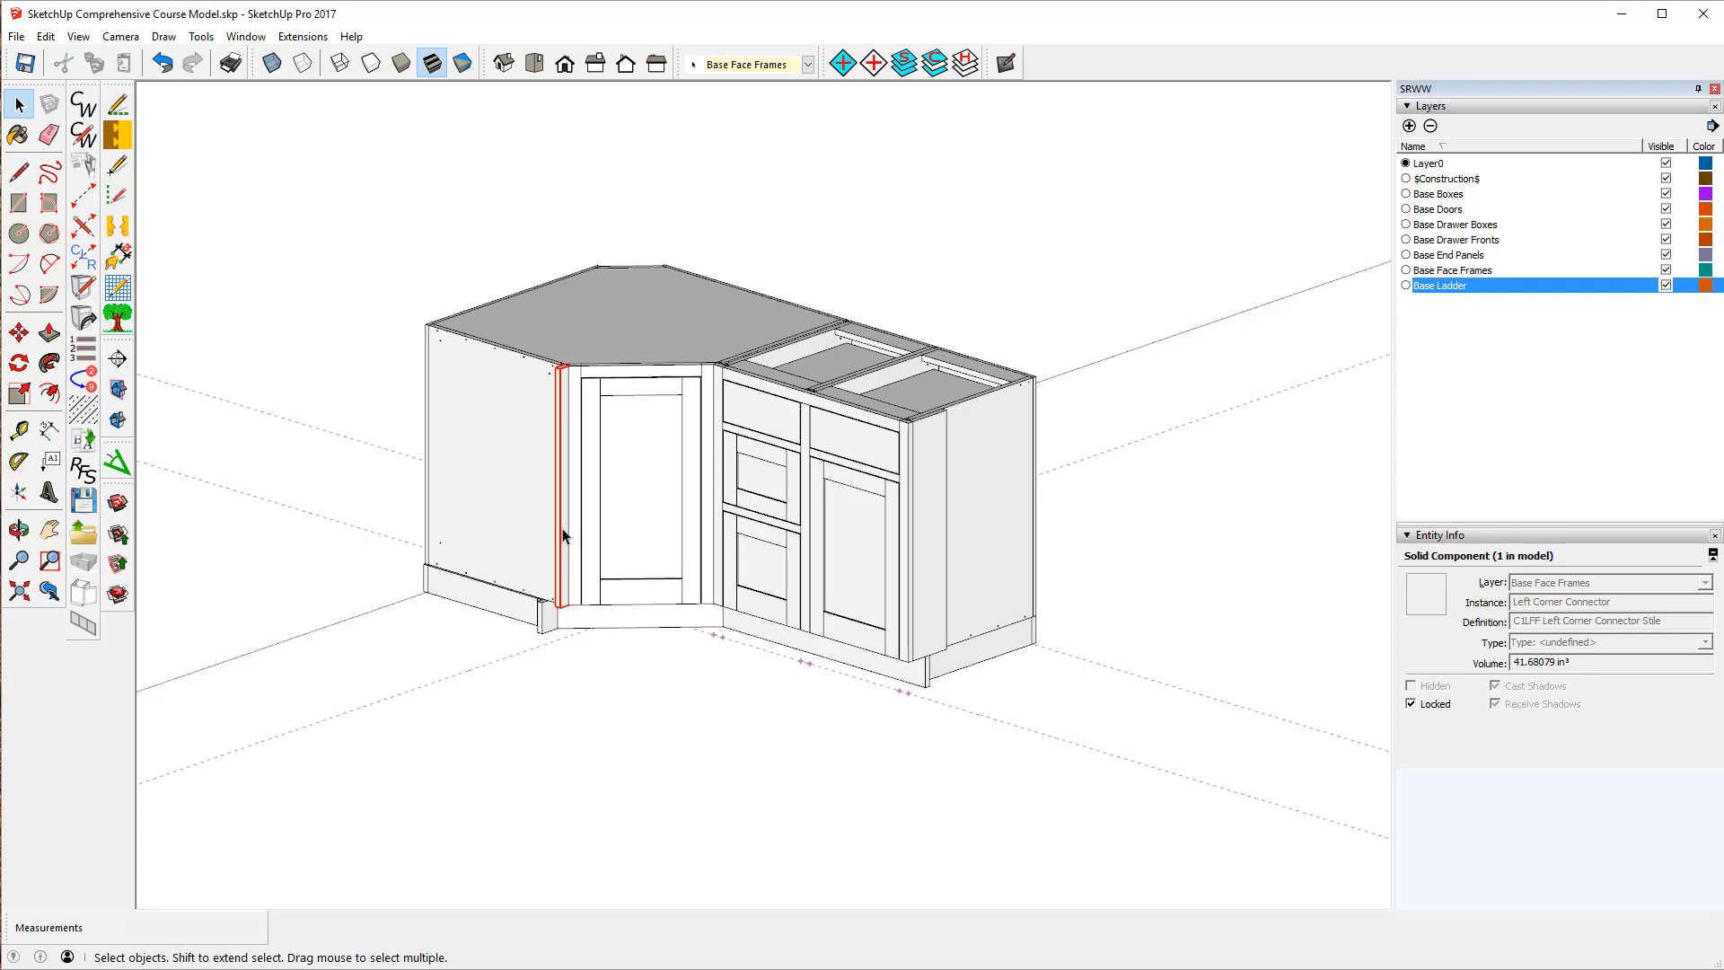
{"action": "right_click", "coordinate": [563, 535]}
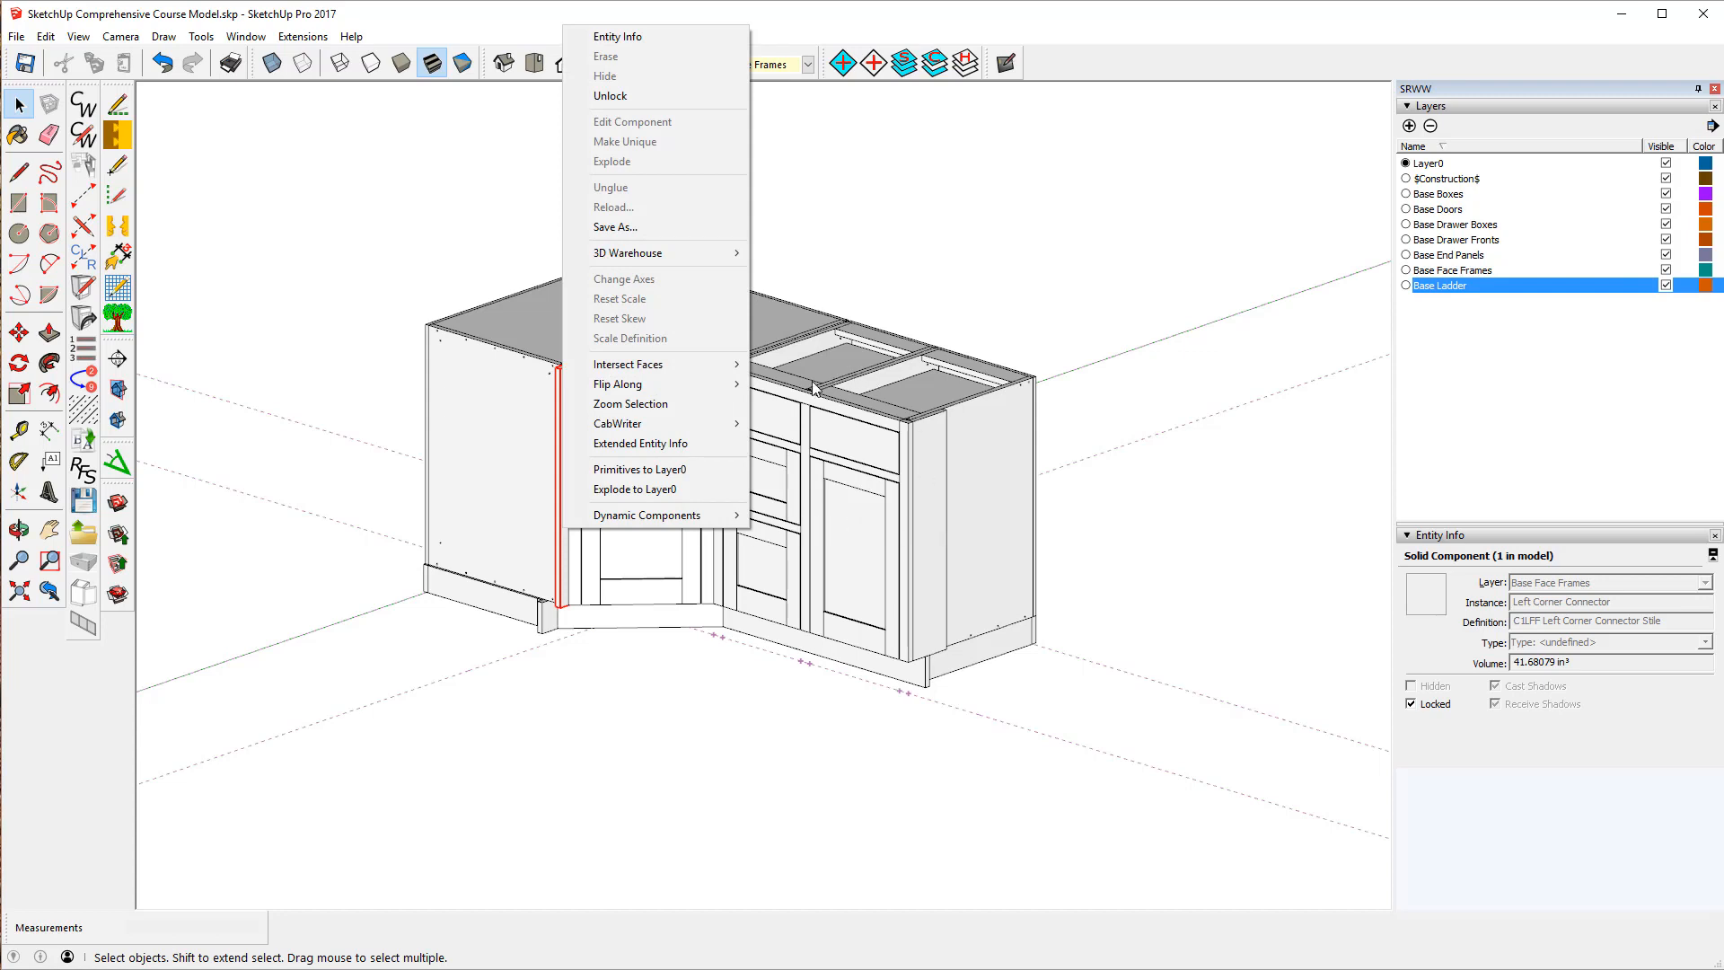
{"action": "left_click", "coordinate": [848, 442]}
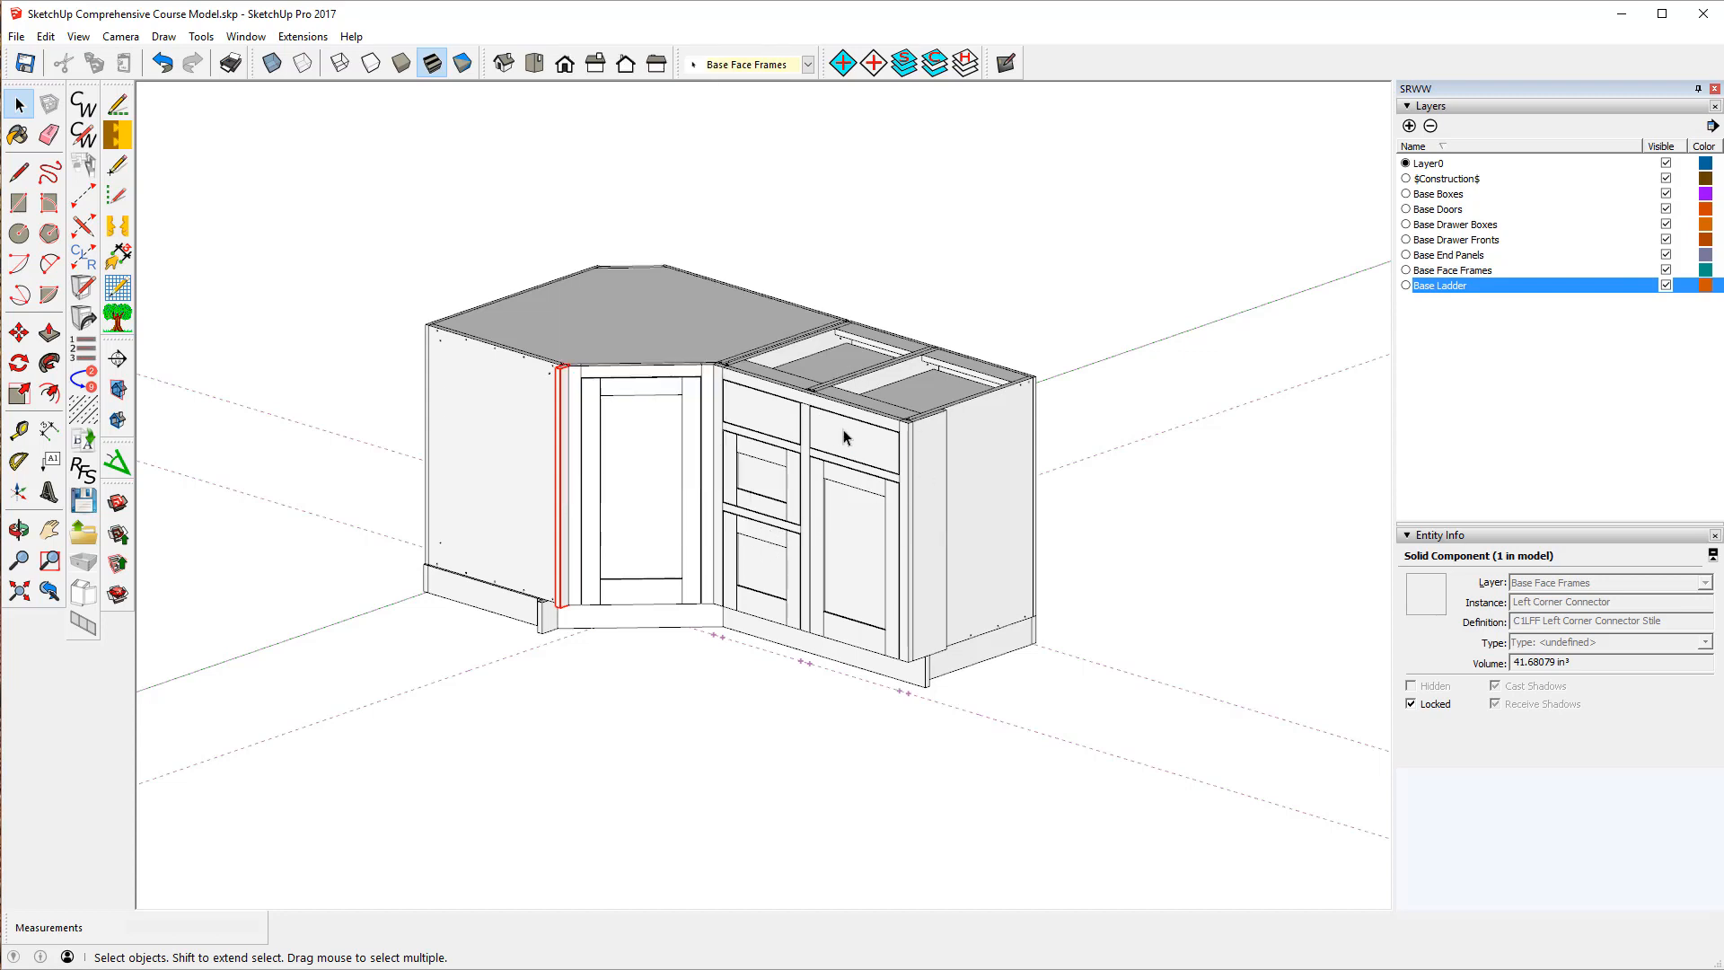
- Edit the cabinet run's CabWriter story stick and set the left end stile type to Left Pivot Panel
{"action": "left_click", "coordinate": [849, 445]}
{"action": "right_click", "coordinate": [849, 450]}
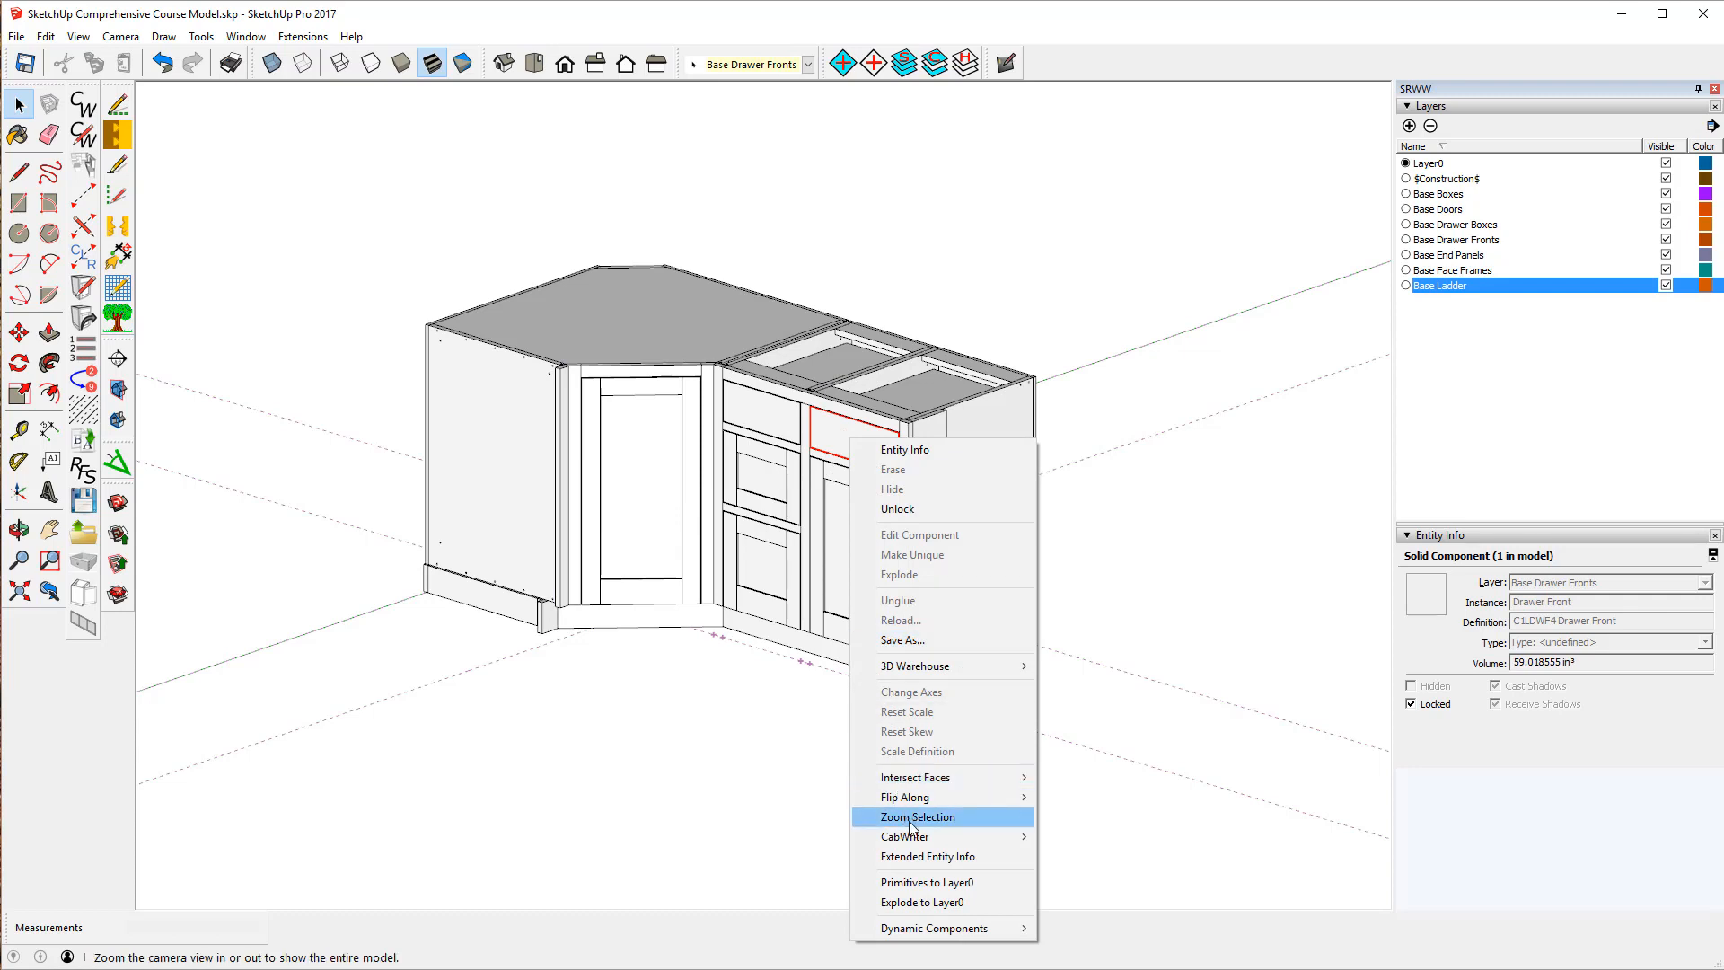
{"action": "mouse_move", "coordinate": [937, 834]}
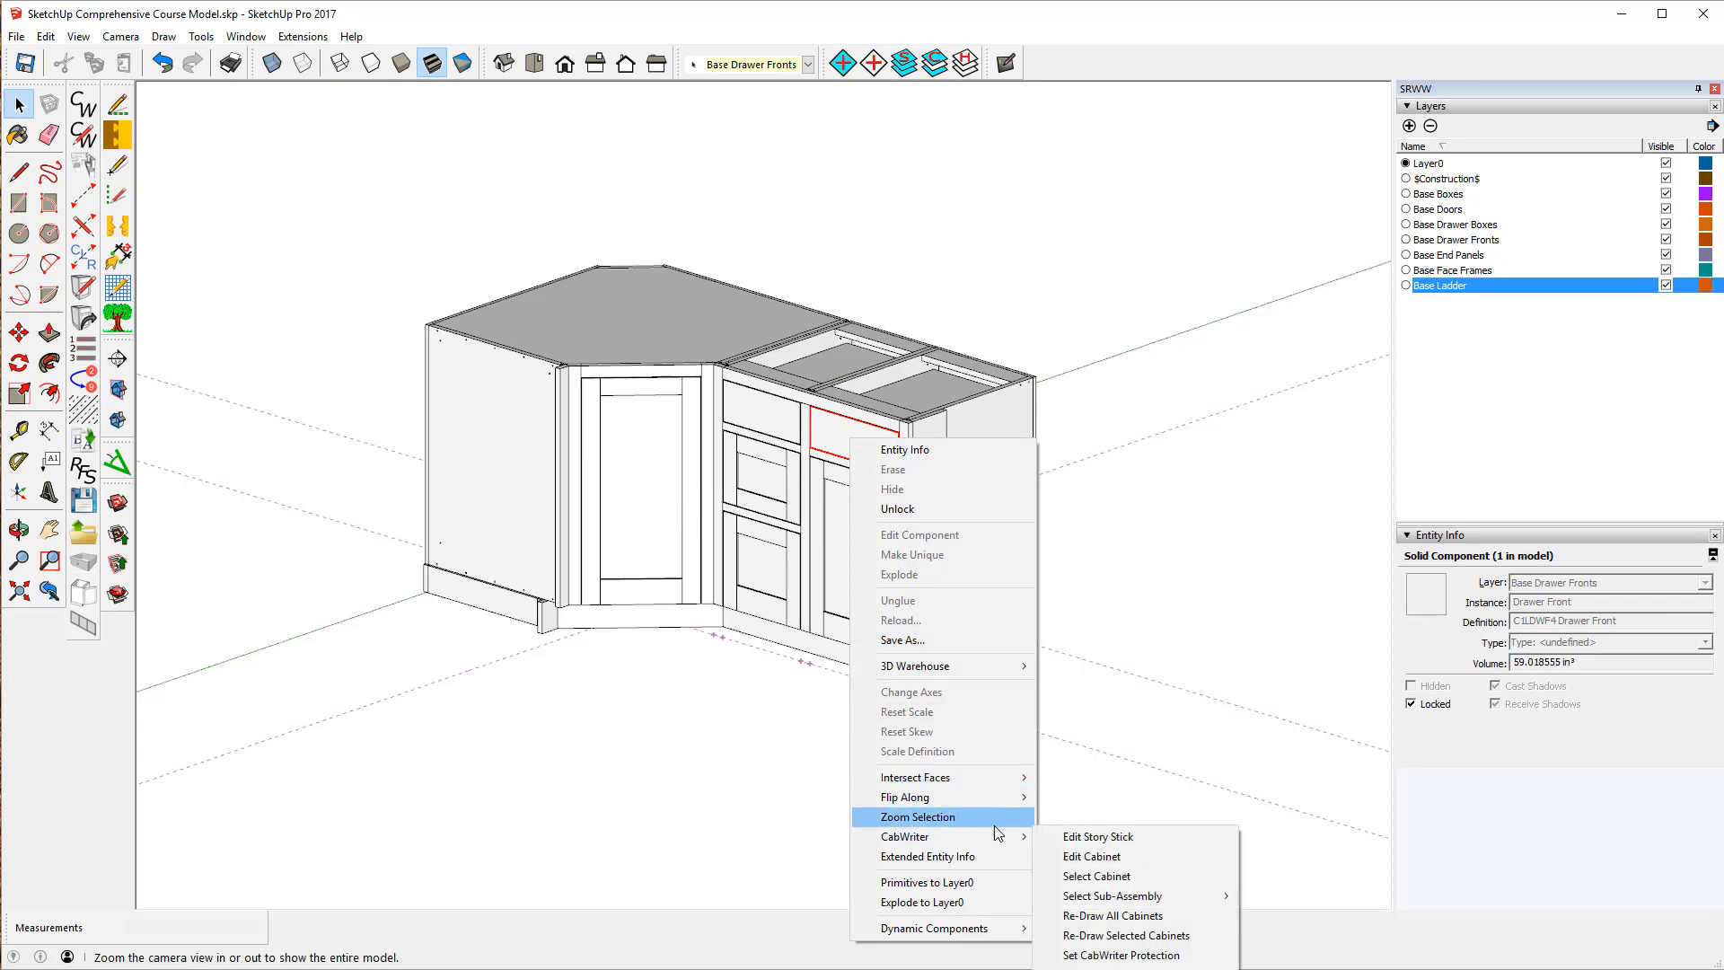
{"action": "left_click", "coordinate": [1074, 837]}
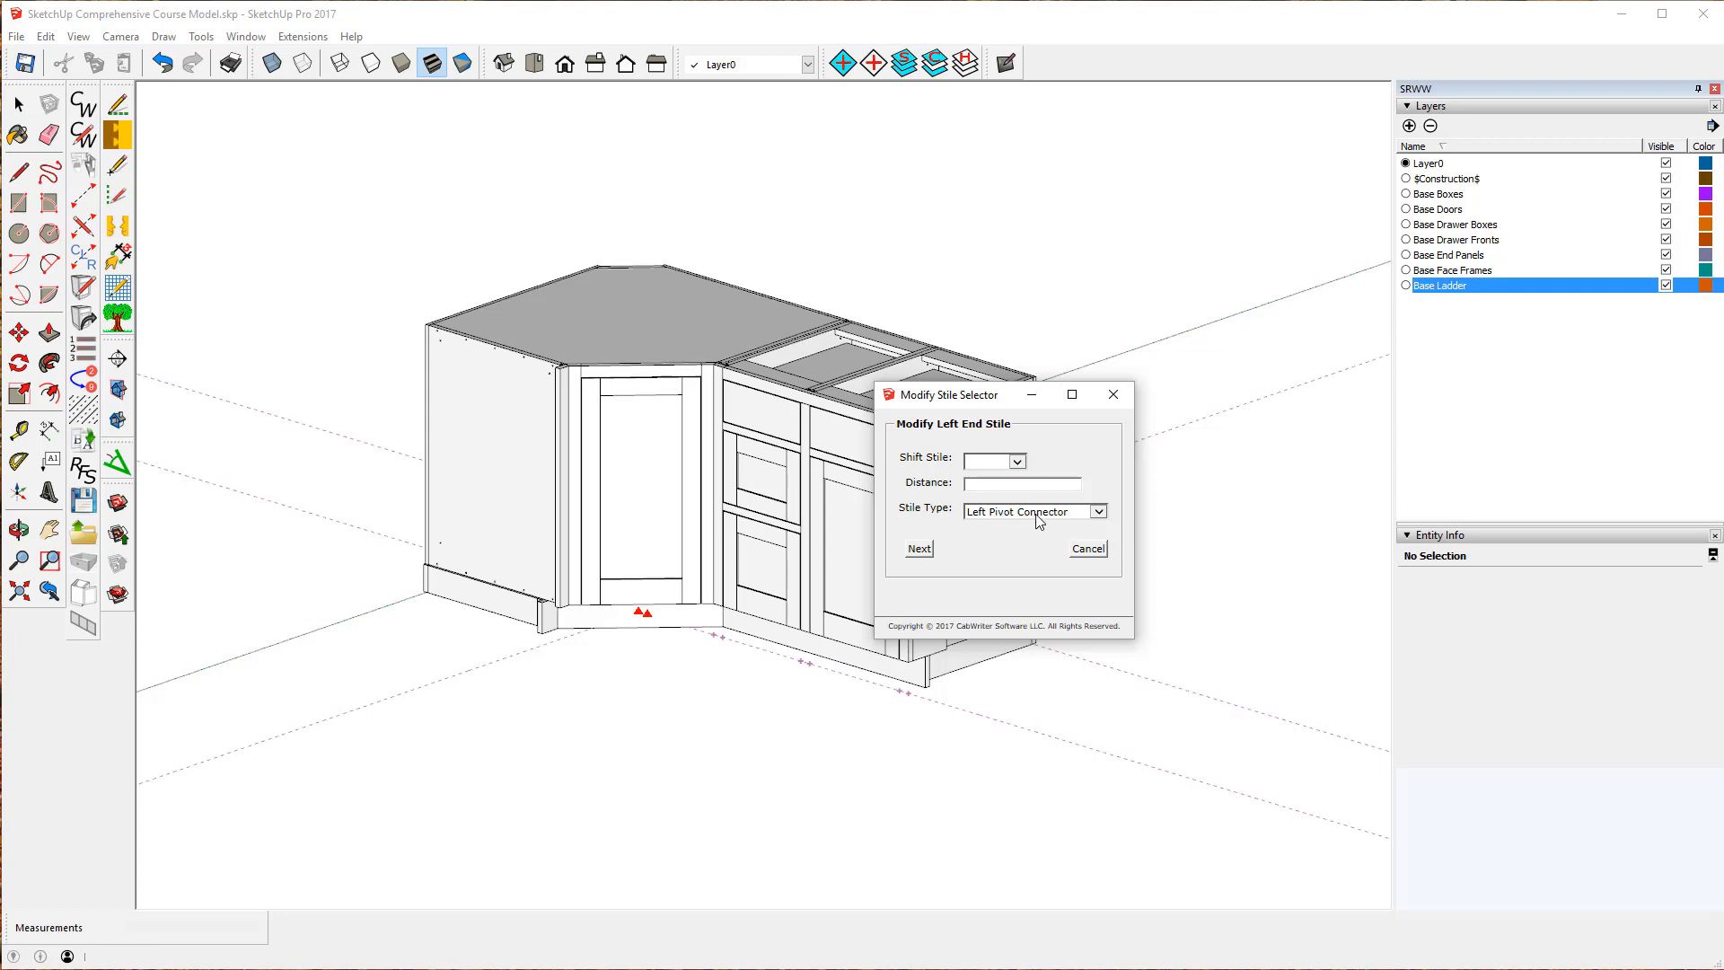
{"action": "left_click", "coordinate": [1099, 512]}
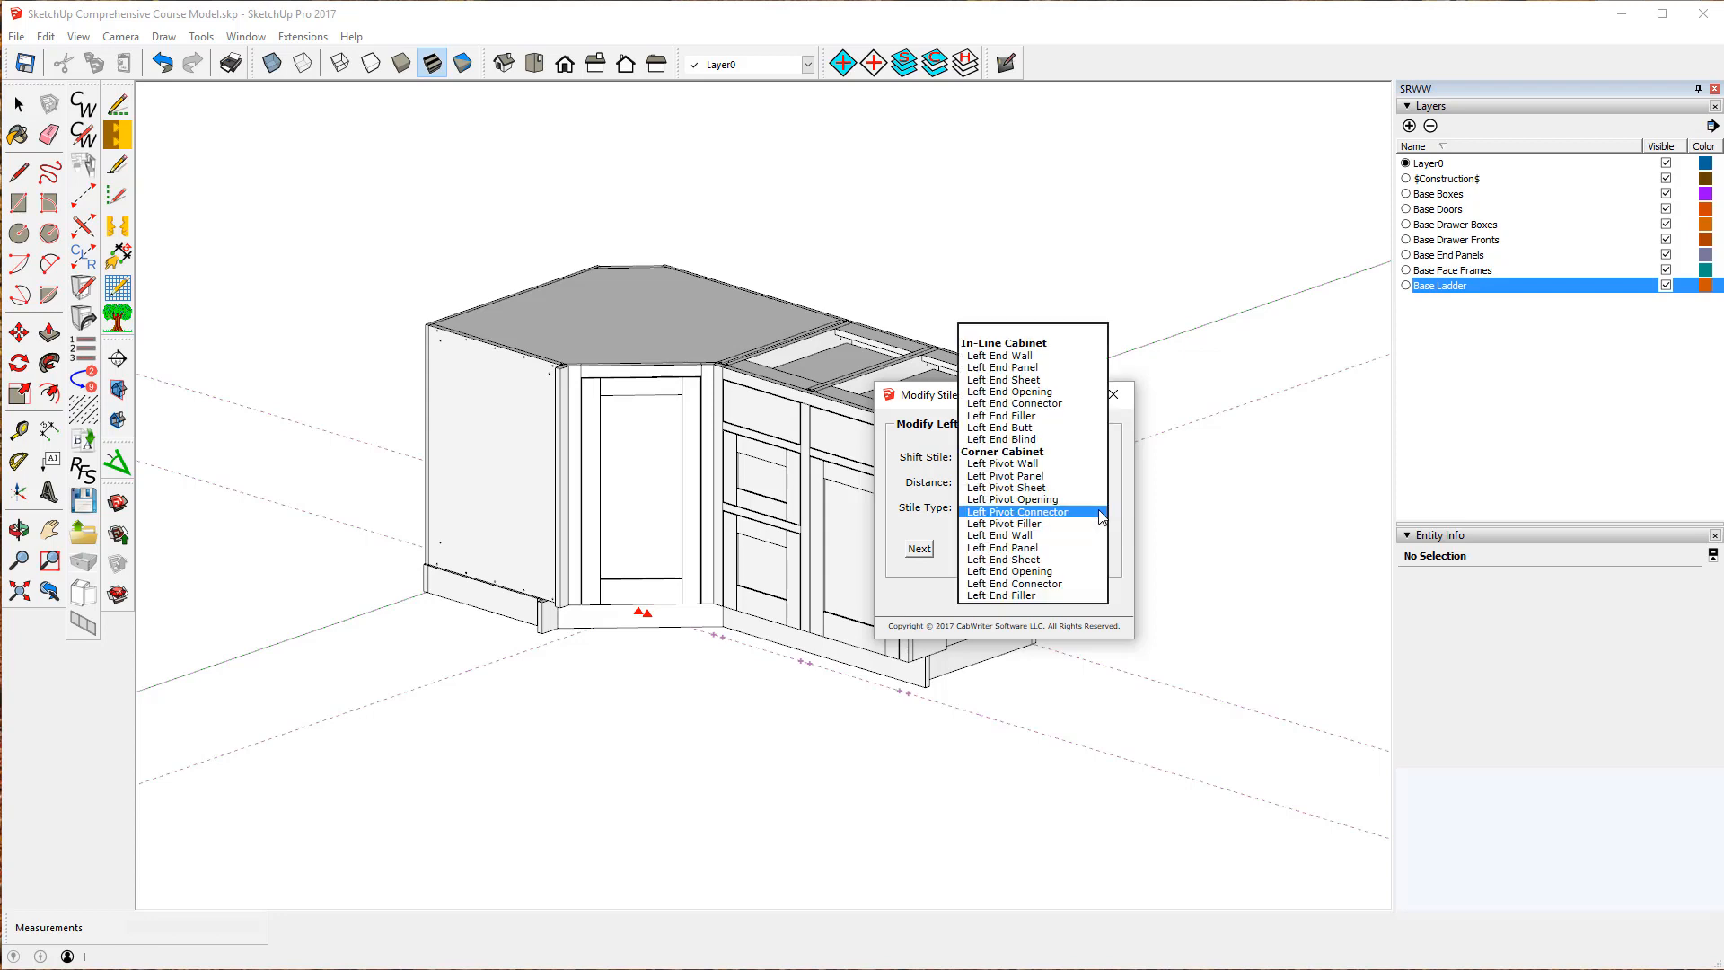
{"action": "left_click", "coordinate": [1020, 477]}
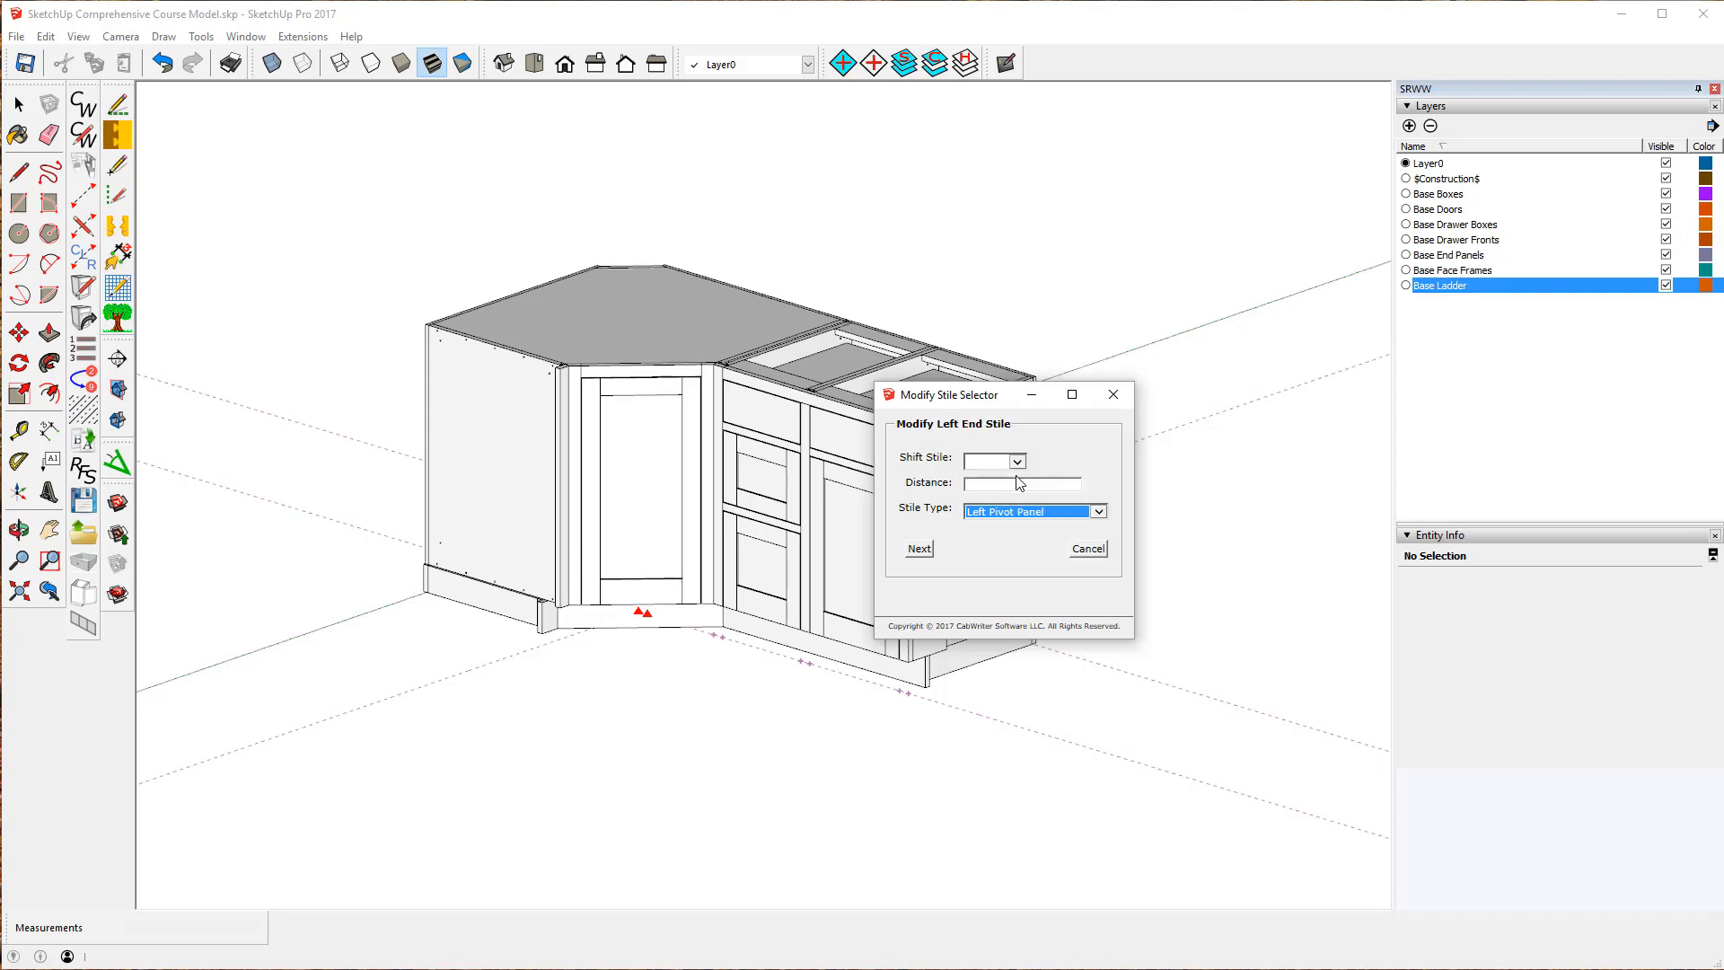
{"action": "left_click", "coordinate": [924, 555]}
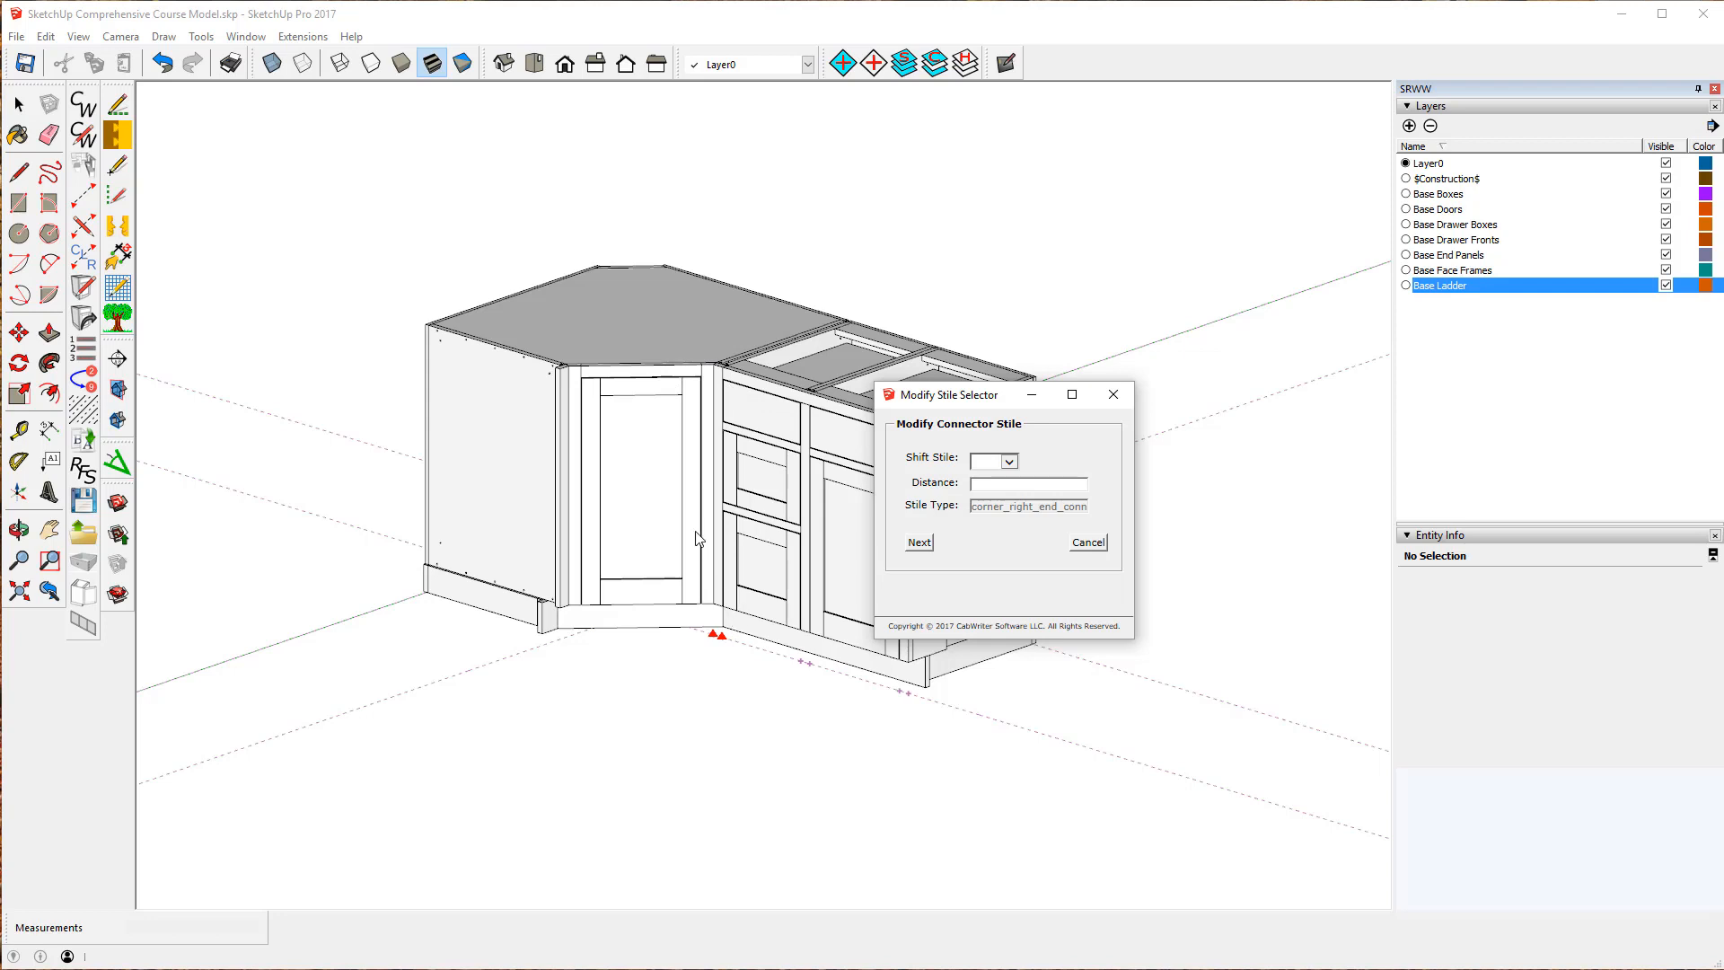
- Pass the two connector stiles without changes, set the right end stile type to Right End Panel and apply the story stick edit
{"action": "left_click", "coordinate": [920, 543]}
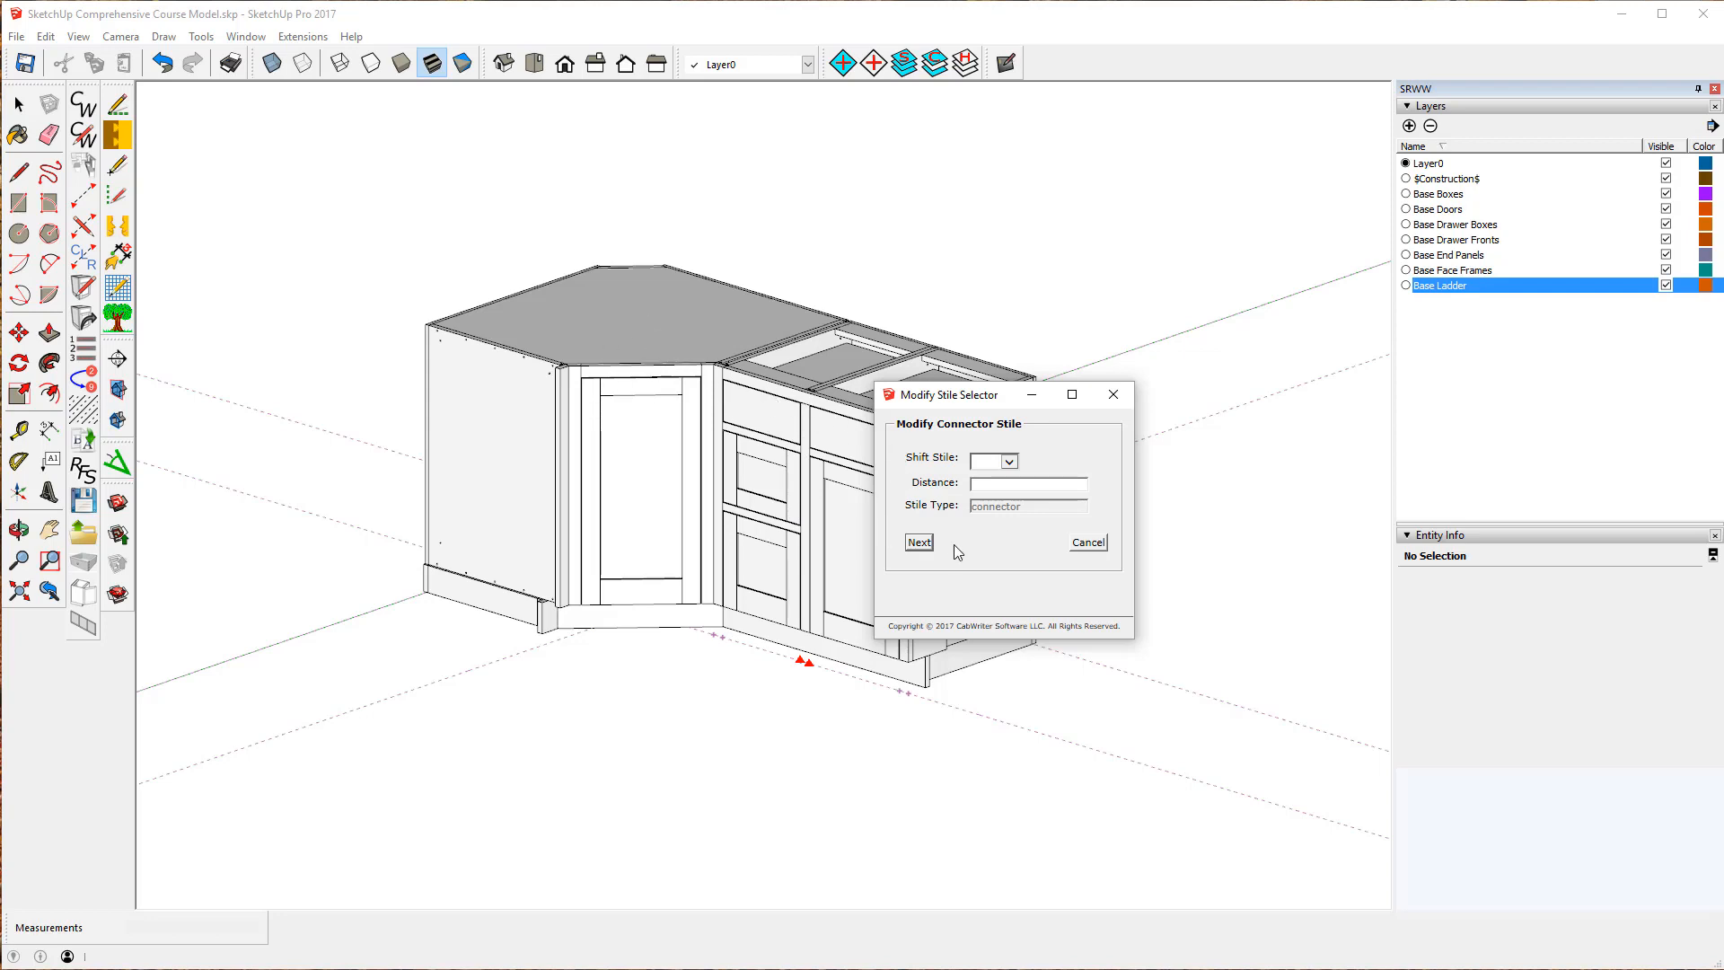
{"action": "left_click", "coordinate": [919, 542]}
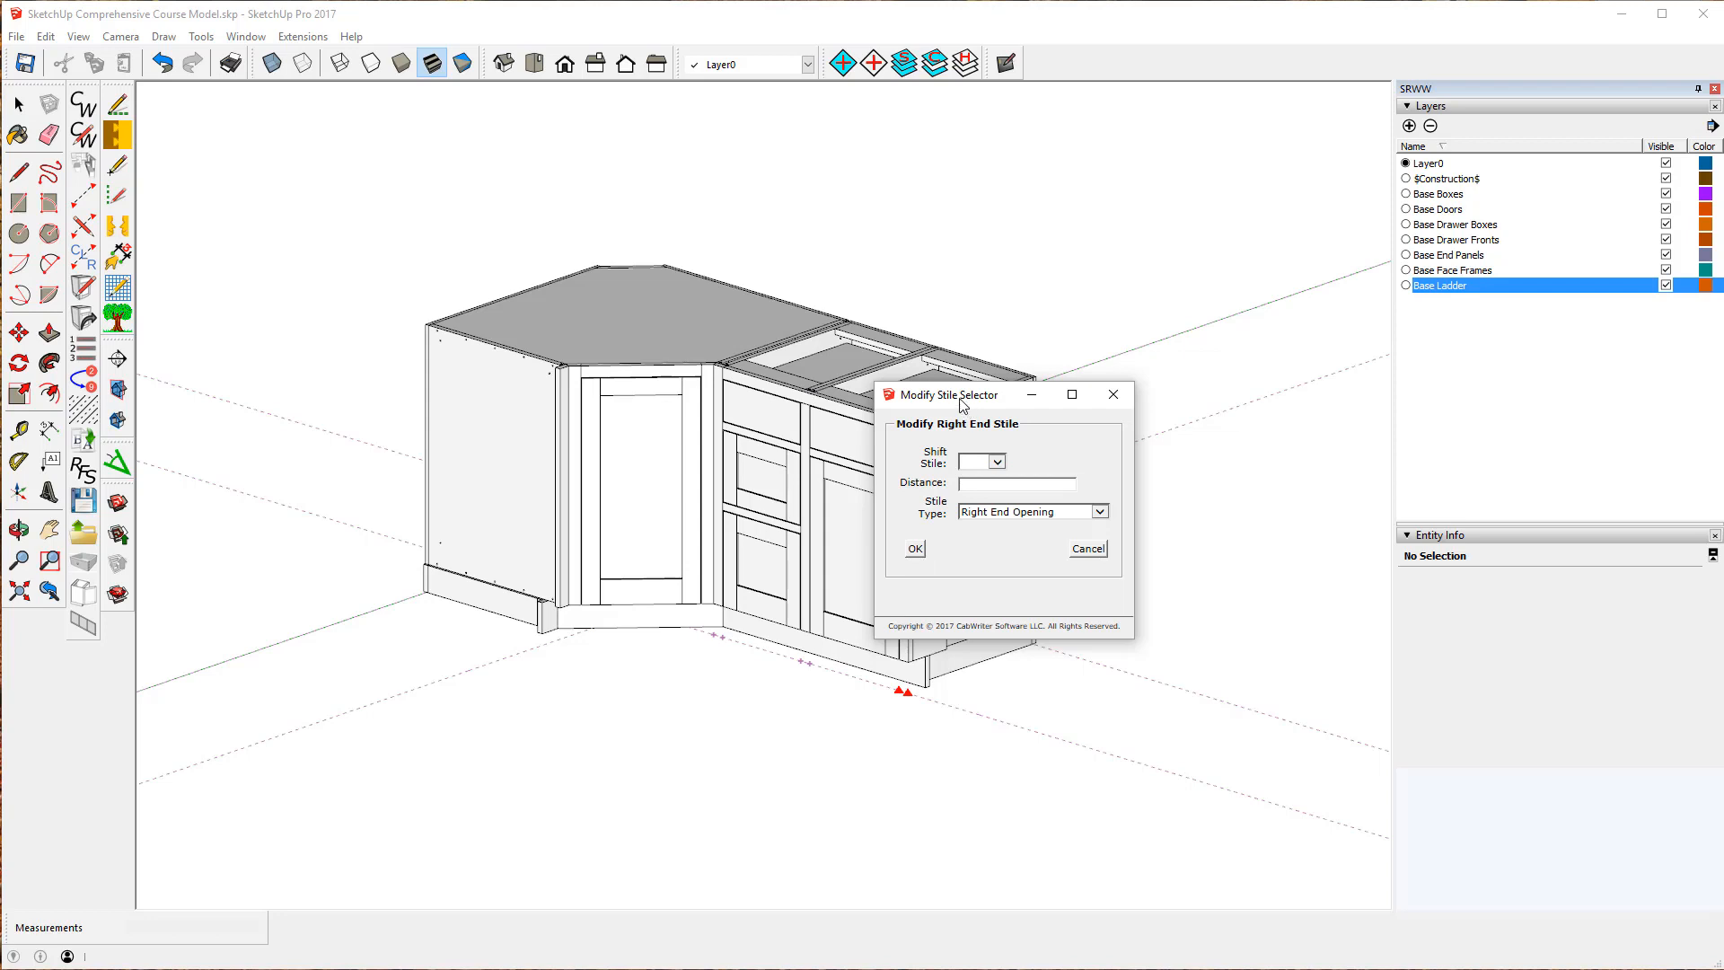
{"action": "left_click_drag", "start_coordinate": [966, 403], "coordinate": [1164, 310]}
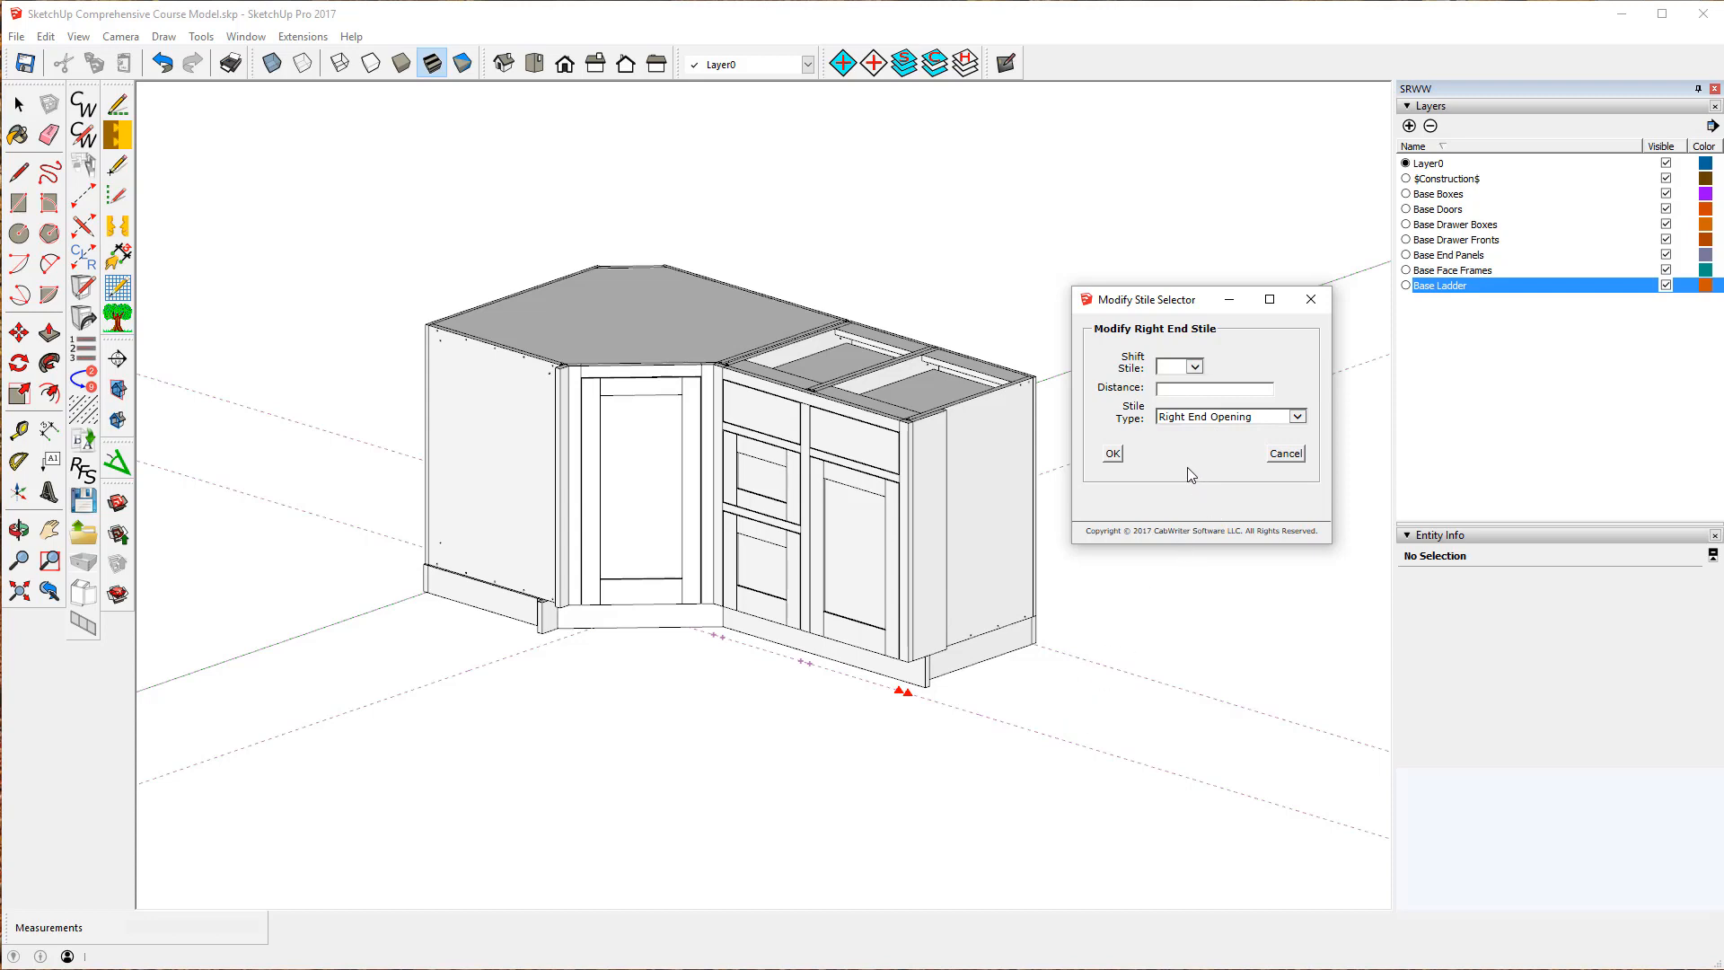
{"action": "left_click", "coordinate": [1298, 416]}
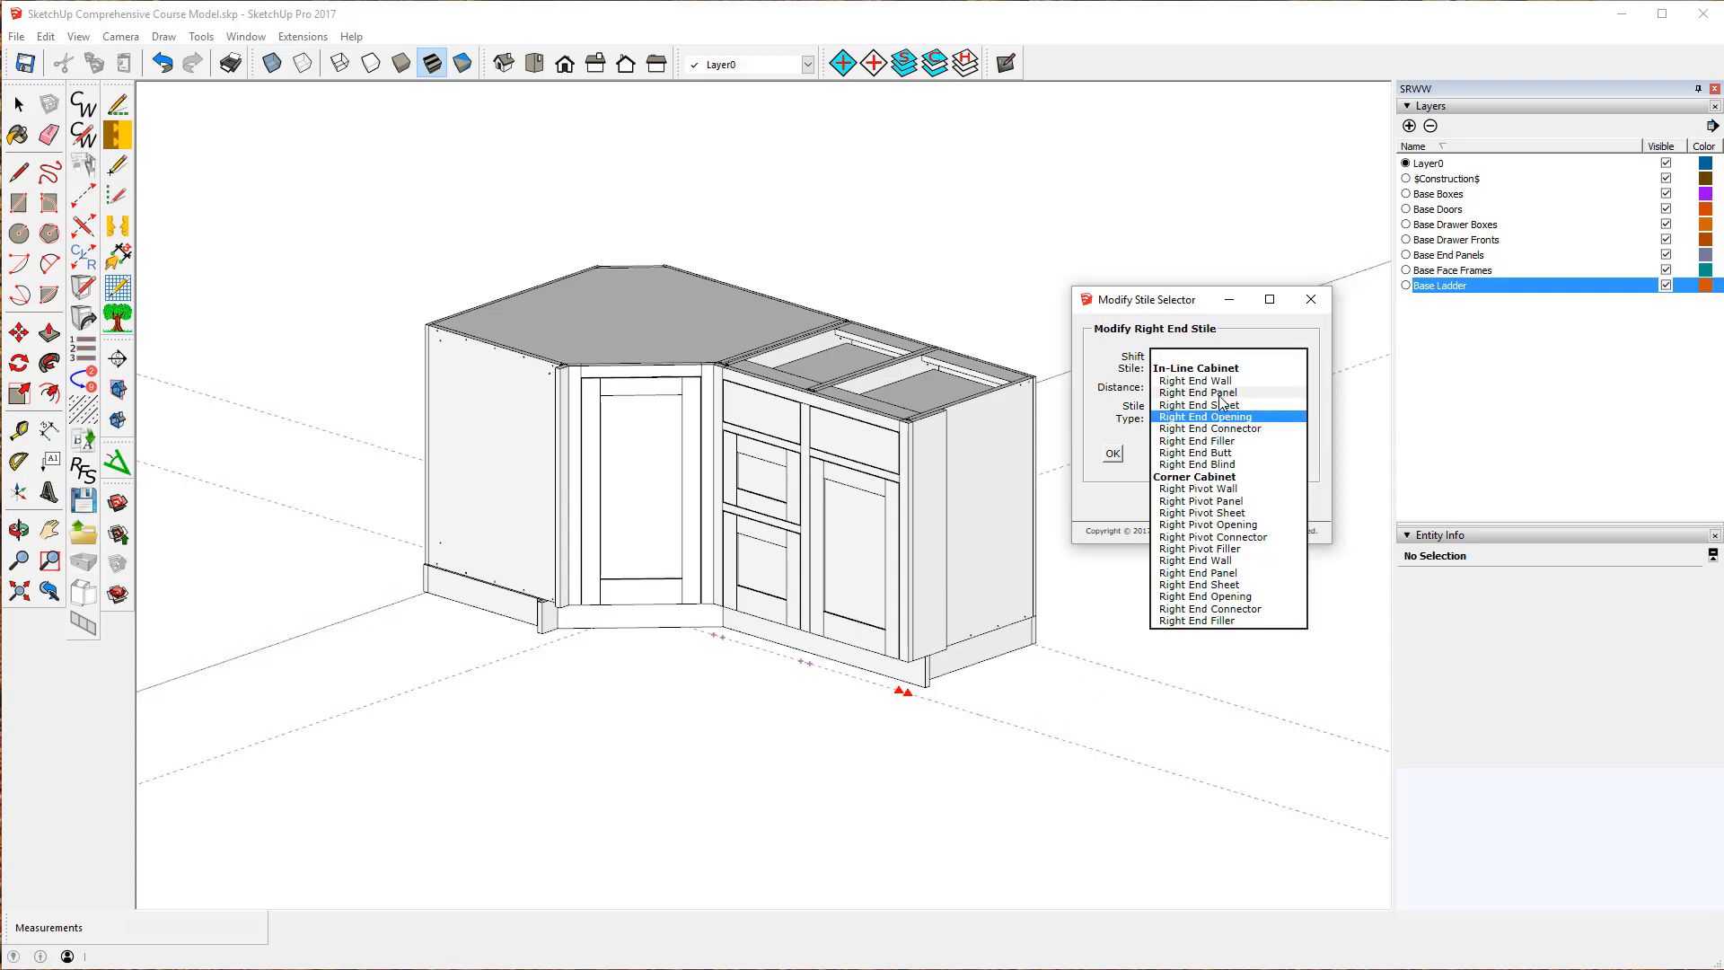
{"action": "left_click", "coordinate": [1217, 393]}
{"action": "left_click", "coordinate": [1113, 456]}
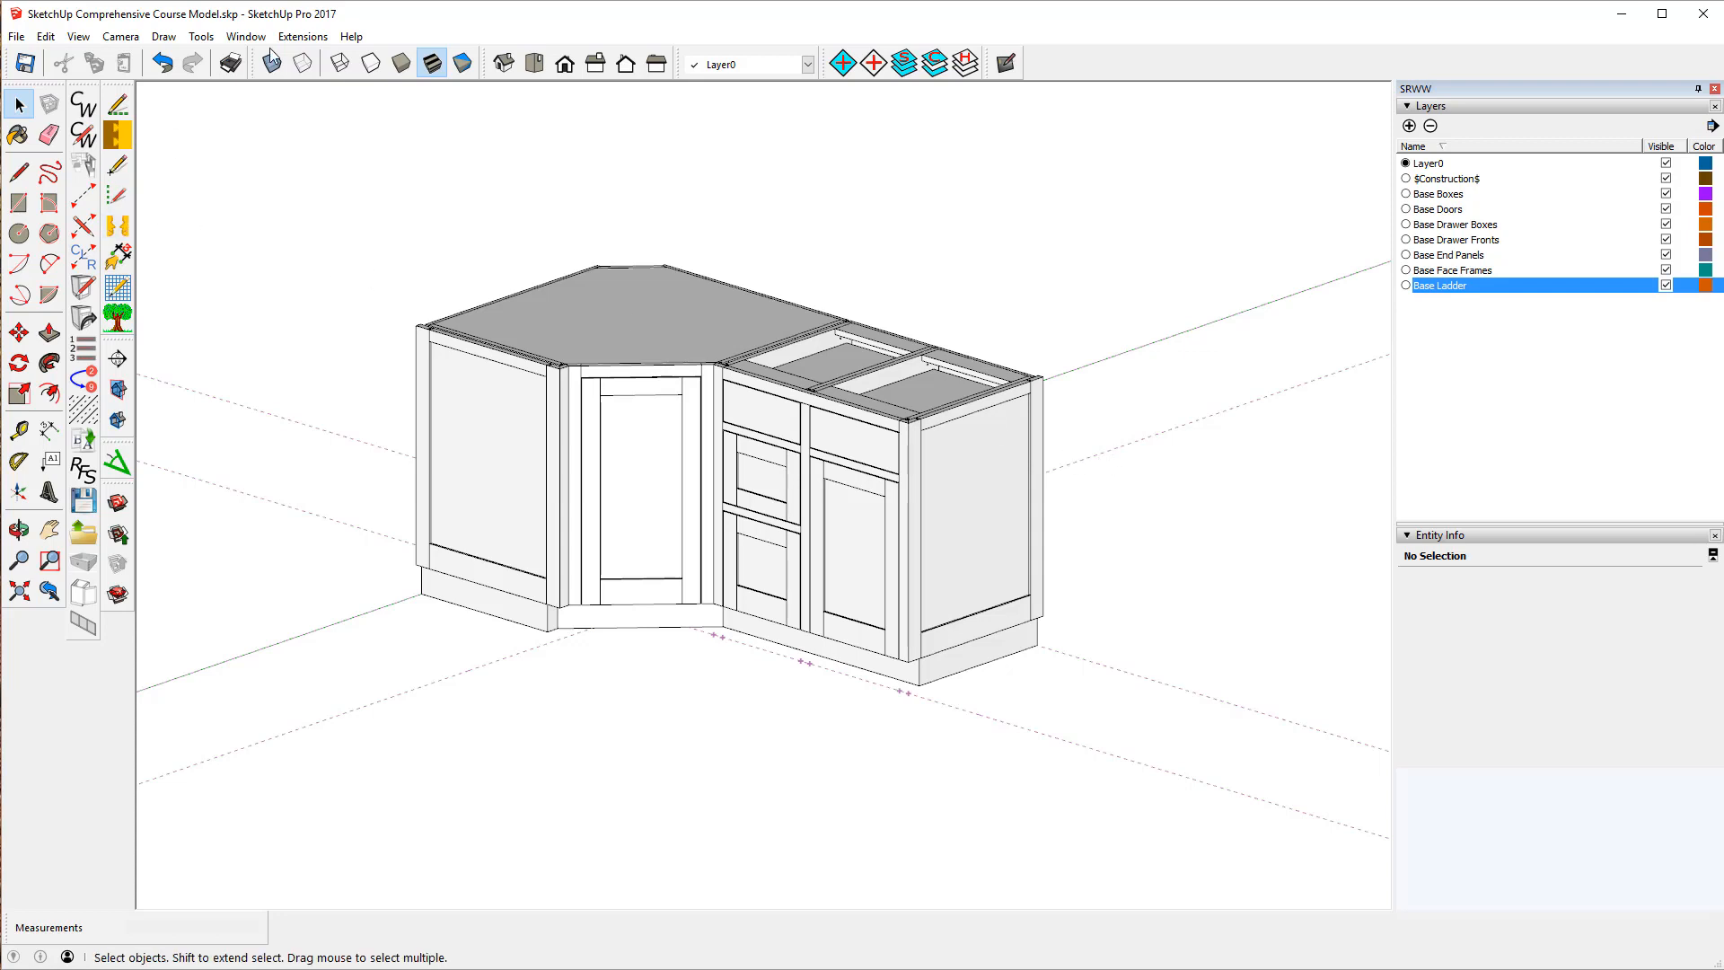
- Undo the end panel changes on the cabinet run and try to create a CabWriter project
{"action": "left_click", "coordinate": [162, 63]}
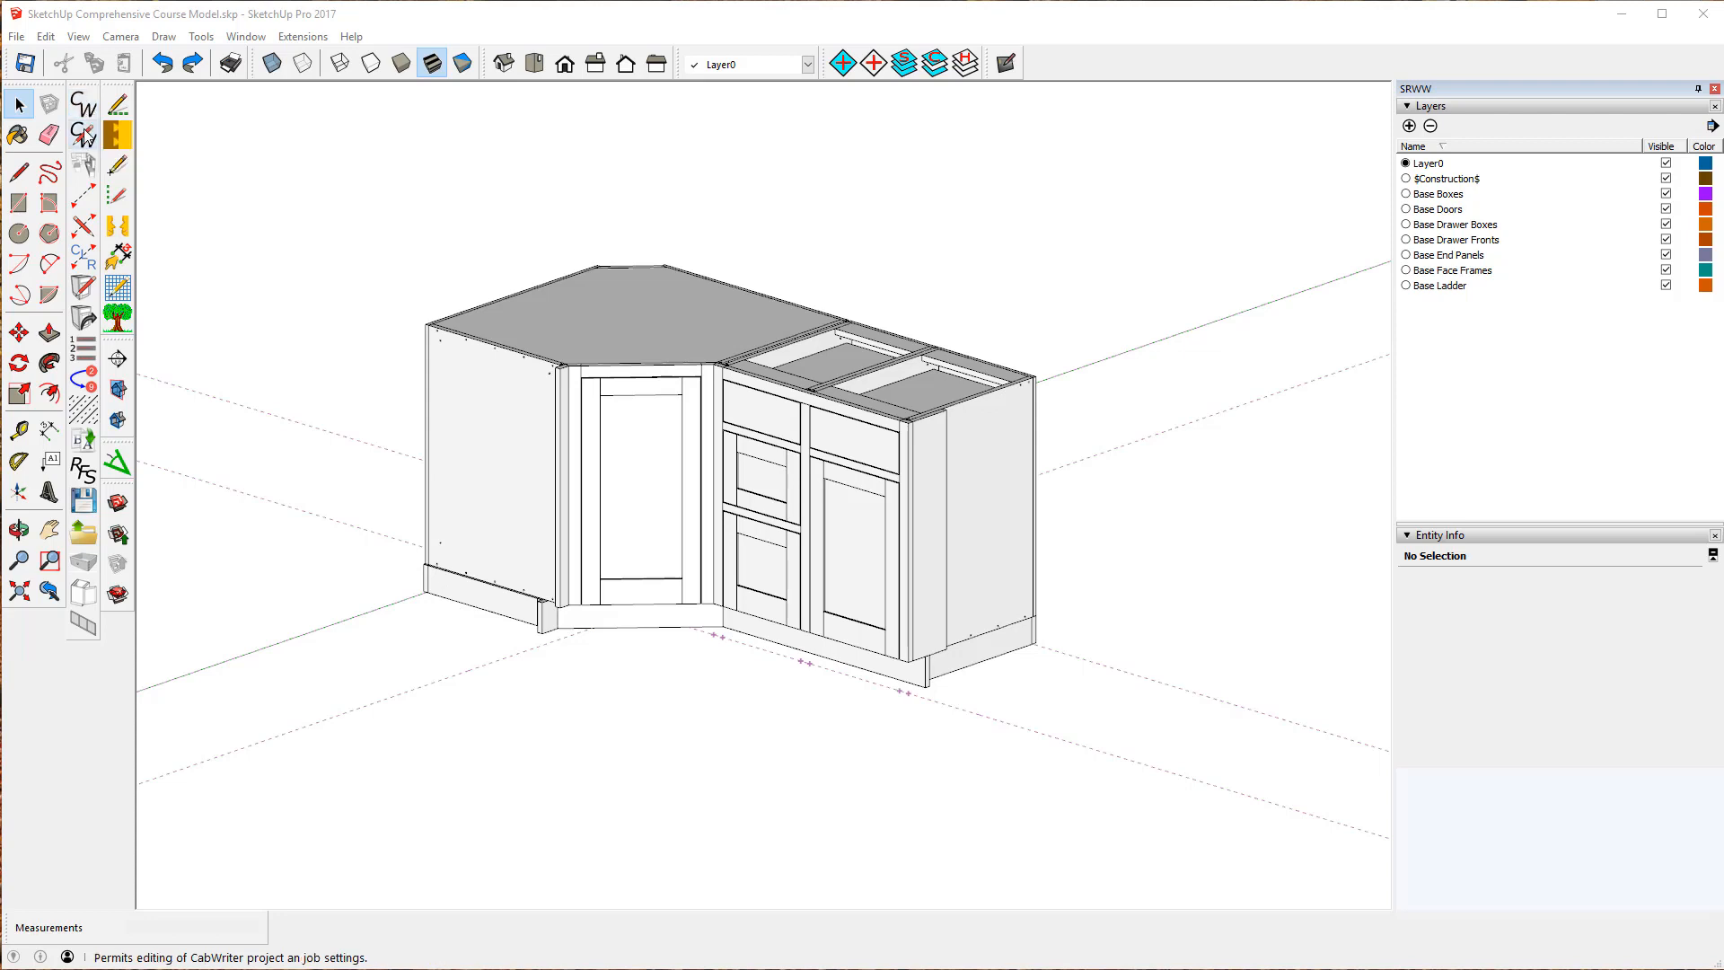
{"action": "left_click", "coordinate": [84, 105]}
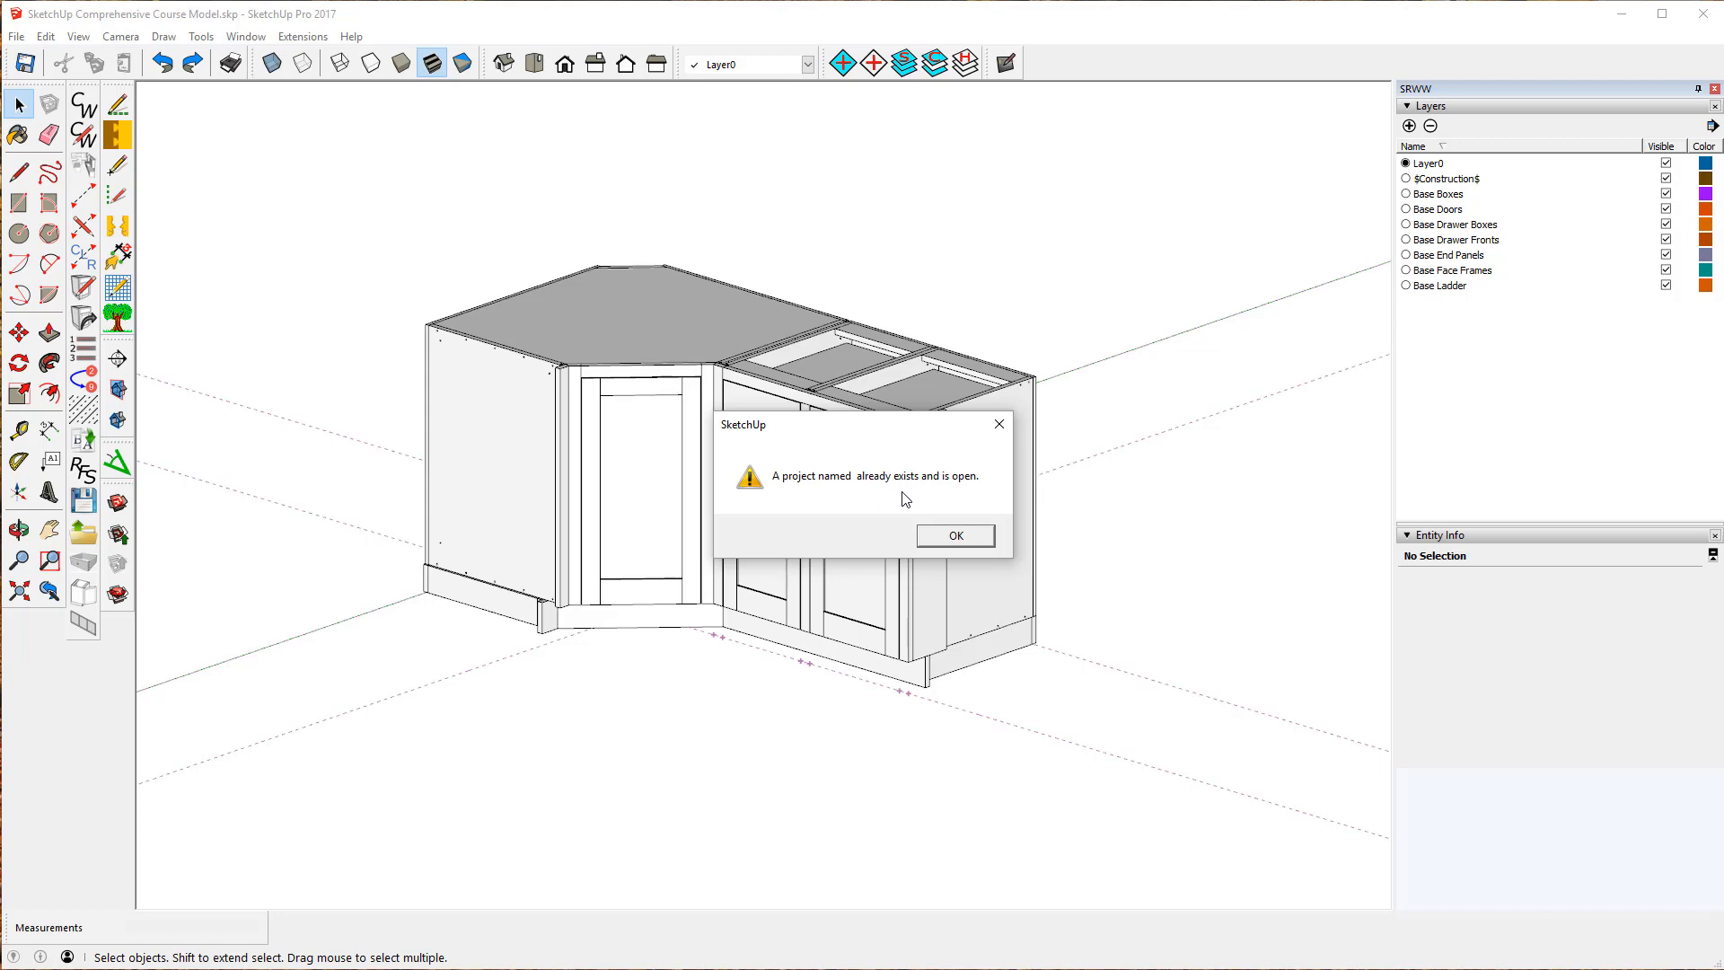
{"action": "left_click", "coordinate": [955, 536]}
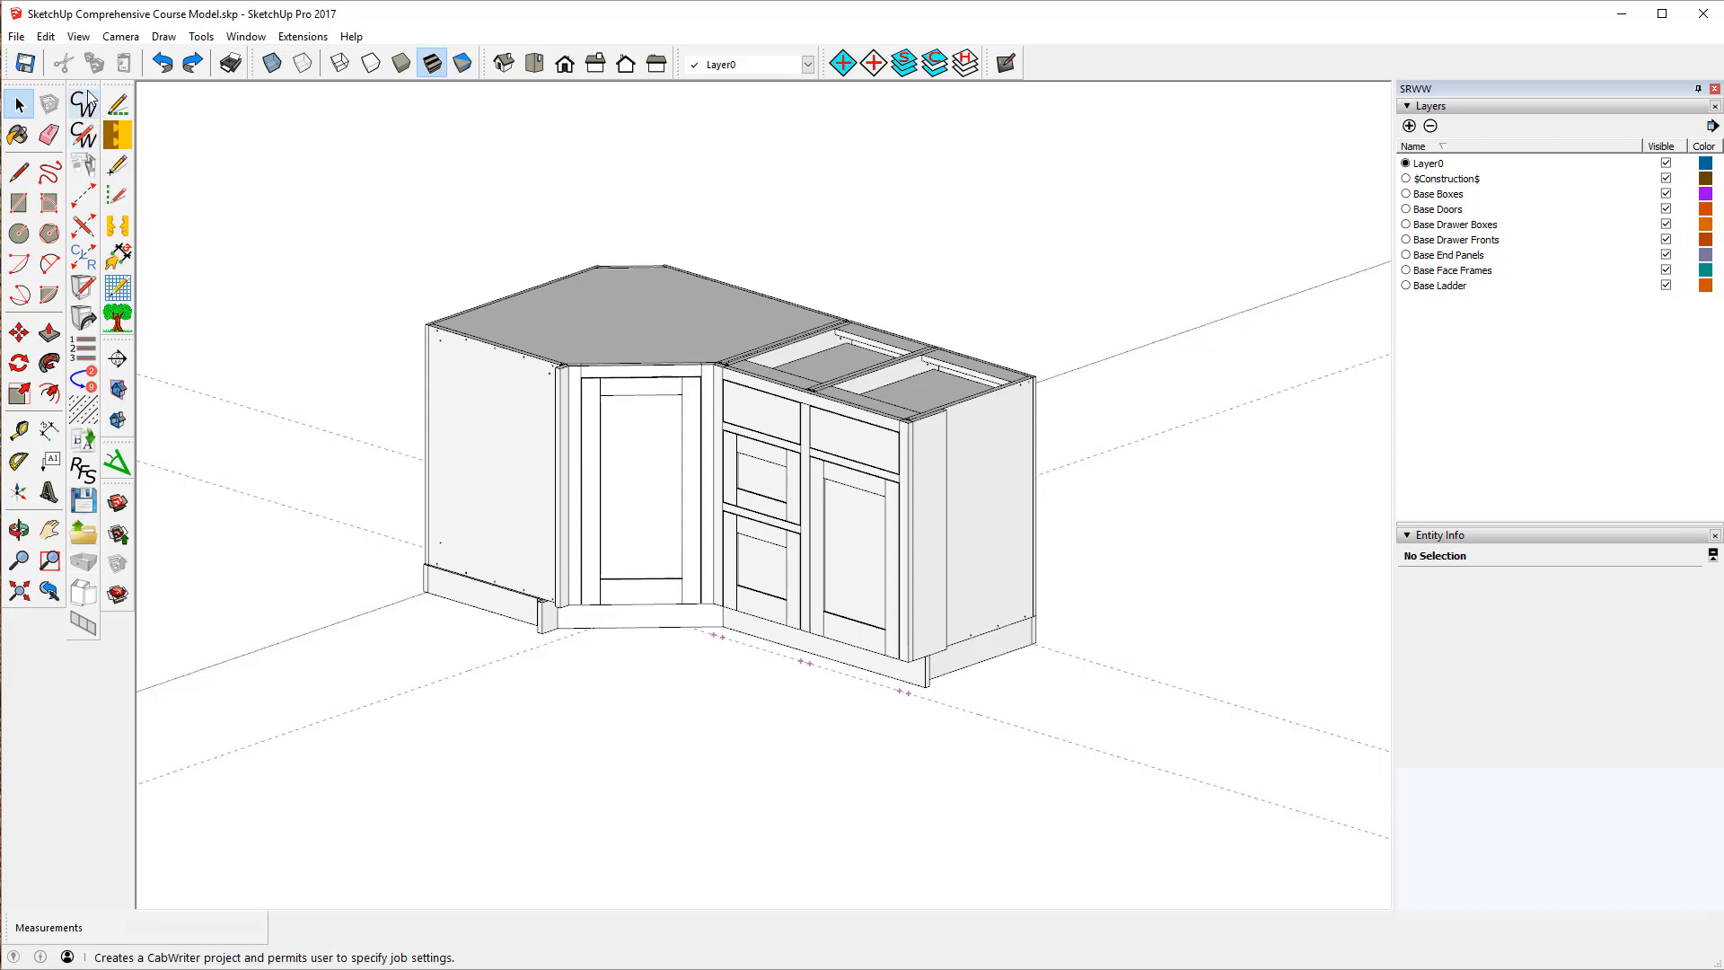
- Open the CabWriter settings and review the project's cabinet style, face frame door/drawer and drilling method options
{"action": "left_click", "coordinate": [84, 136]}
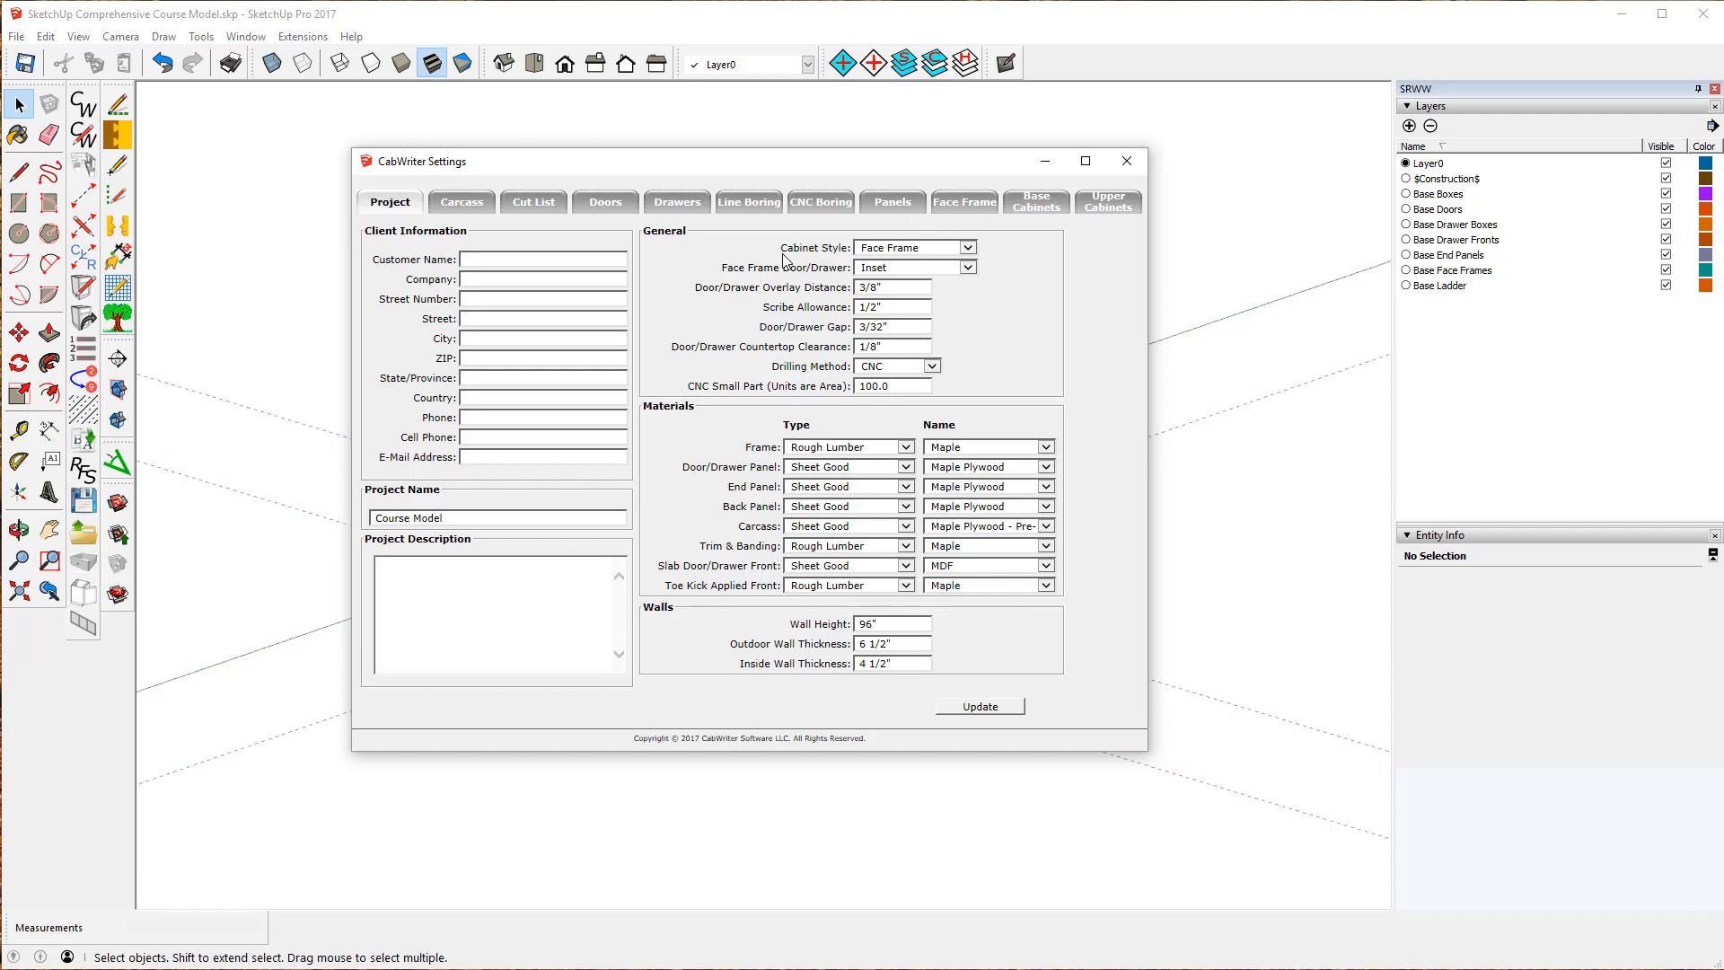
{"action": "left_click", "coordinate": [972, 248]}
{"action": "left_click", "coordinate": [976, 249]}
{"action": "left_click", "coordinate": [968, 267]}
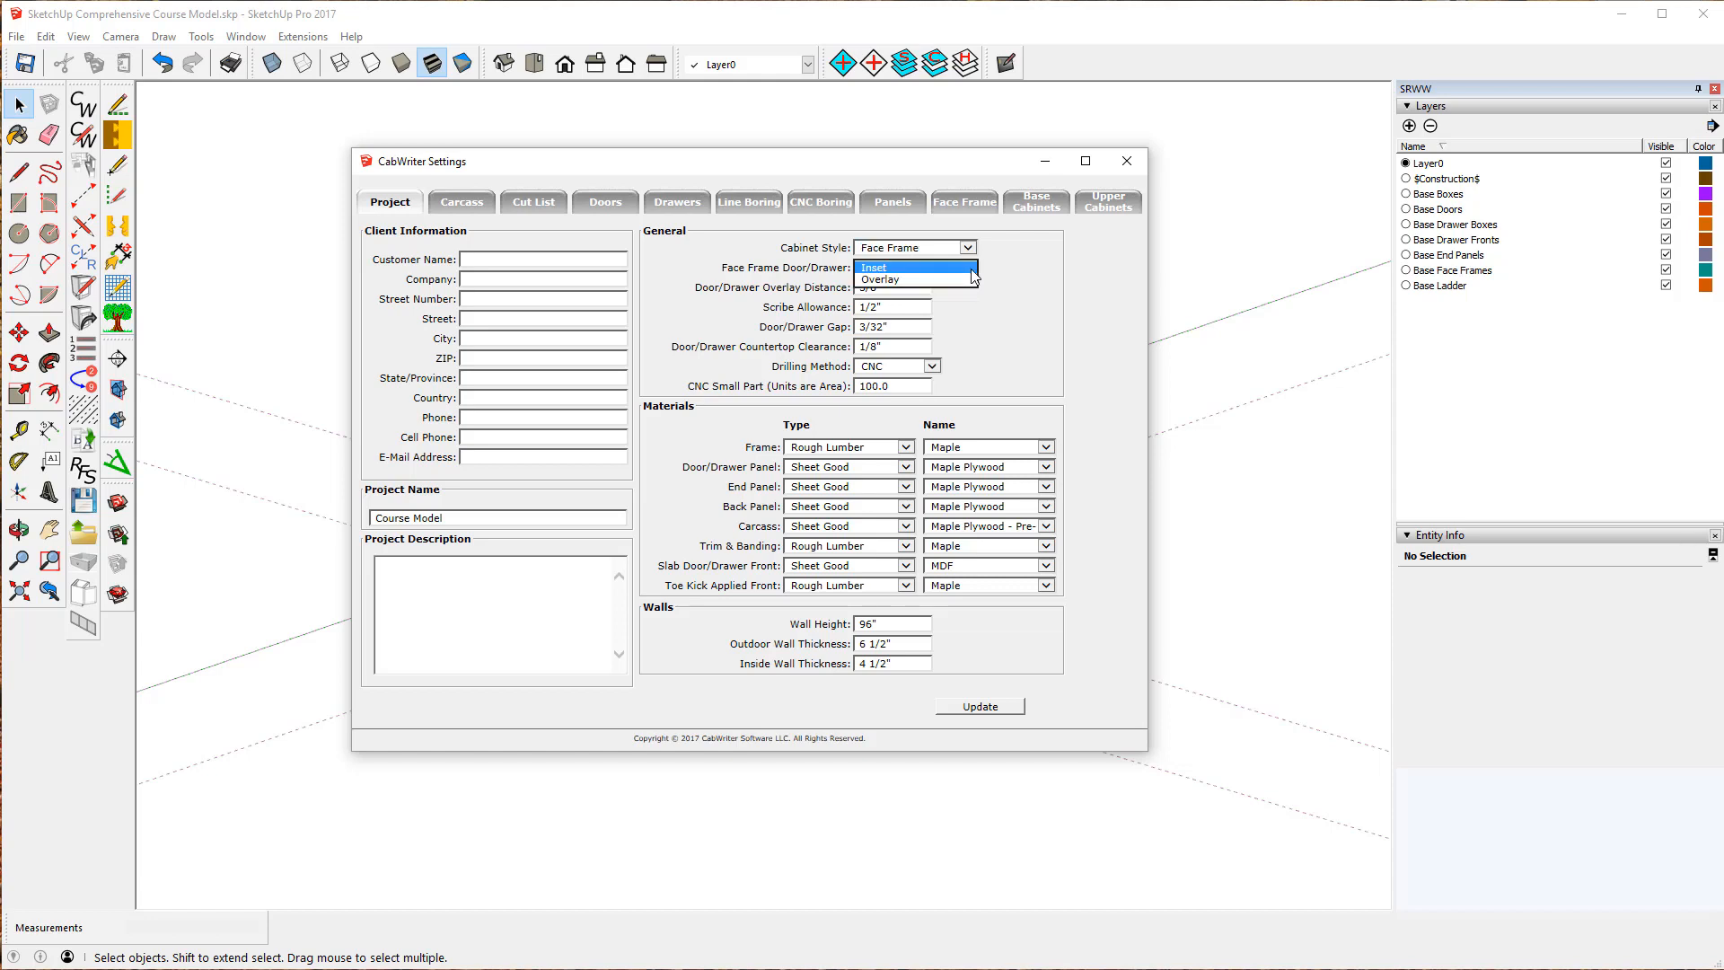
{"action": "left_click", "coordinate": [972, 268]}
{"action": "left_click", "coordinate": [934, 368]}
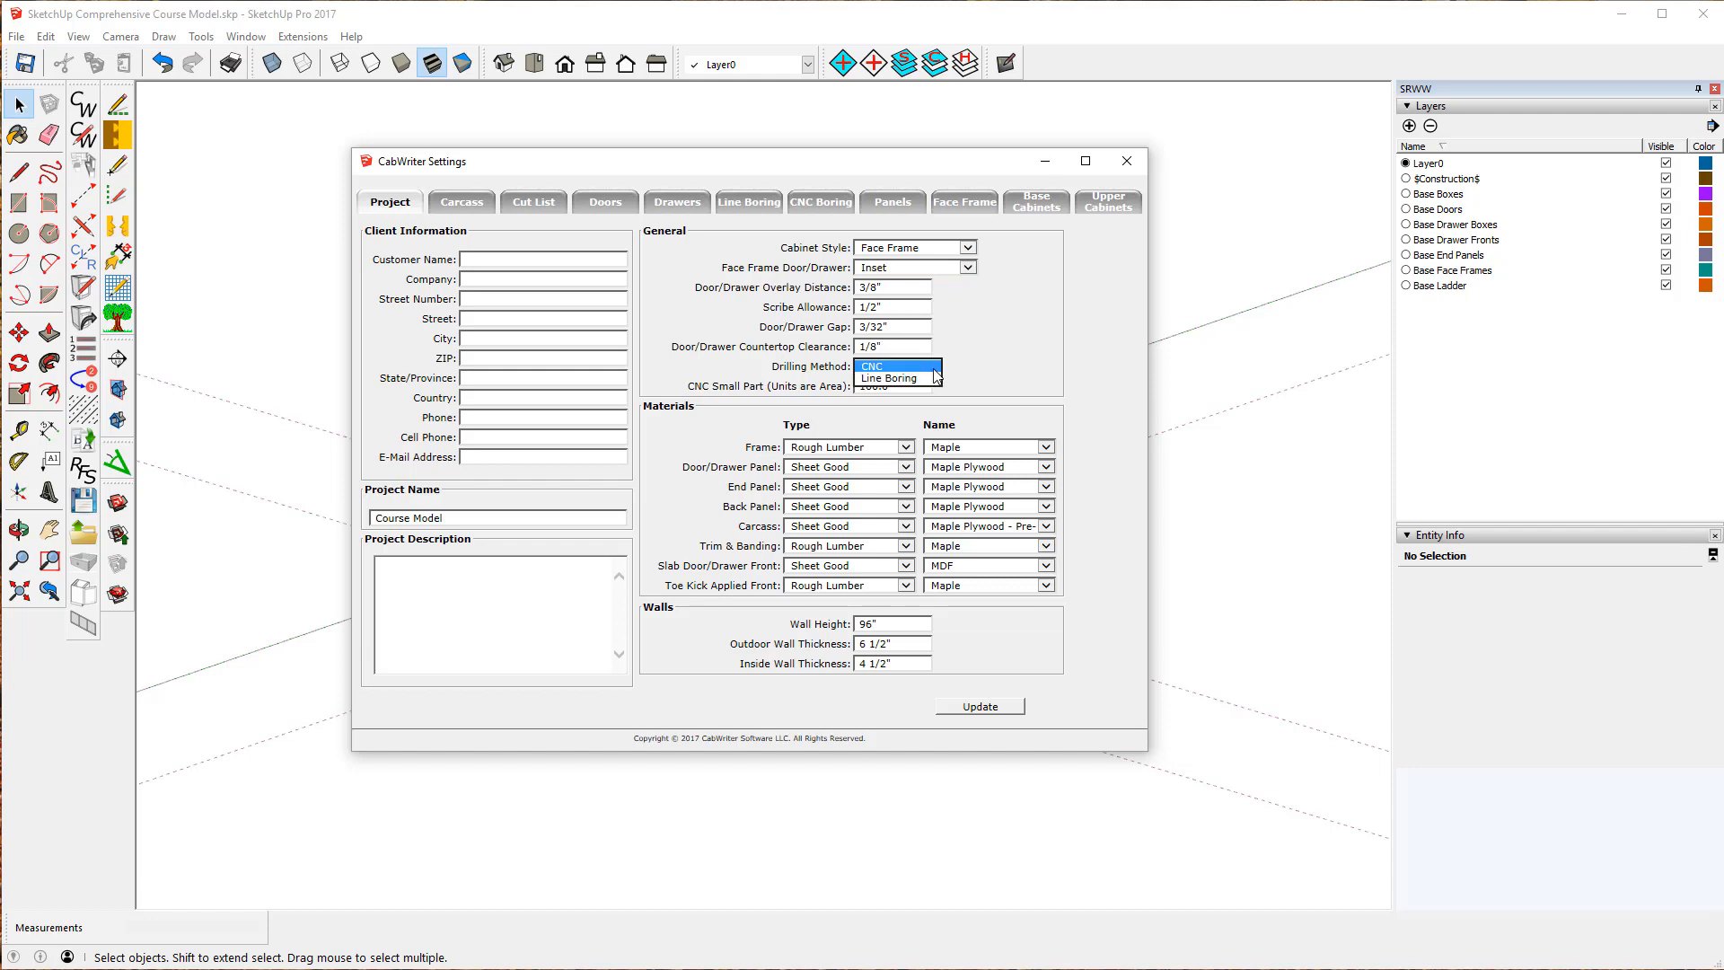
{"action": "left_click", "coordinate": [907, 367]}
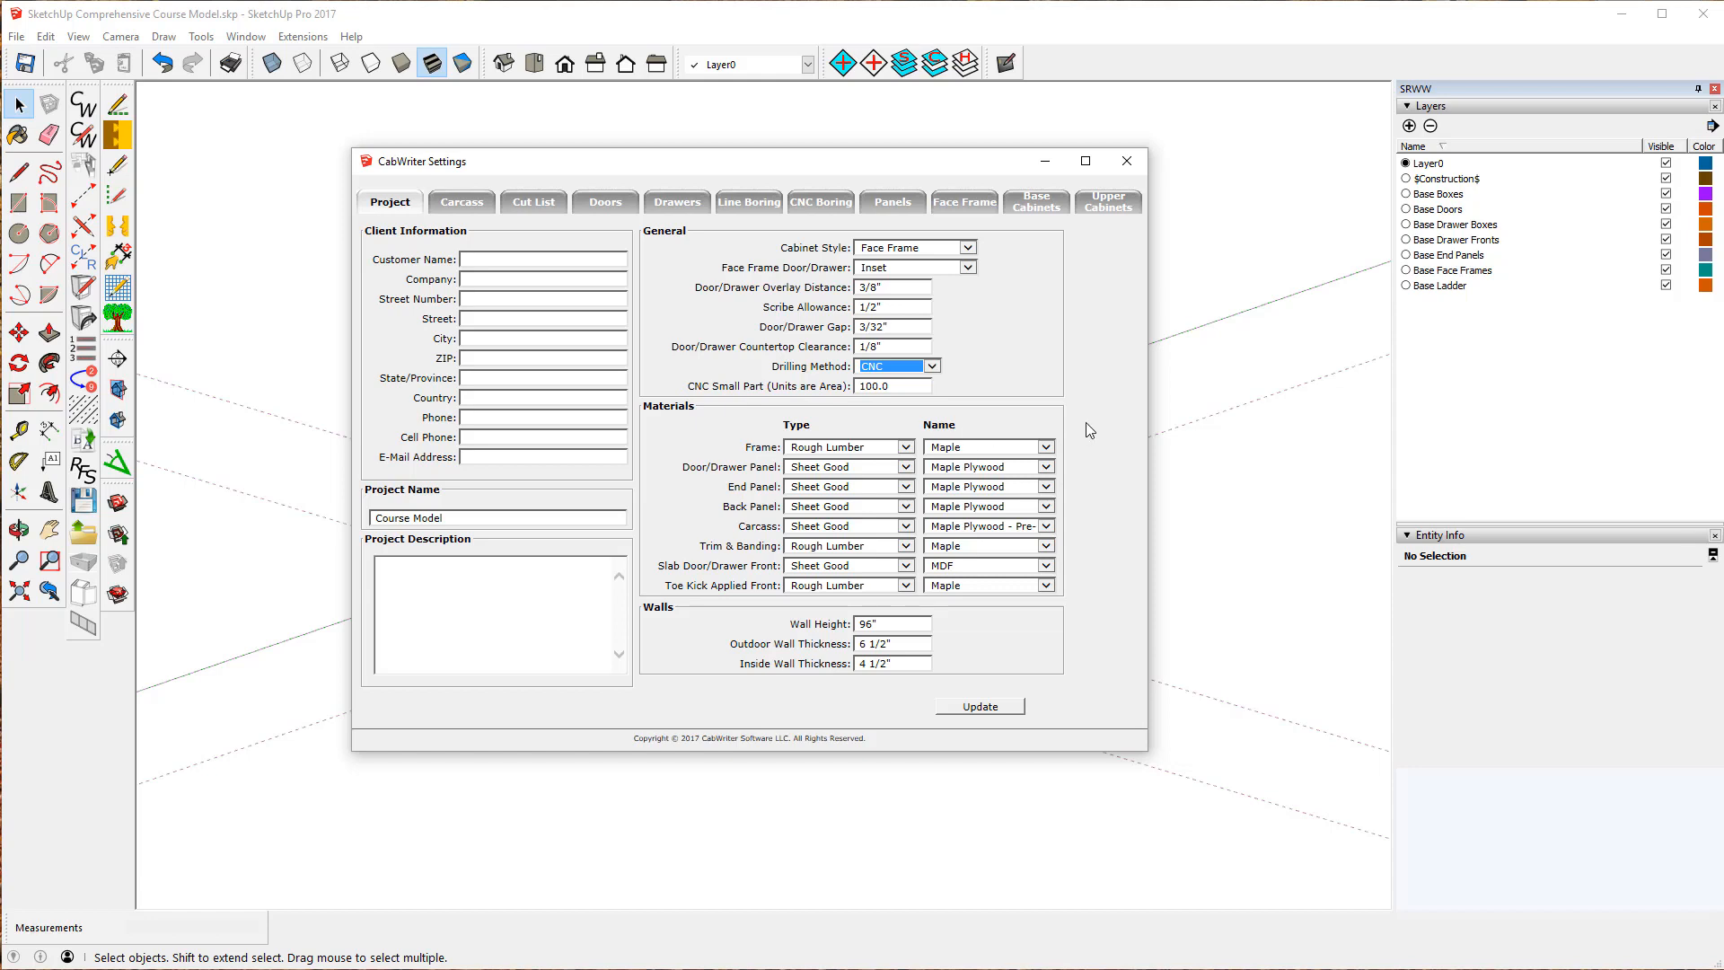
- Review the available material types and wood names for the frame, keeping Rough Lumber and Maple
{"action": "left_click", "coordinate": [907, 447]}
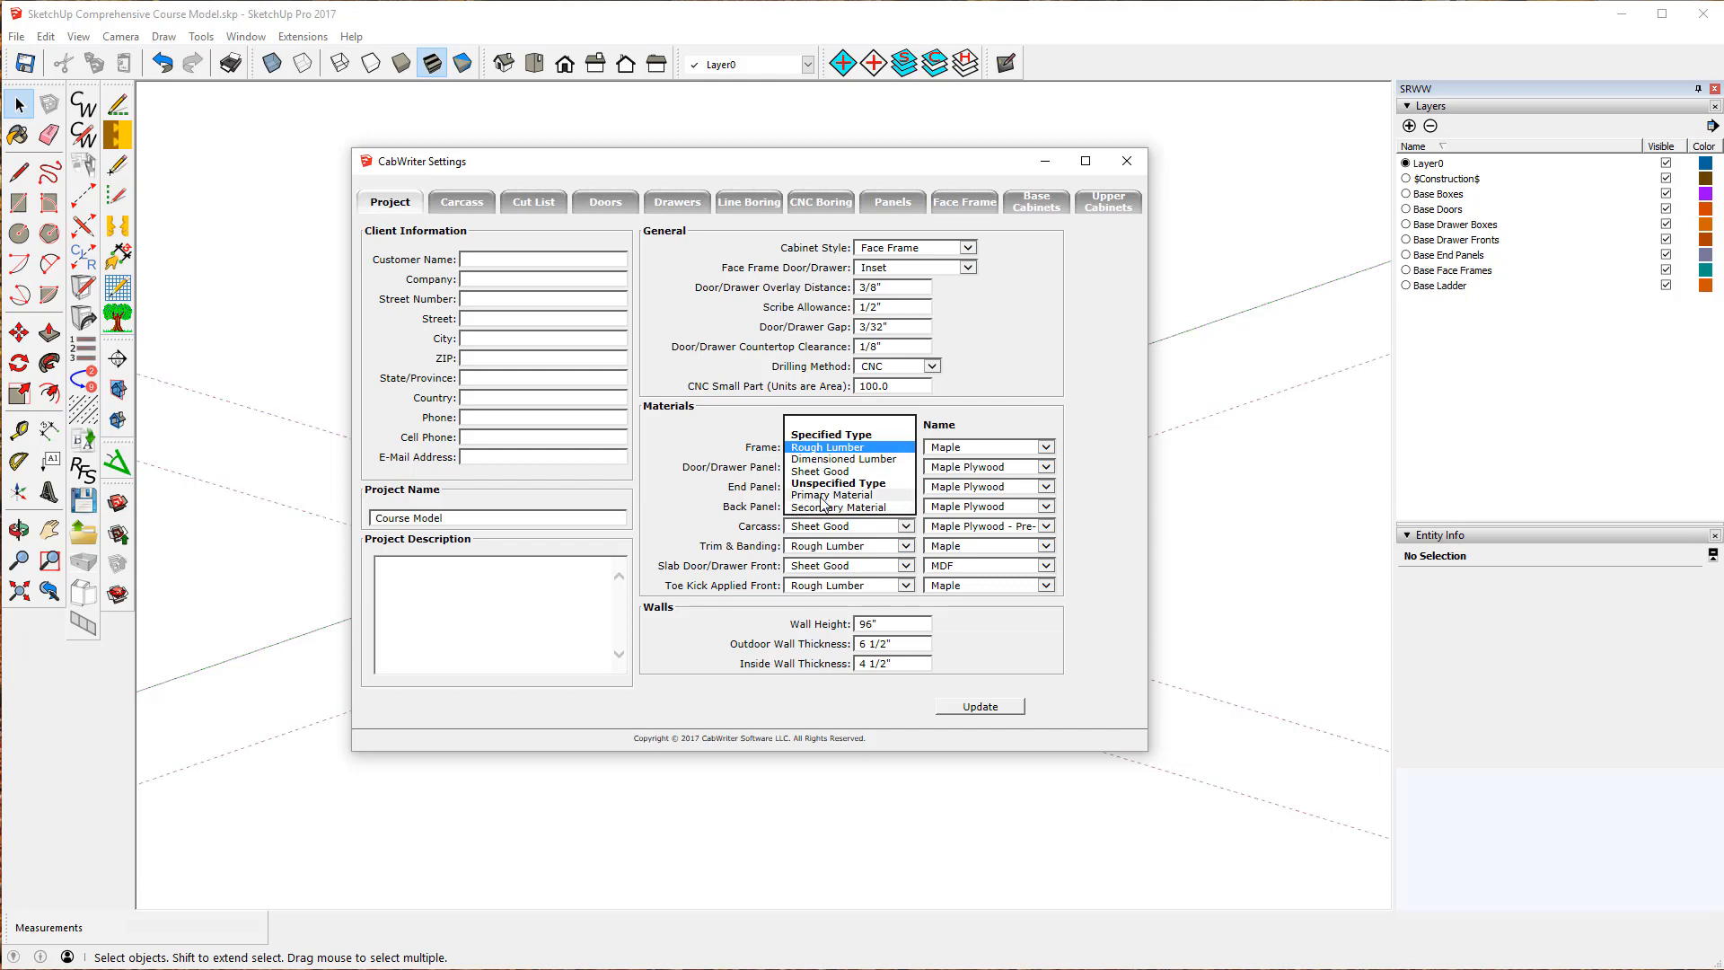
{"action": "left_click", "coordinate": [827, 447]}
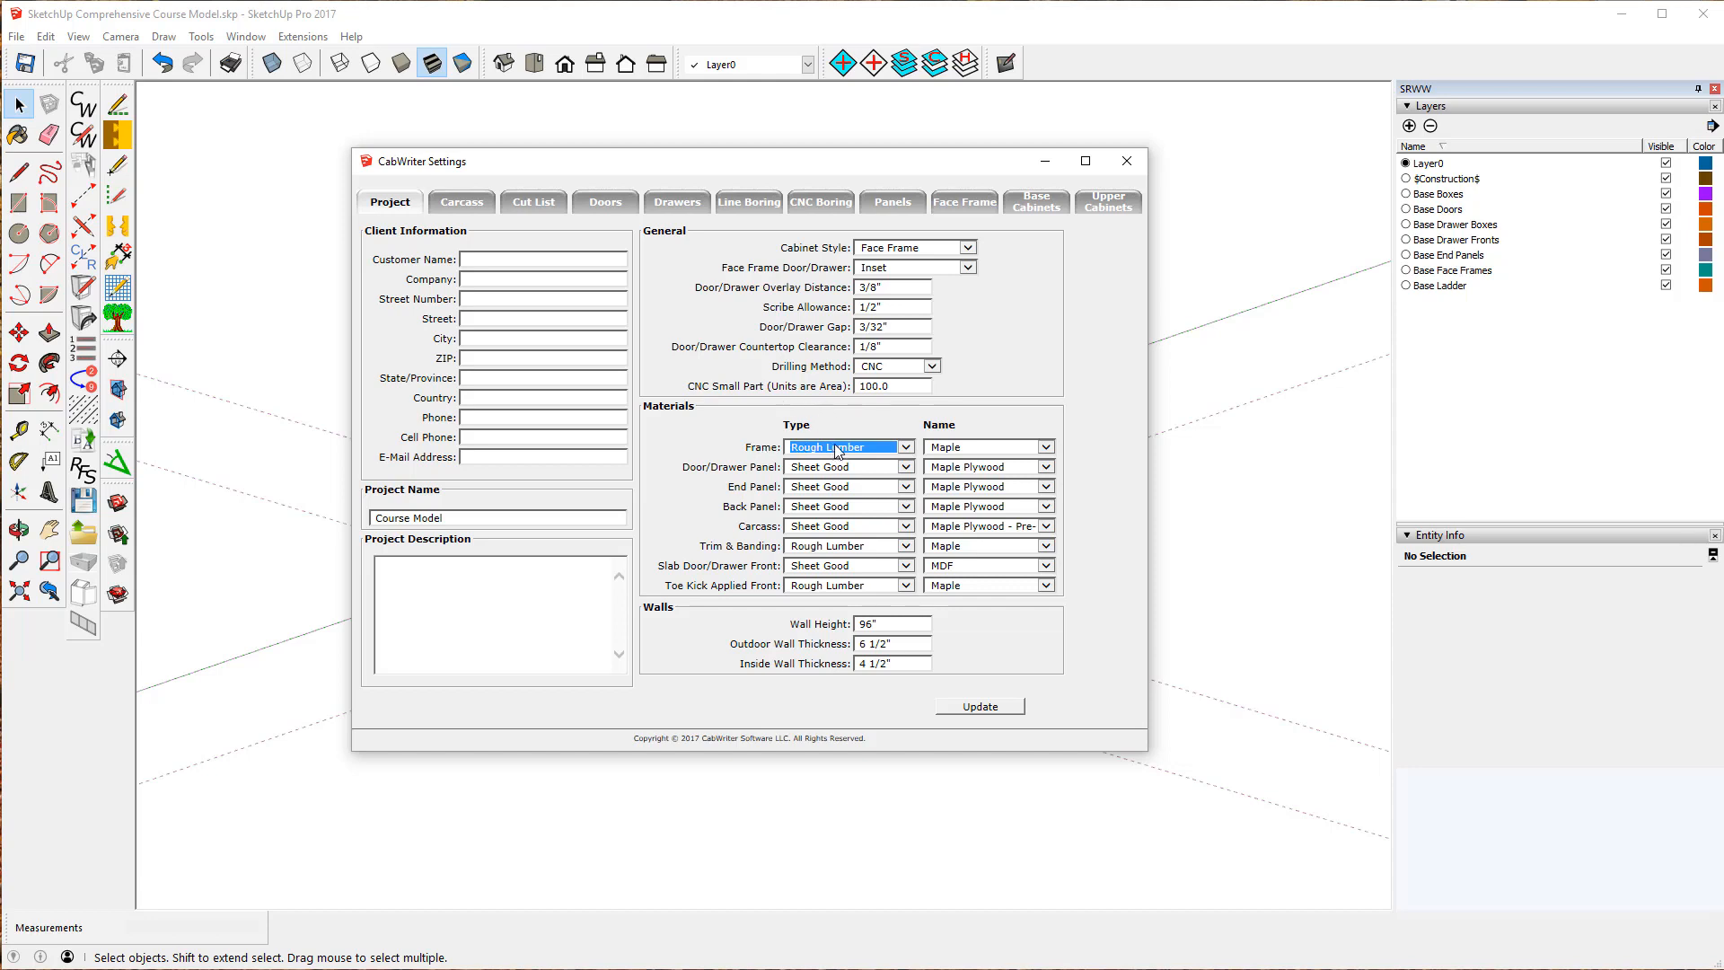
{"action": "left_click", "coordinate": [1047, 447]}
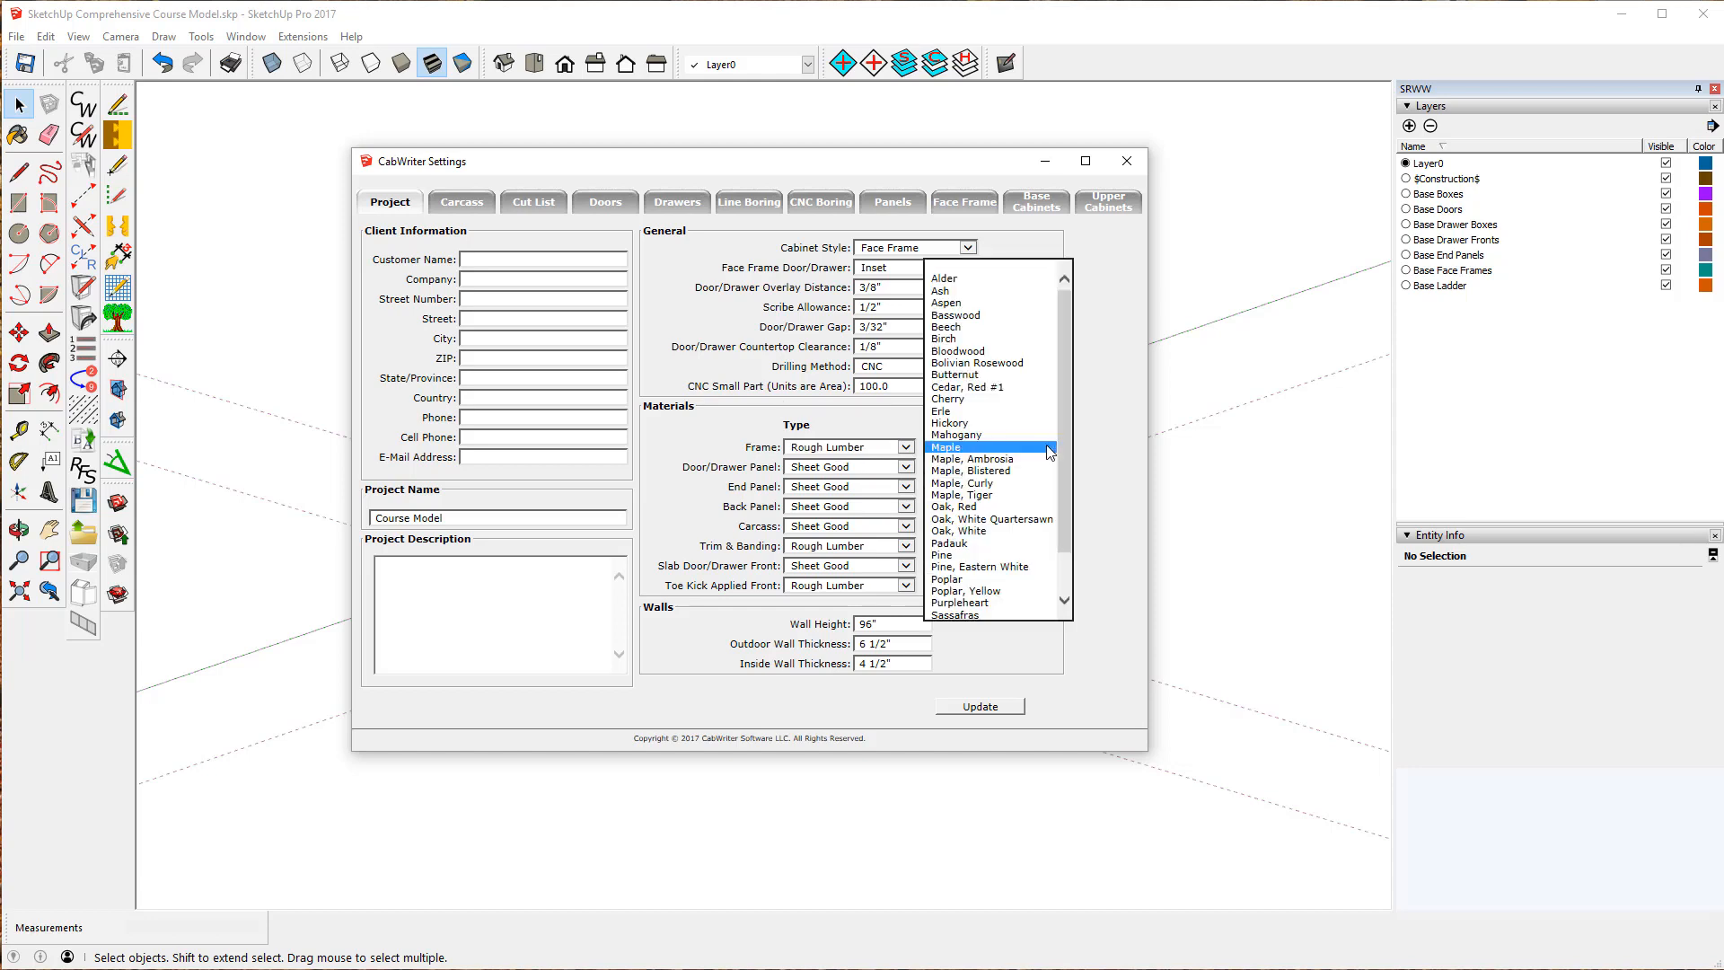
{"action": "left_click", "coordinate": [1050, 448]}
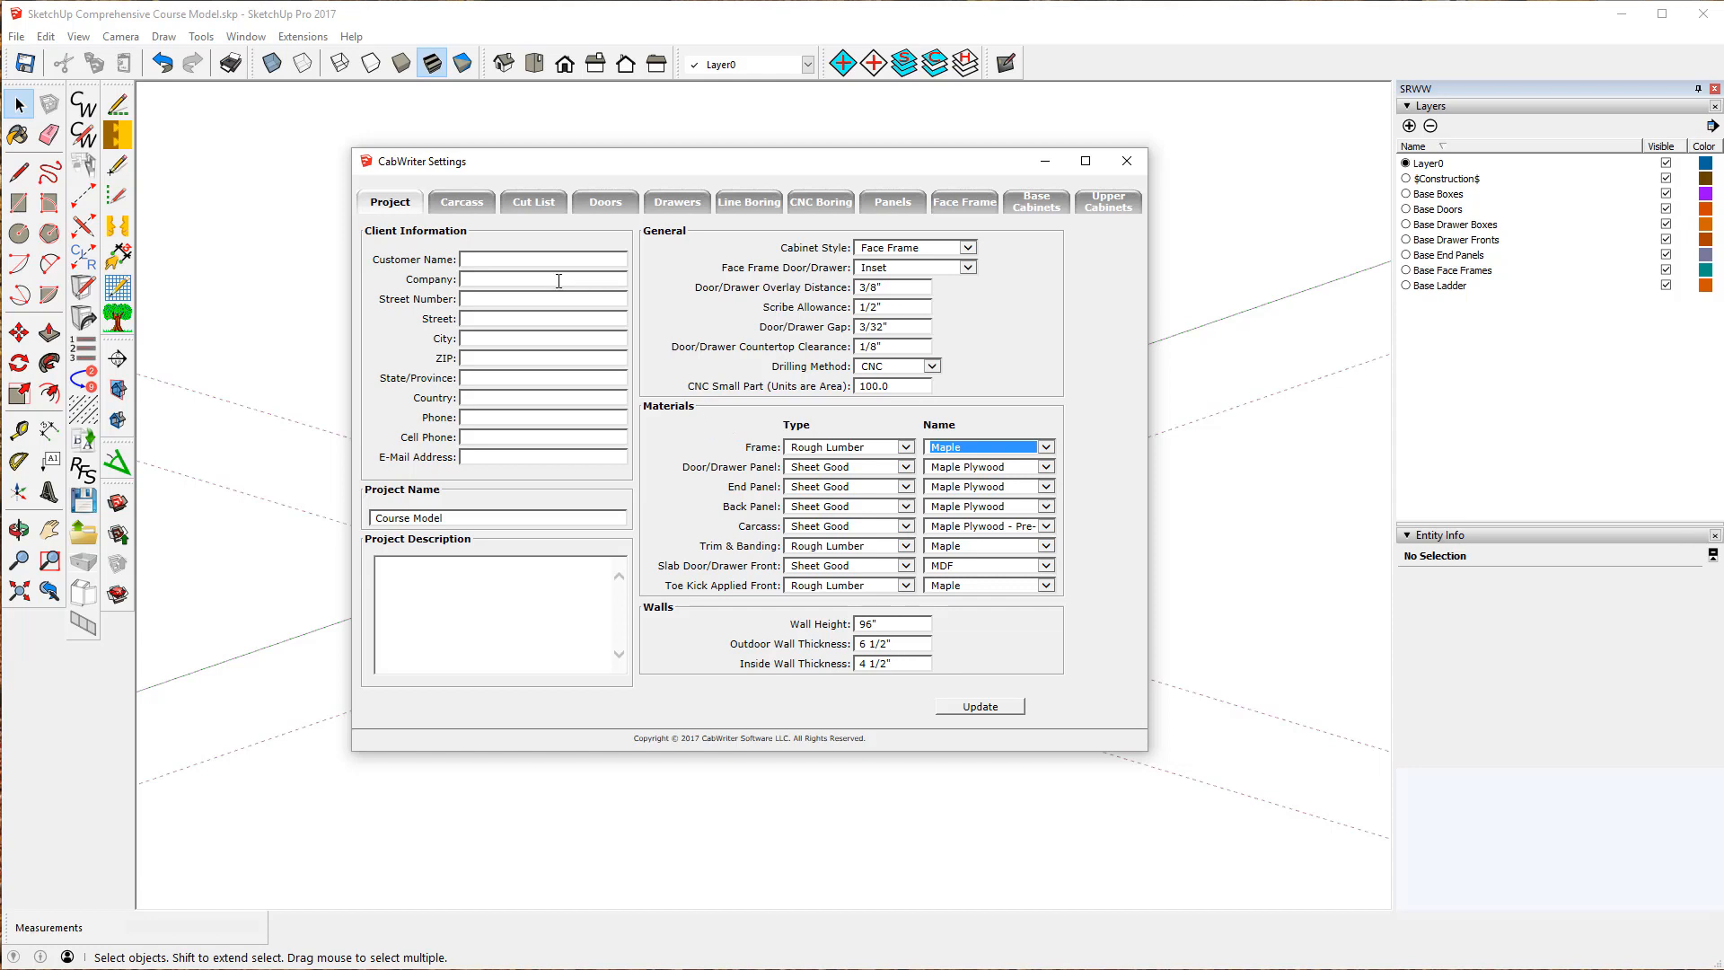
- Review the carcass settings and the toe kick style options, keeping Ladder Base
{"action": "left_click", "coordinate": [463, 205]}
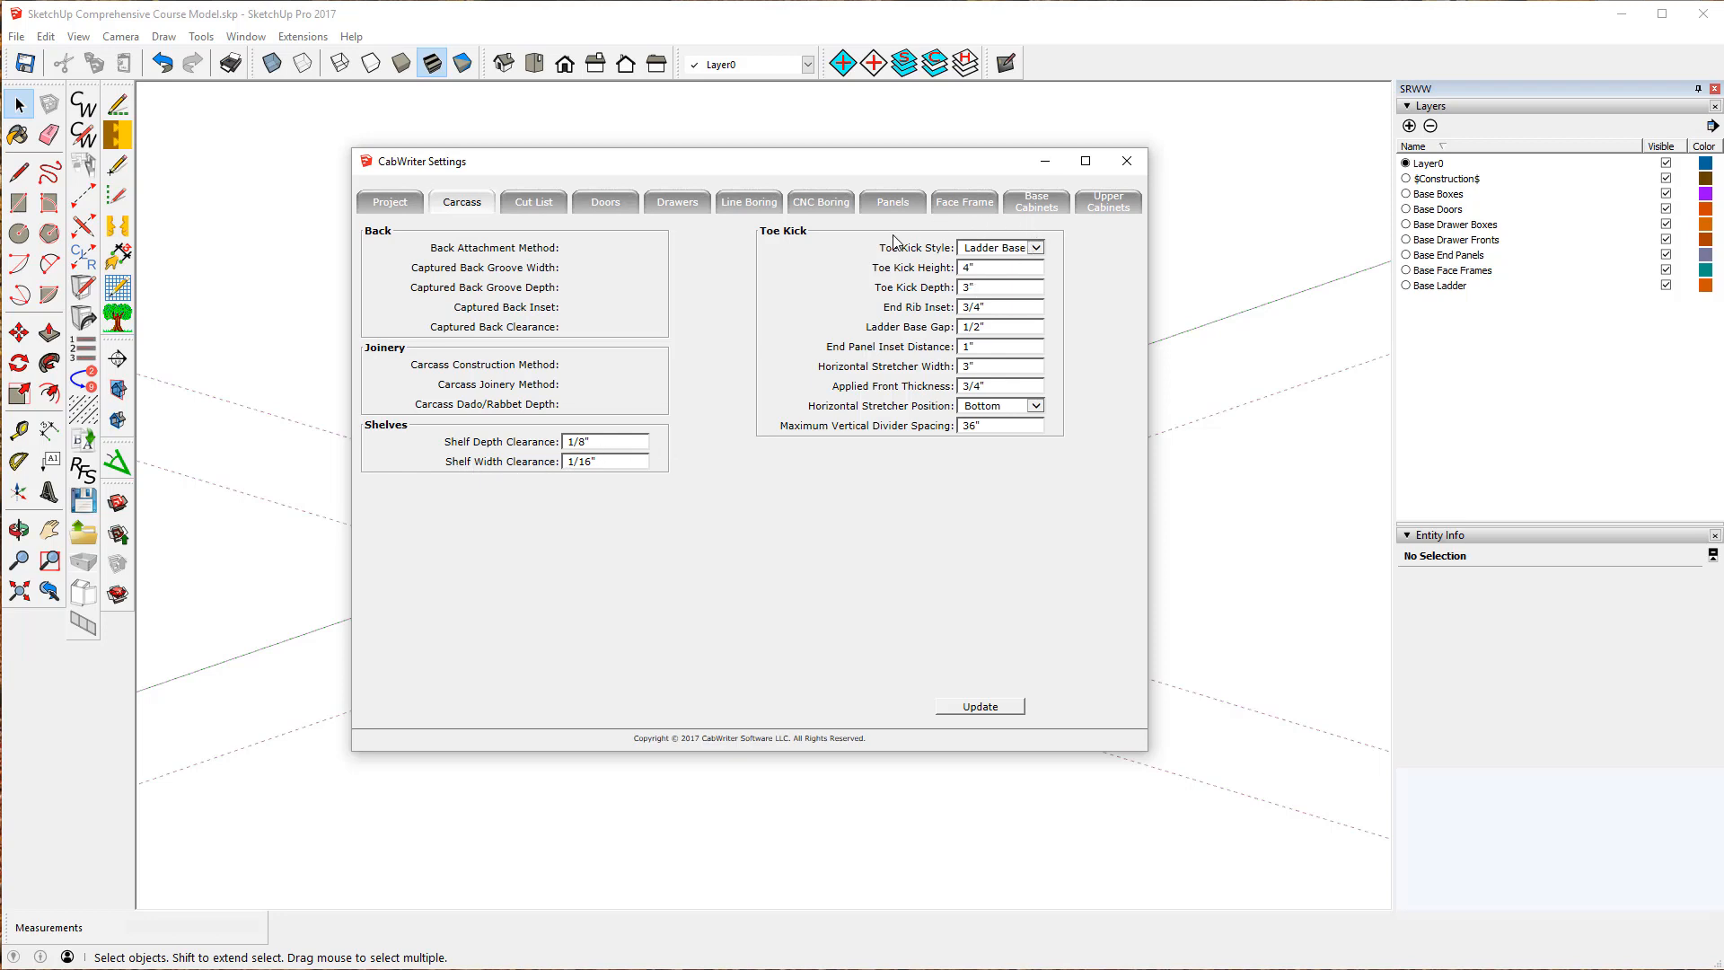
{"action": "left_click", "coordinate": [1035, 249]}
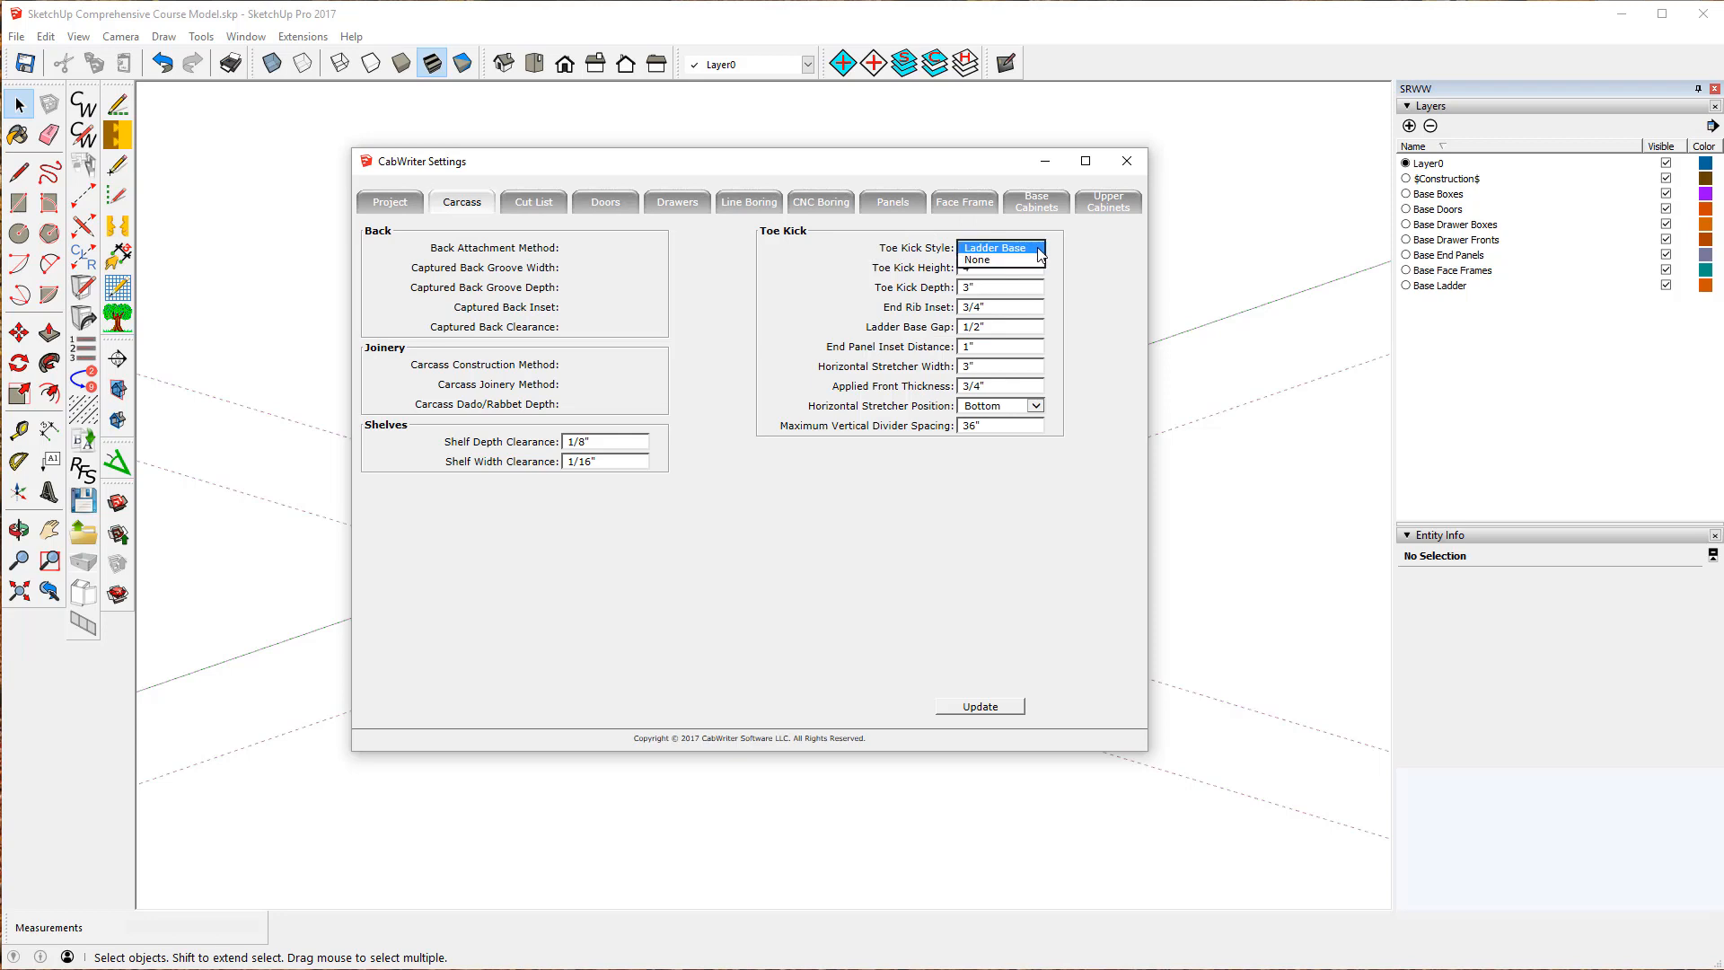
{"action": "left_click", "coordinate": [1038, 249]}
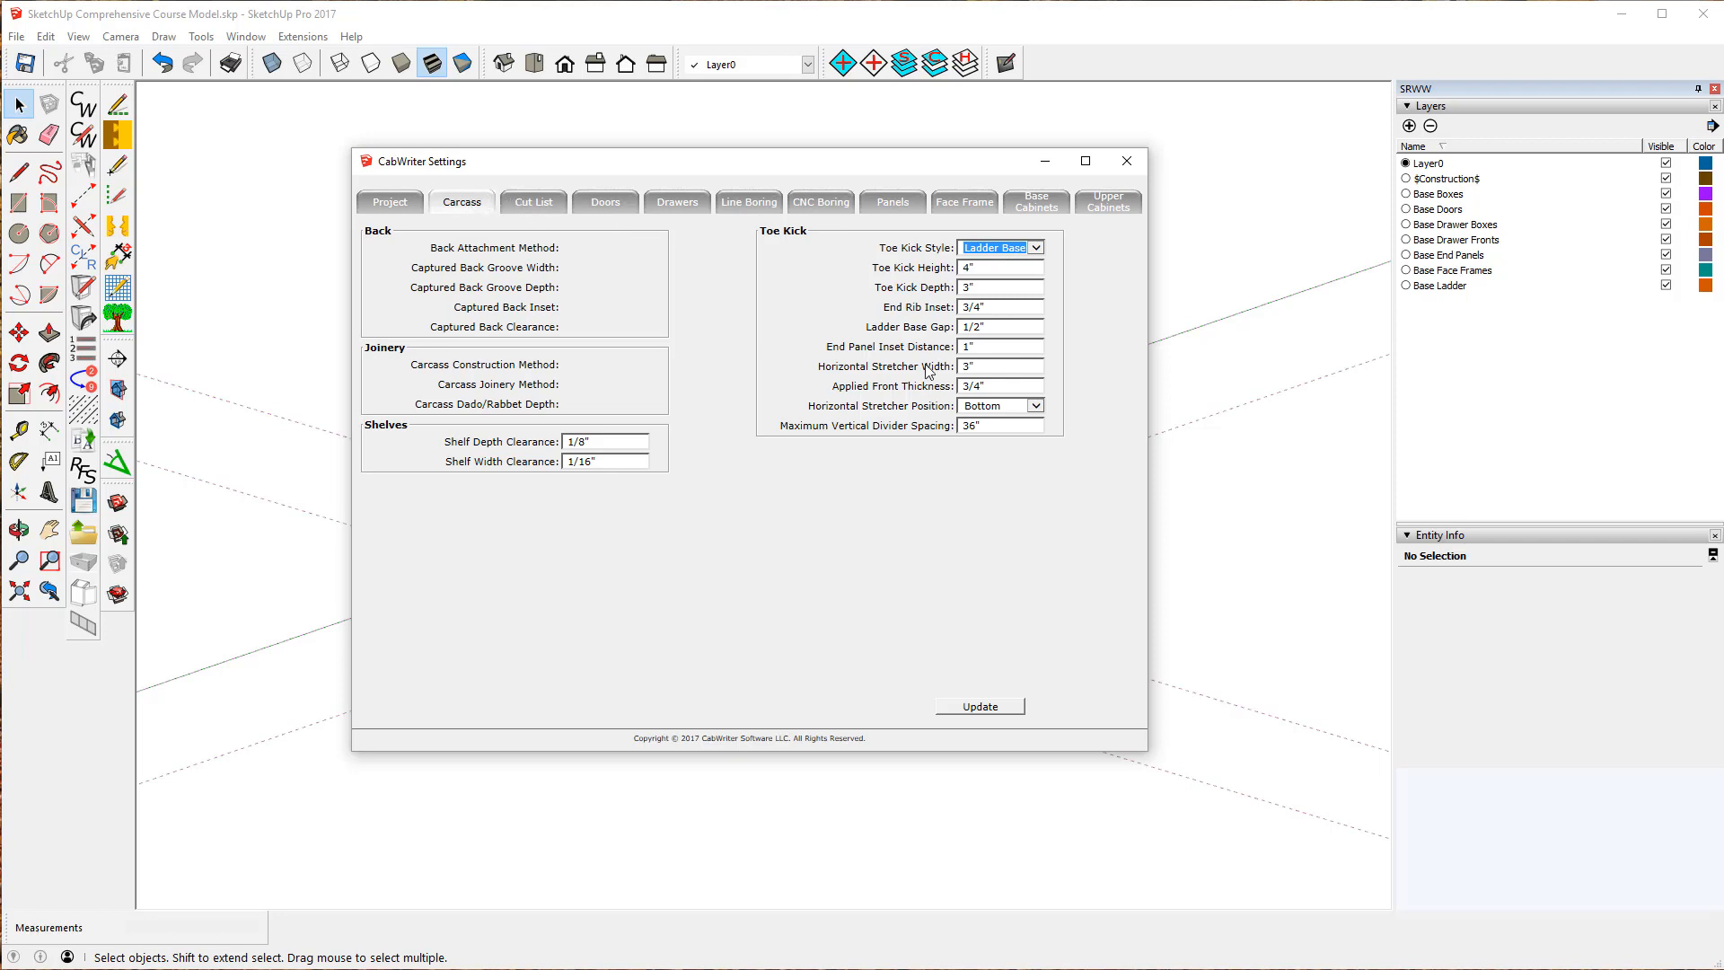
- Look through the Cut List, Doors, Drawers, Line Boring and CNC Boring settings in turn
{"action": "left_click", "coordinate": [538, 203]}
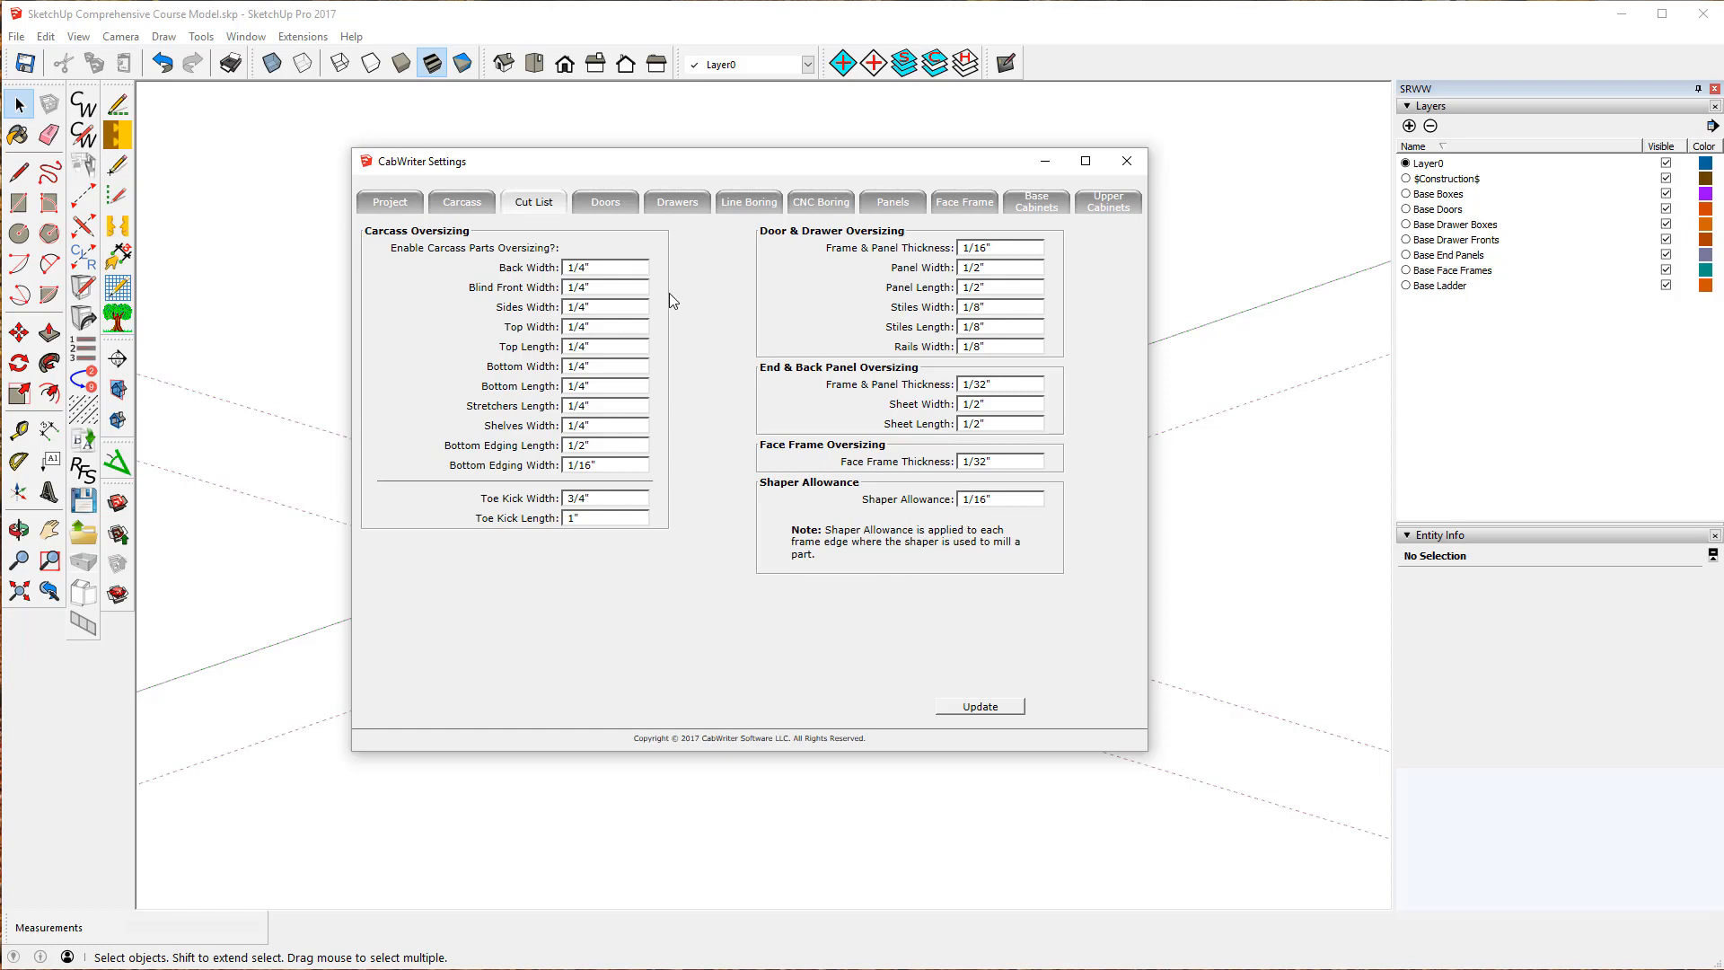
{"action": "left_click", "coordinate": [605, 202]}
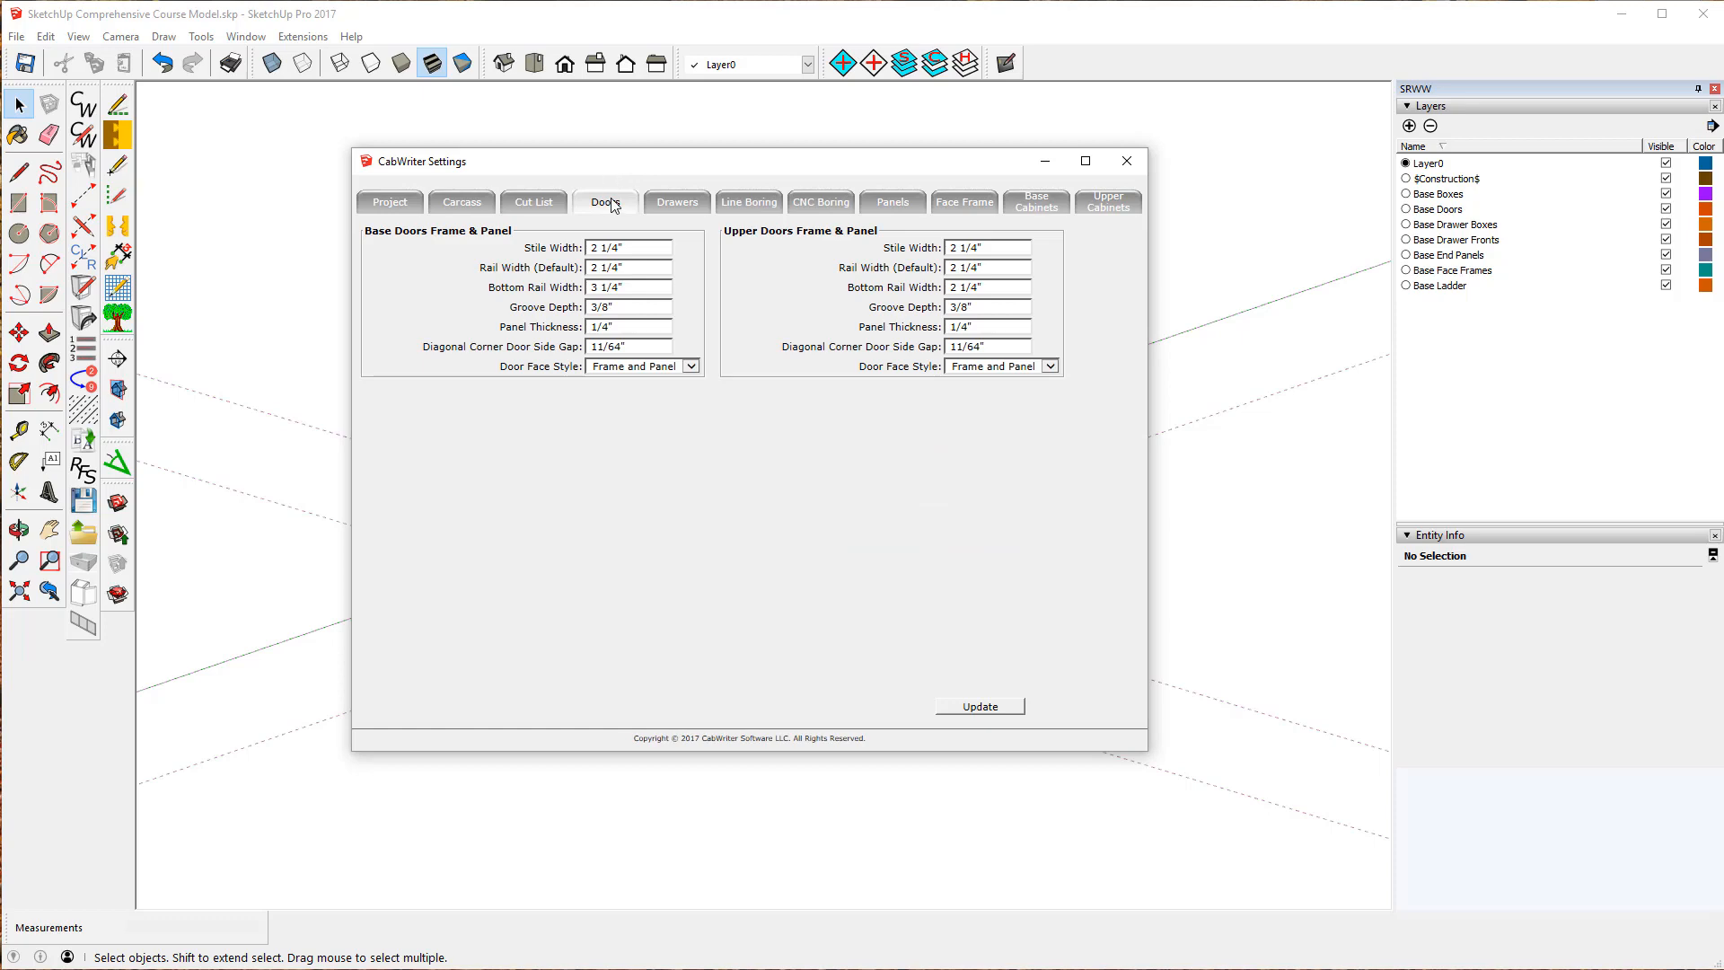
{"action": "left_click", "coordinate": [676, 202]}
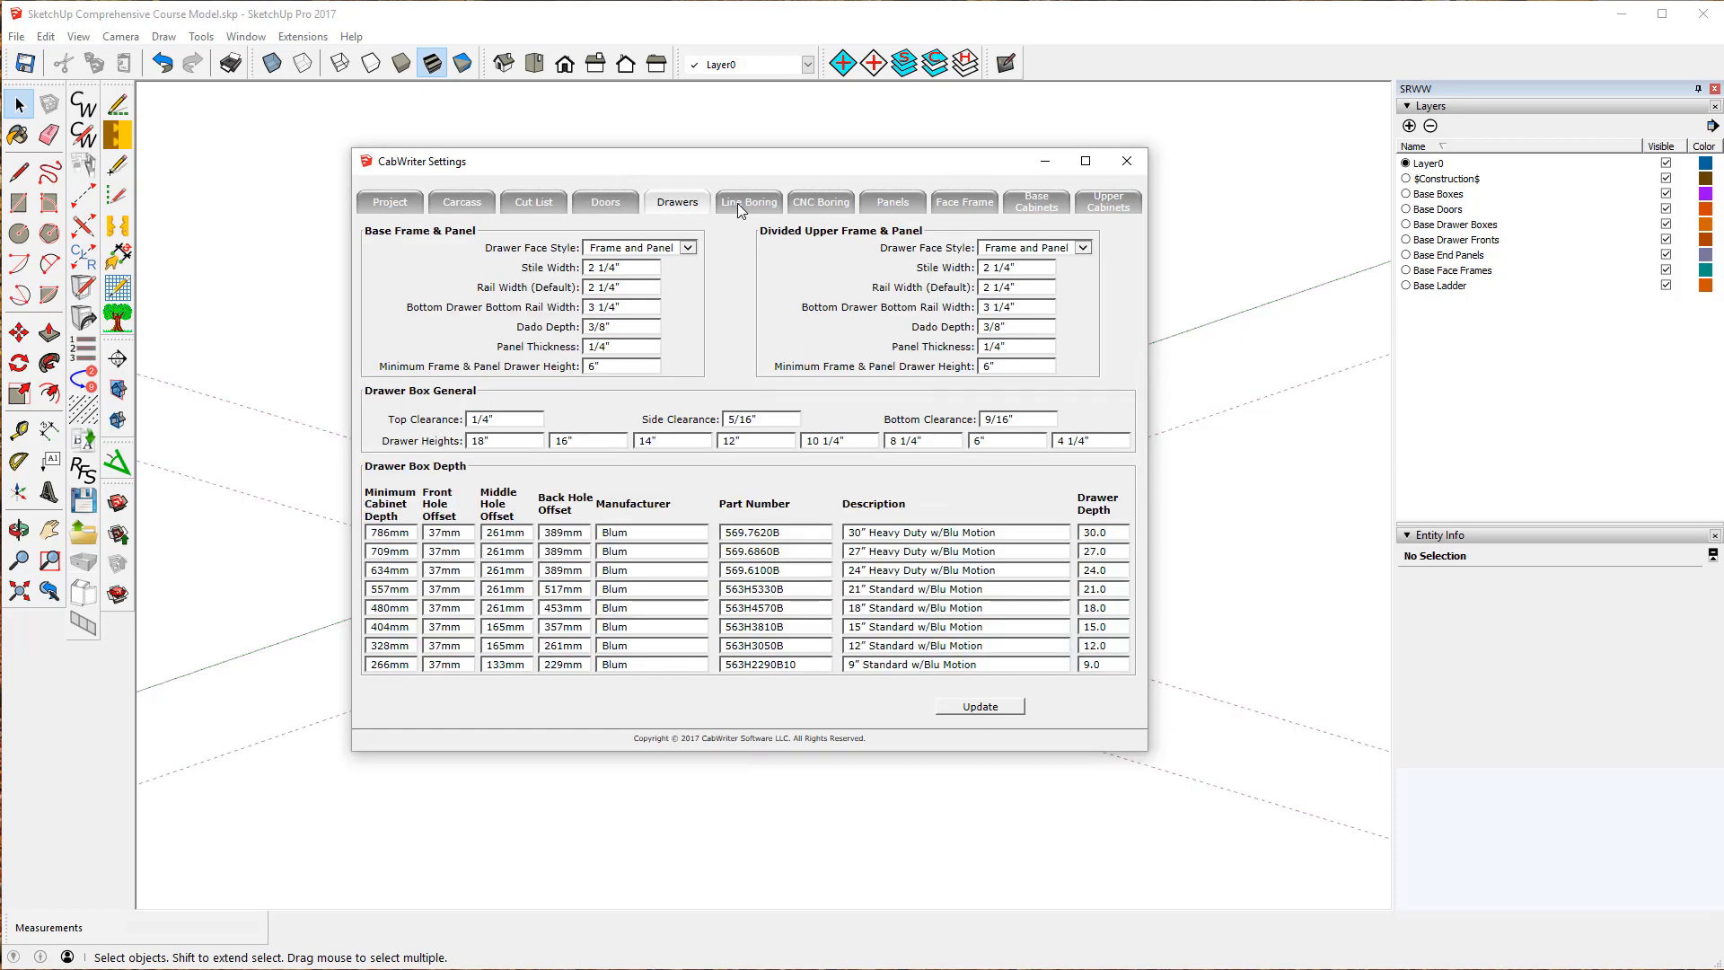
{"action": "left_click", "coordinate": [738, 202]}
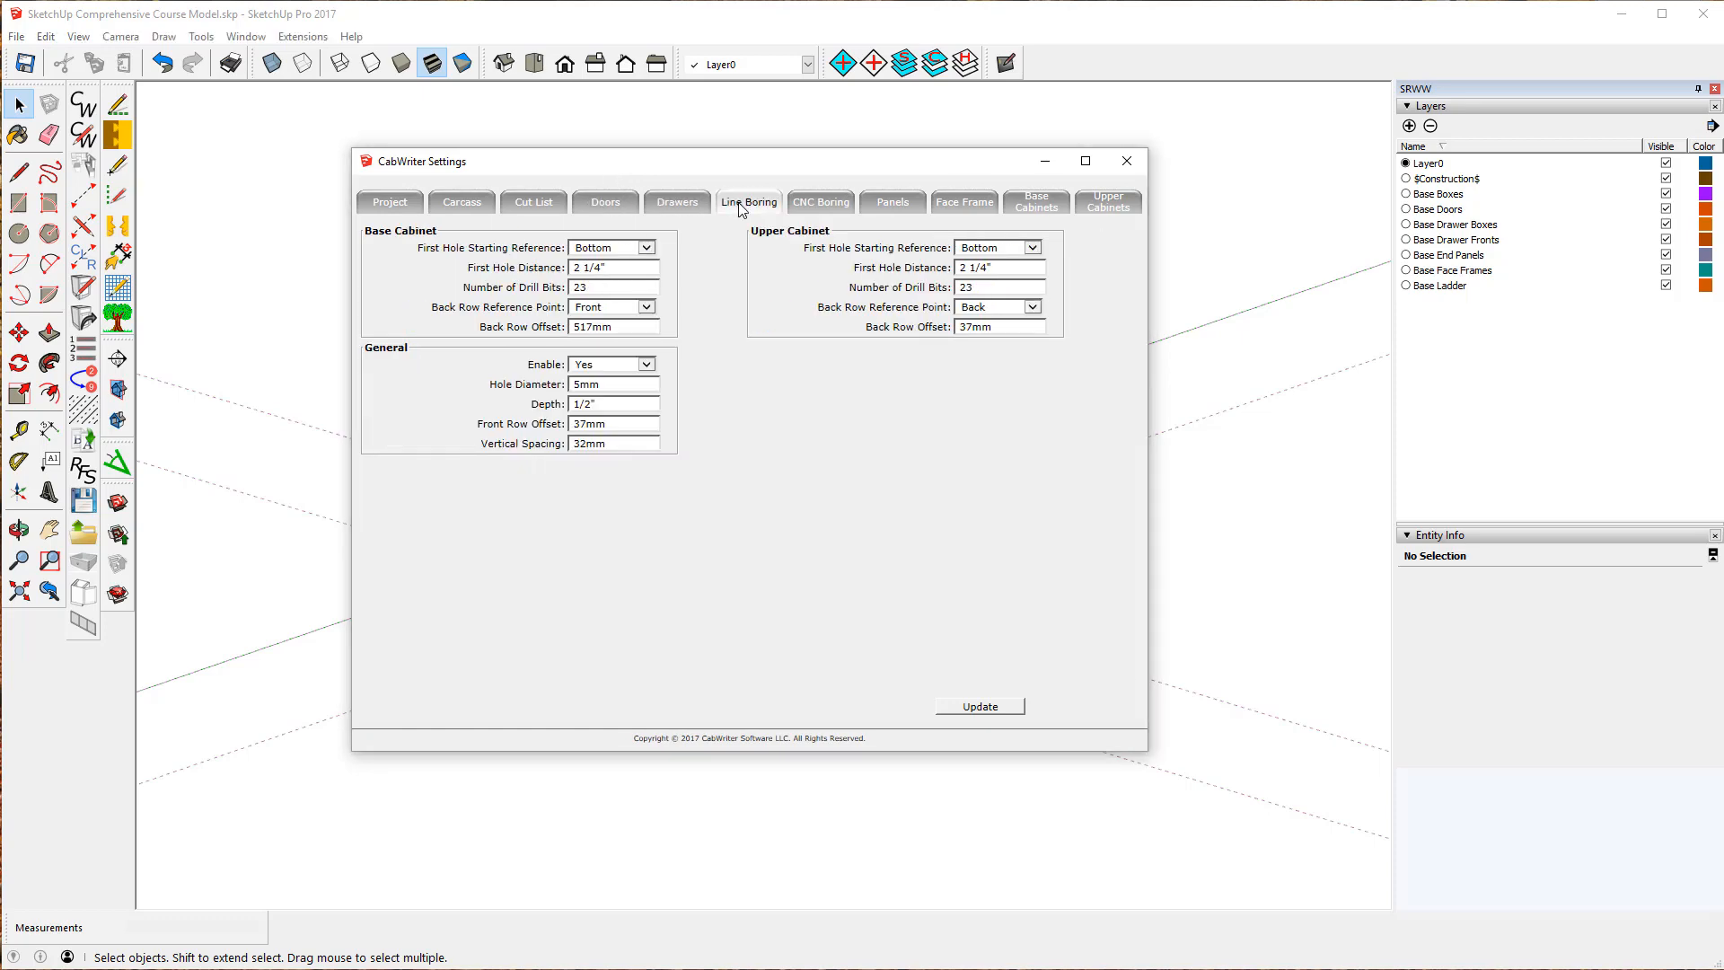
{"action": "left_click", "coordinate": [810, 202]}
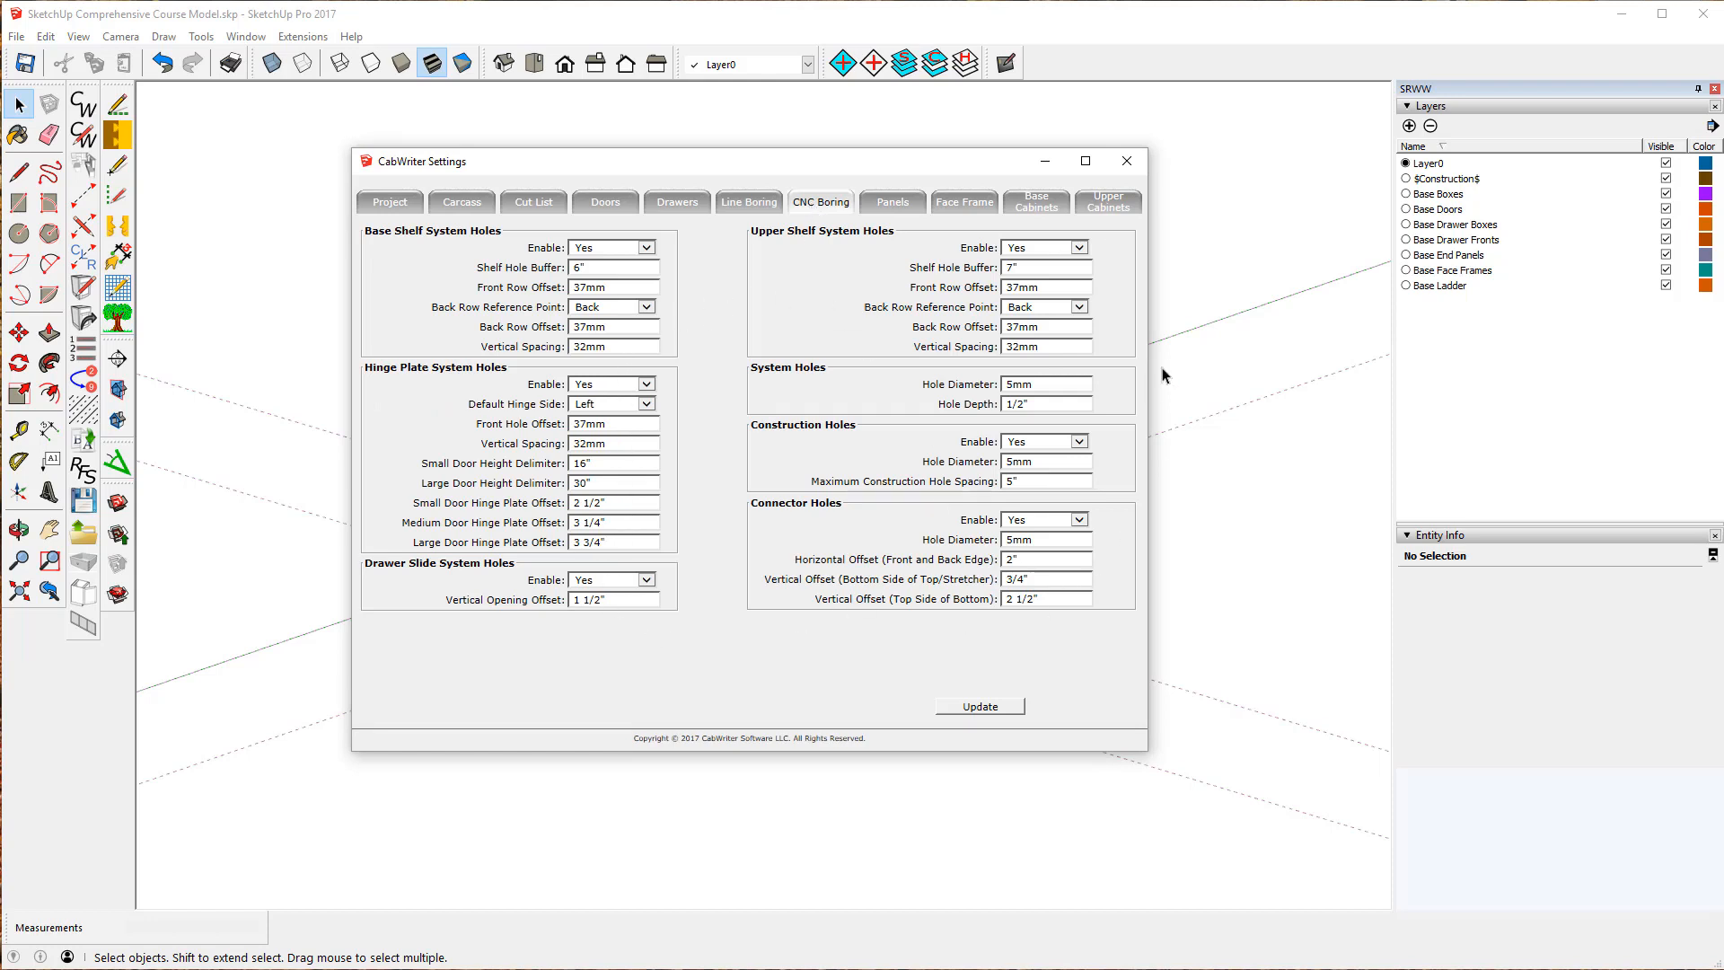
- Look through the end and back panel settings and the face frame stile, rail and drawer front height settings
{"action": "left_click", "coordinate": [898, 205]}
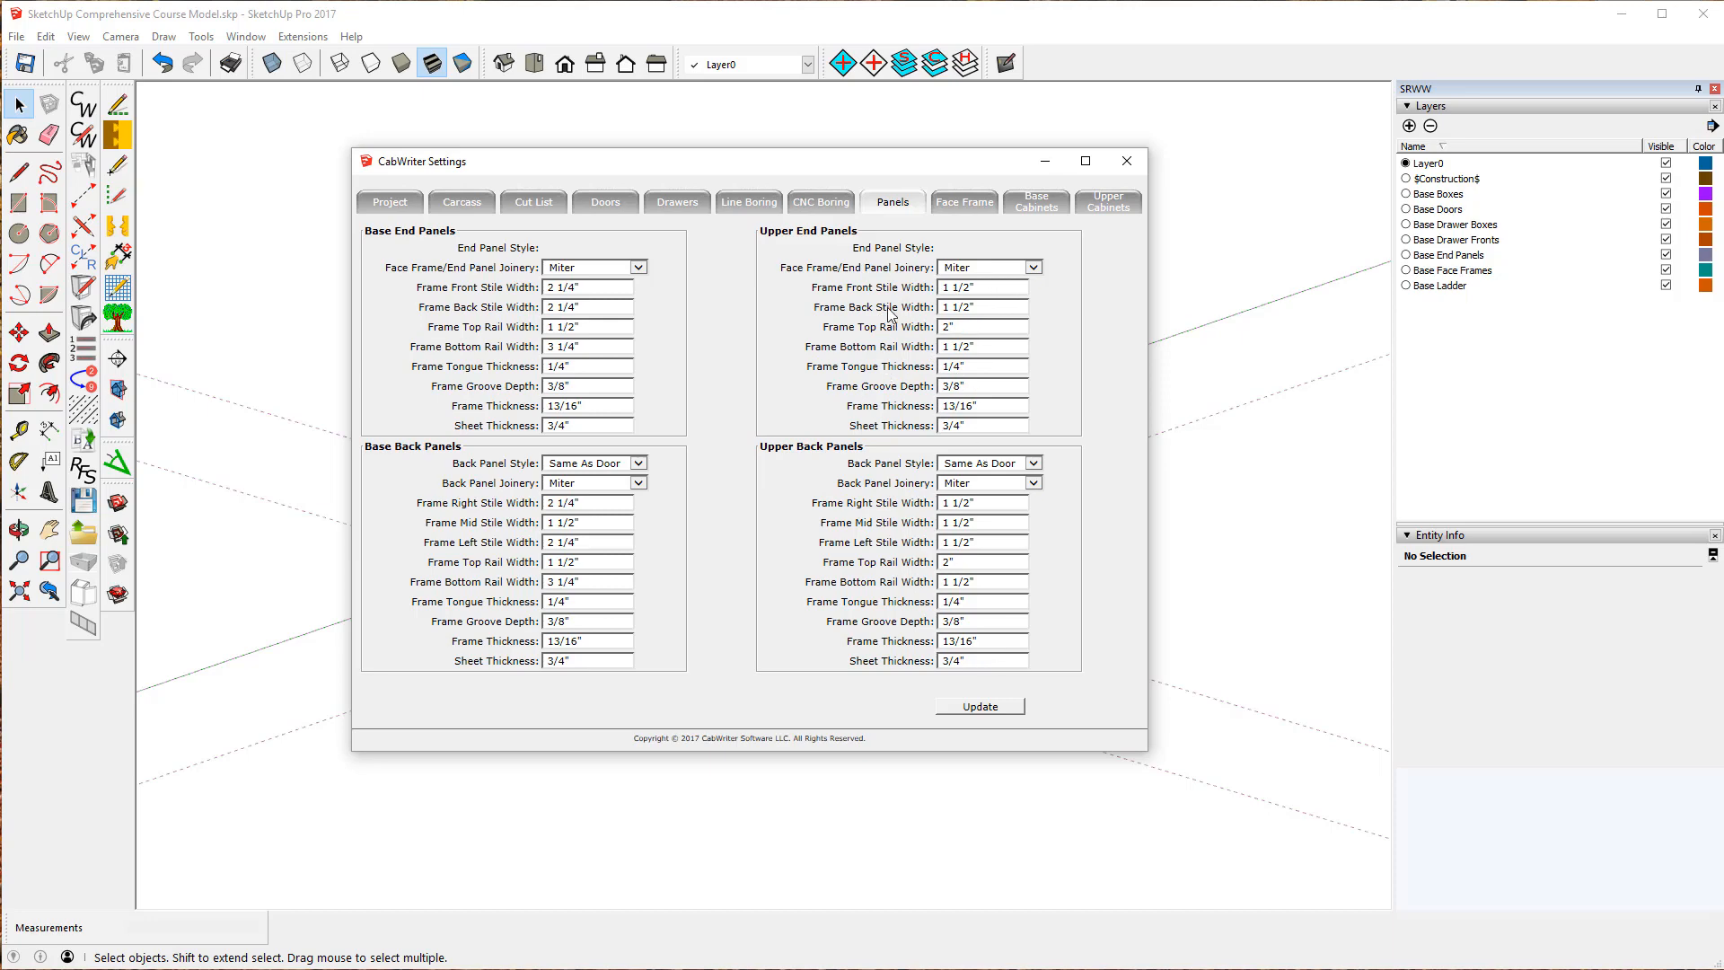
{"action": "left_click", "coordinate": [967, 201]}
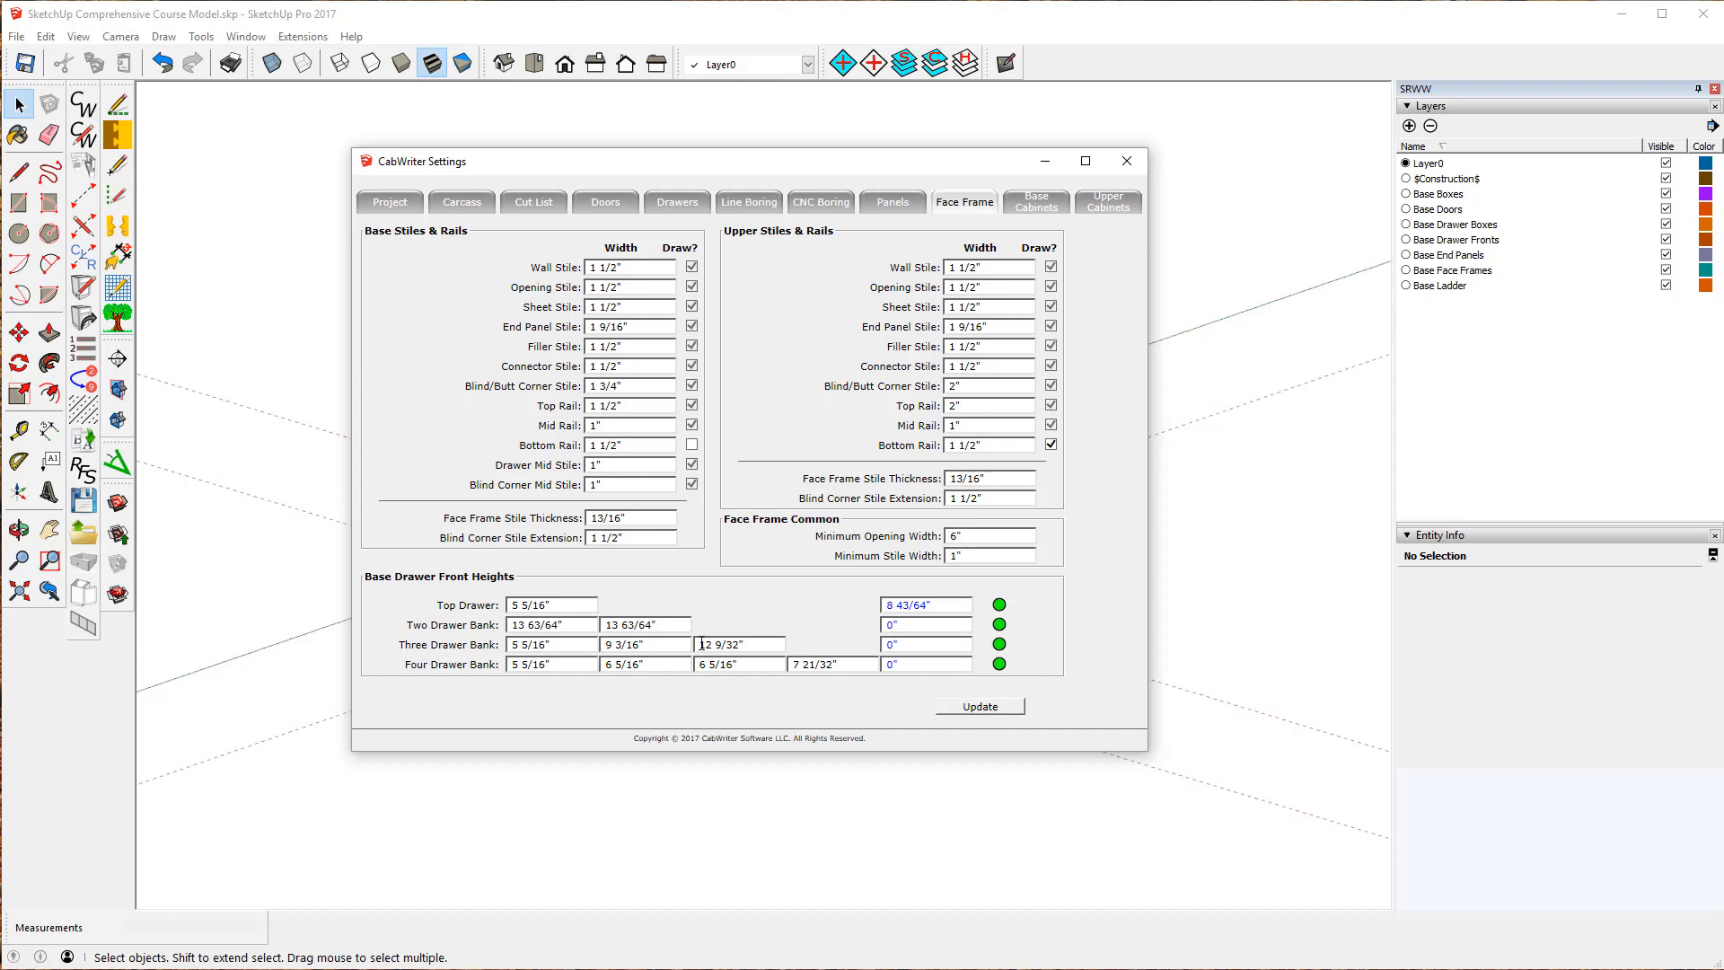
- Review the base cabinet settings and the top and mid-stretcher options, keeping Stretchers and Top Drawer
{"action": "left_click", "coordinate": [1038, 207]}
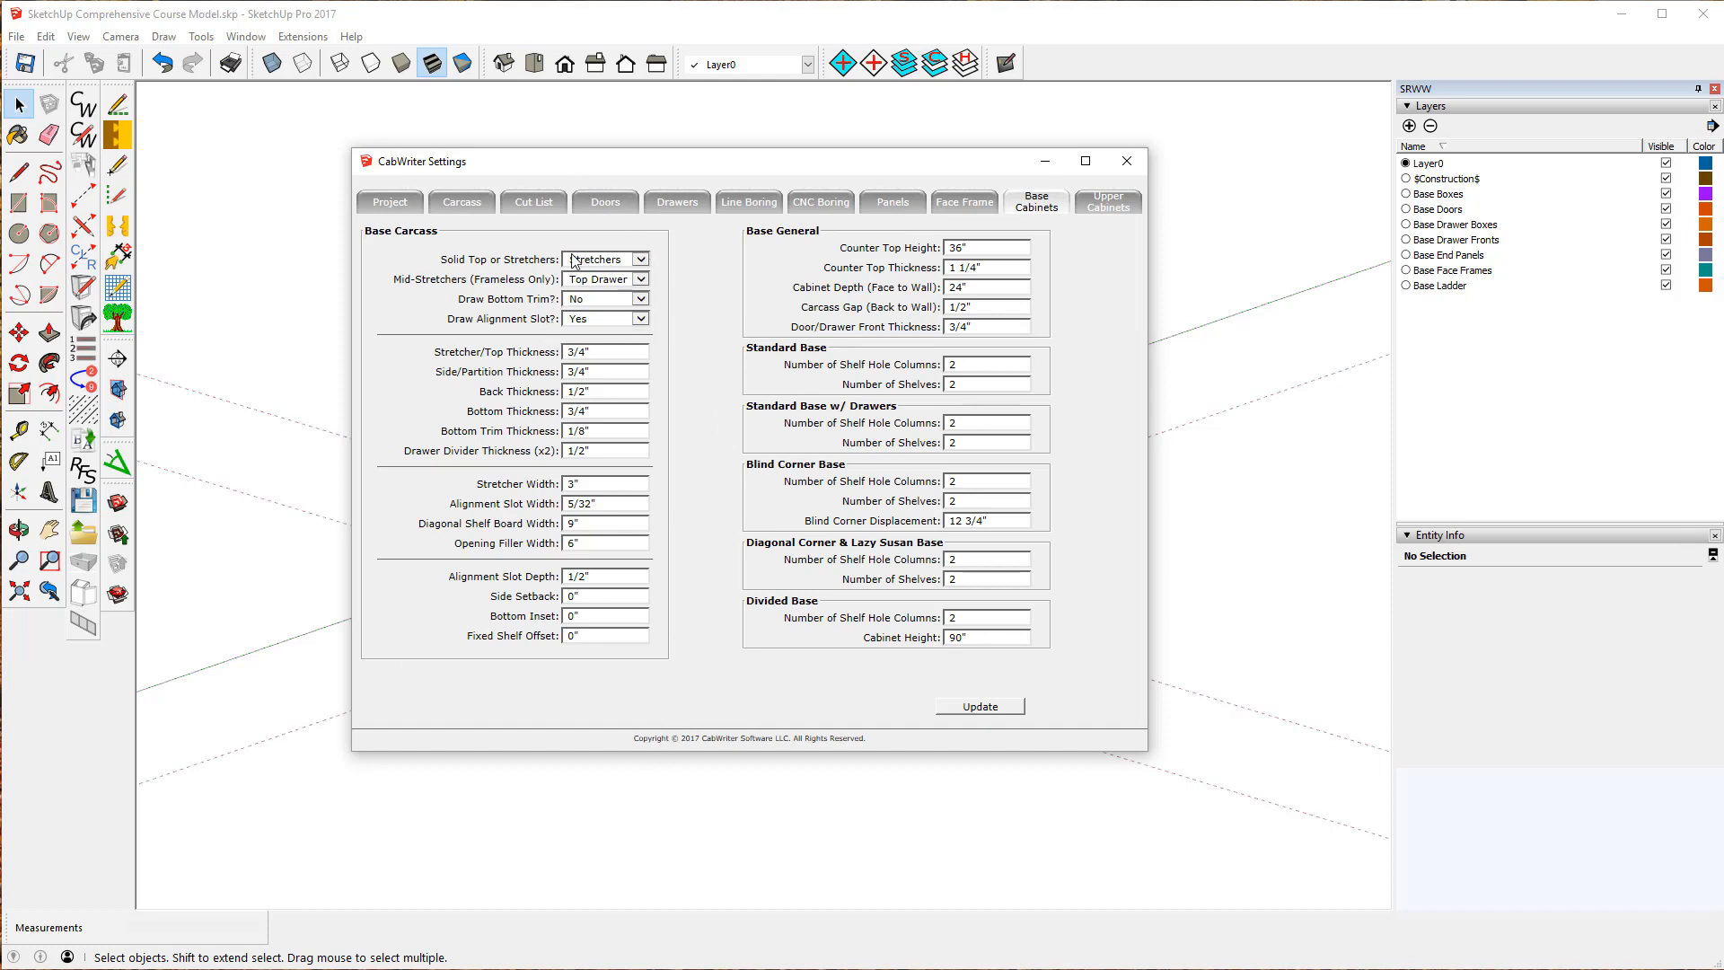
{"action": "left_click", "coordinate": [641, 260]}
{"action": "left_click", "coordinate": [645, 262]}
{"action": "left_click", "coordinate": [642, 281]}
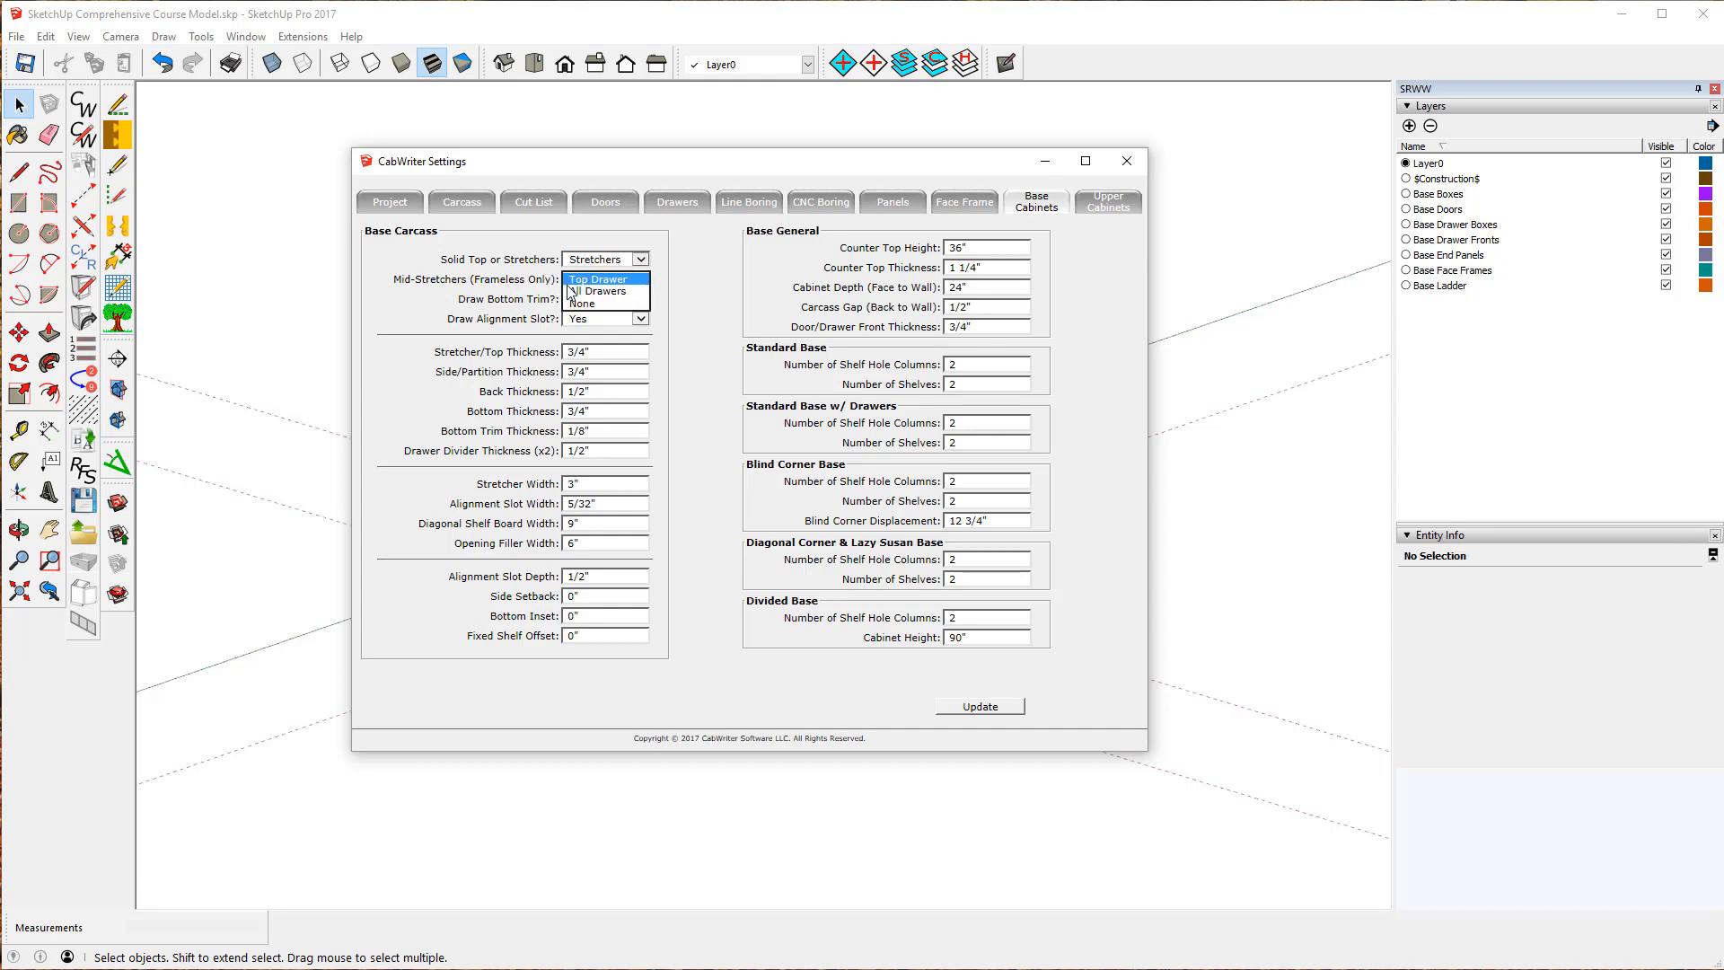
{"action": "left_click", "coordinate": [675, 268]}
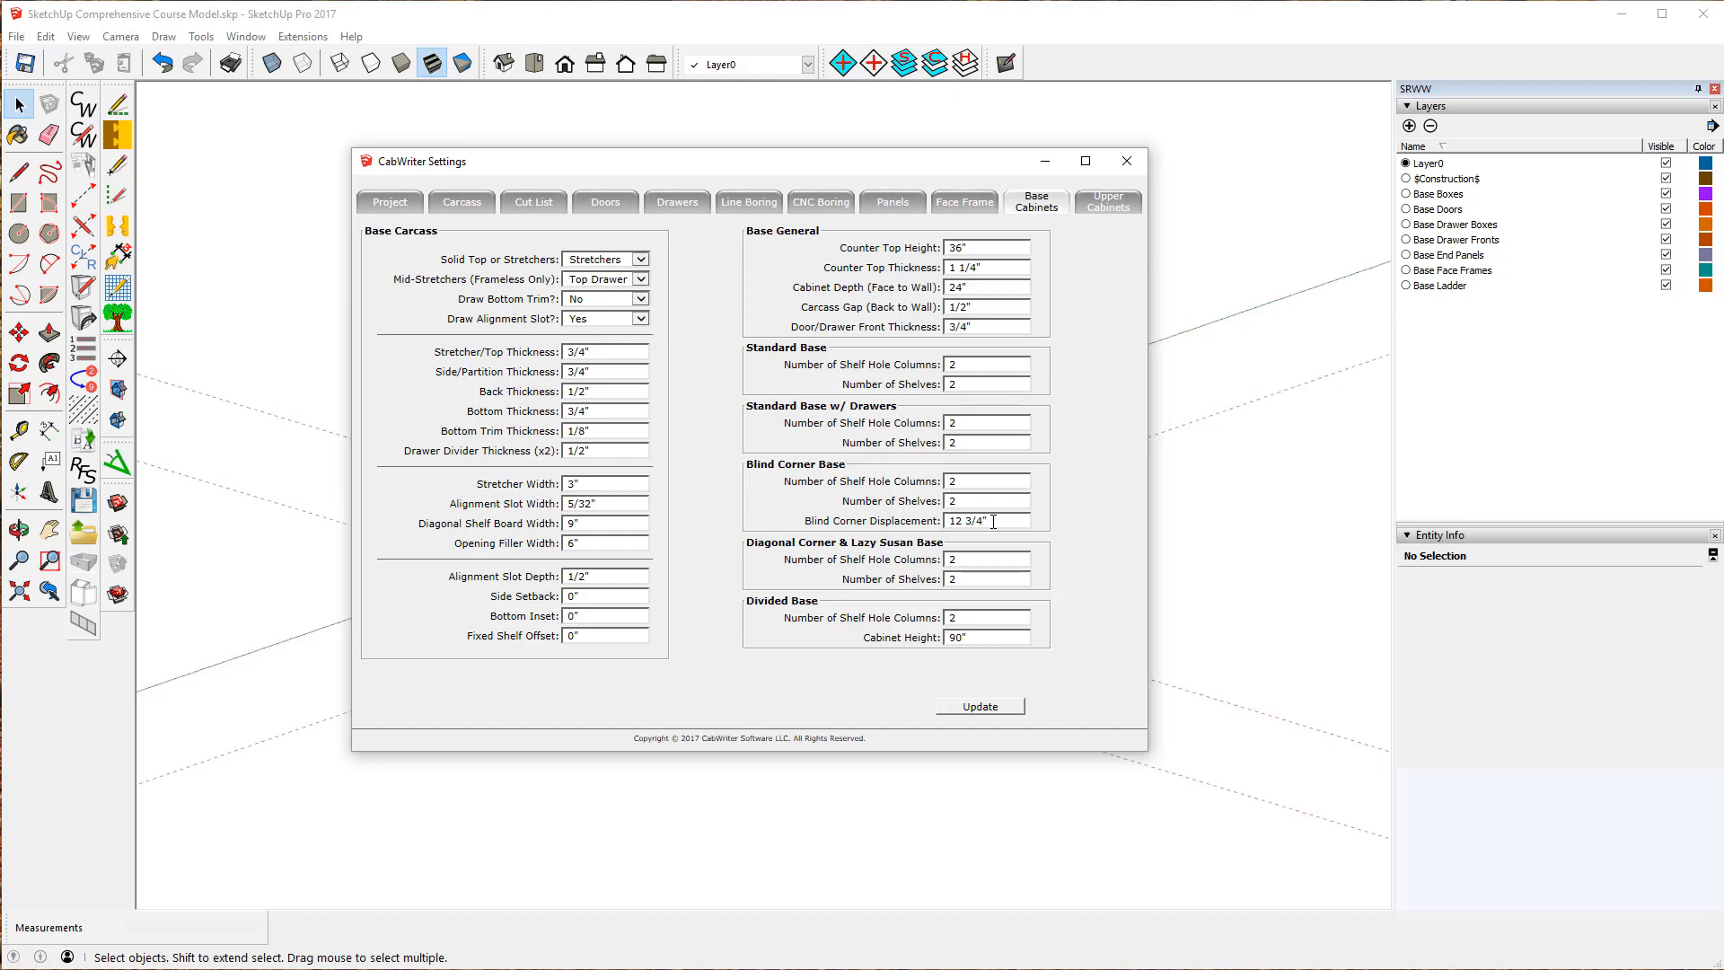
- Review the upper cabinet settings and close the CabWriter settings without updating them
{"action": "left_click", "coordinate": [1100, 208]}
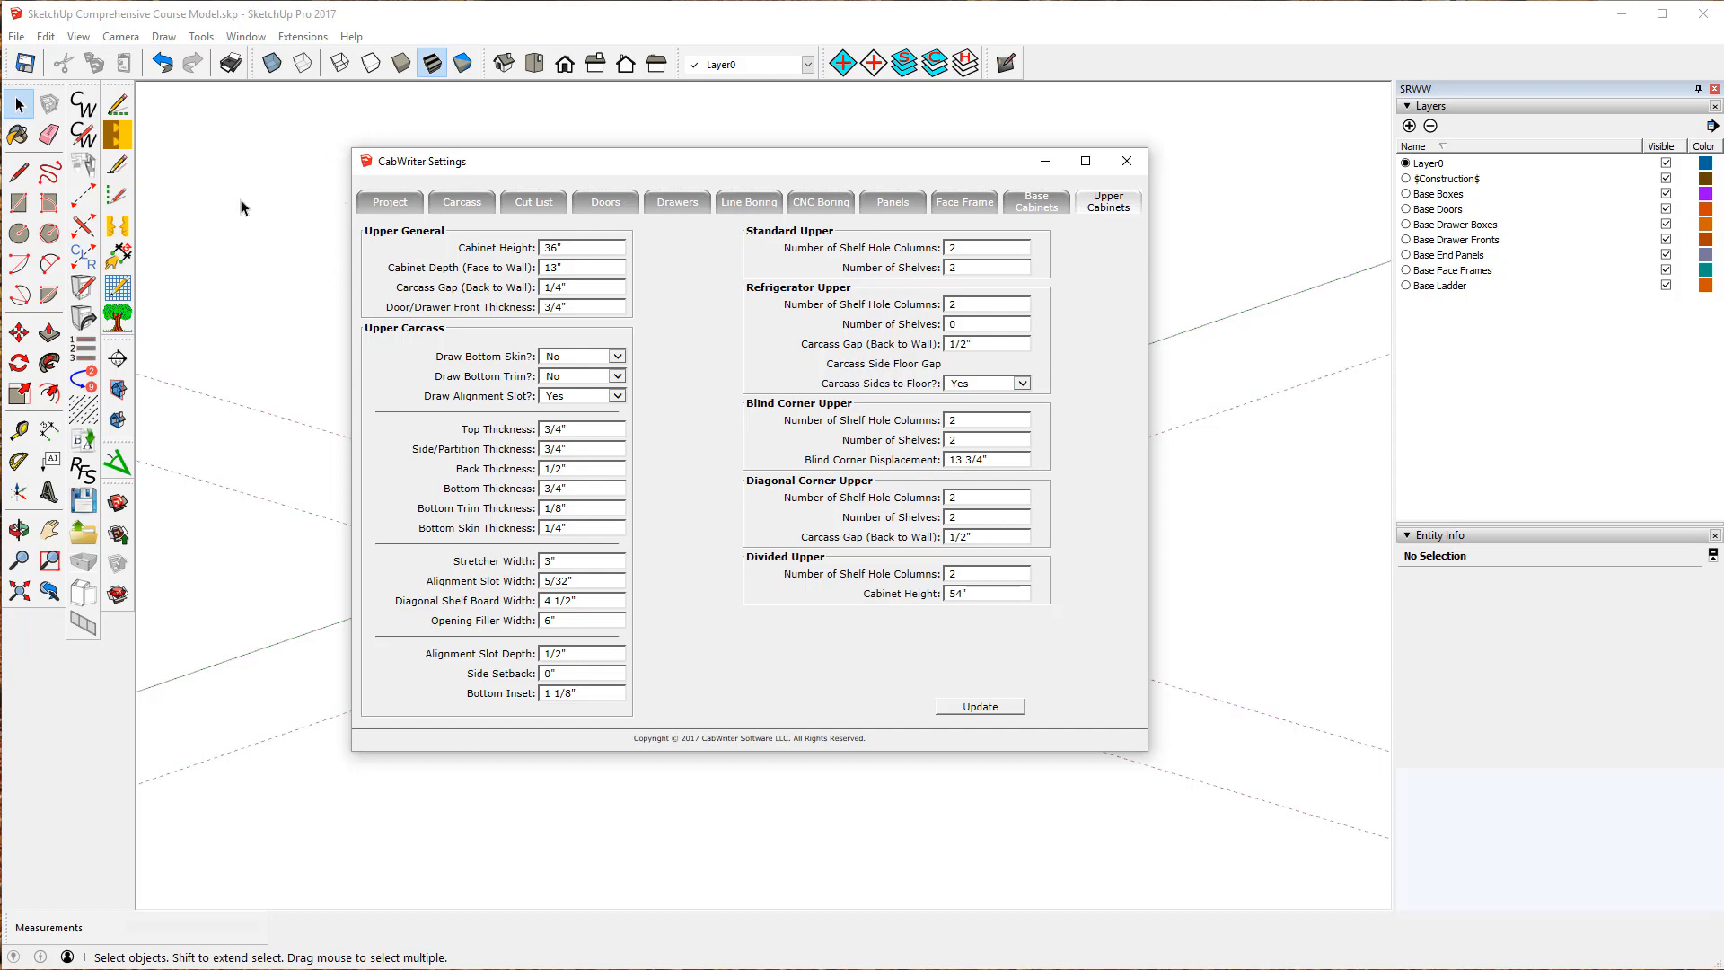
{"action": "left_click", "coordinate": [1130, 161]}
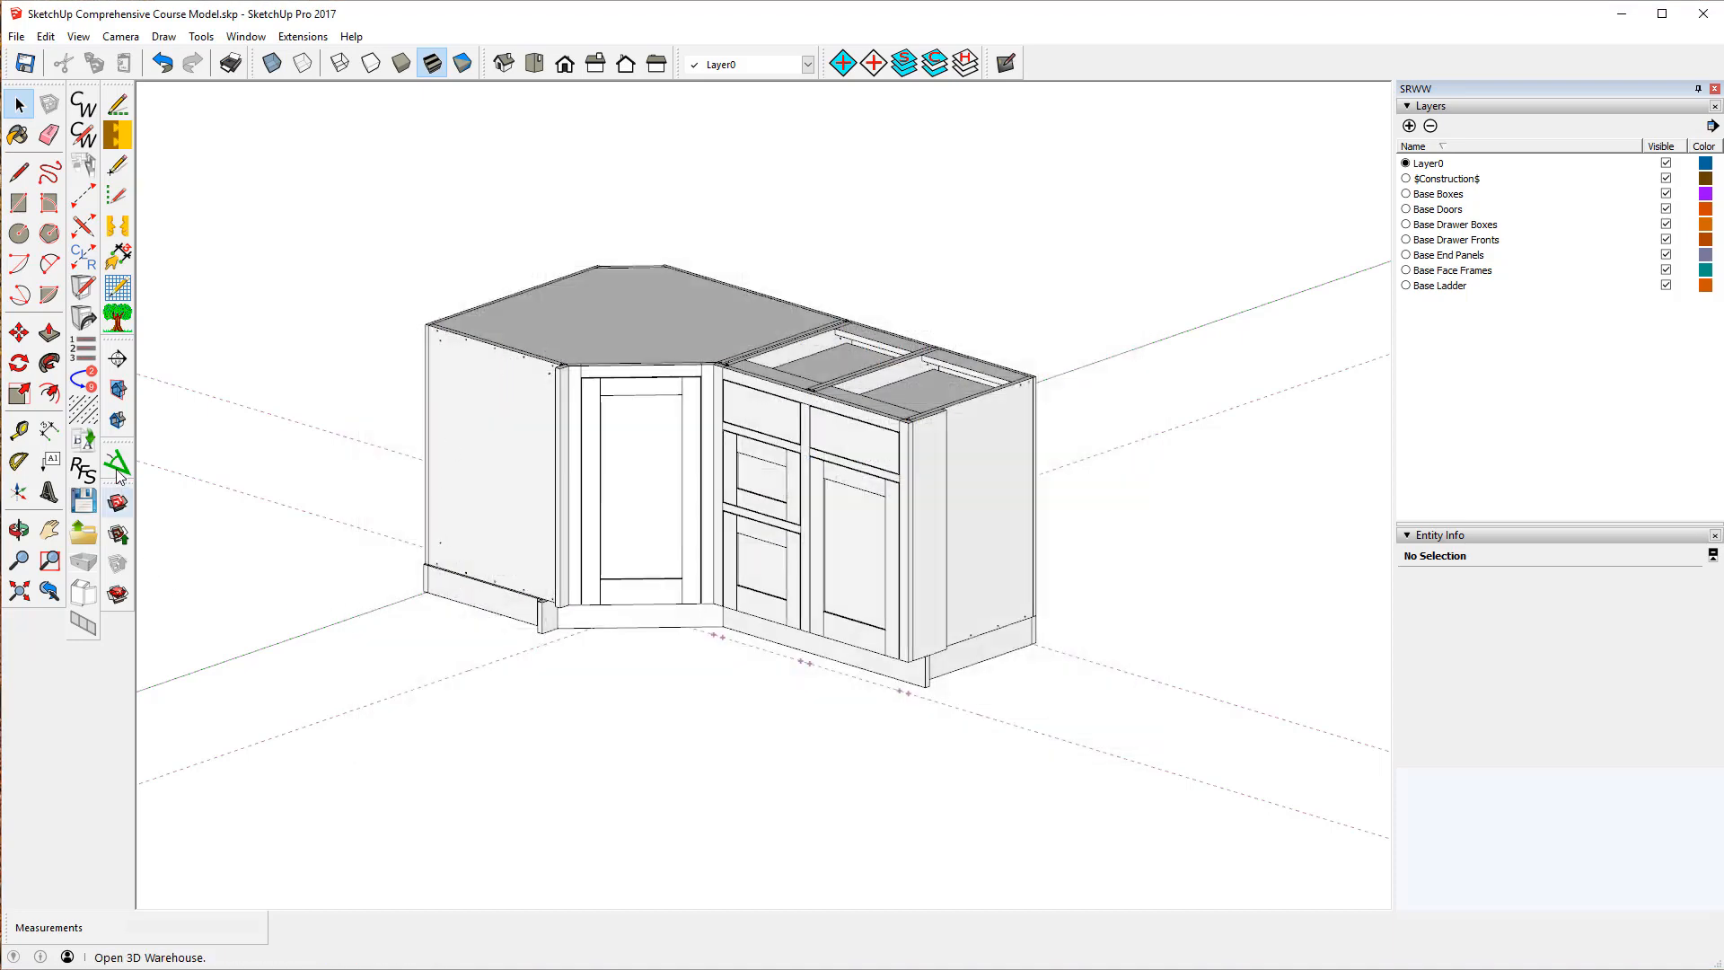